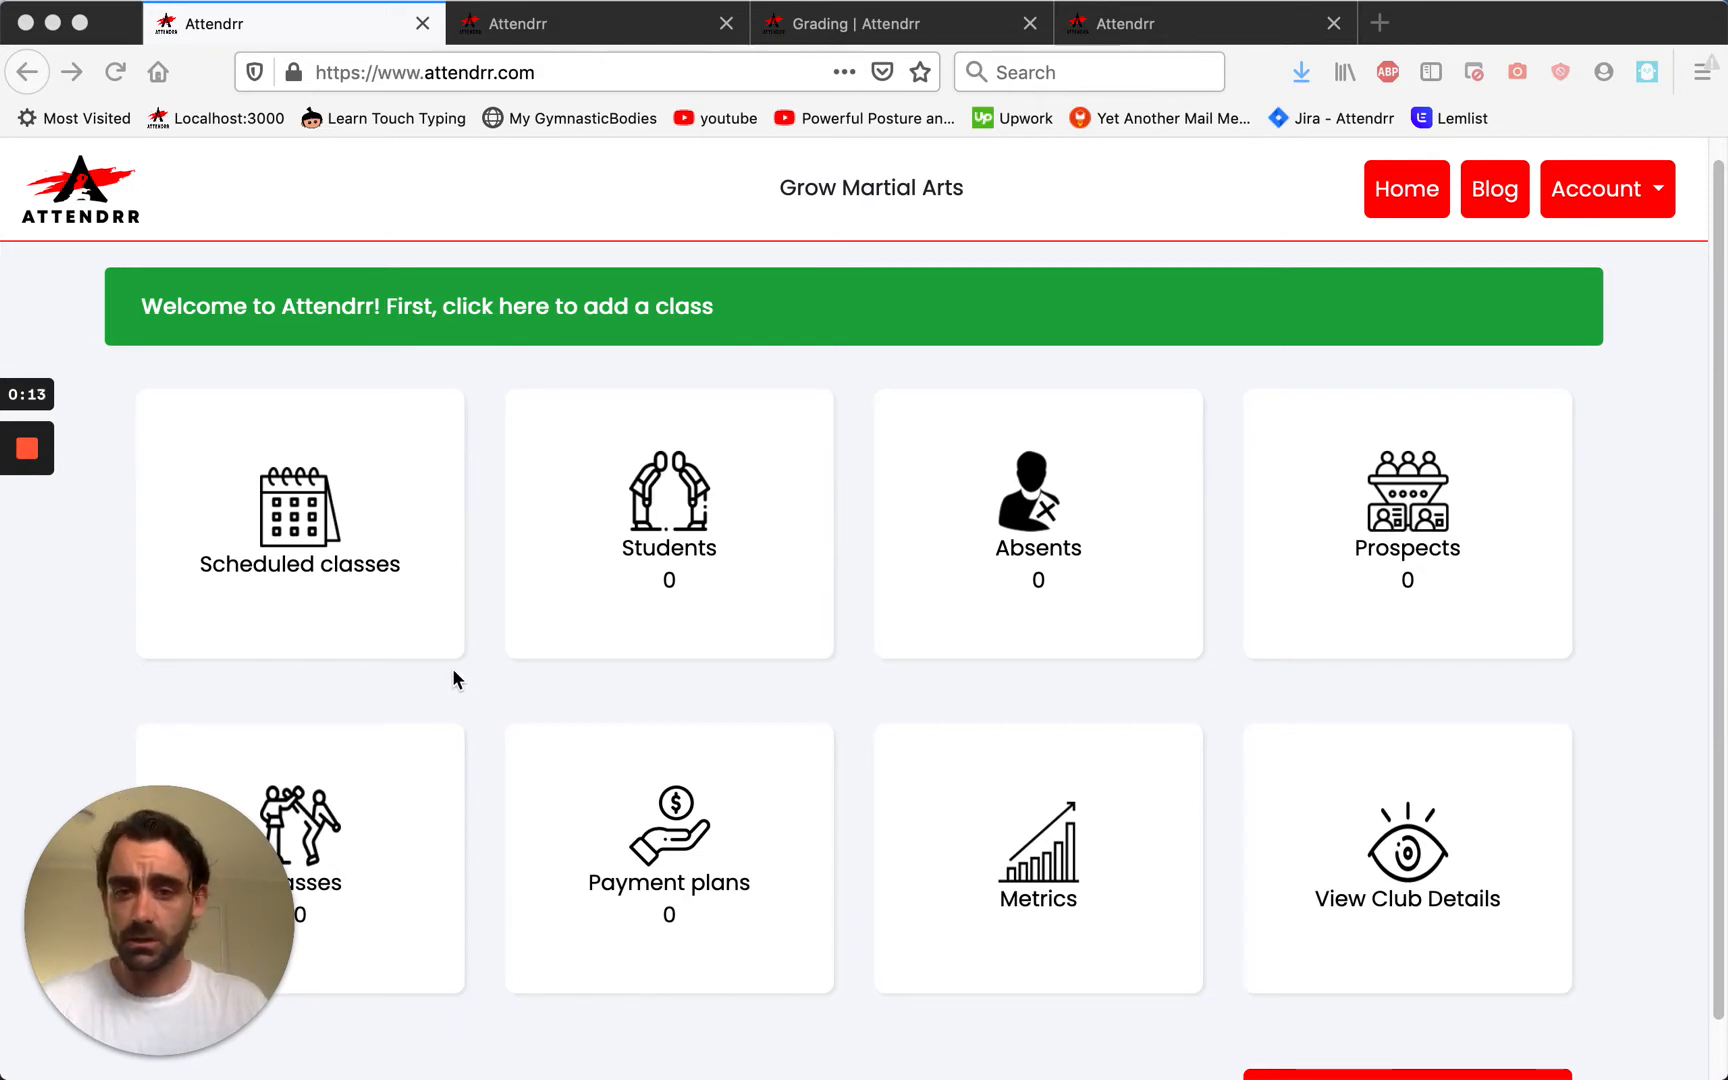
Open the Create New Class form from the dashboard's 'click here to add a class' banner link.
click(456, 354)
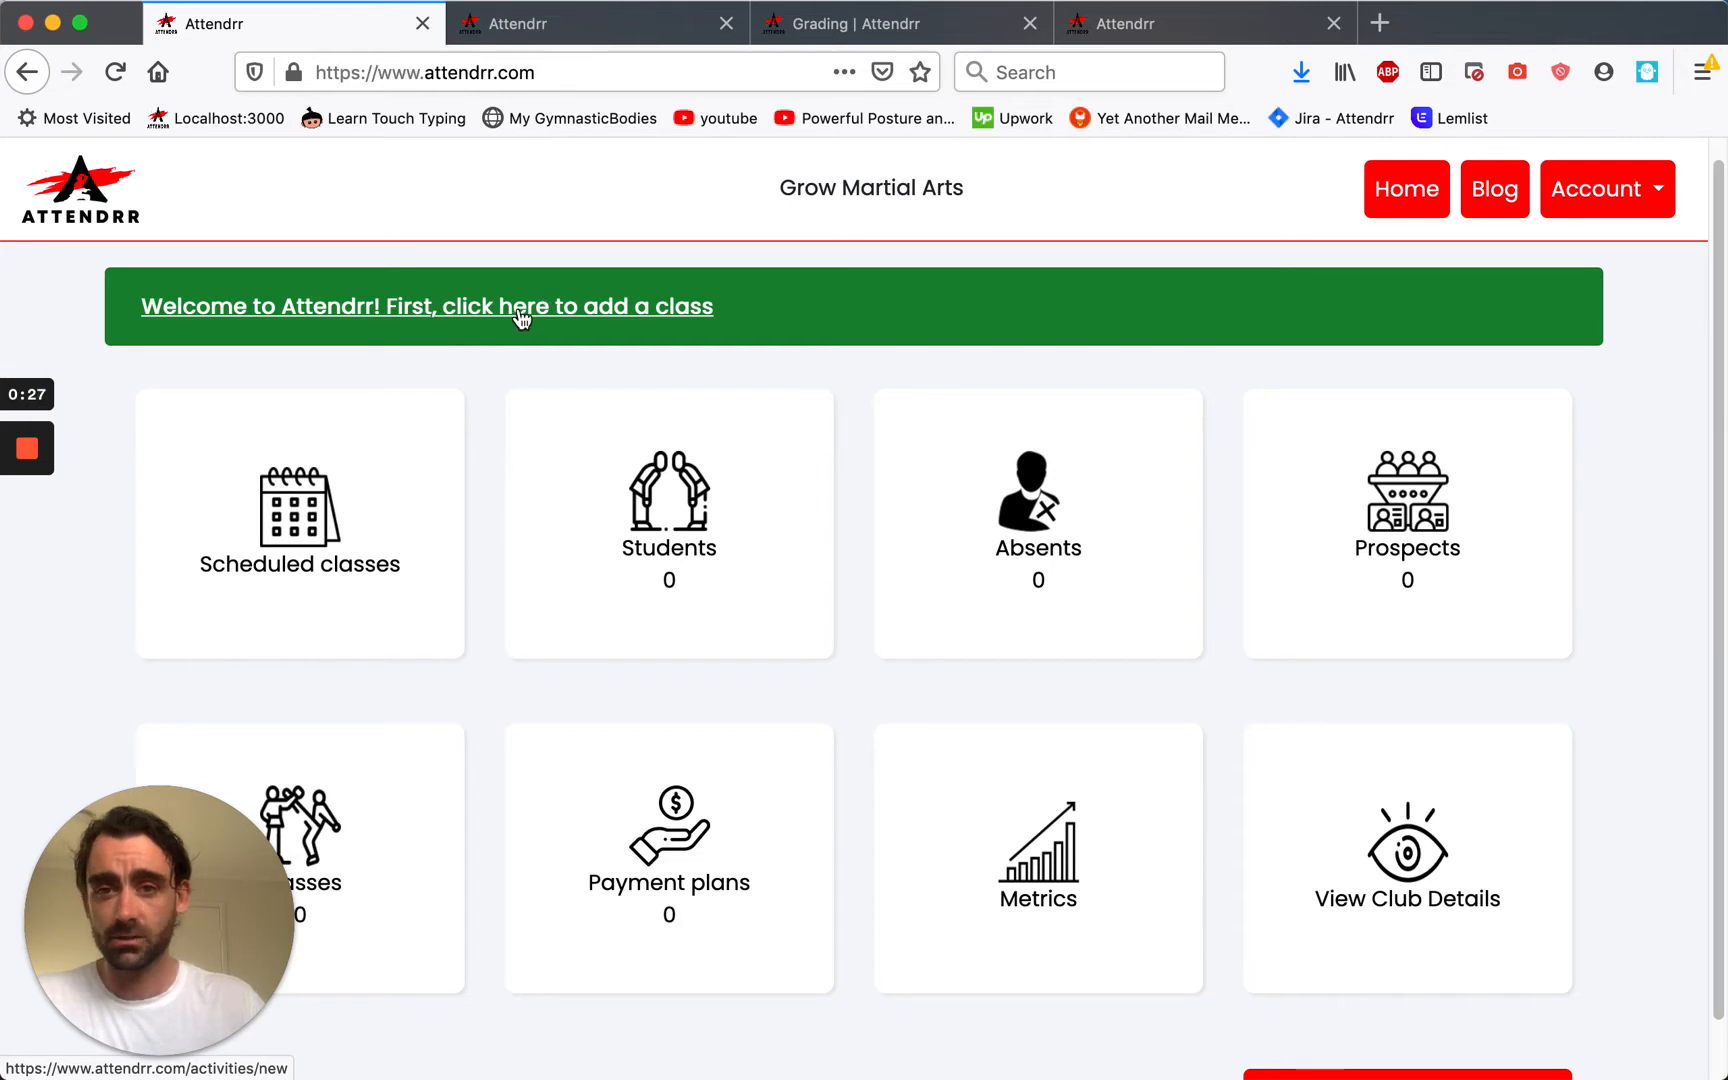
scroll(358, 858, down, 1)
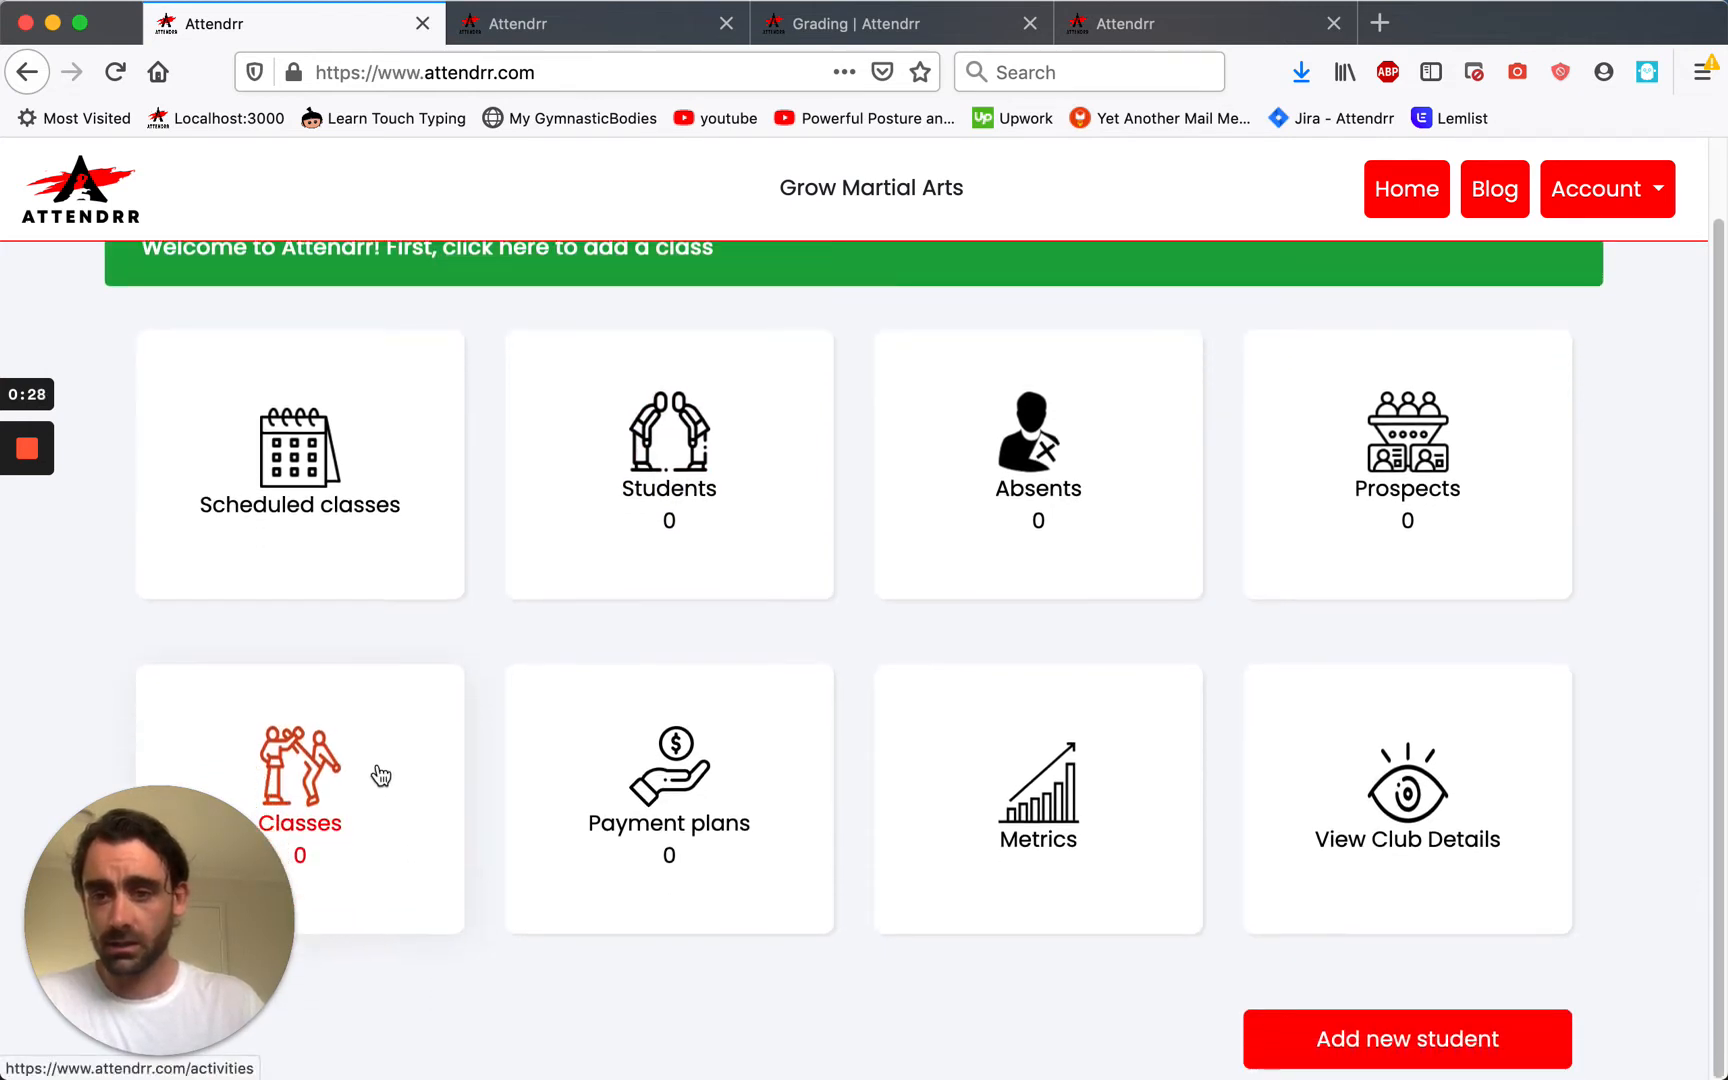
scroll(553, 517, up, 2)
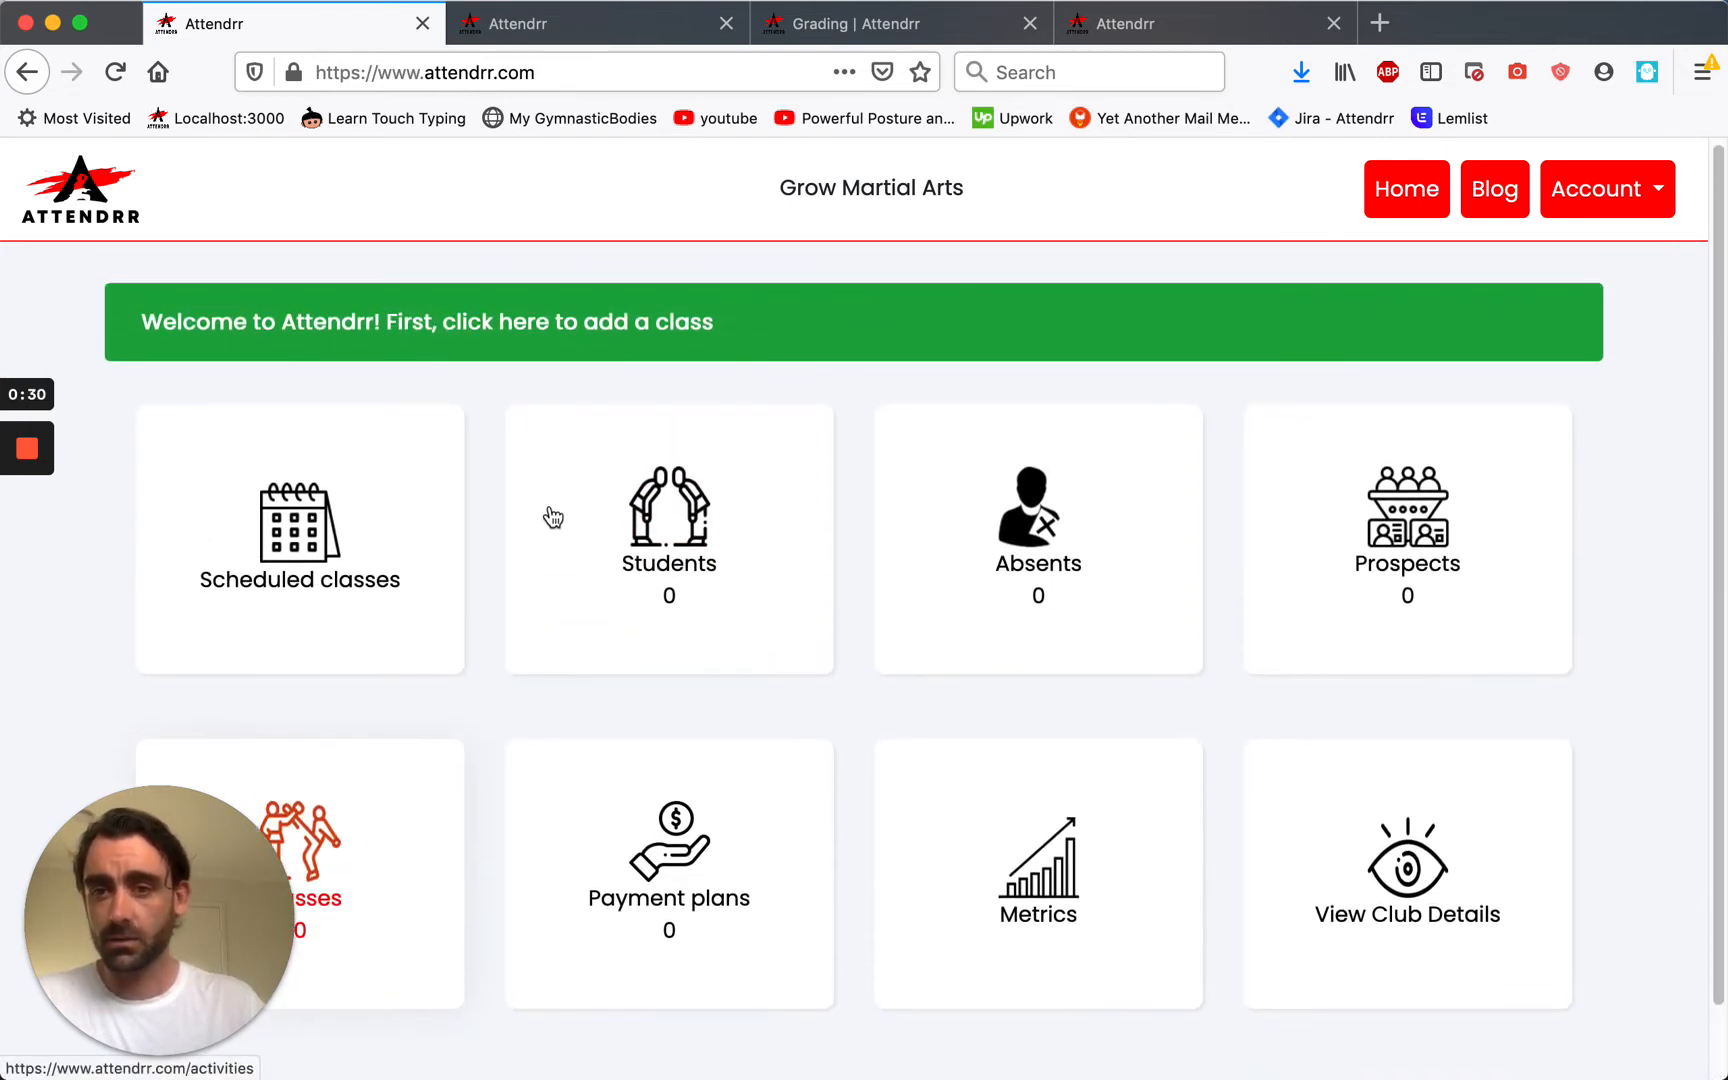
click(493, 335)
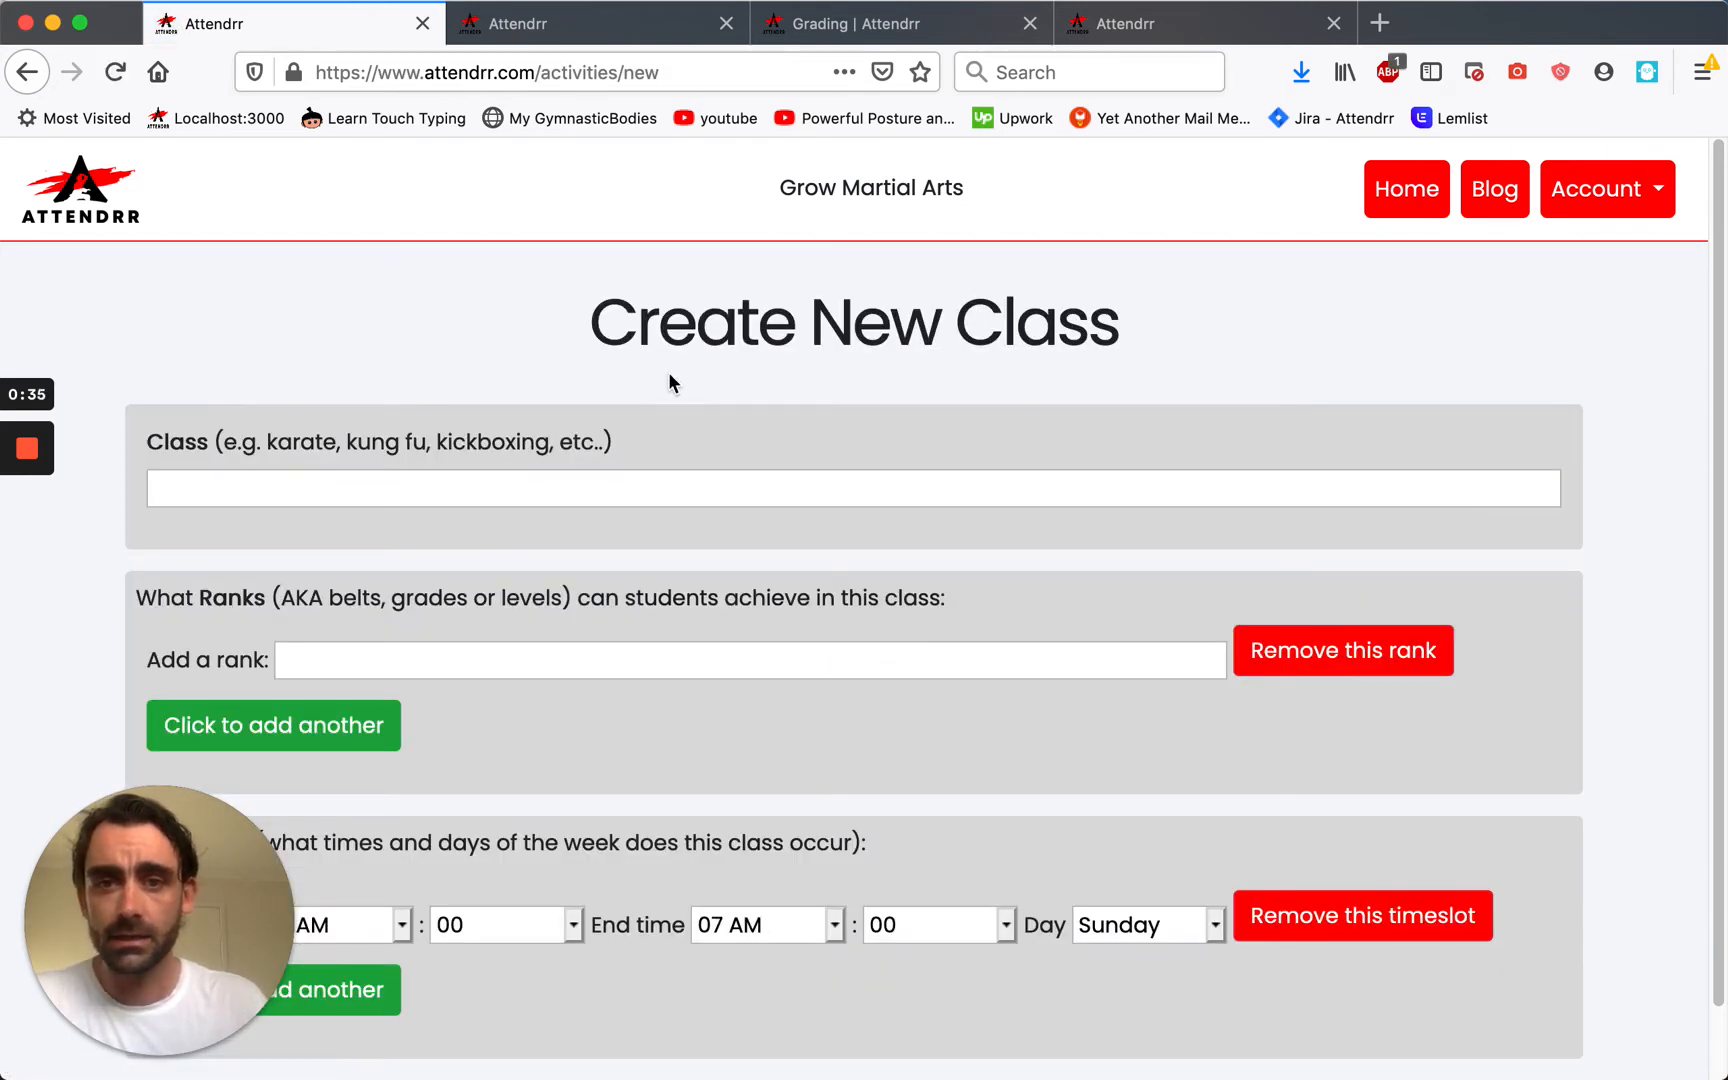
Name the class Senior Karate and enter White belt as its first rank.
scroll(405, 445, down, 1)
click(390, 447)
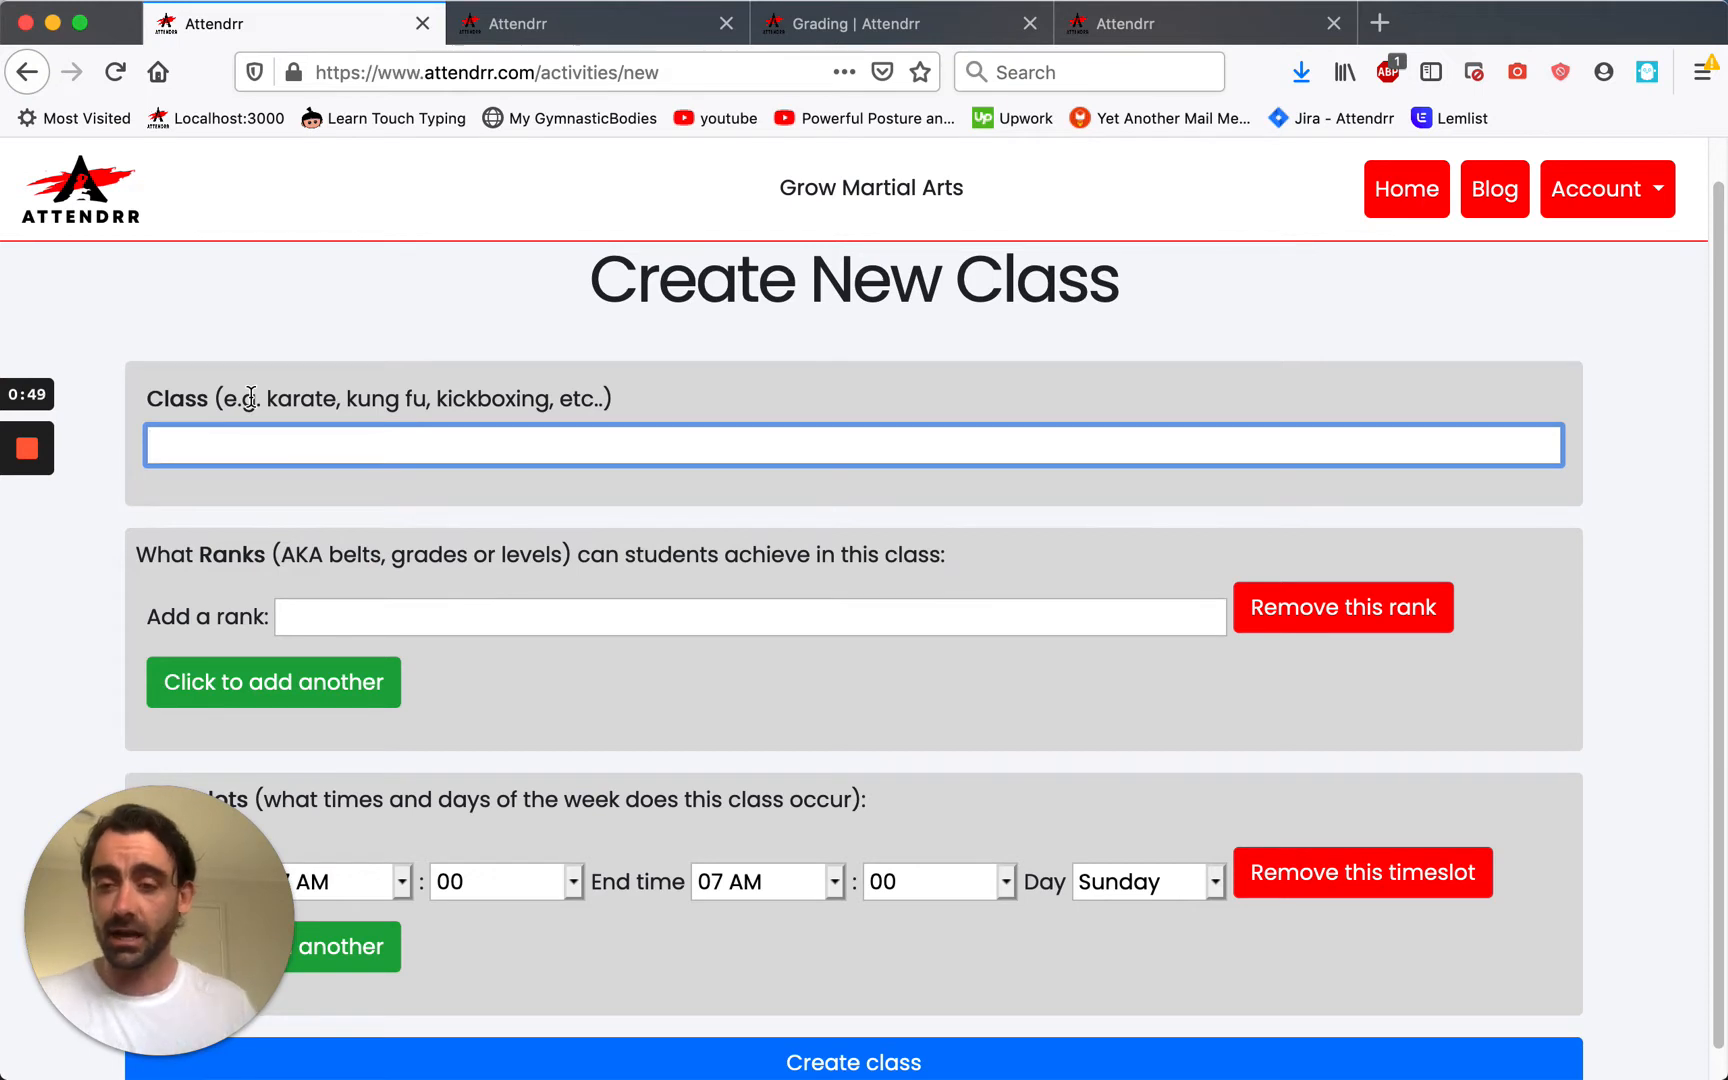
text(S)
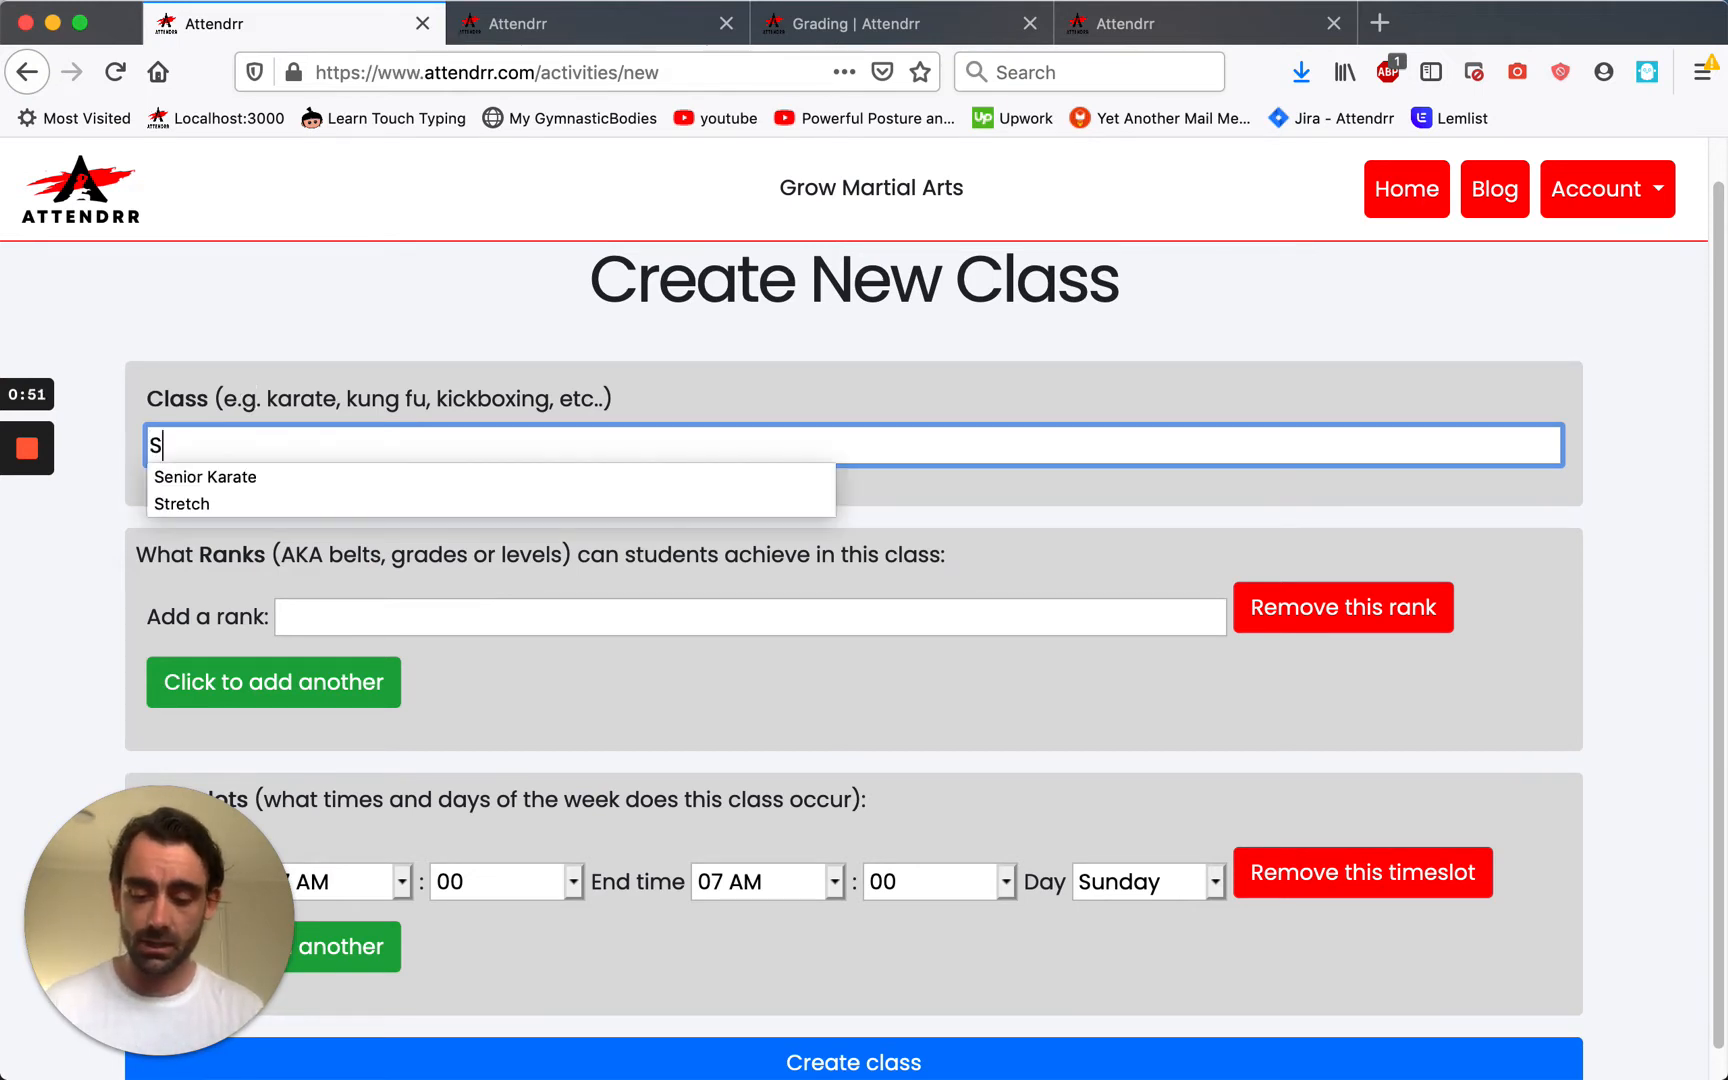
text(enior Karate)
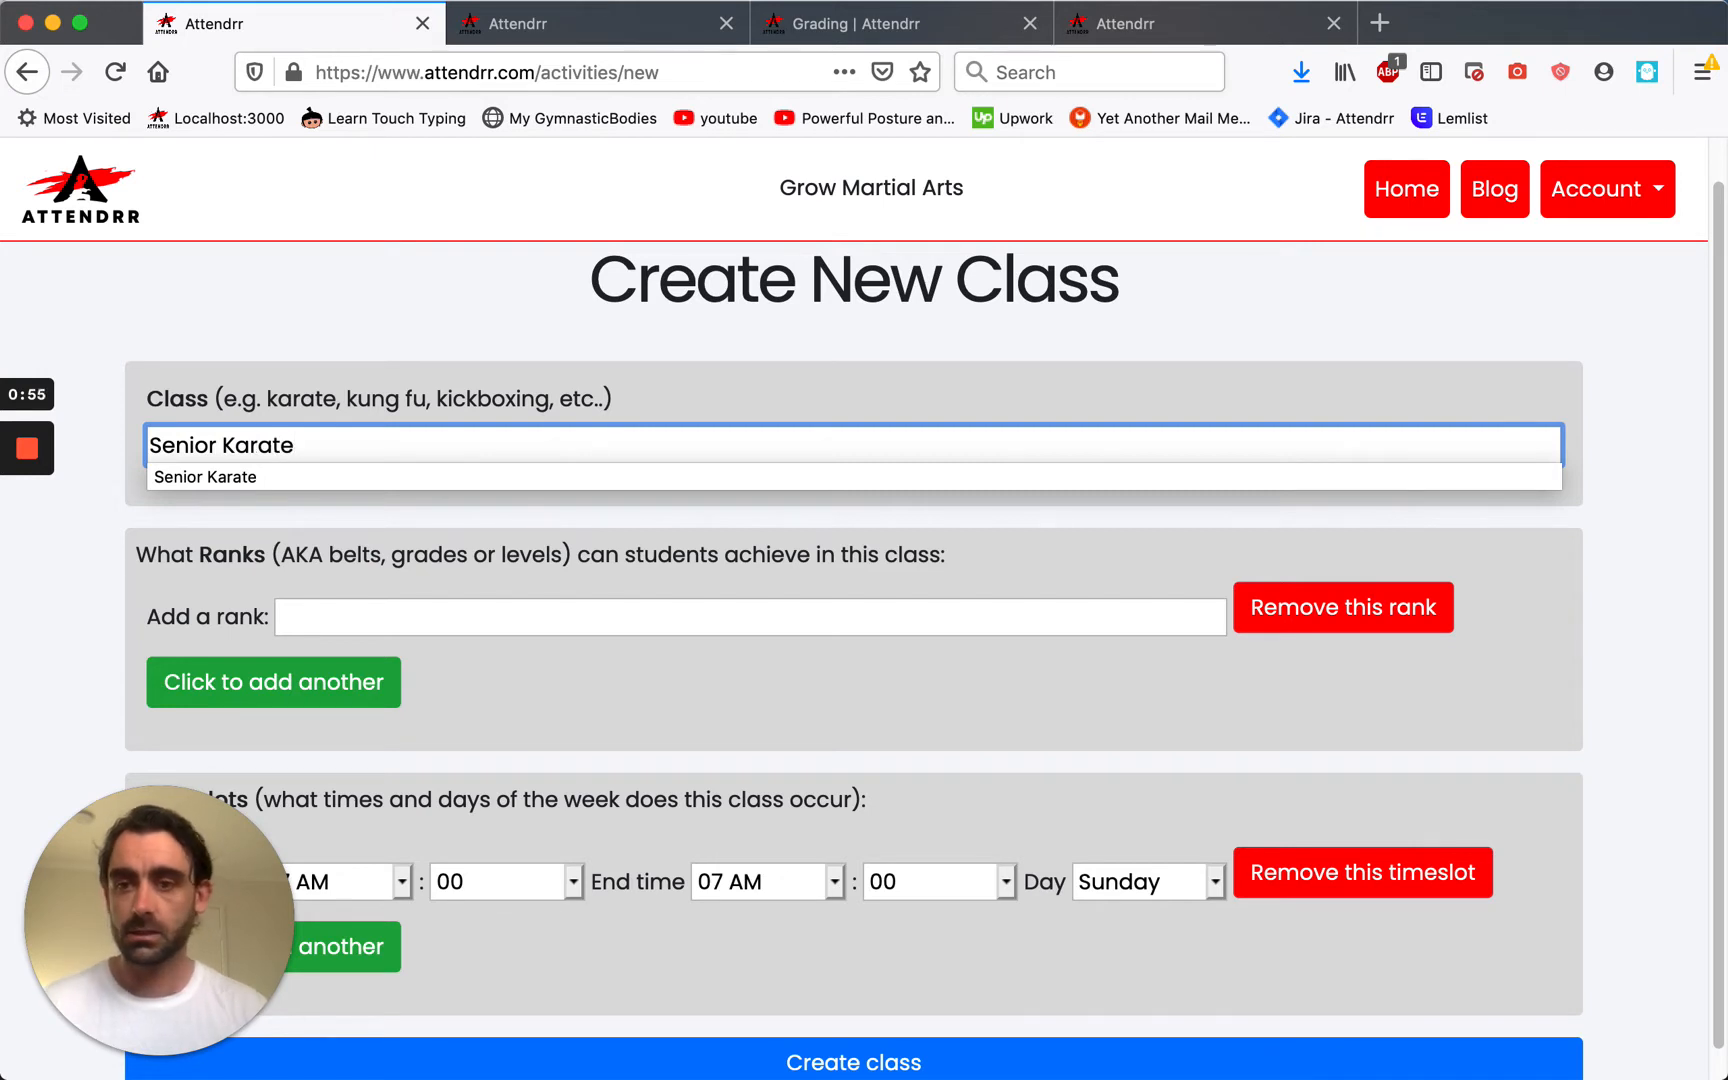
click(362, 612)
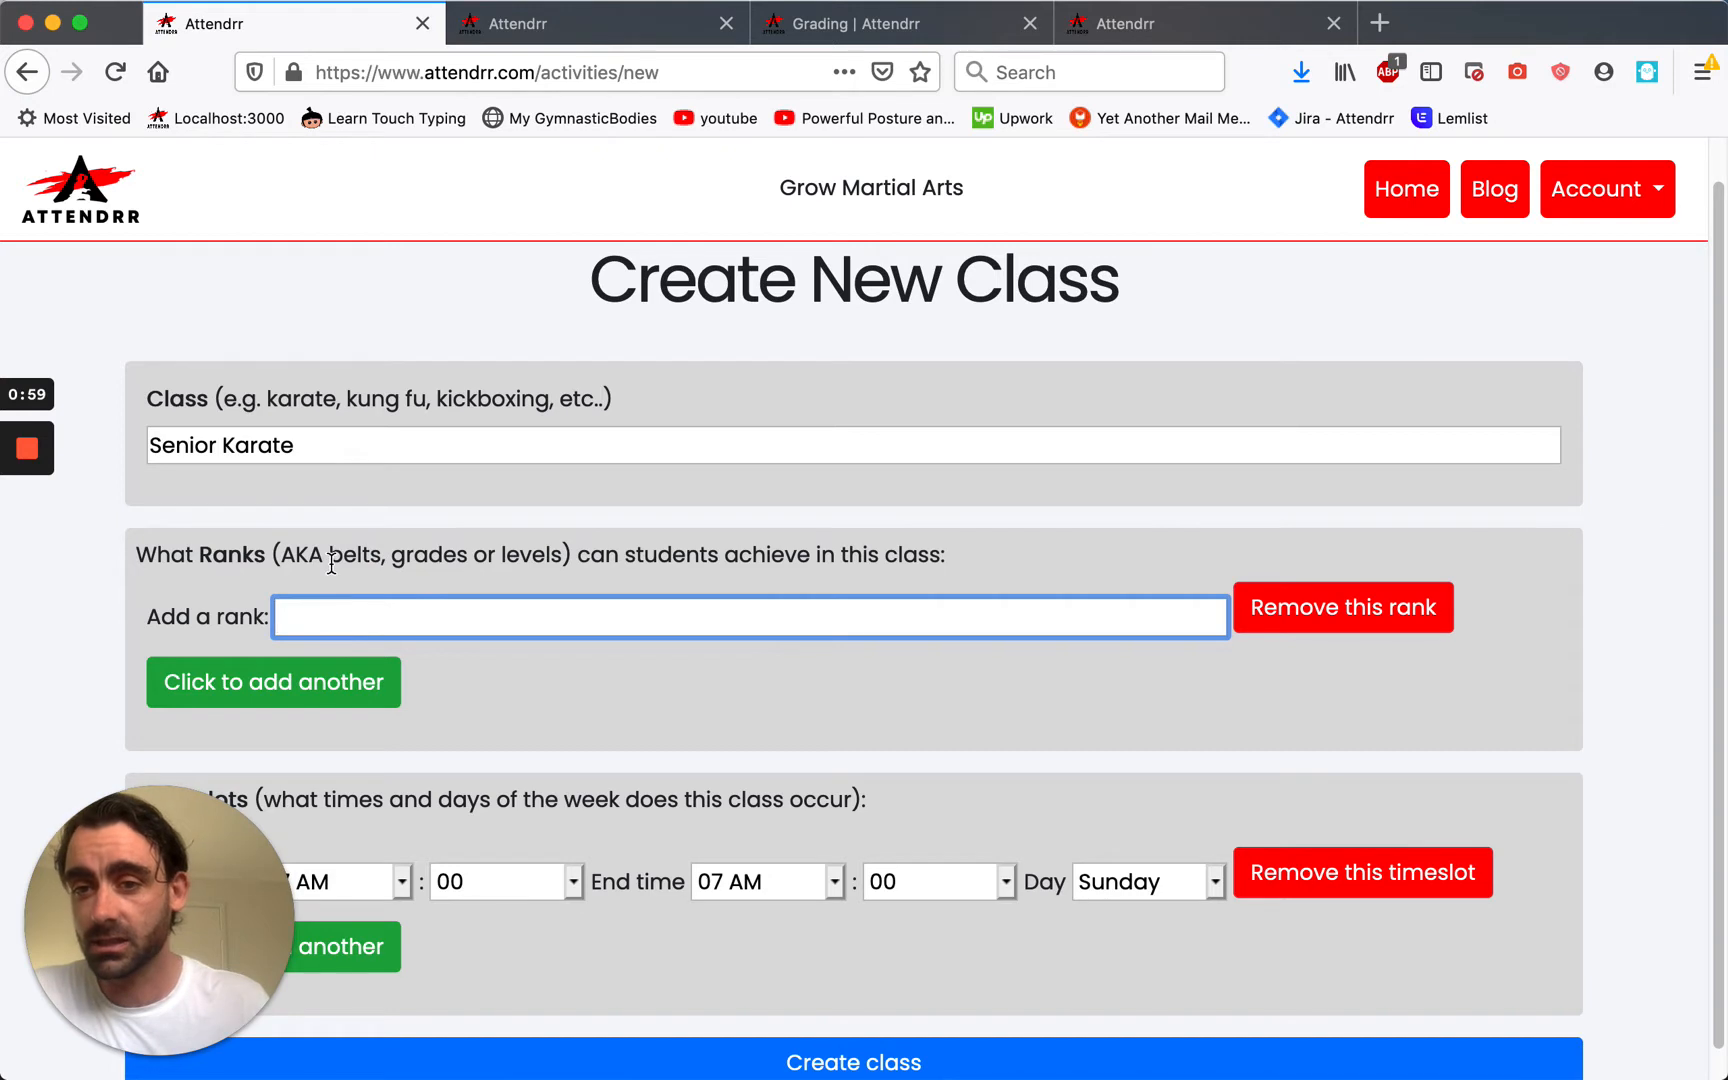
text(White belt)
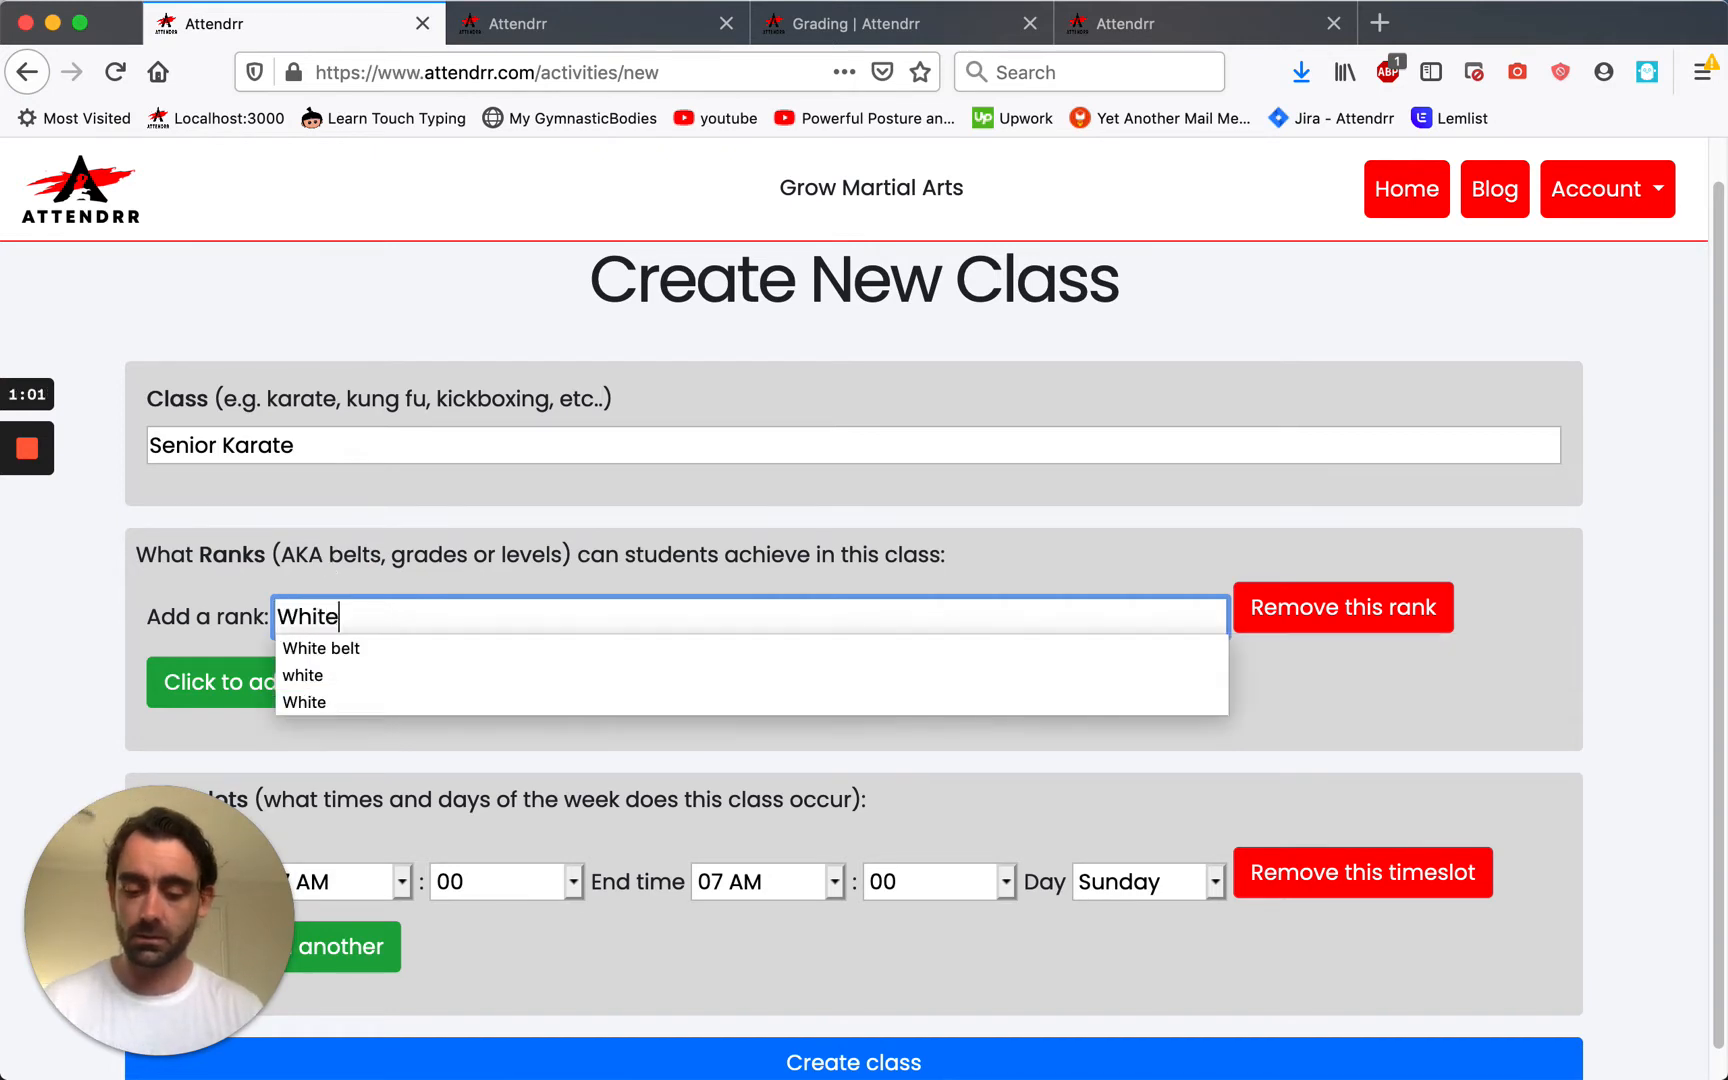
key(Tab)
Add Blue belt and Green belt as the second and third ranks.
click(245, 680)
click(312, 682)
text(B)
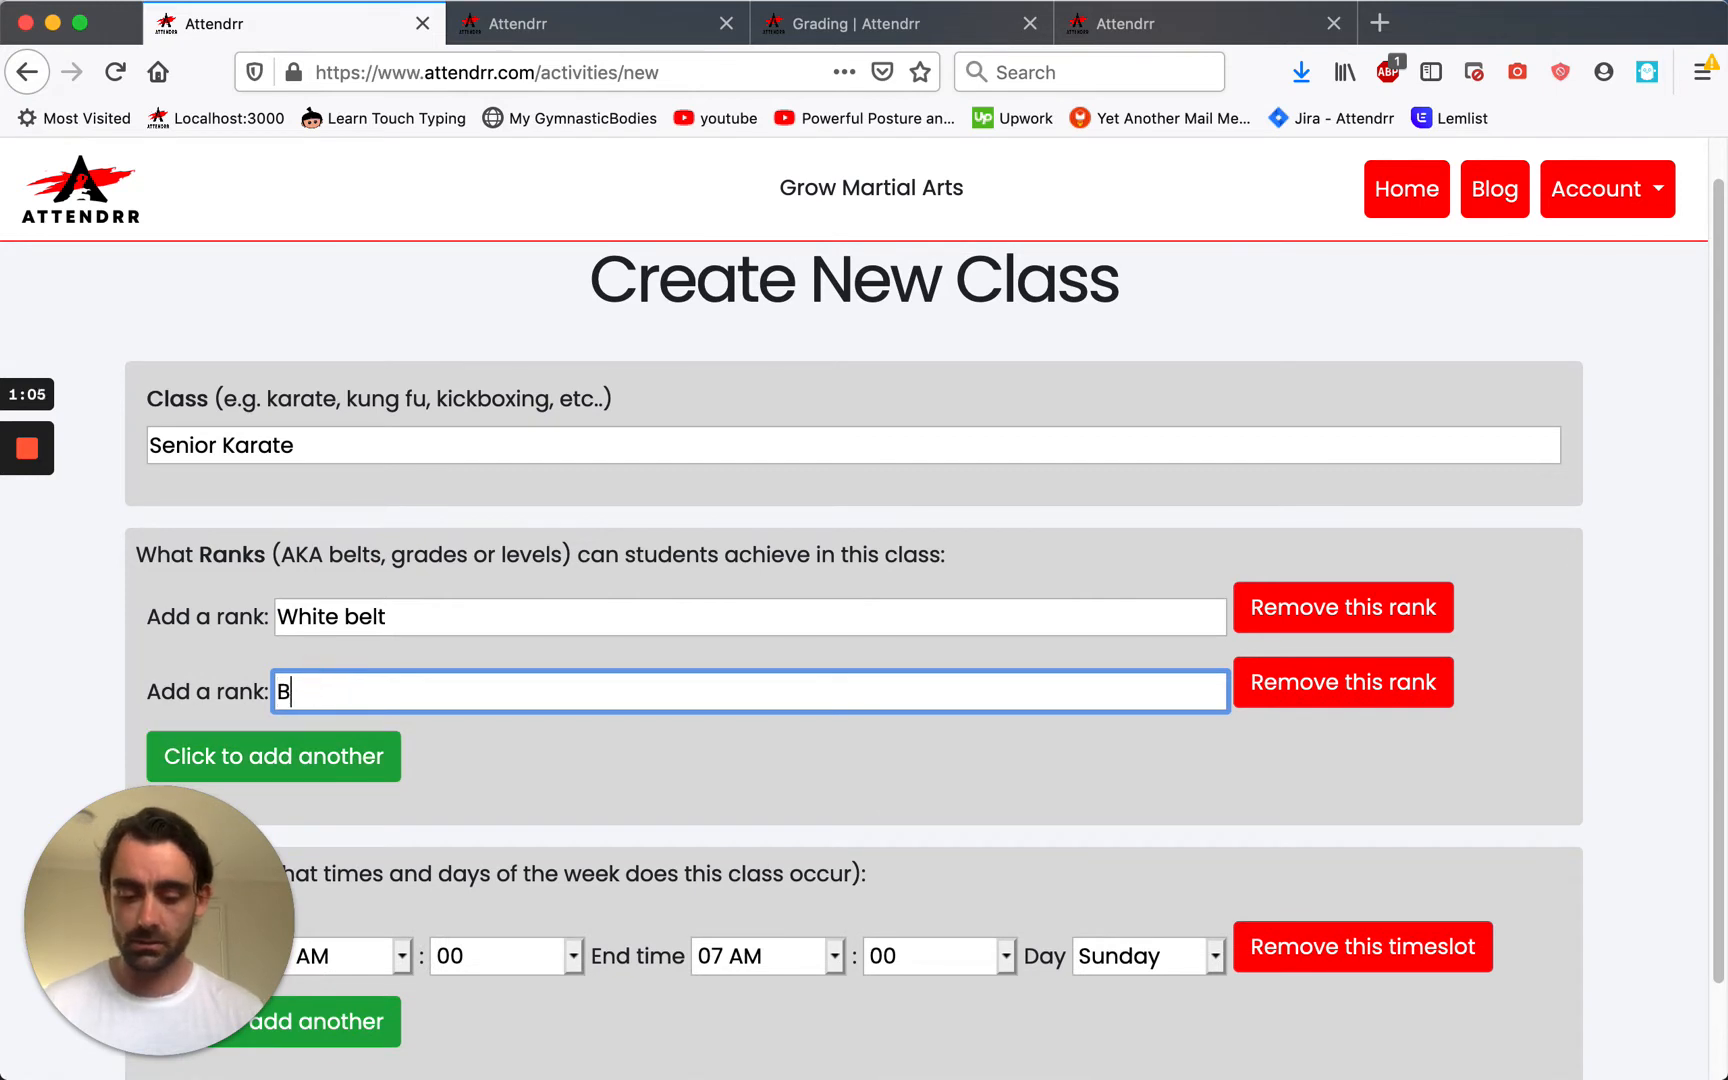
text(lue belt)
click(262, 756)
click(345, 760)
text(G)
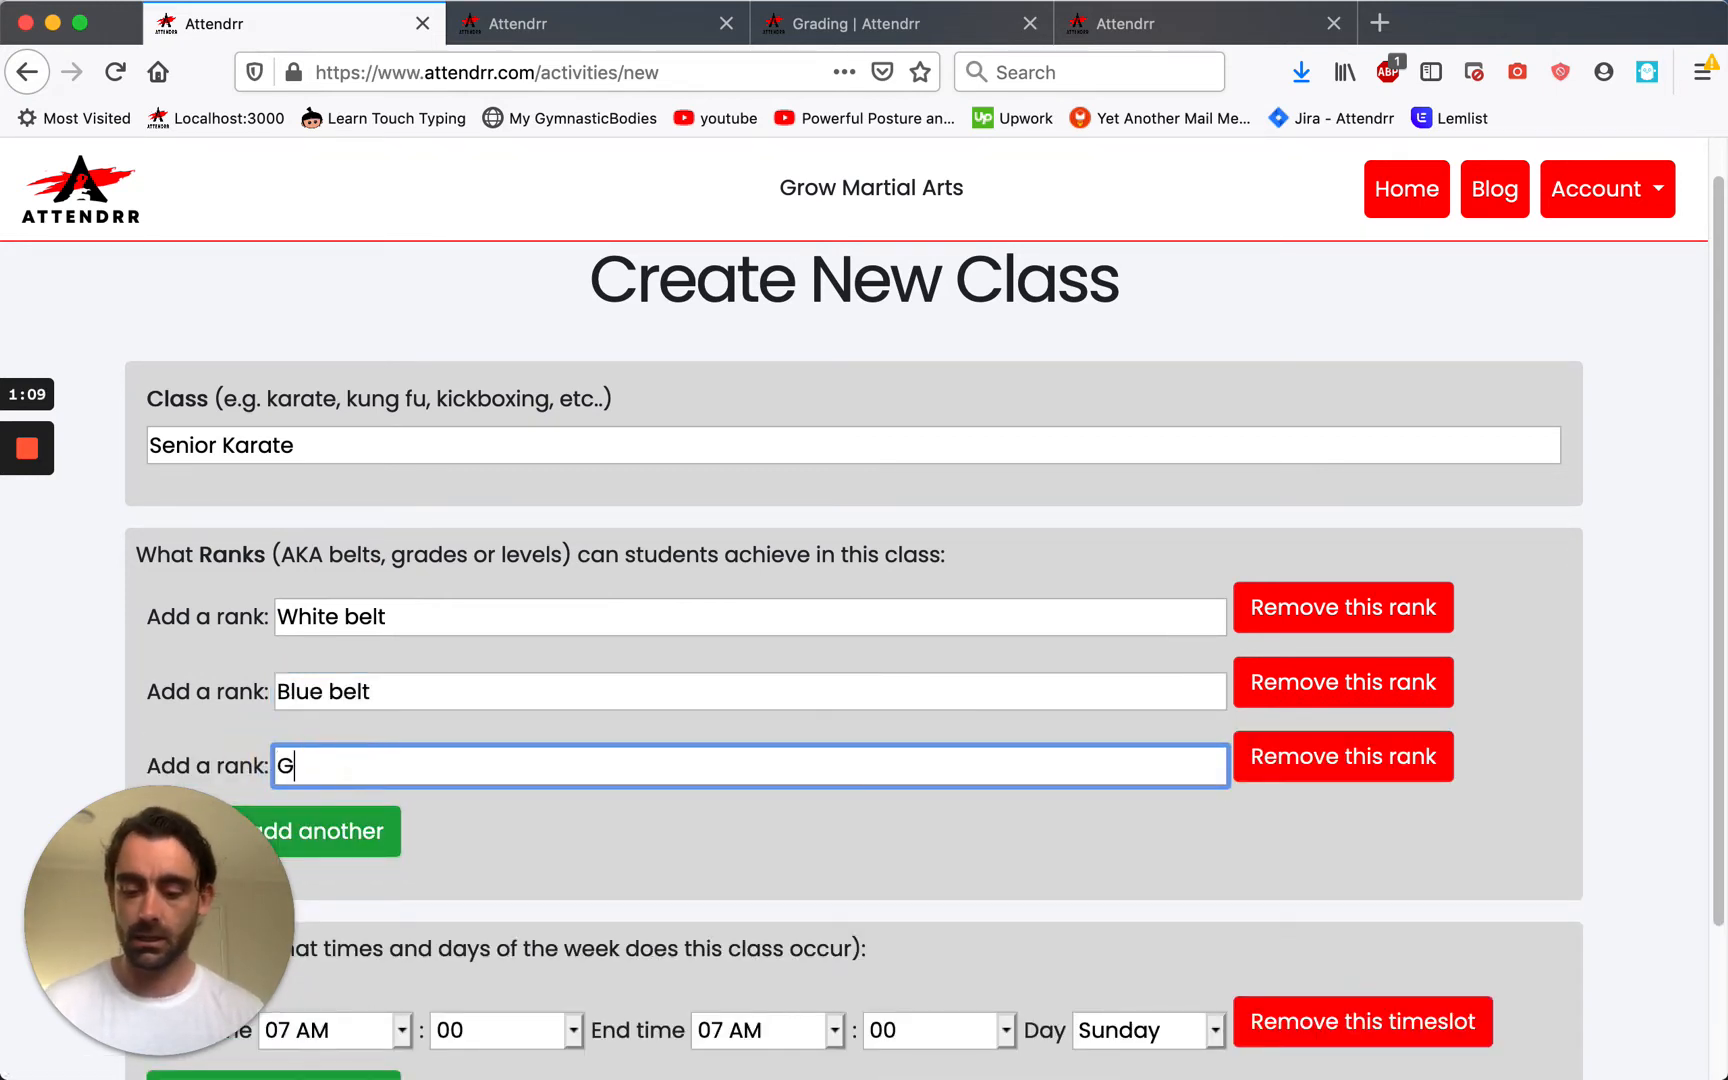
text(reen belt)
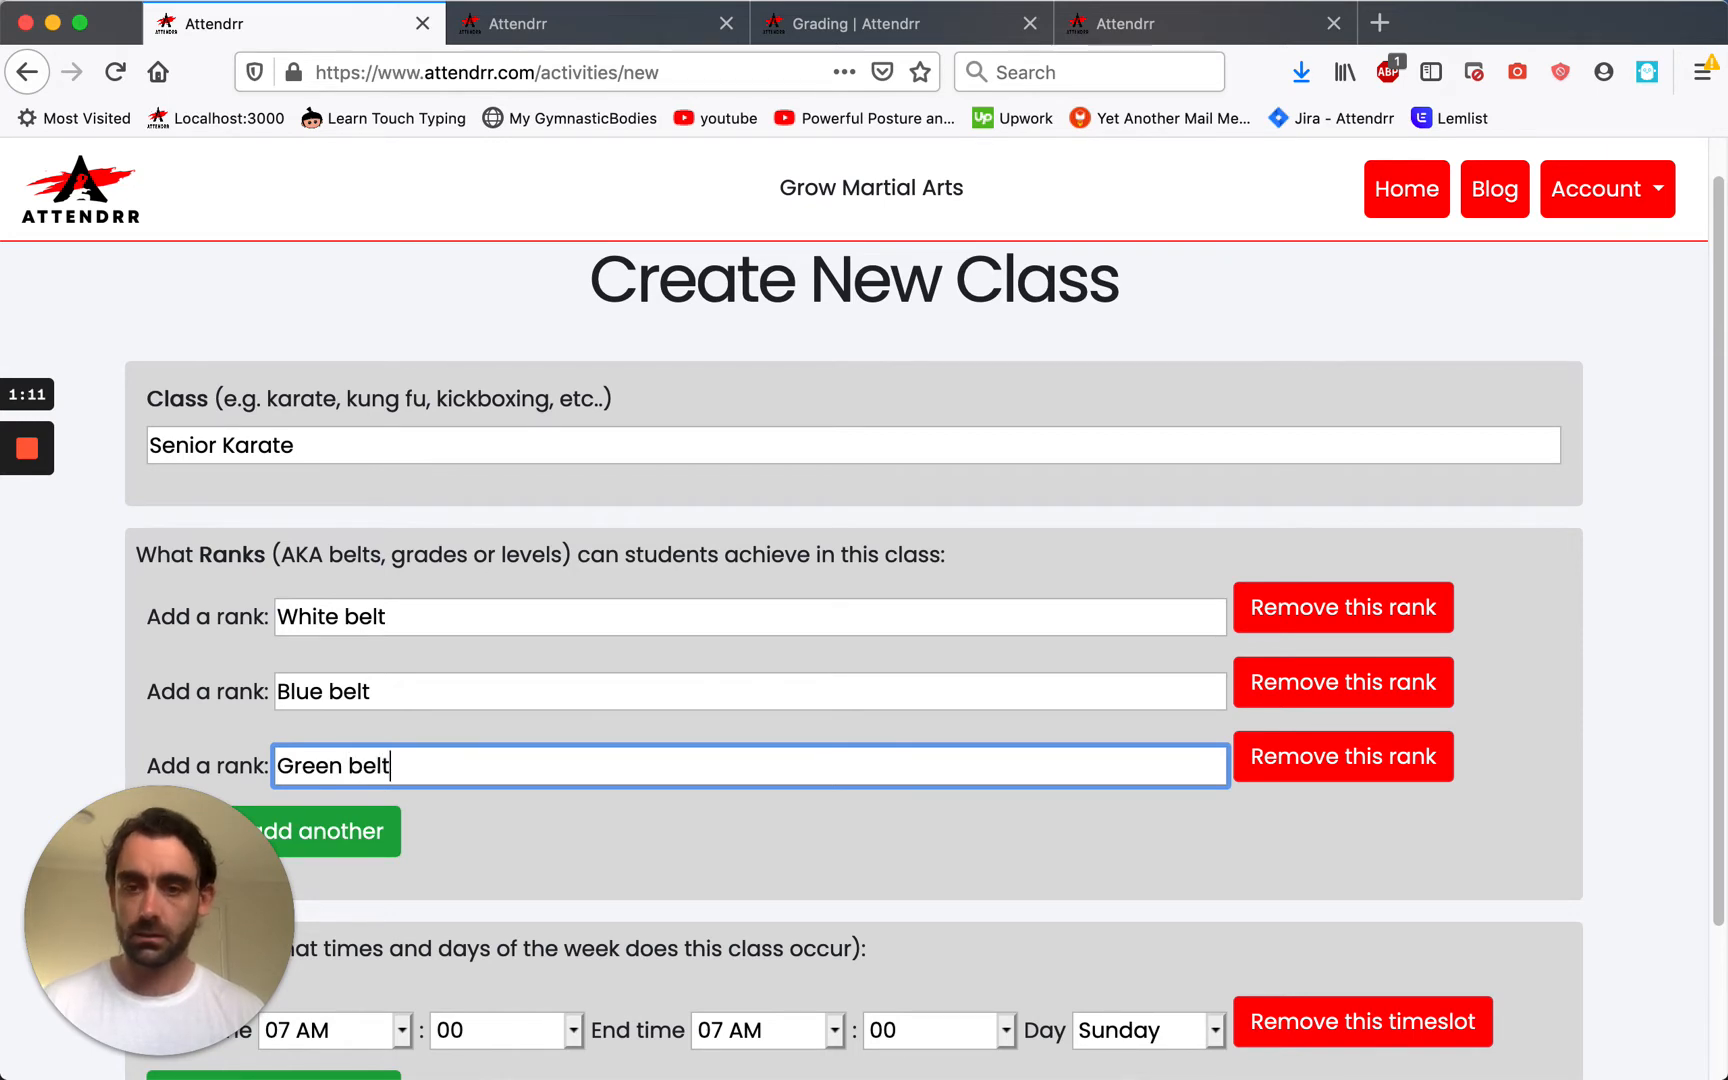
Add Brown belt and Black belt as the fourth and fifth ranks.
click(345, 831)
click(412, 827)
text(Brown belt)
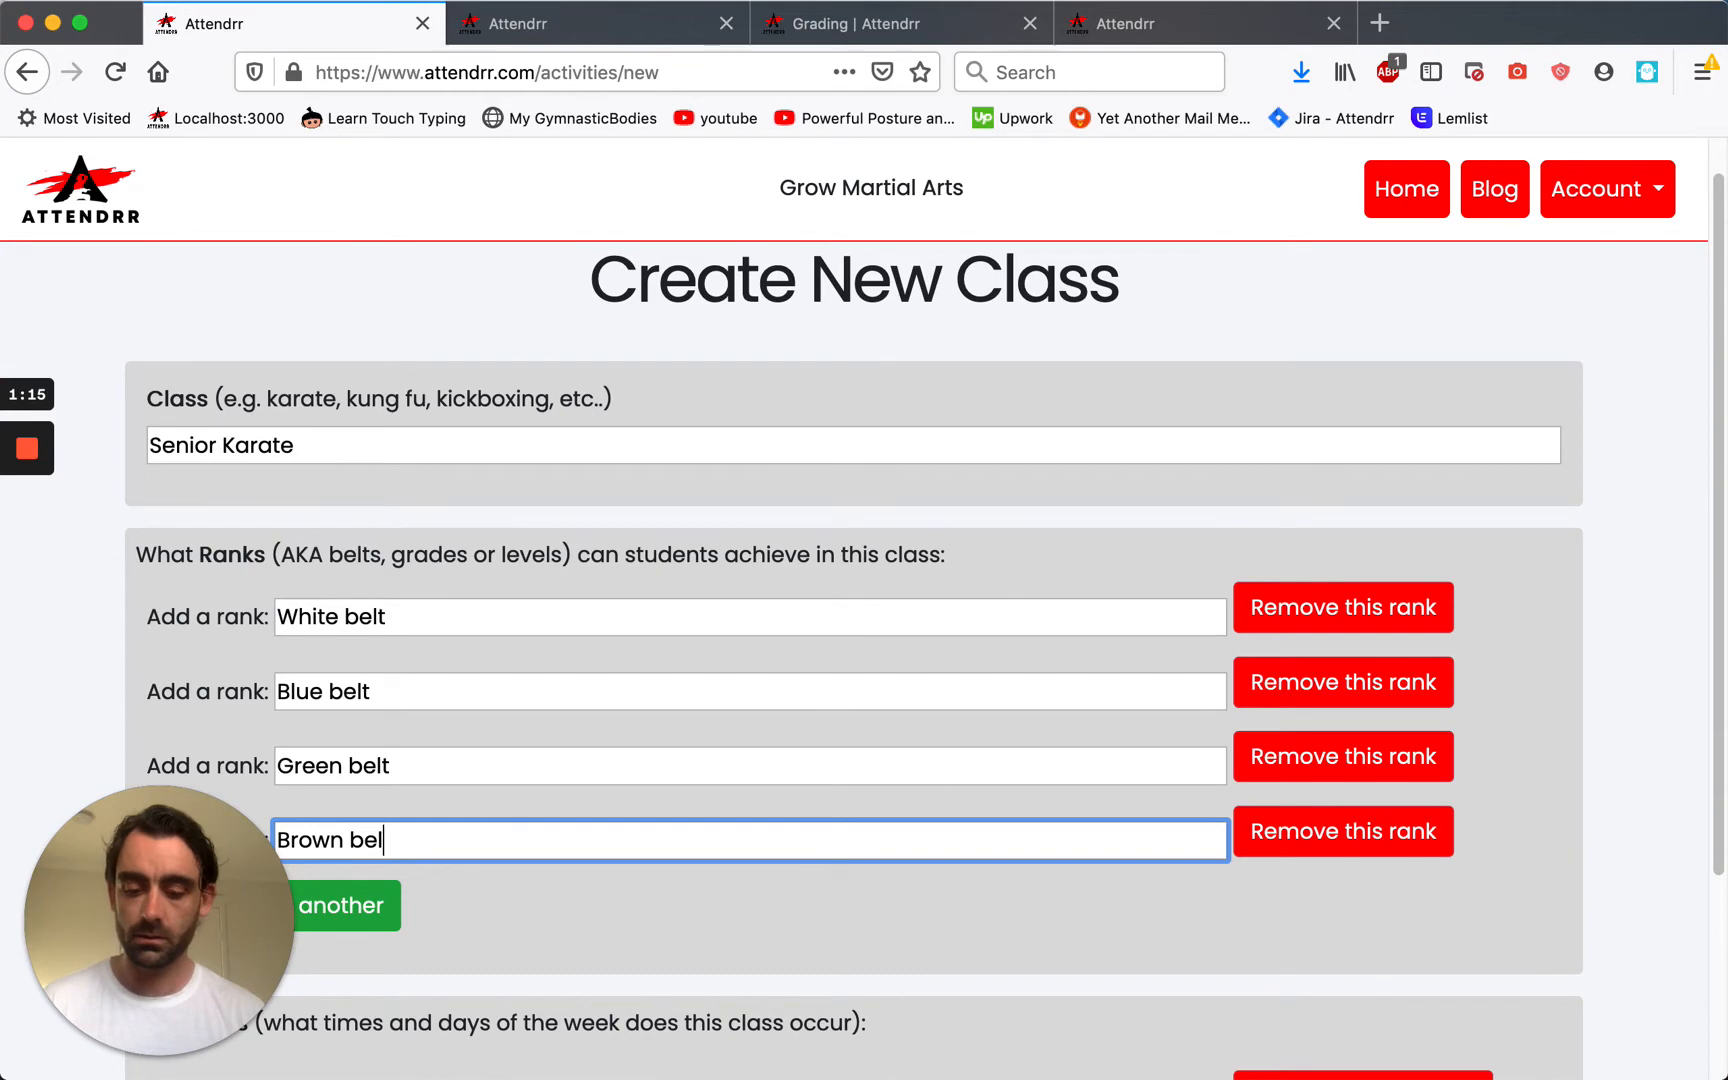
click(355, 905)
click(372, 905)
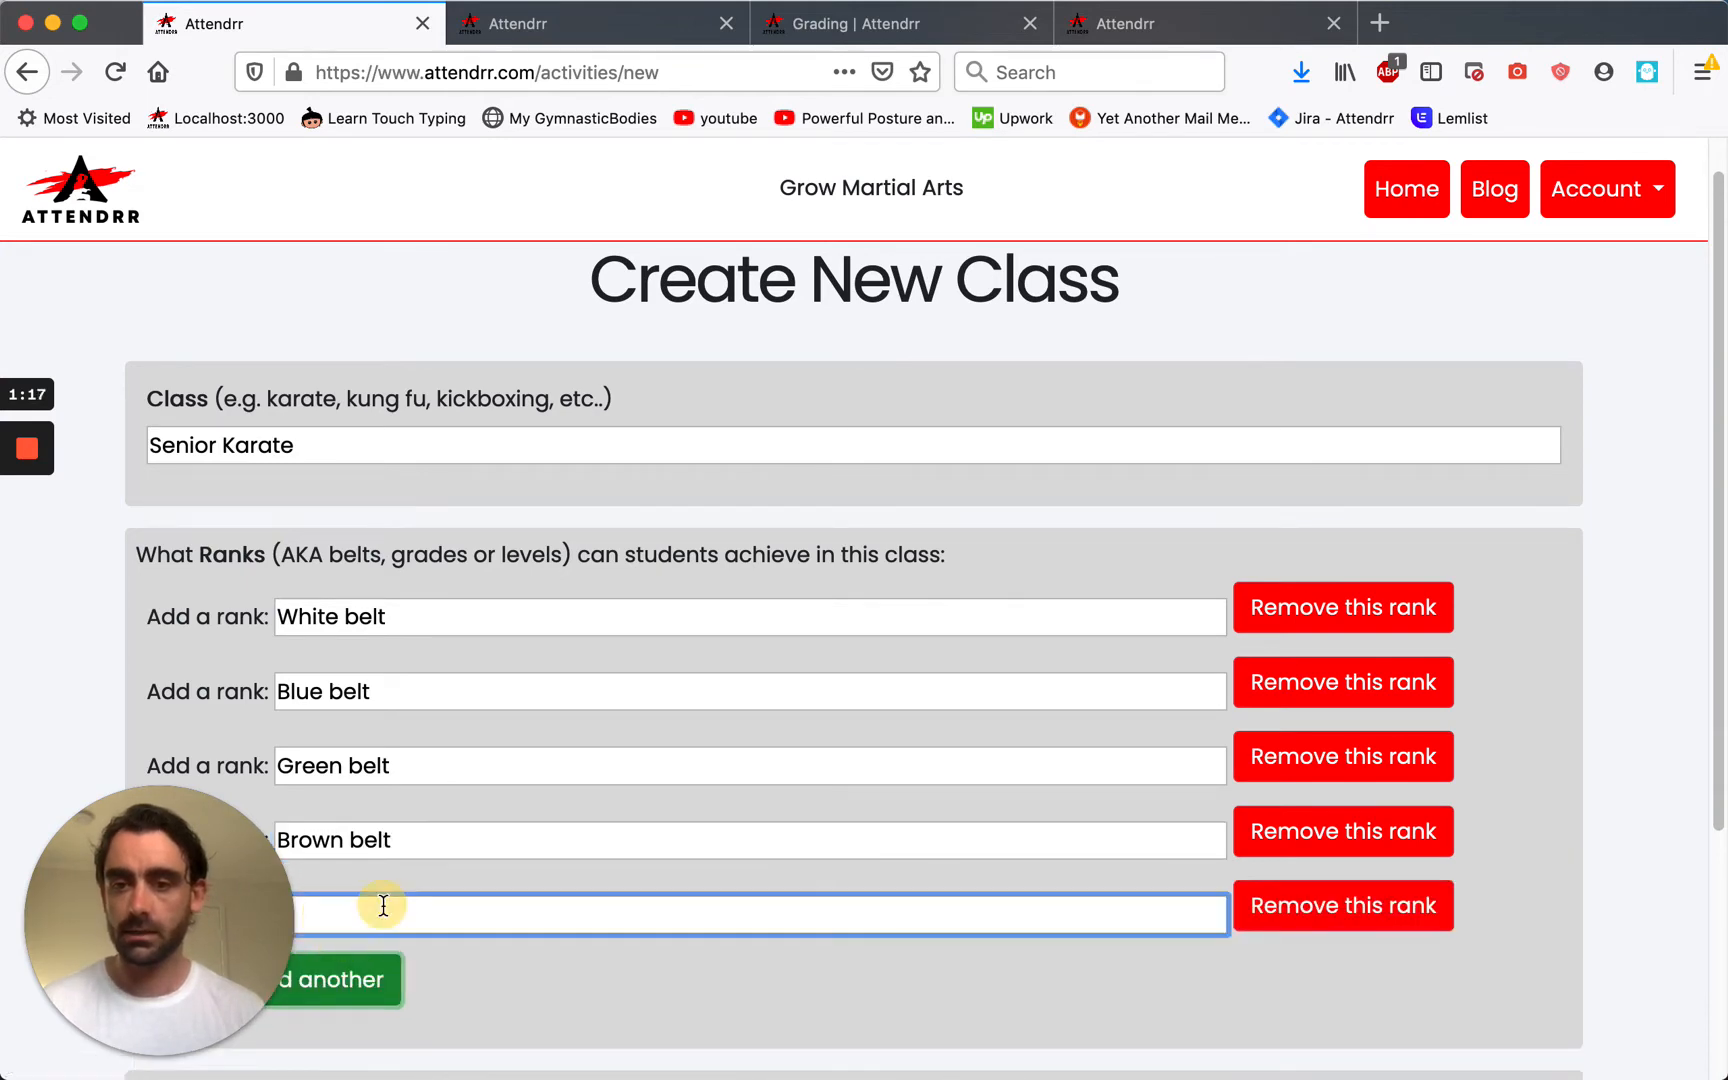
text(Black)
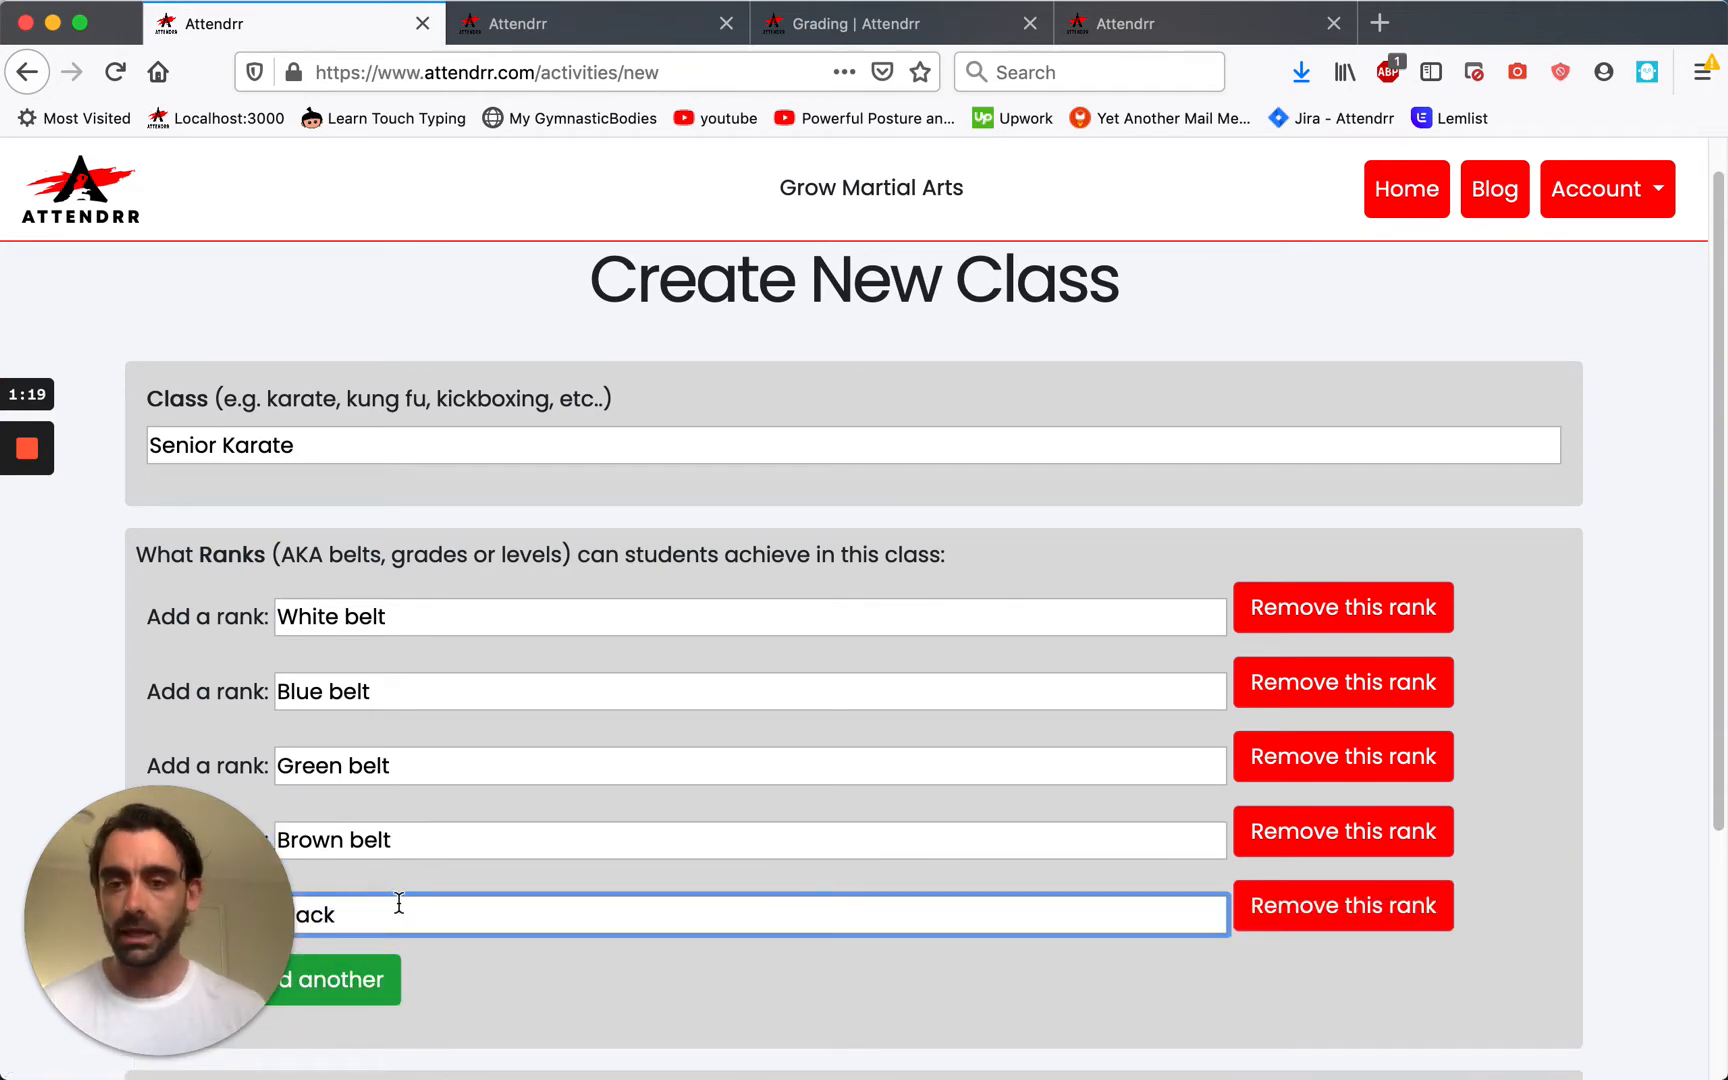
scroll(397, 906, down, 4)
text(belt)
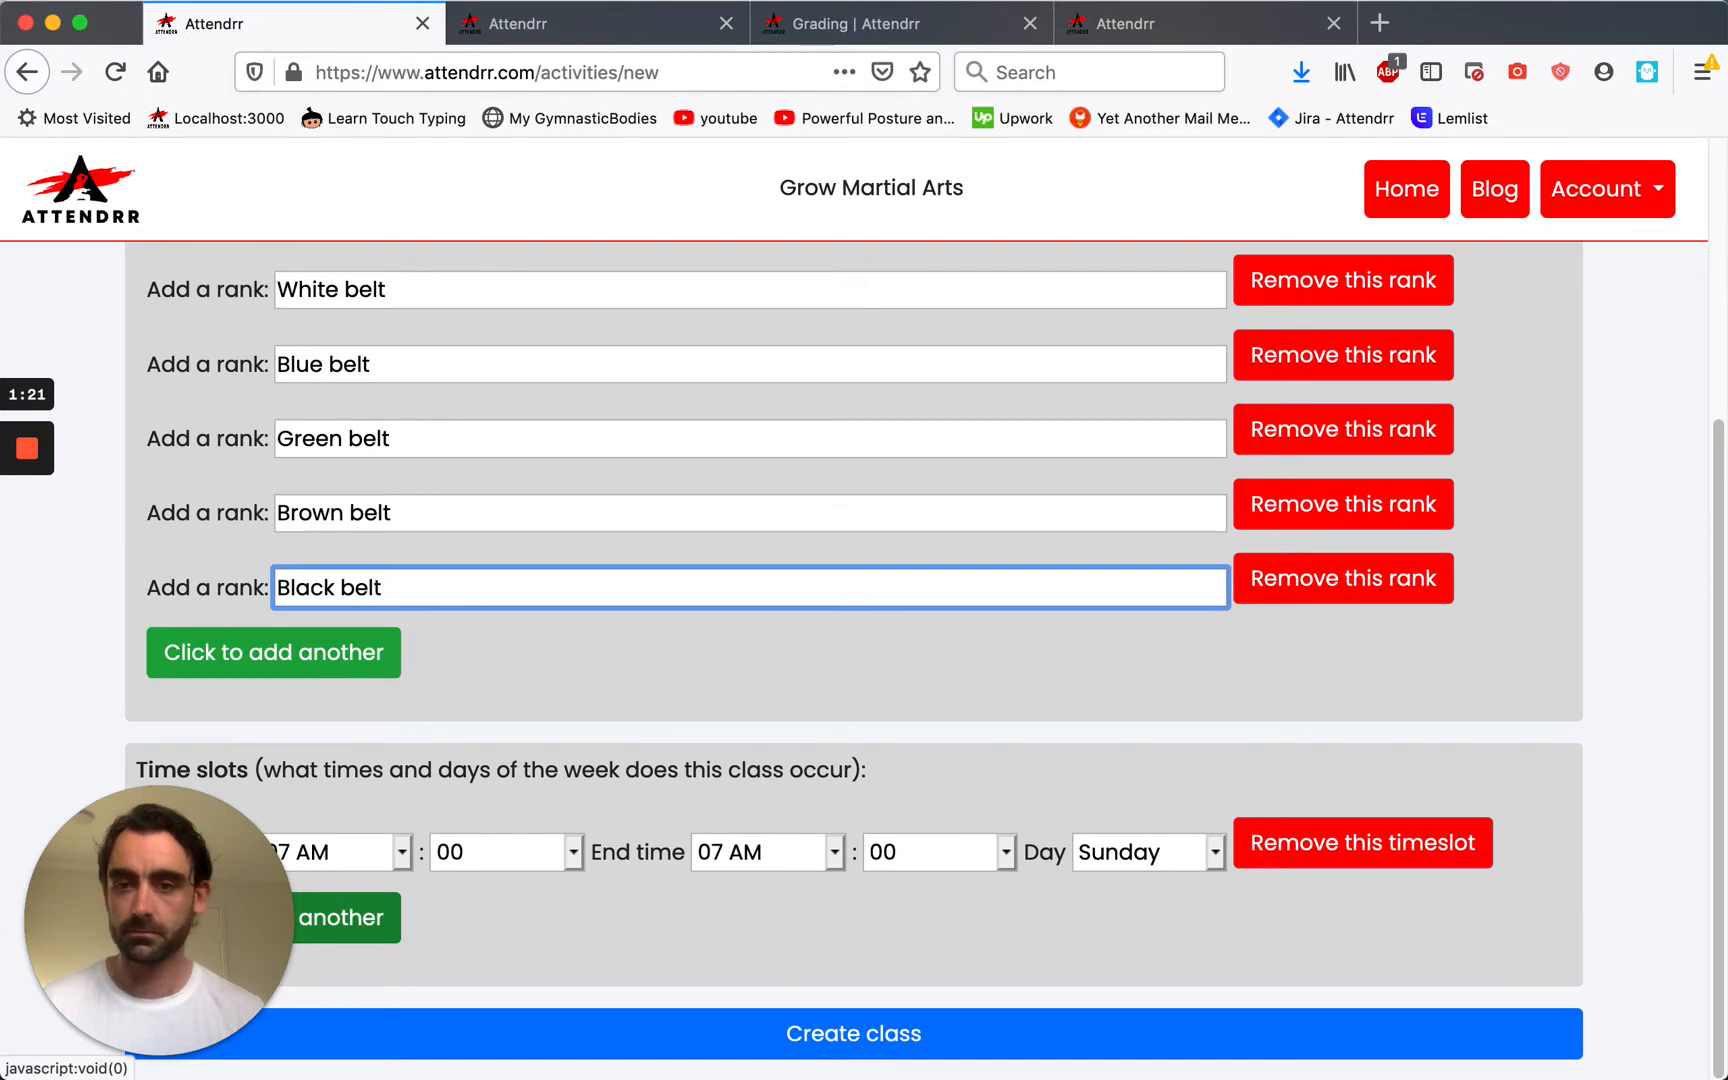
scroll(456, 618, up, 1)
scroll(456, 618, down, 1)
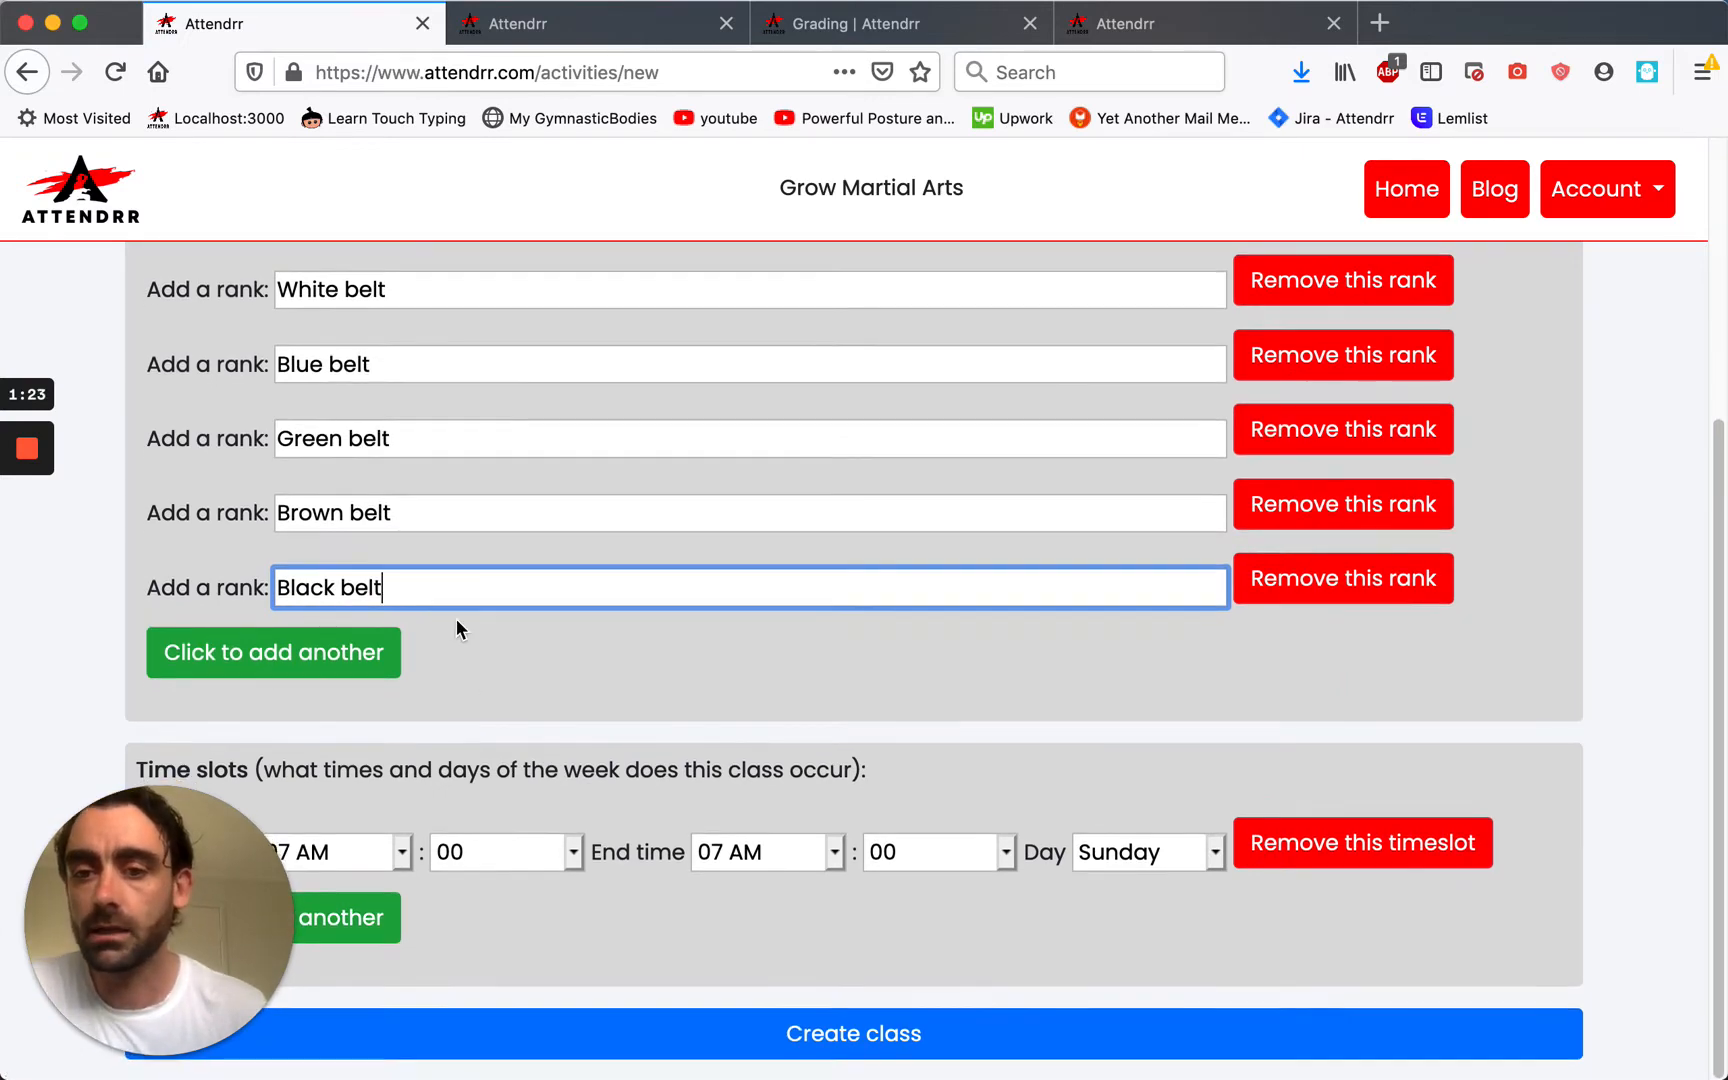
Set the first time slot to Tuesday, 08:00 AM to 10:00 AM.
click(404, 856)
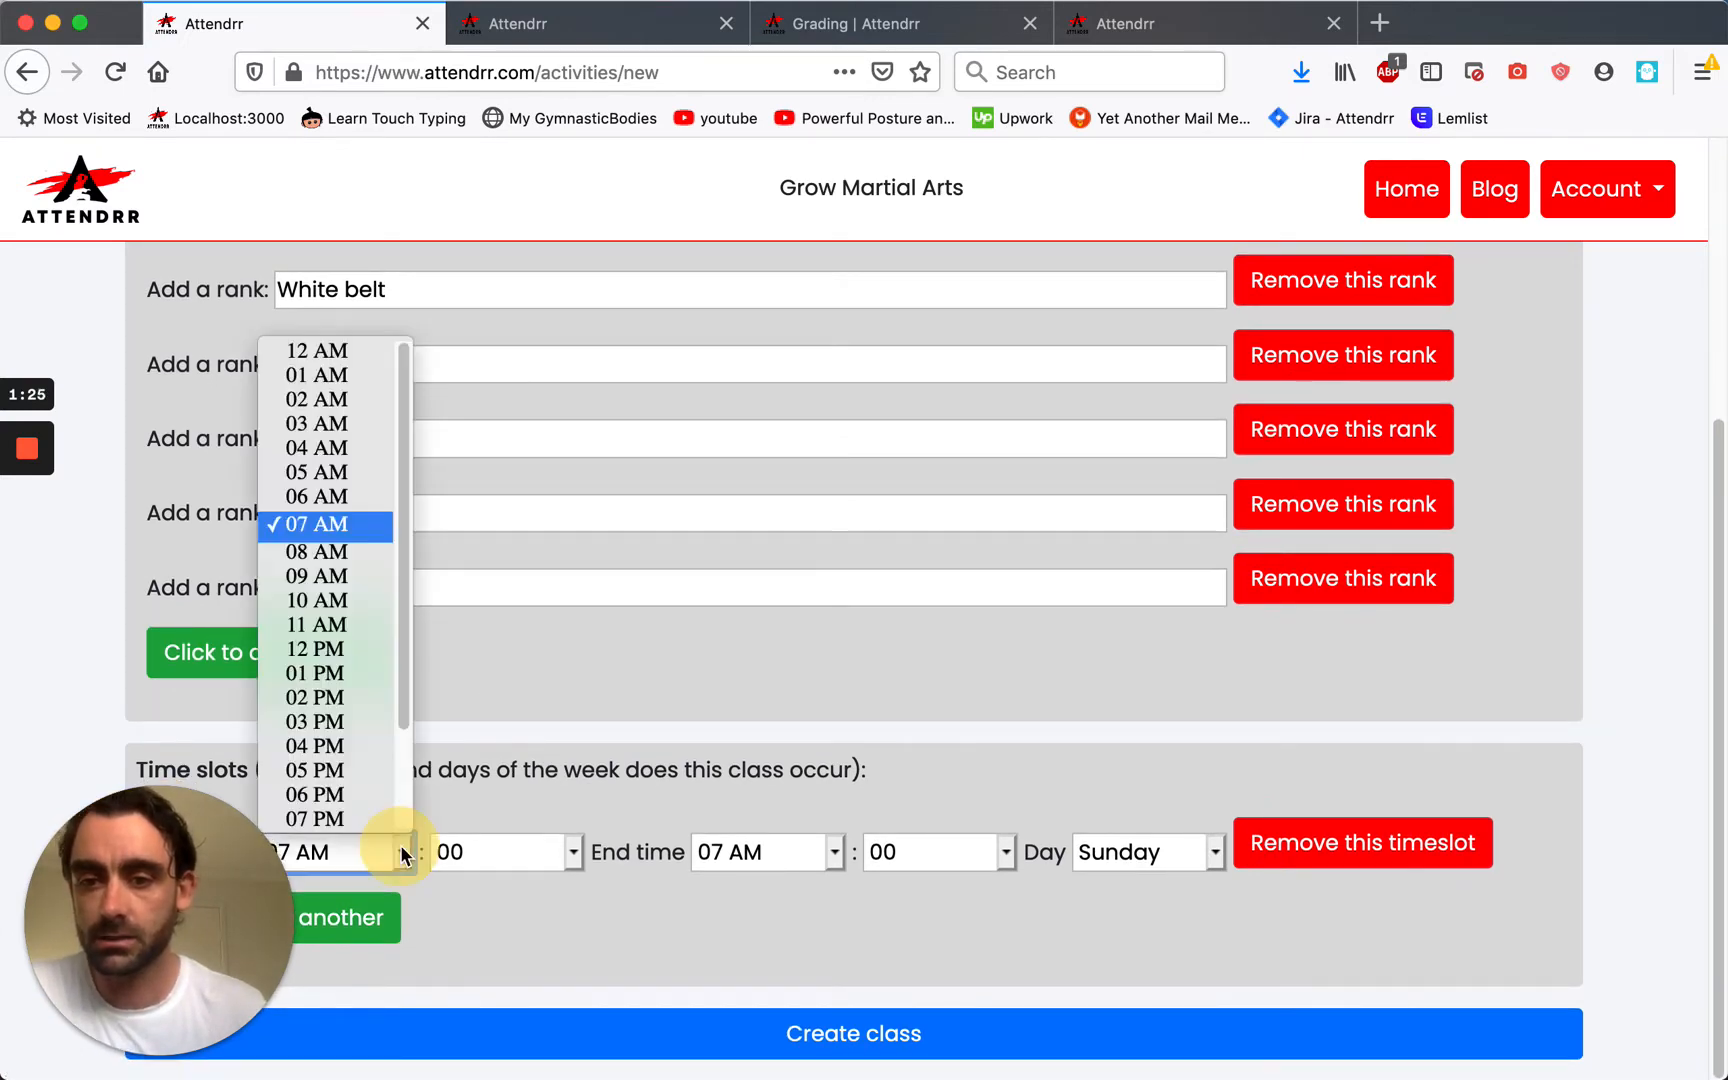
click(366, 561)
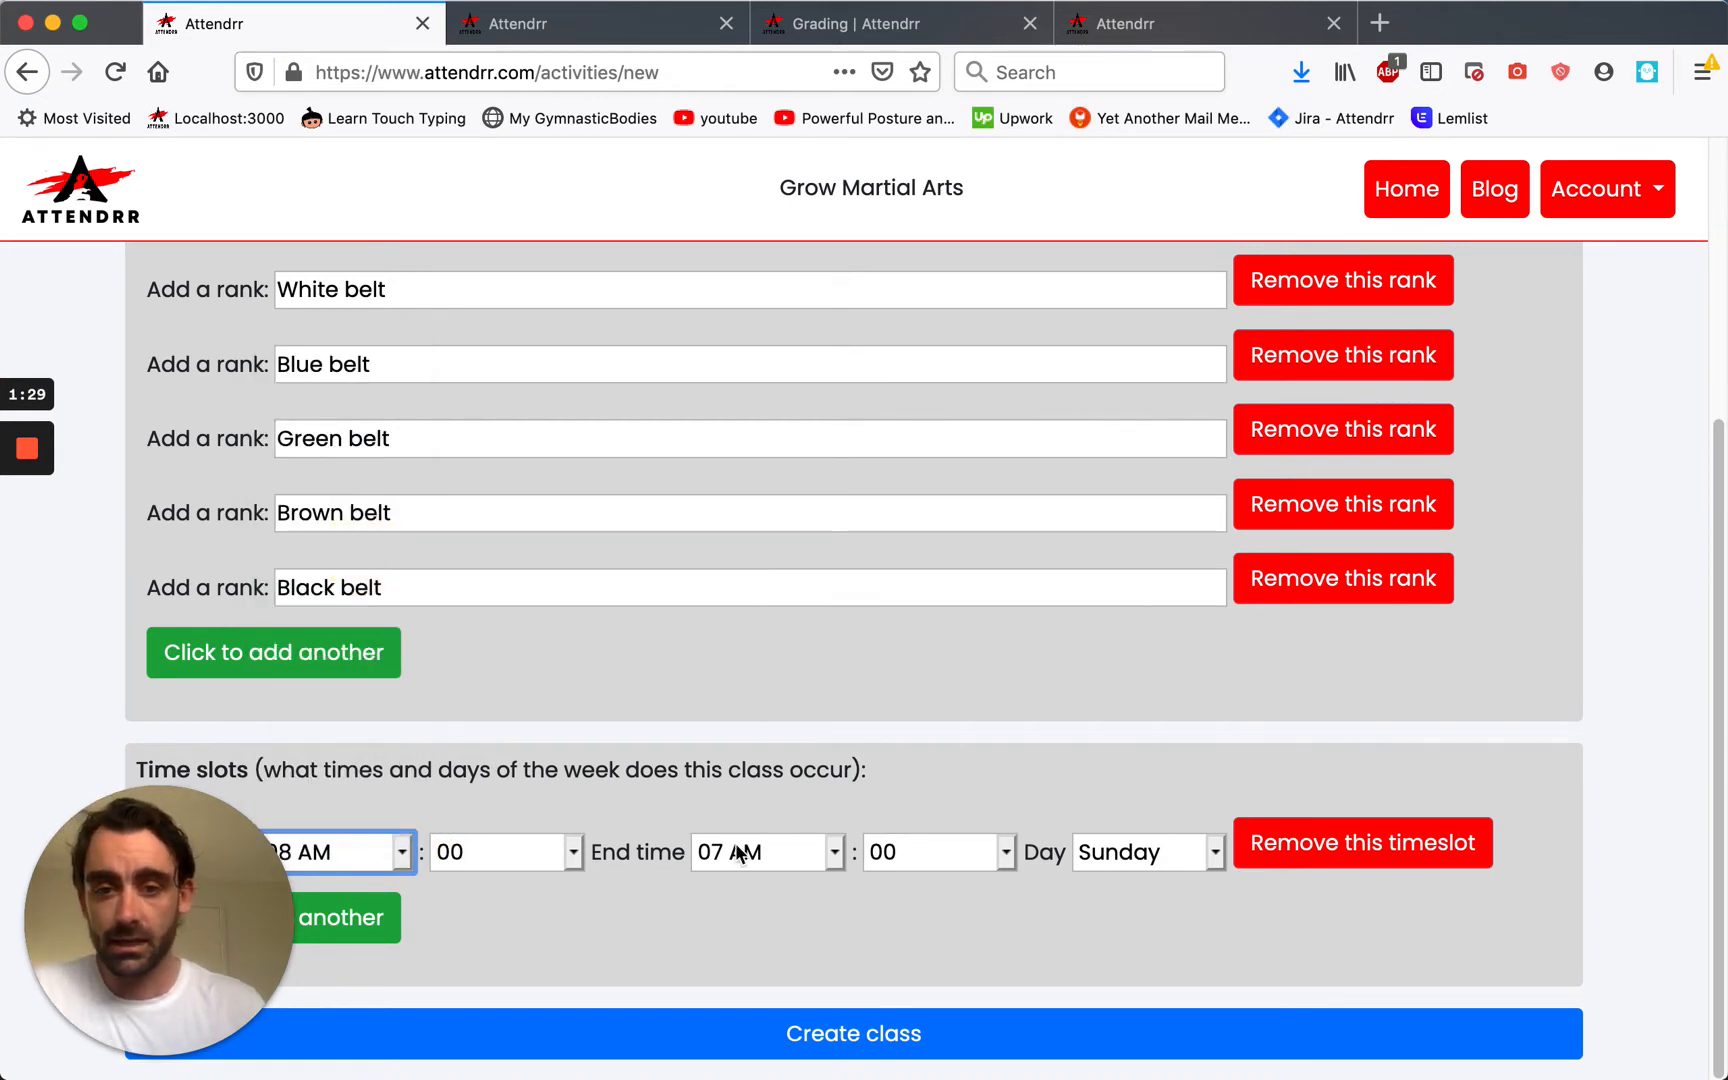
click(826, 856)
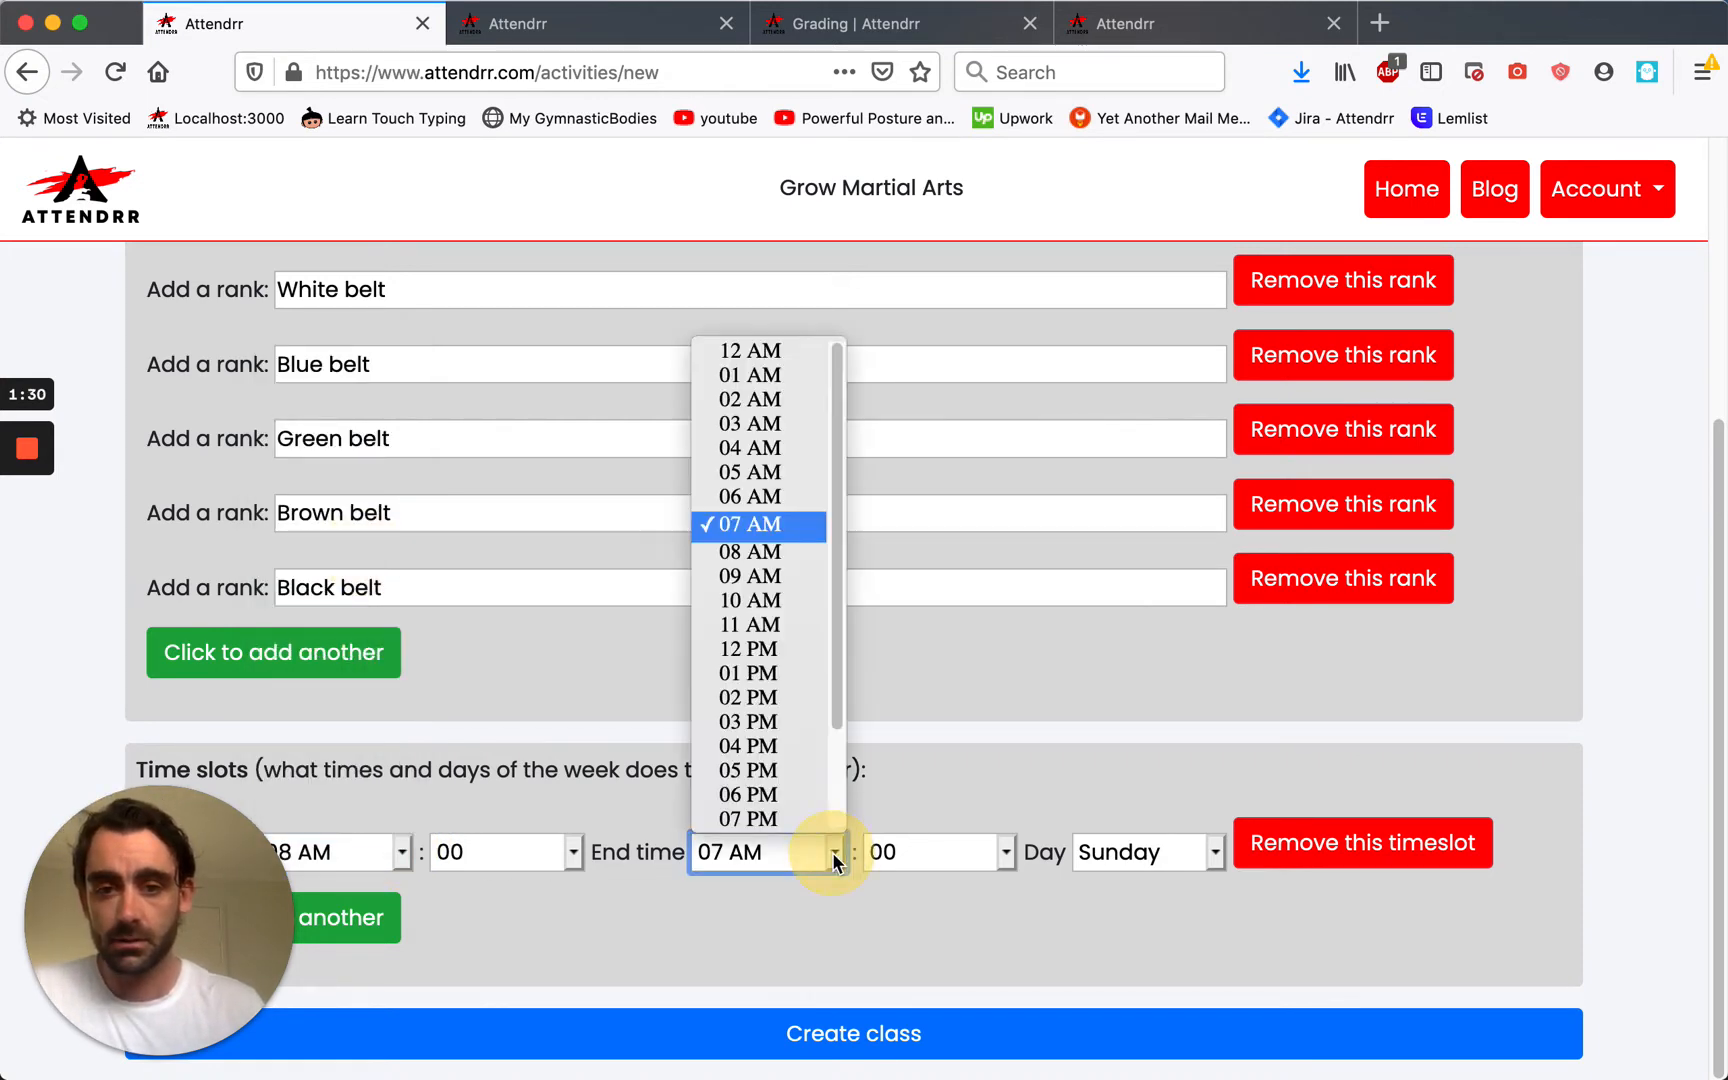
click(777, 600)
drag(1081, 866, 1166, 905)
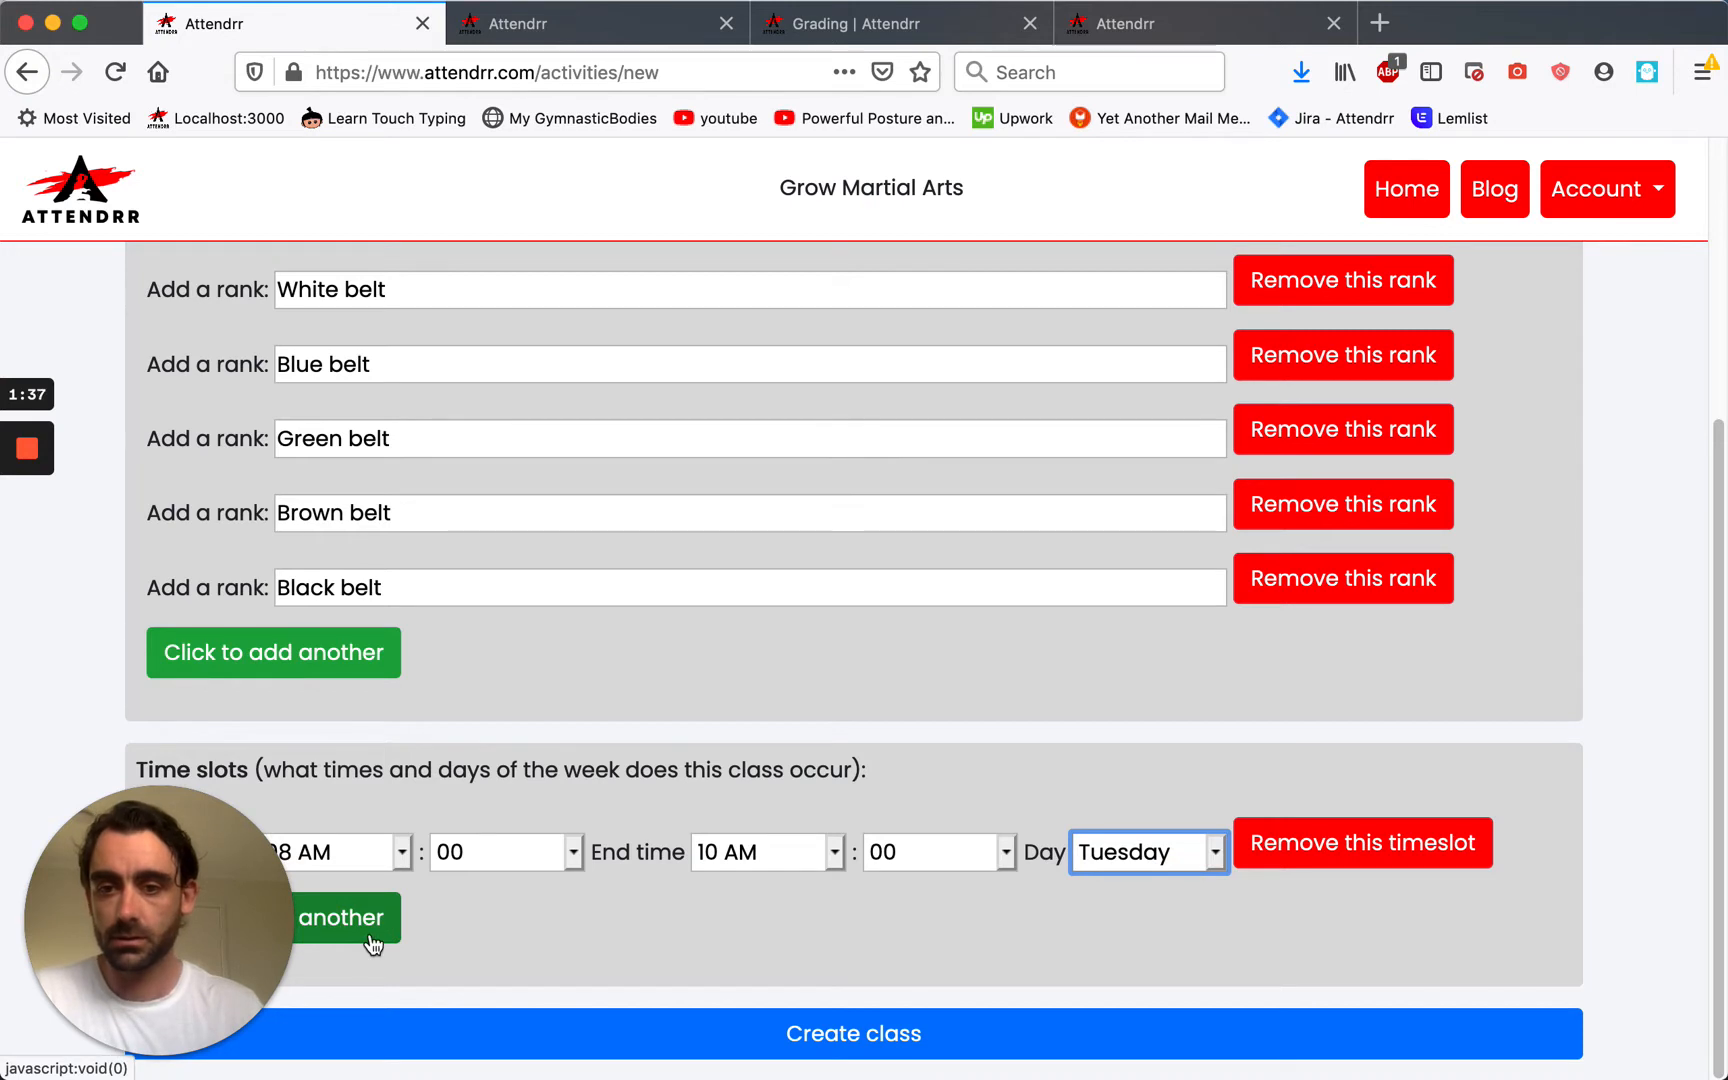
Add a second time slot on Monday, 07:00 PM to 09:00 PM.
click(372, 940)
scroll(580, 900, down, 2)
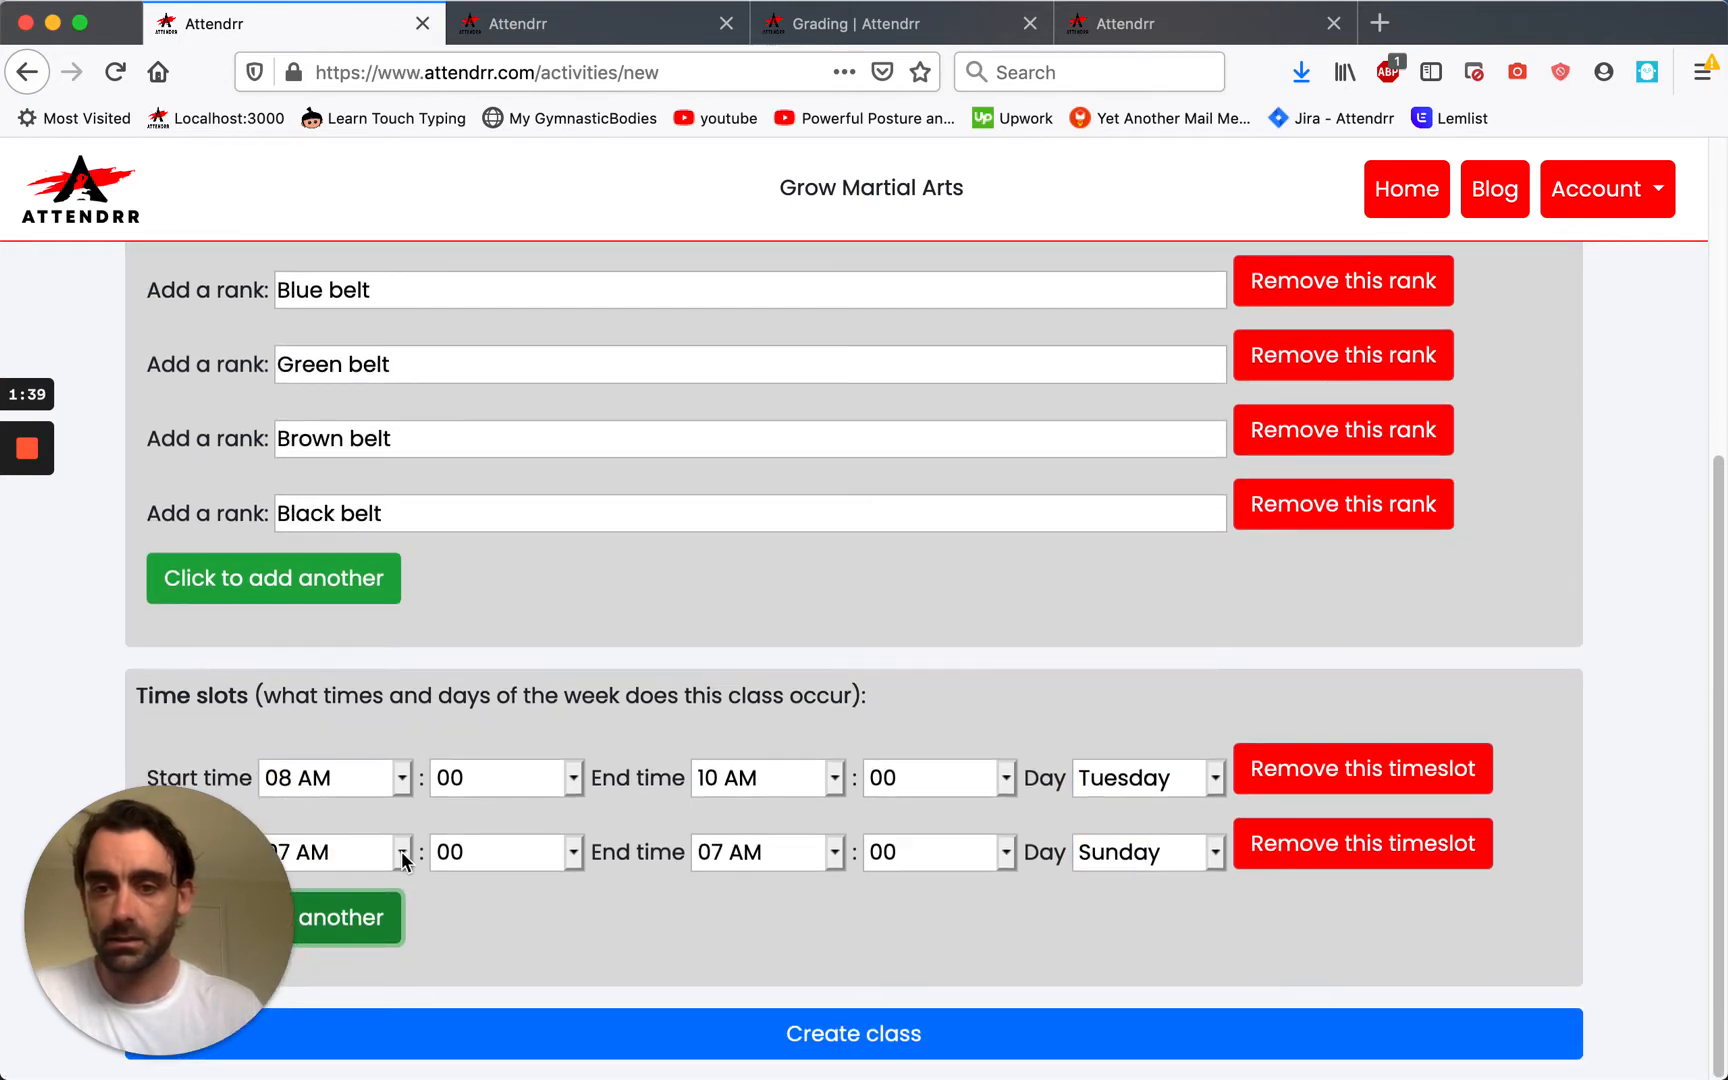
click(402, 855)
drag(406, 688, 410, 813)
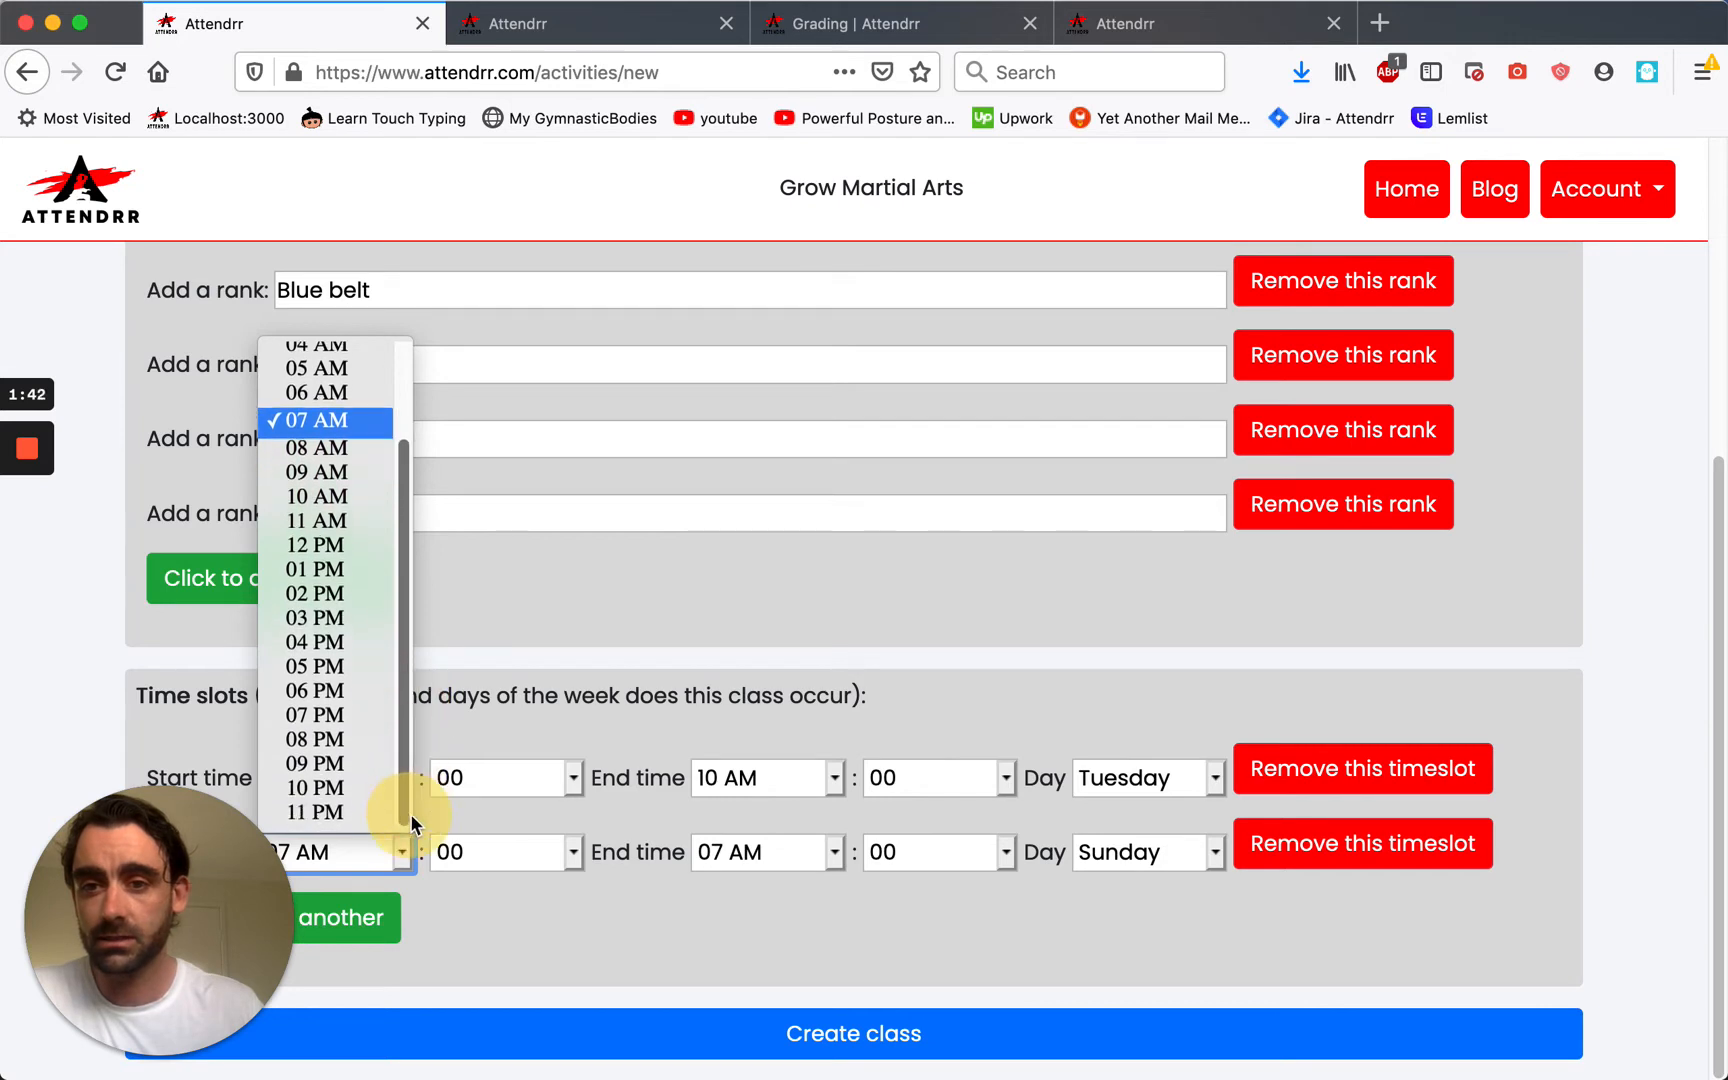
click(346, 716)
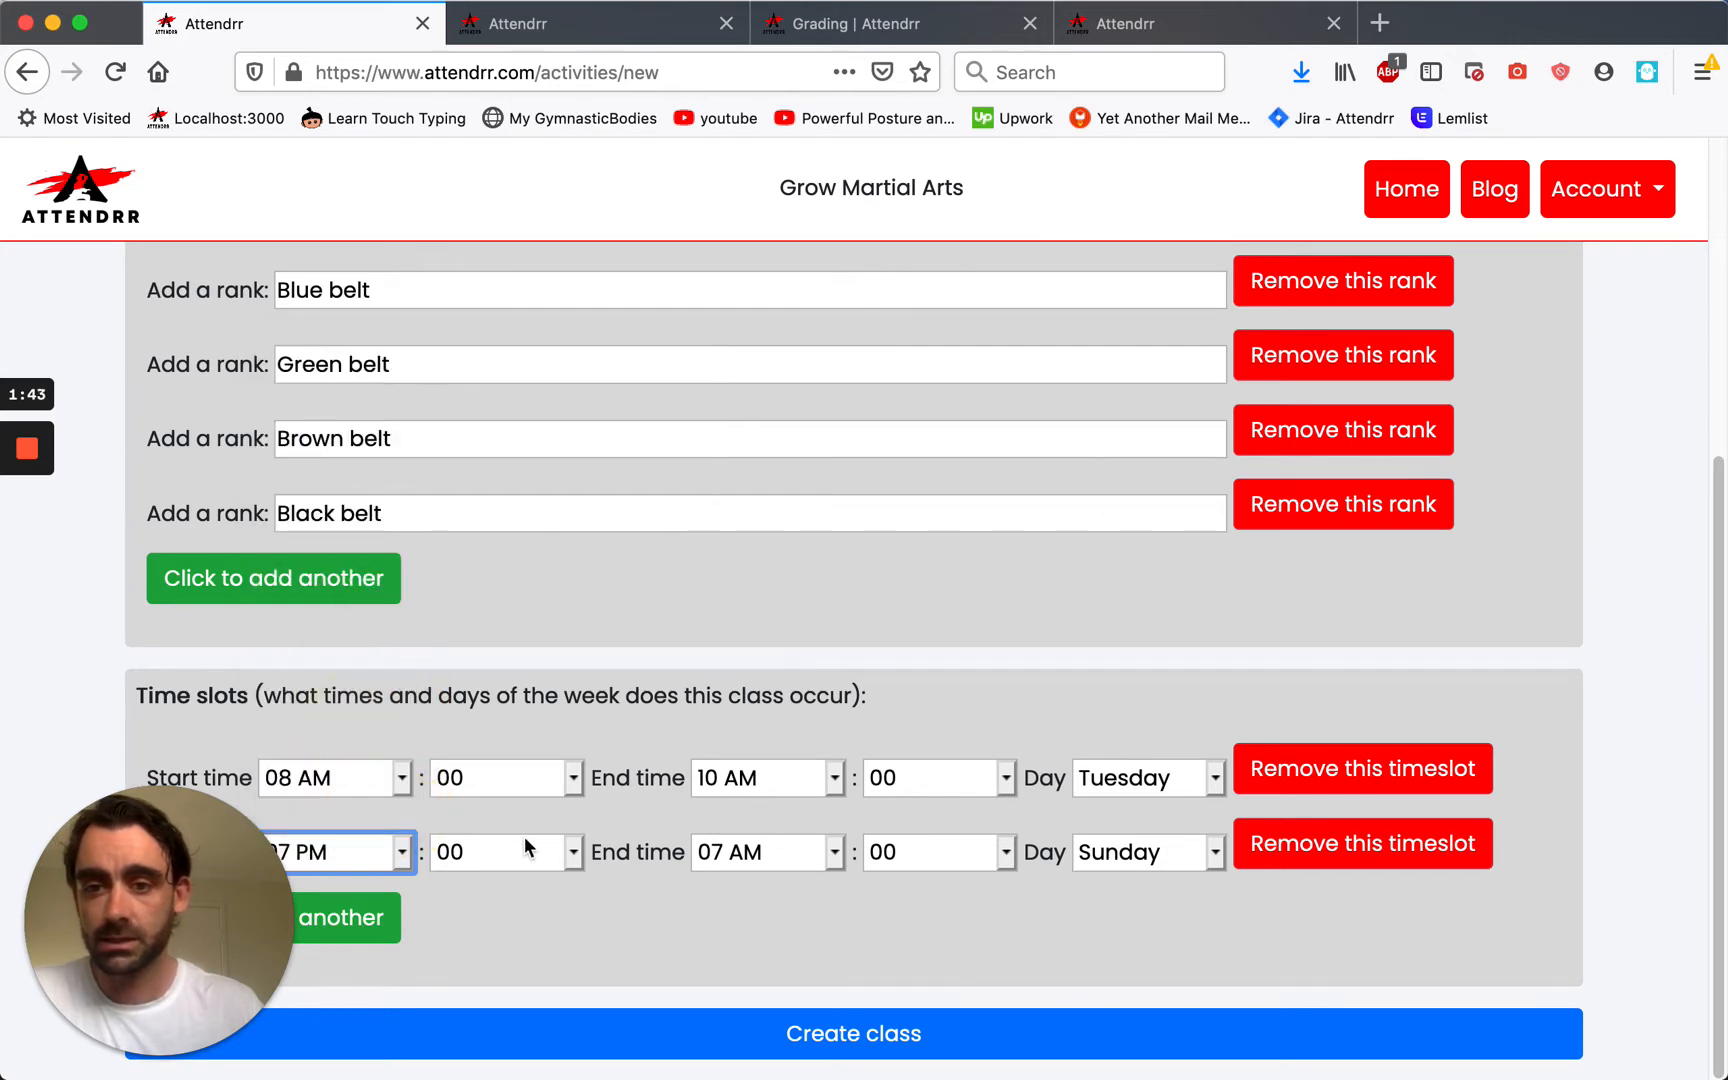
click(831, 862)
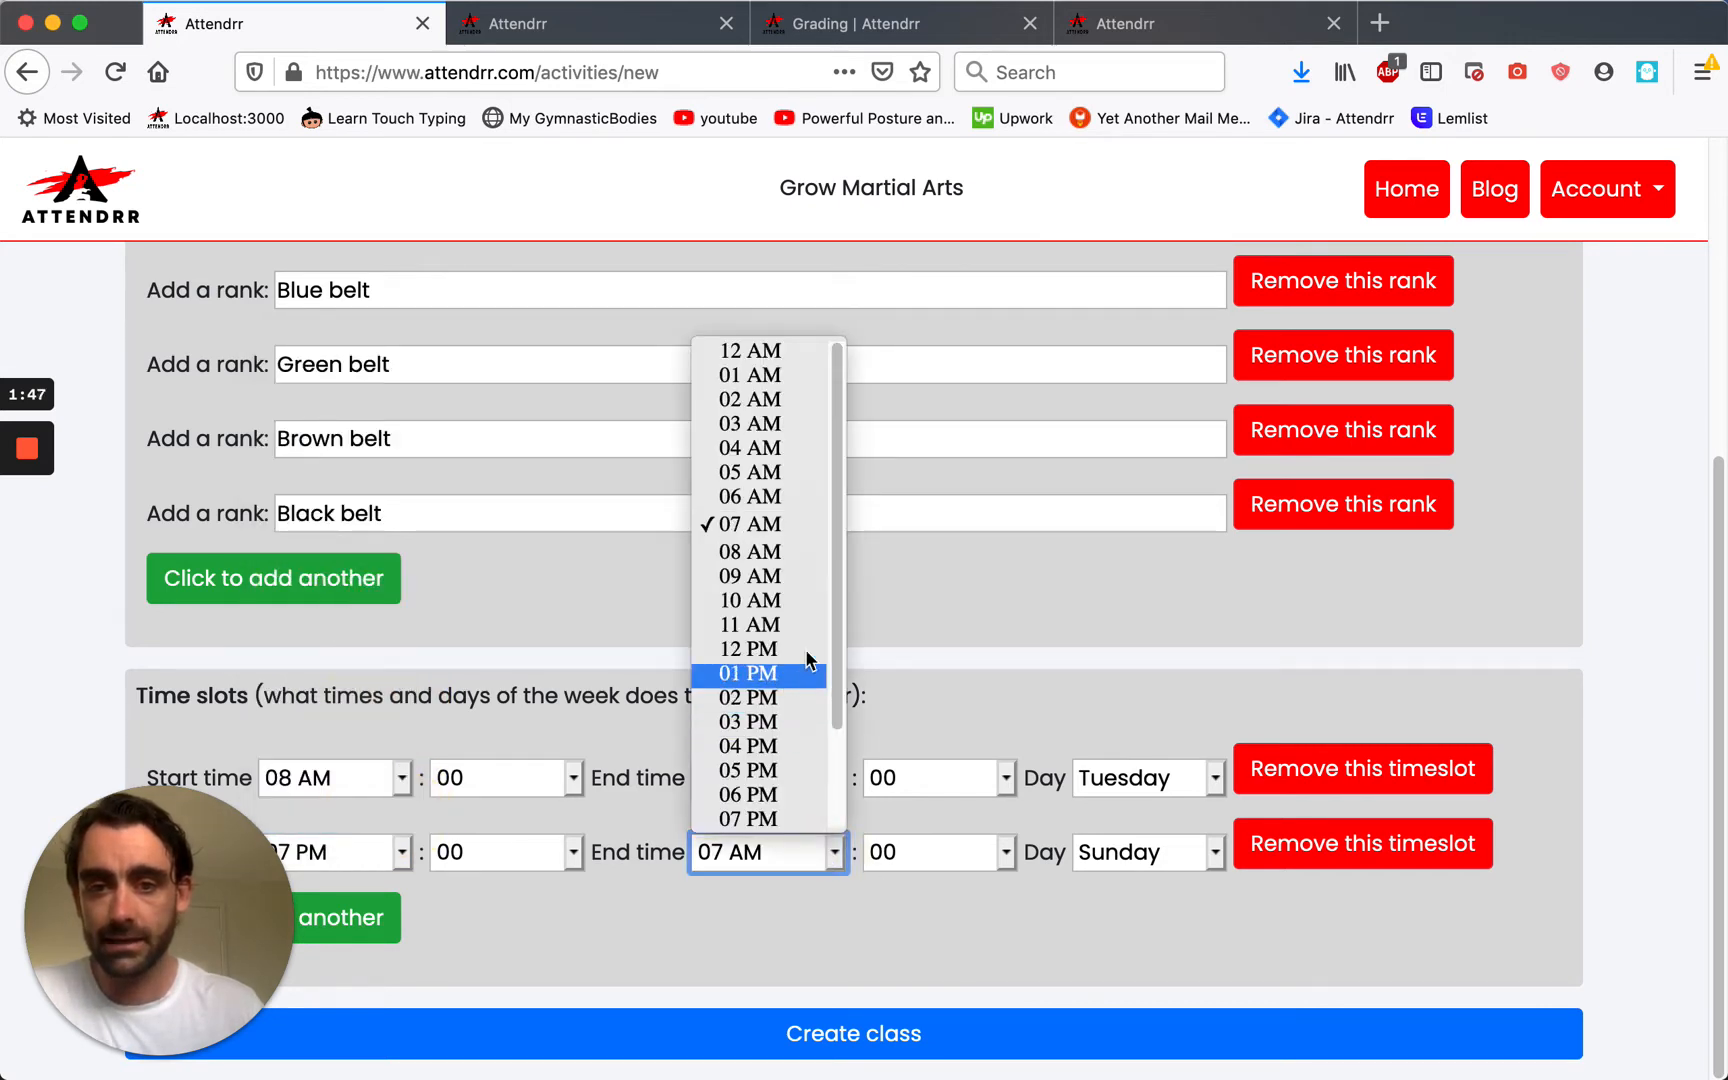
click(748, 578)
click(831, 850)
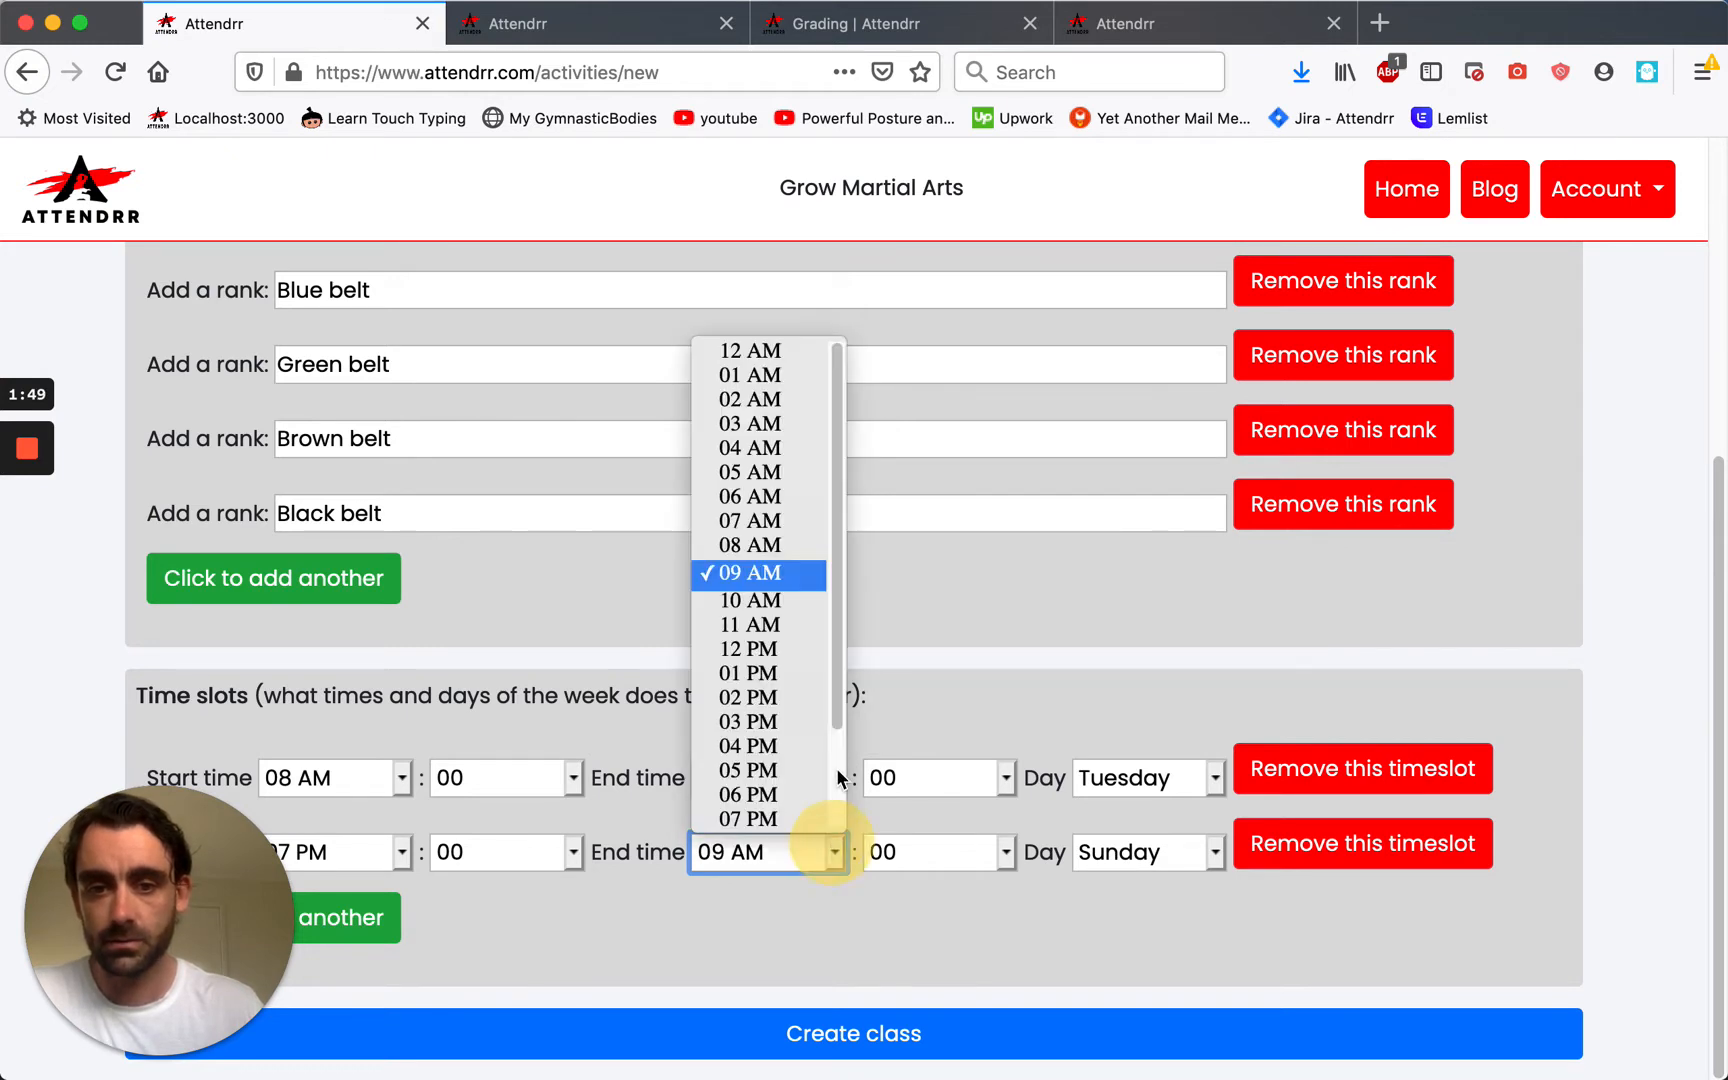
scroll(835, 693, down, 2)
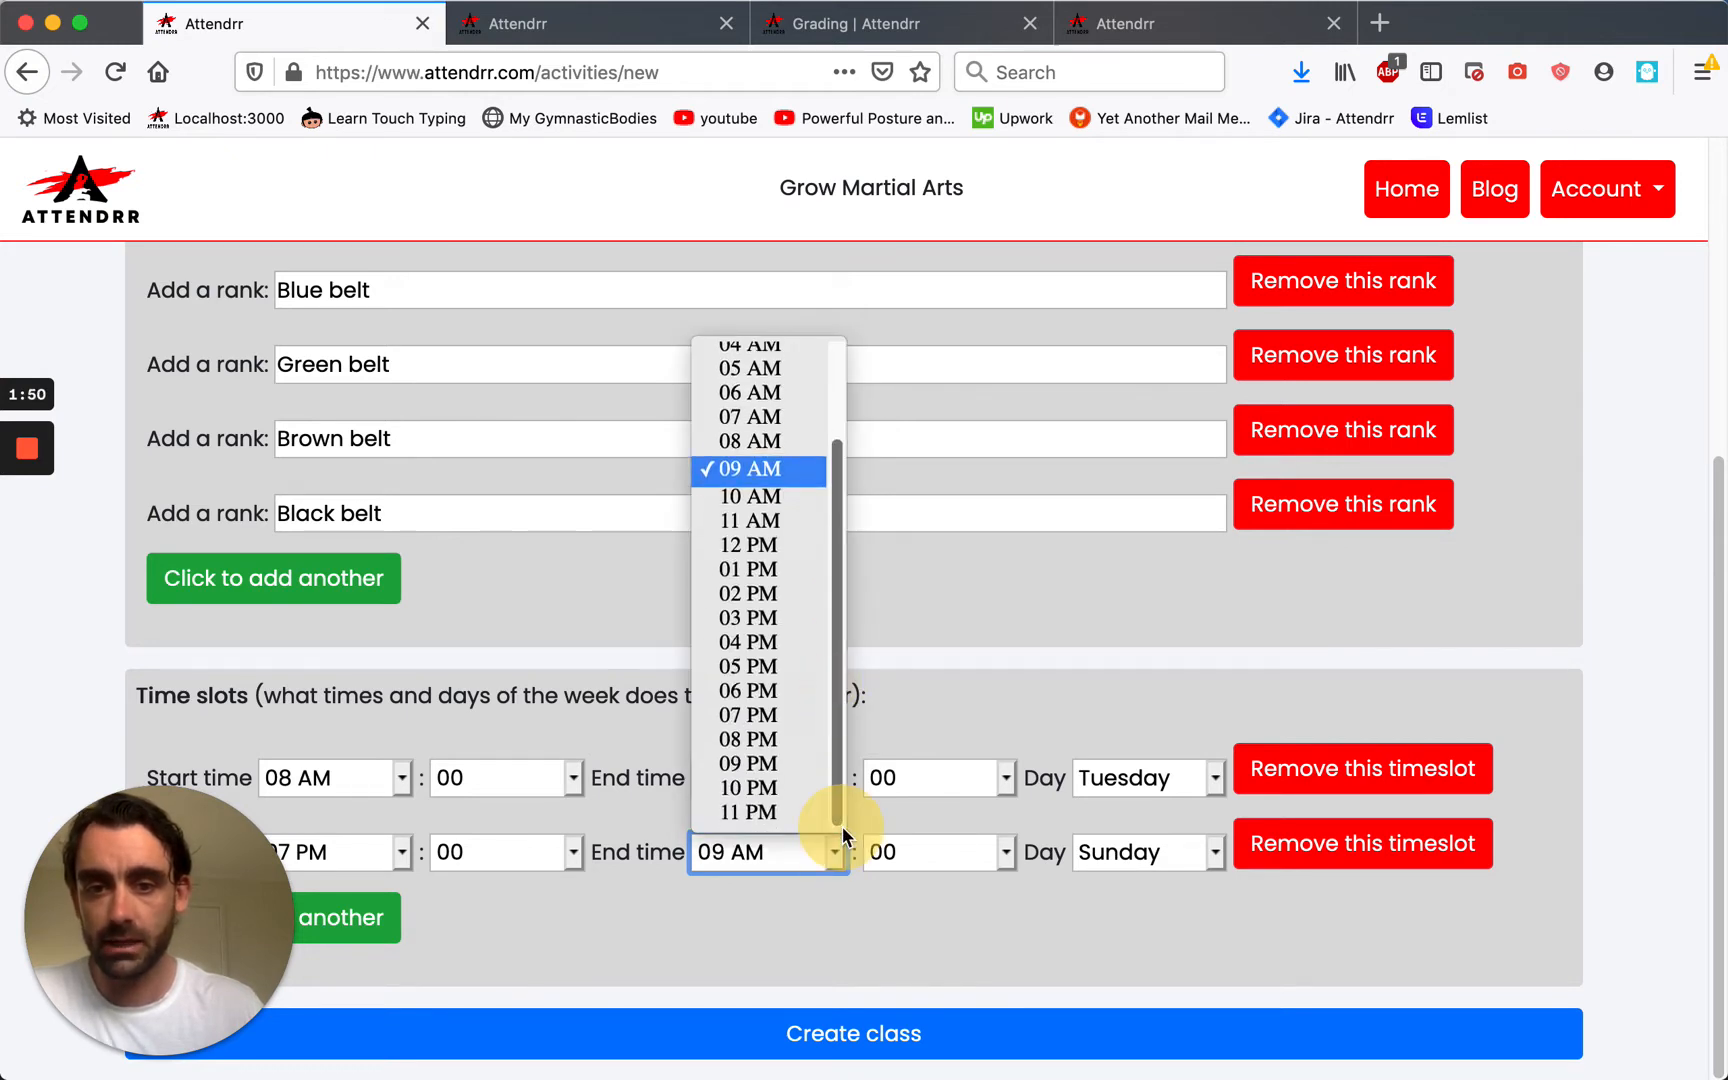
click(758, 760)
click(1096, 862)
click(1125, 878)
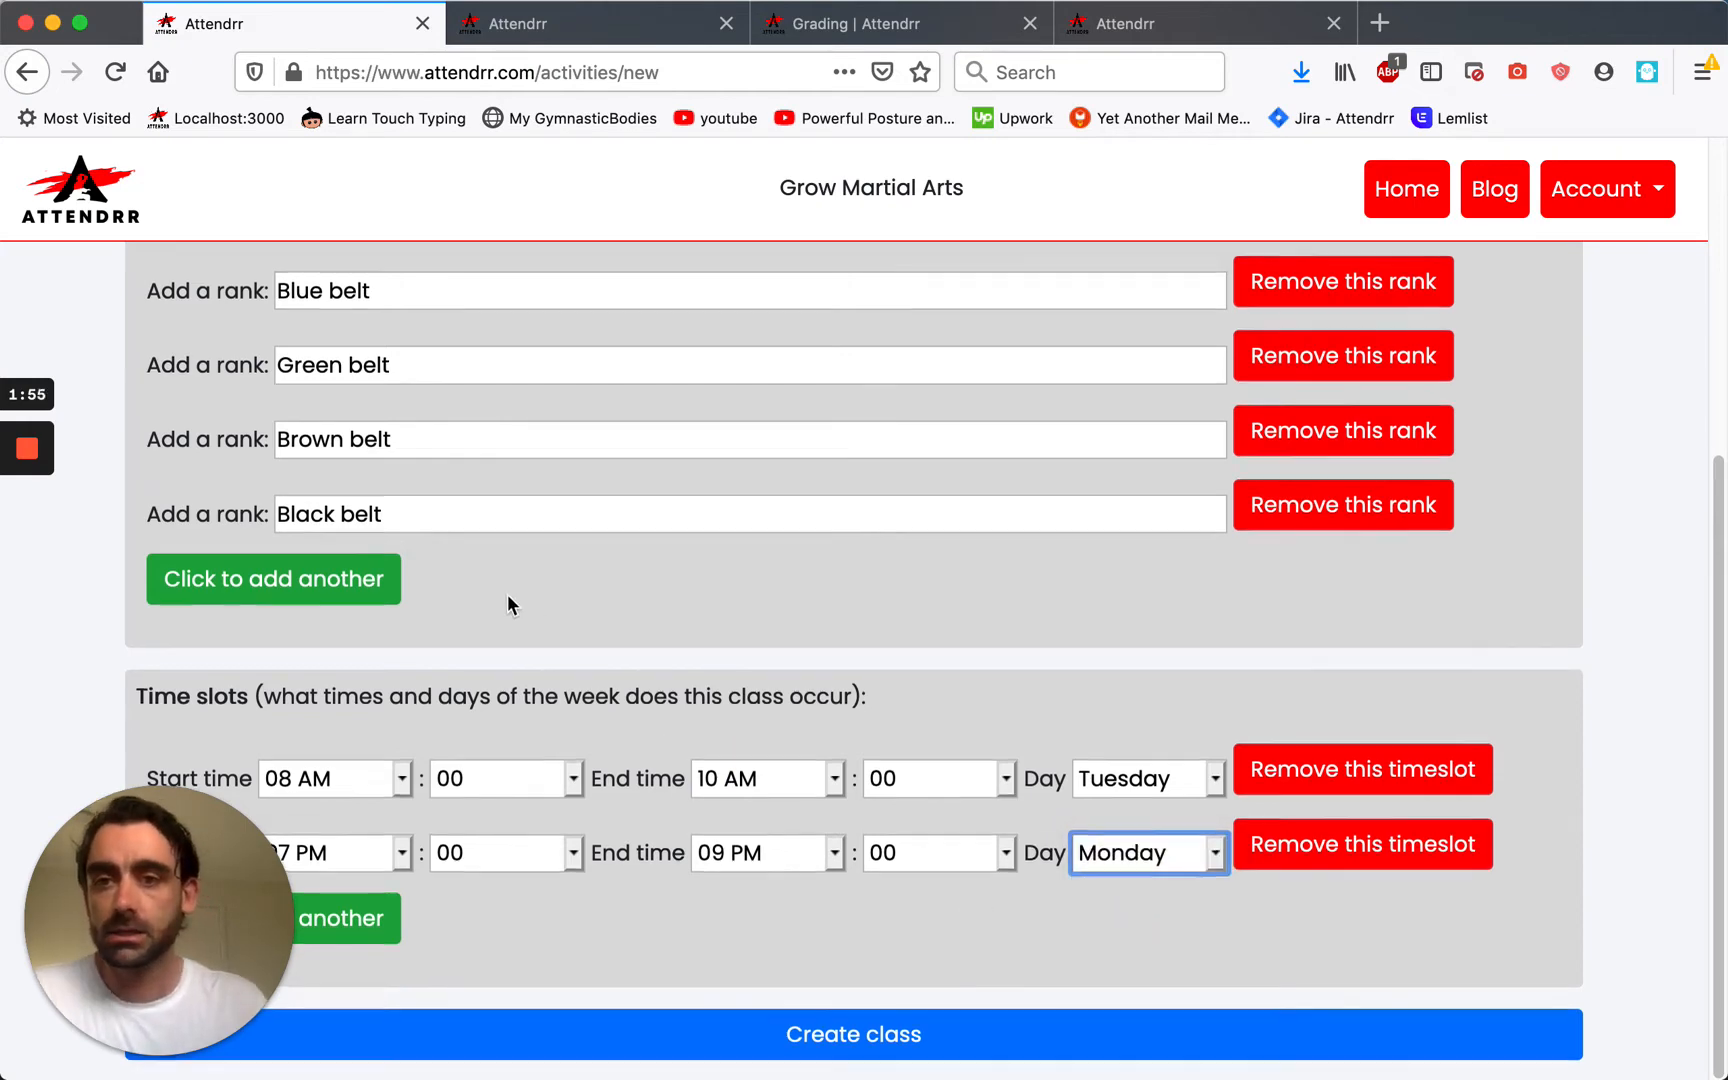
Submit the Senior Karate class with Create class.
scroll(508, 594, up, 5)
scroll(454, 614, down, 2)
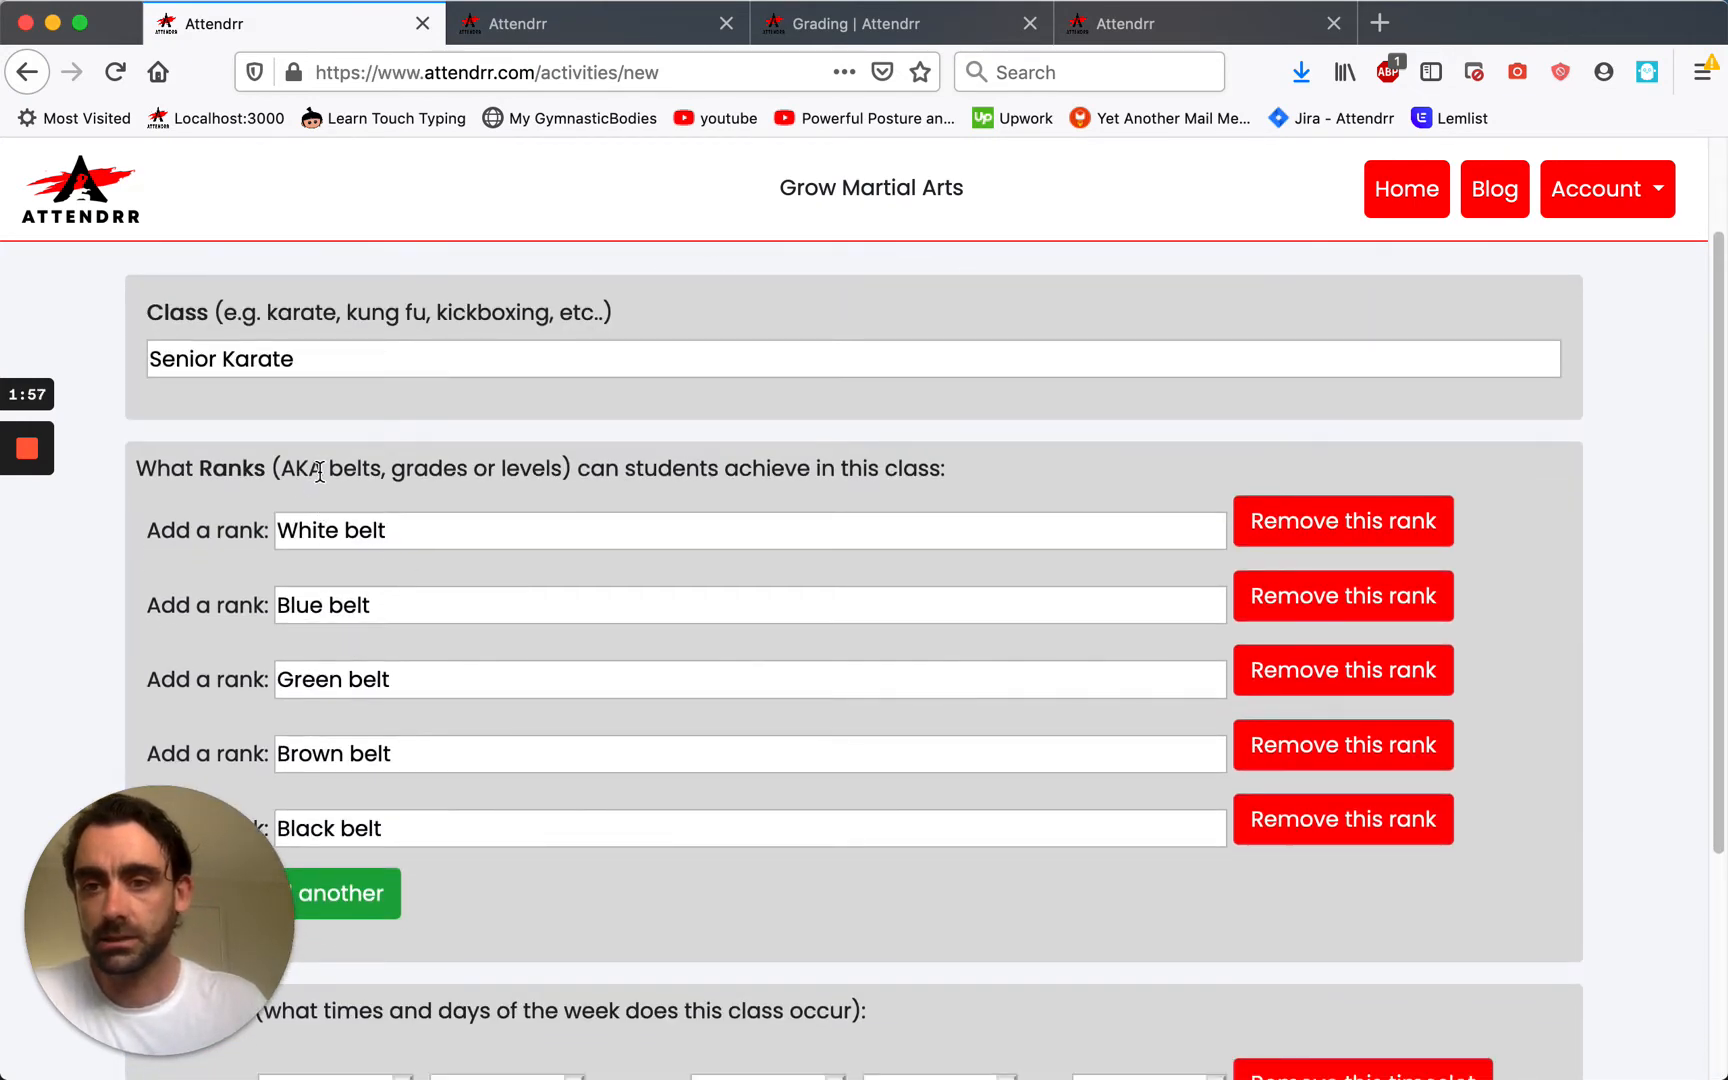
scroll(416, 656, down, 3)
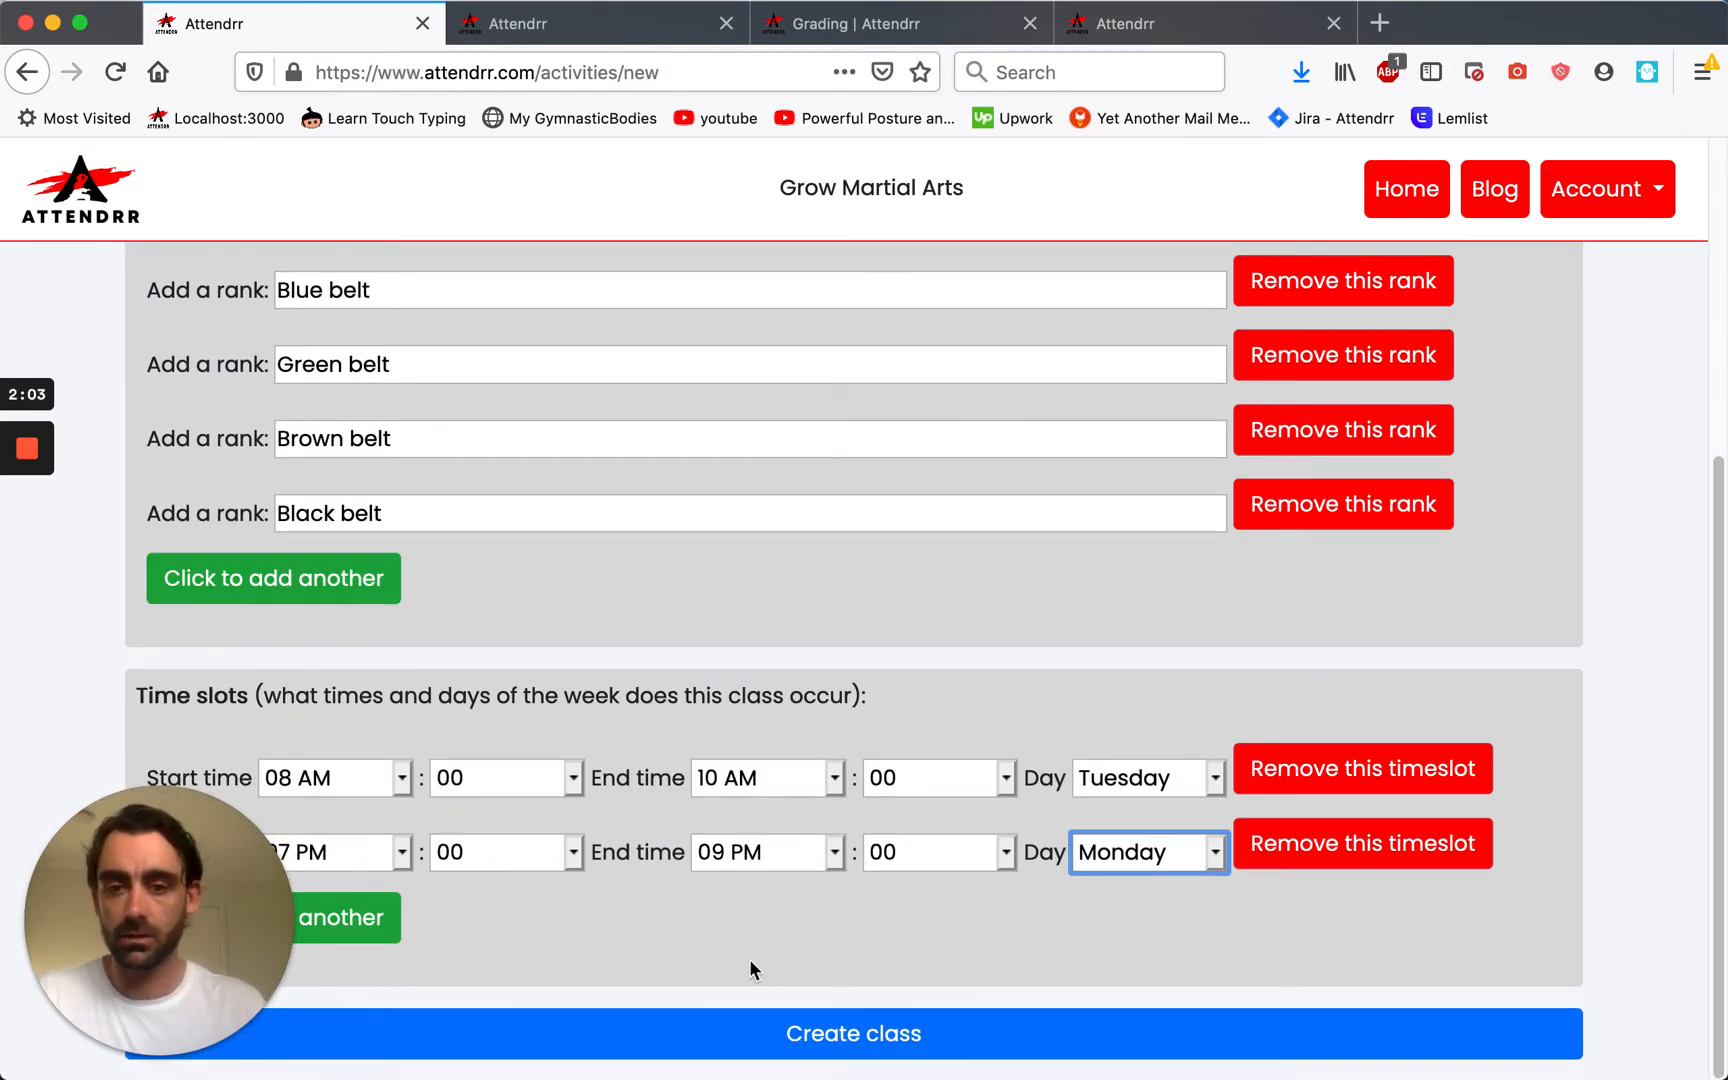
click(790, 1036)
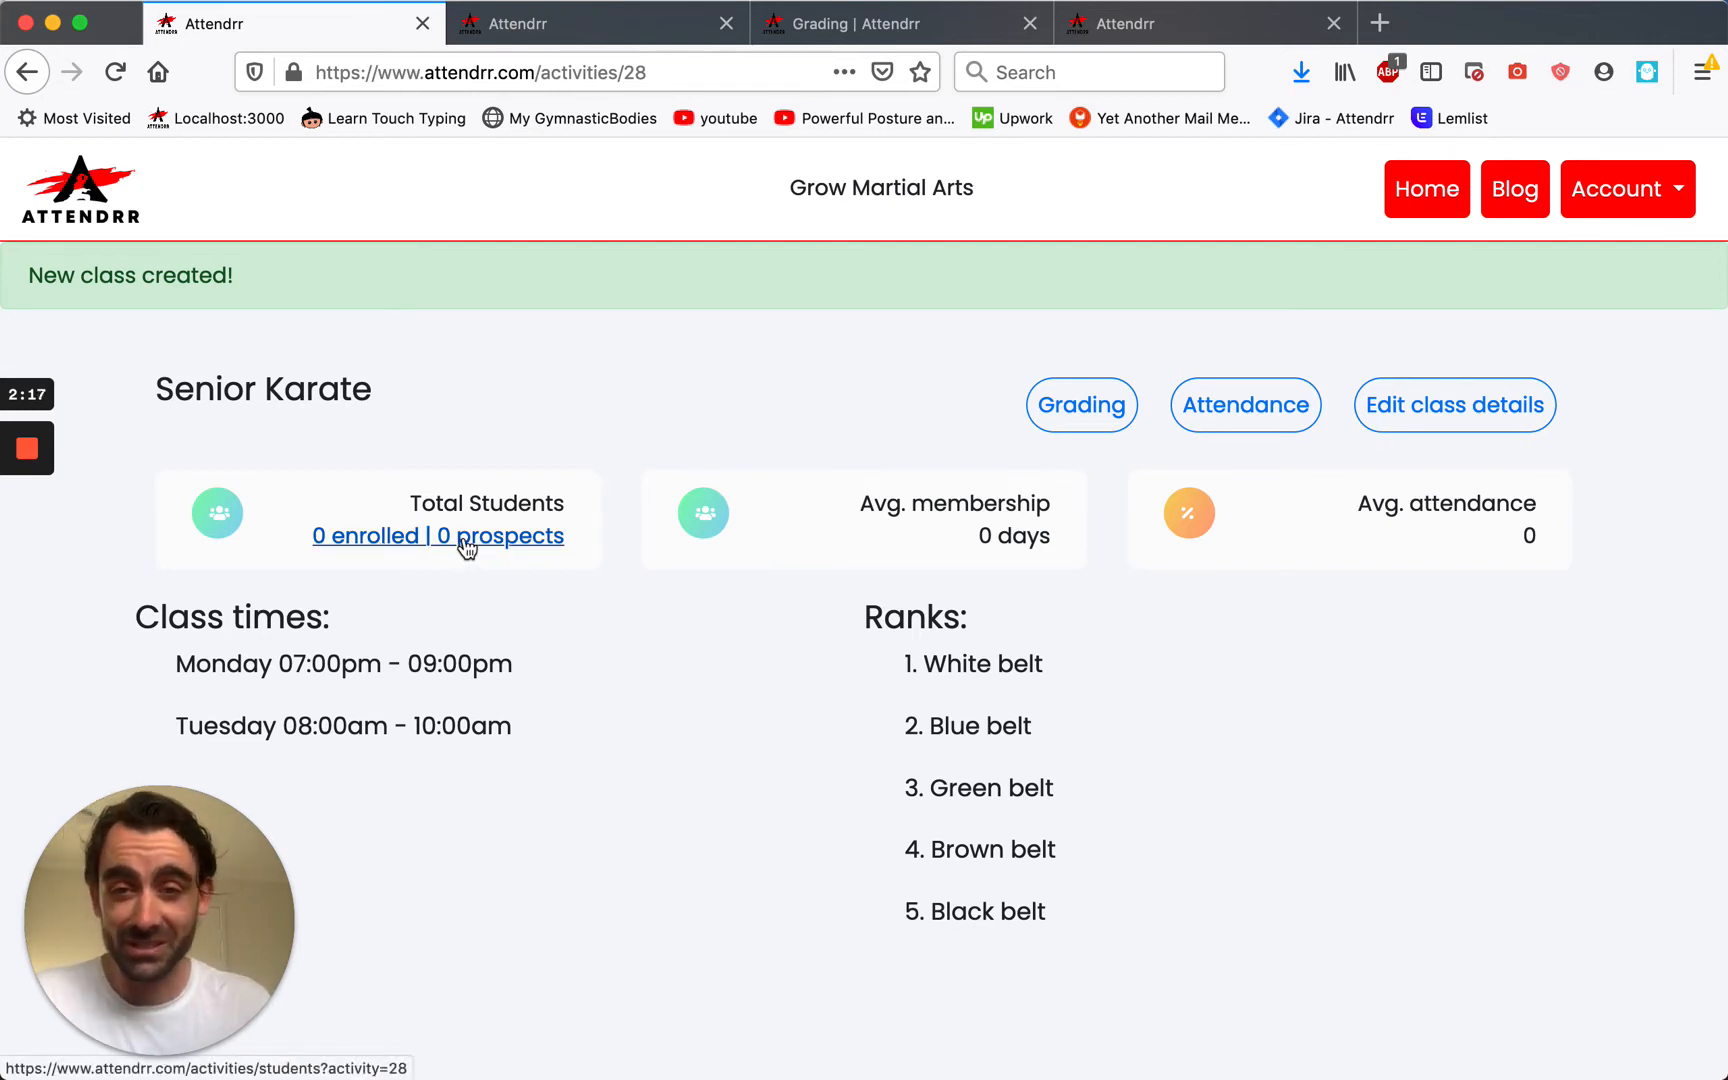
Highlight the Avg. membership and Avg. attendance figures on Senior Karate, then return to the dashboard.
drag(862, 512, 1057, 535)
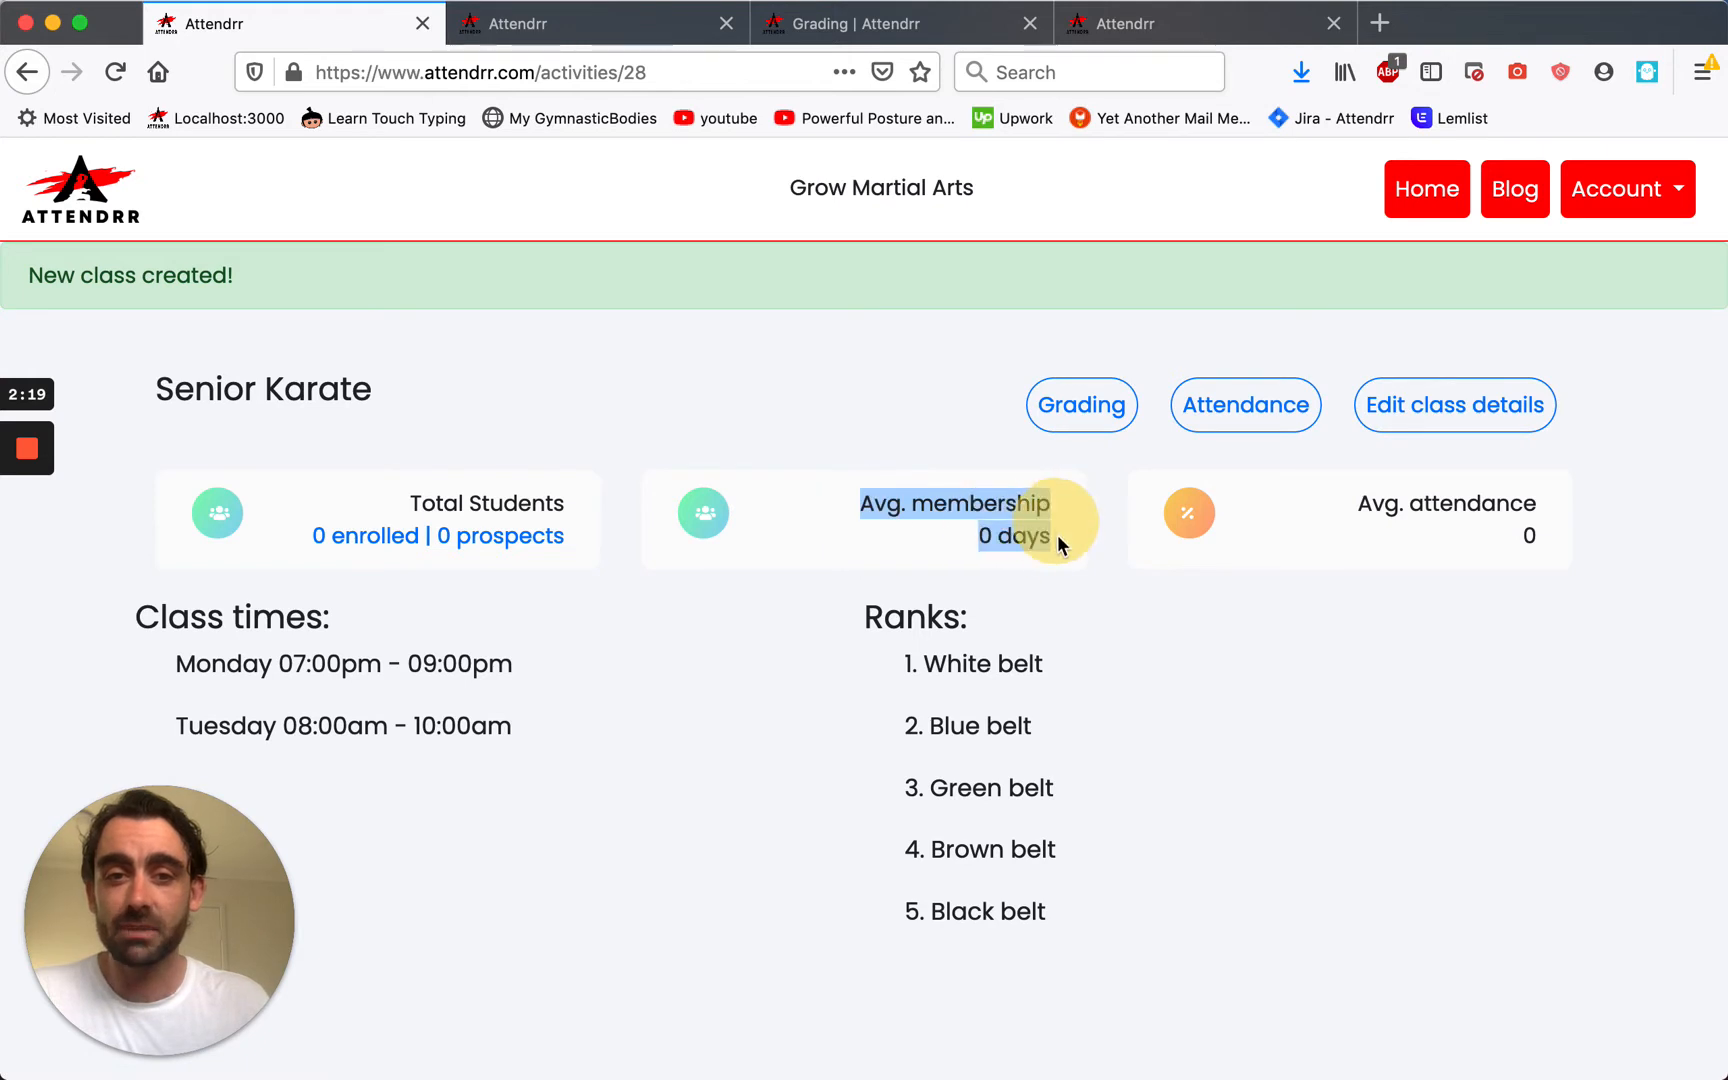
click(920, 546)
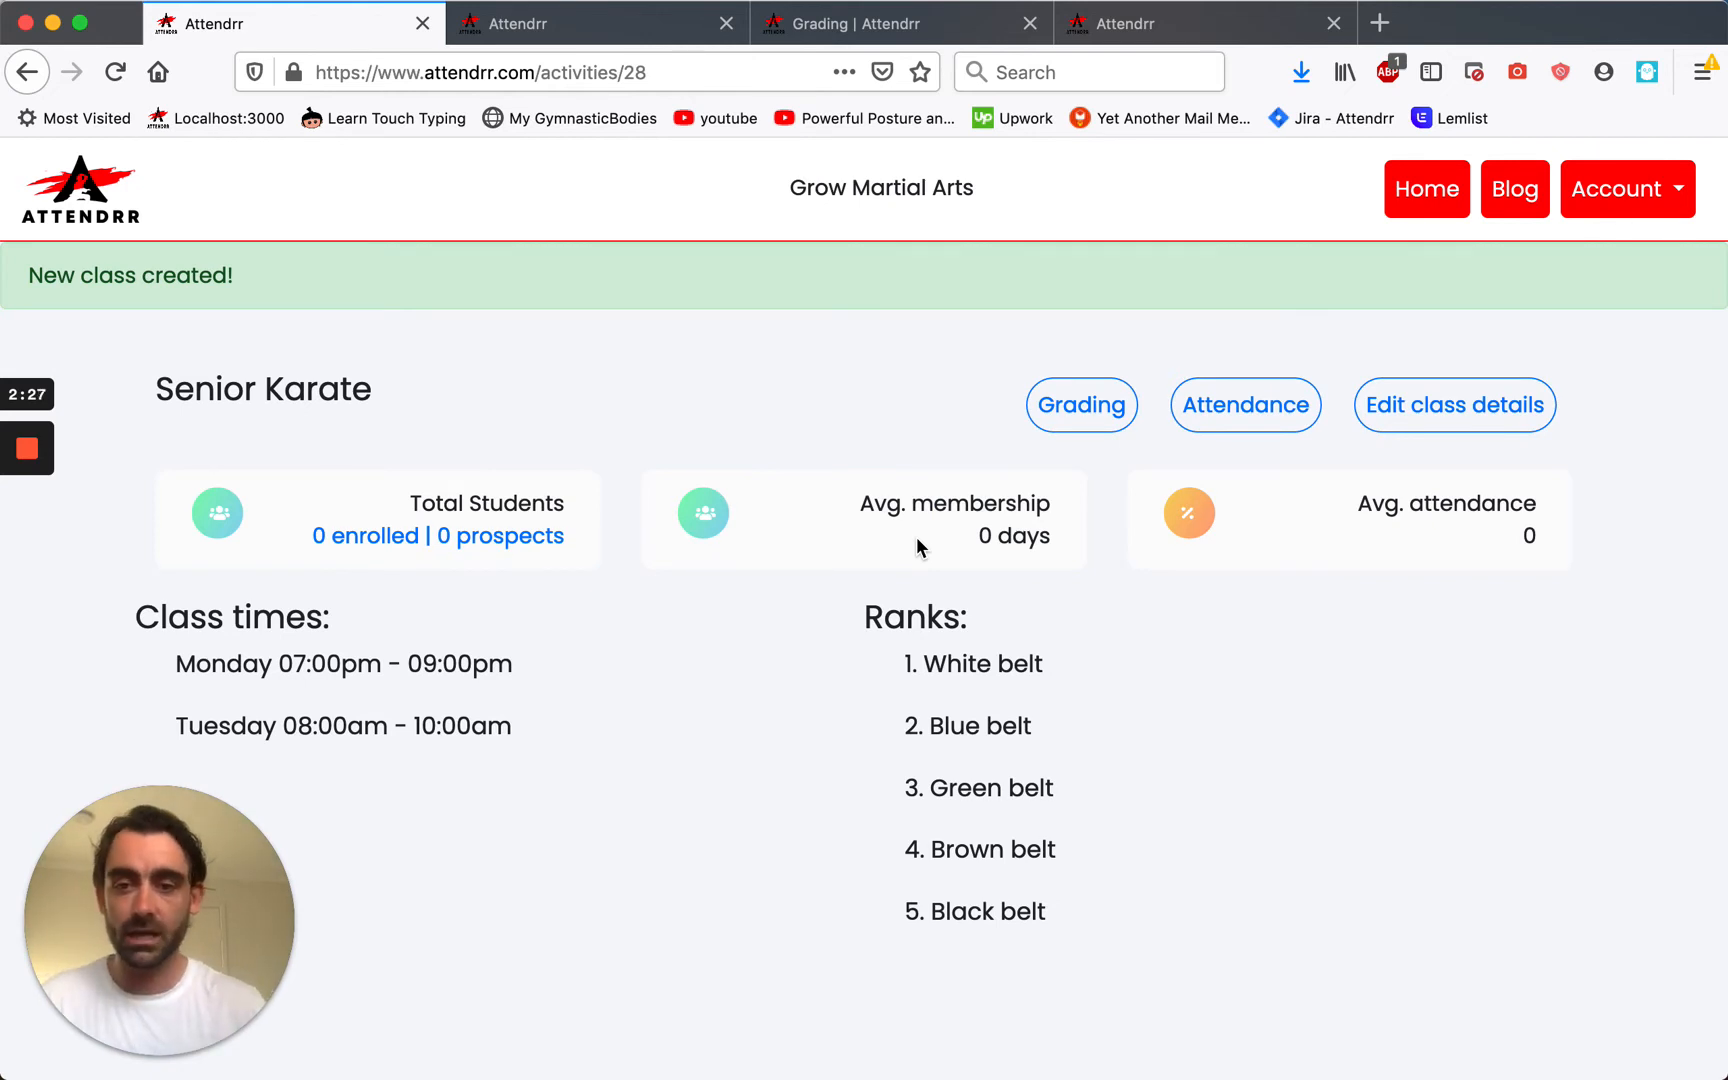
drag(1360, 503, 1548, 545)
click(1445, 541)
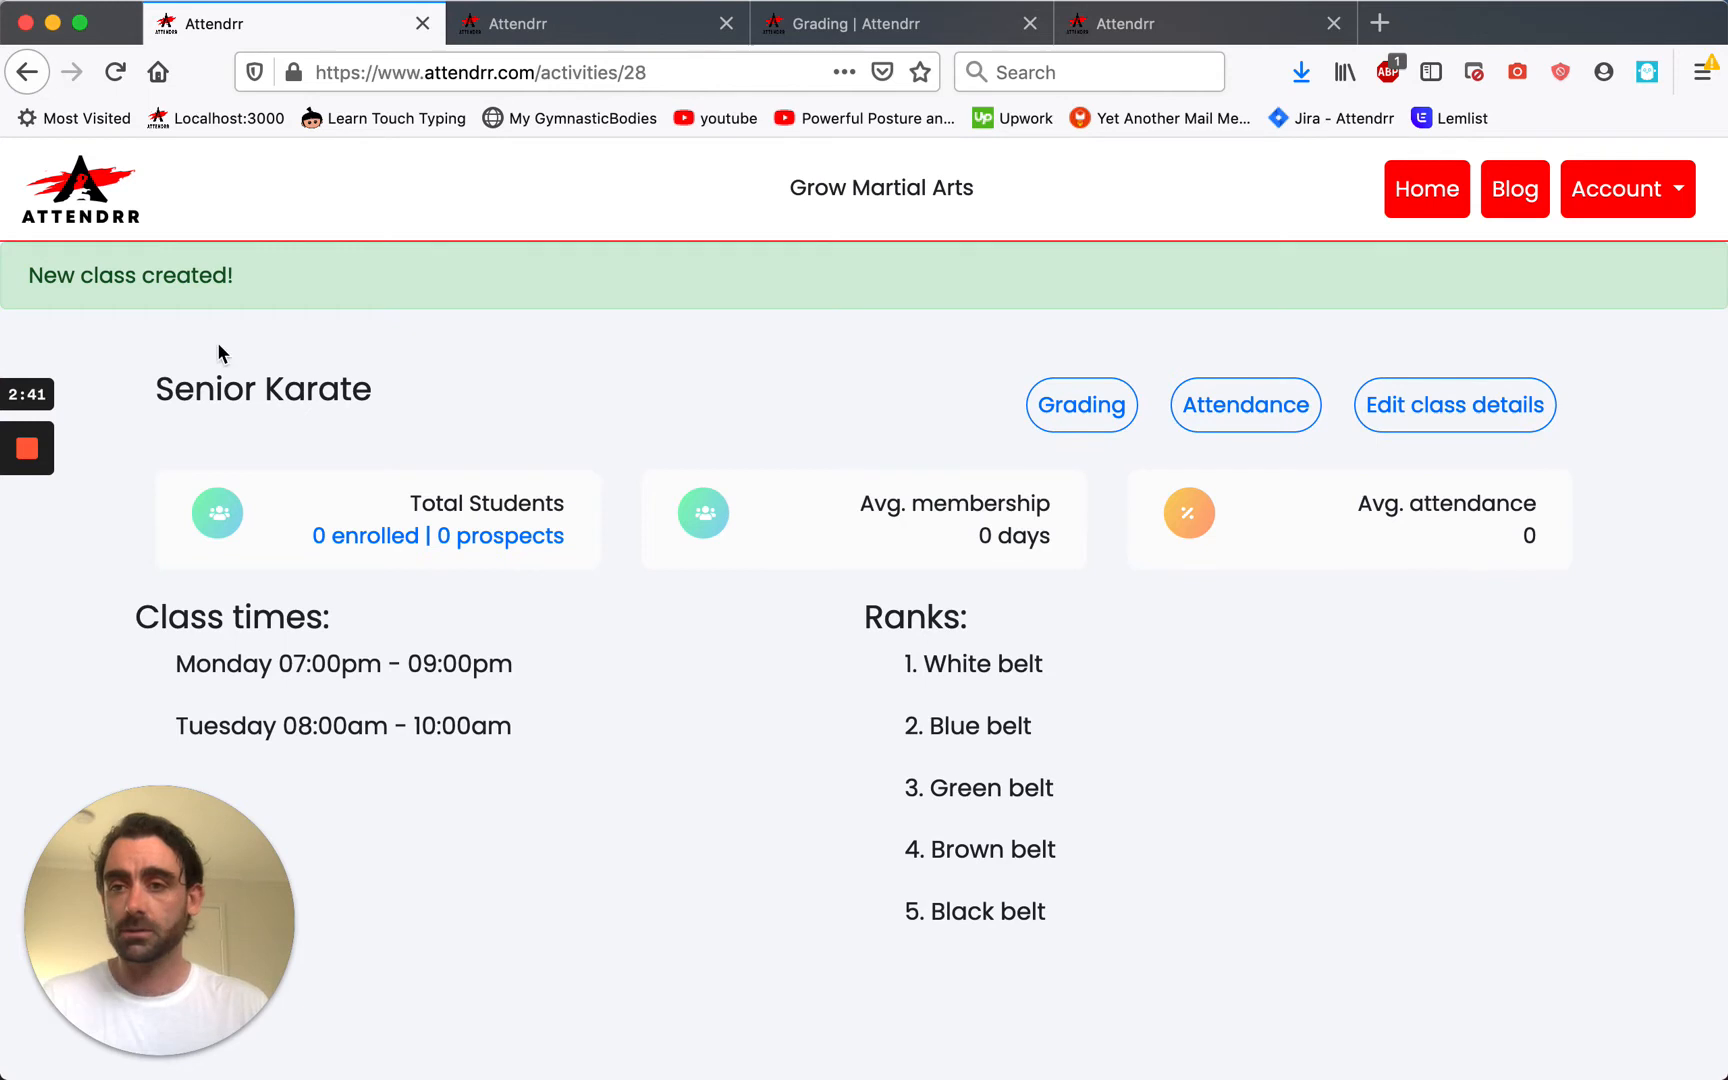
click(98, 193)
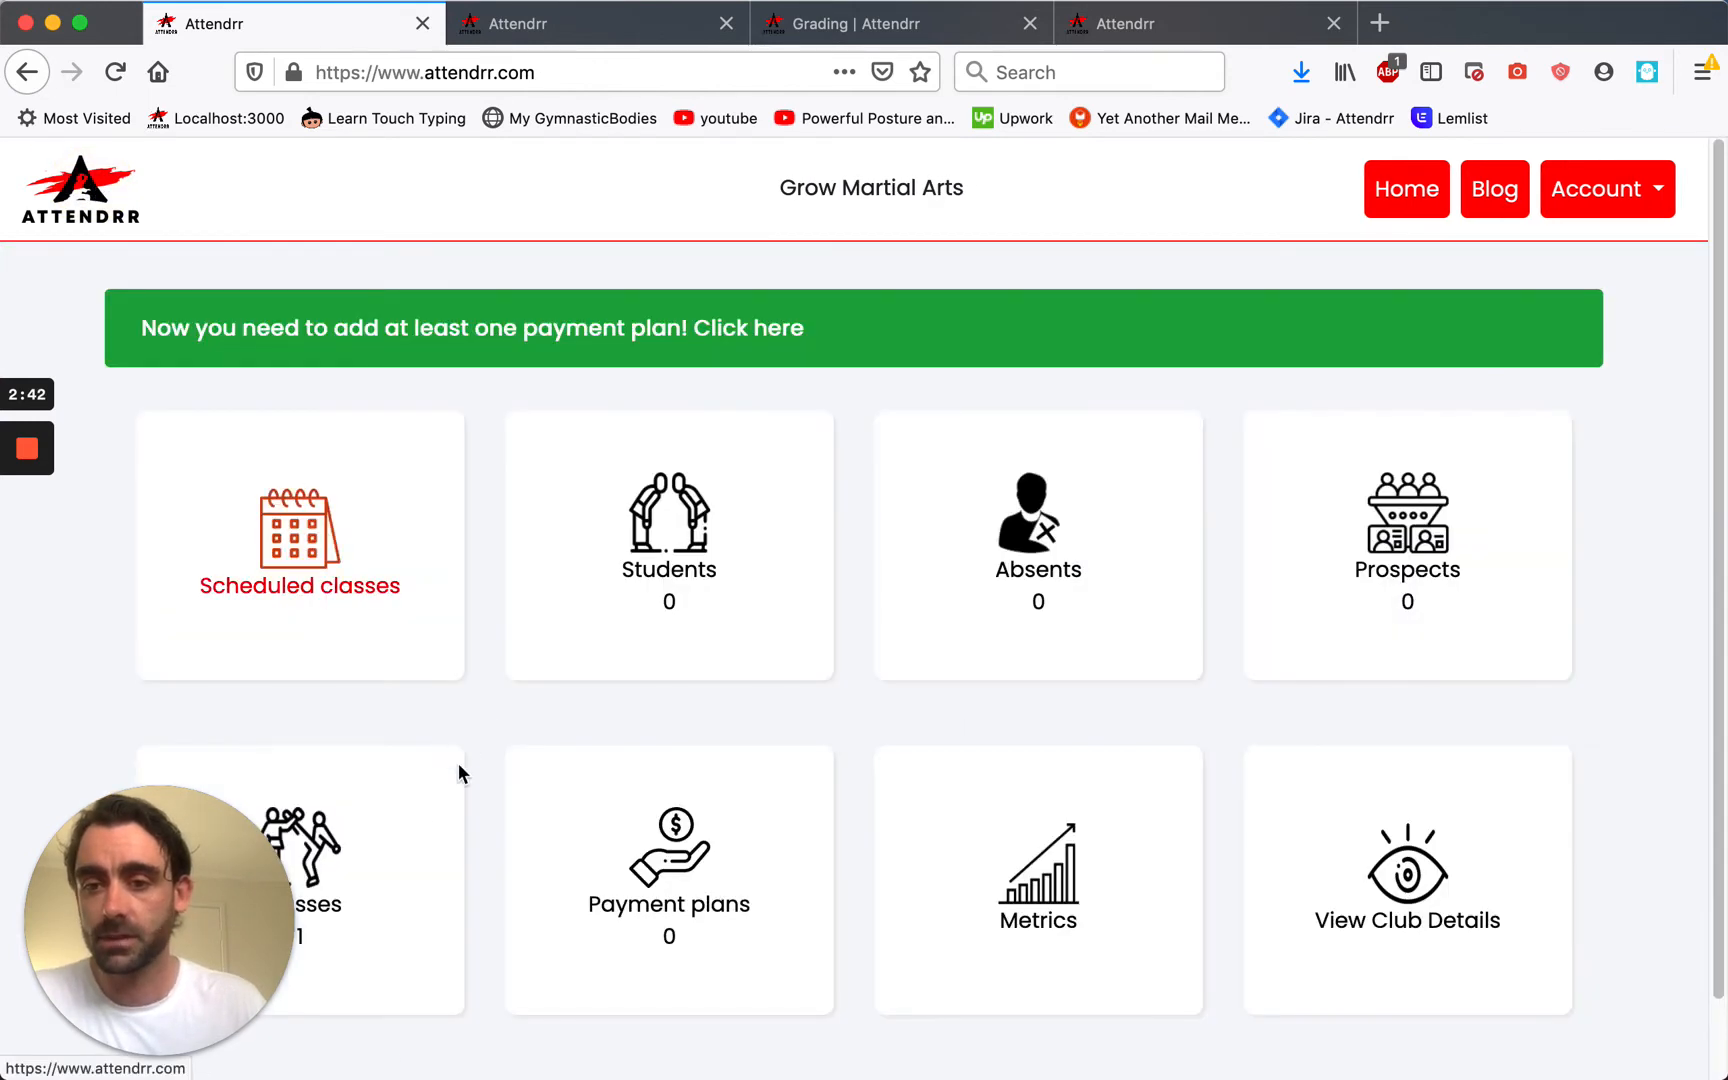
Open a new class form from the Classes list and name it Kickboxing.
click(440, 815)
click(262, 530)
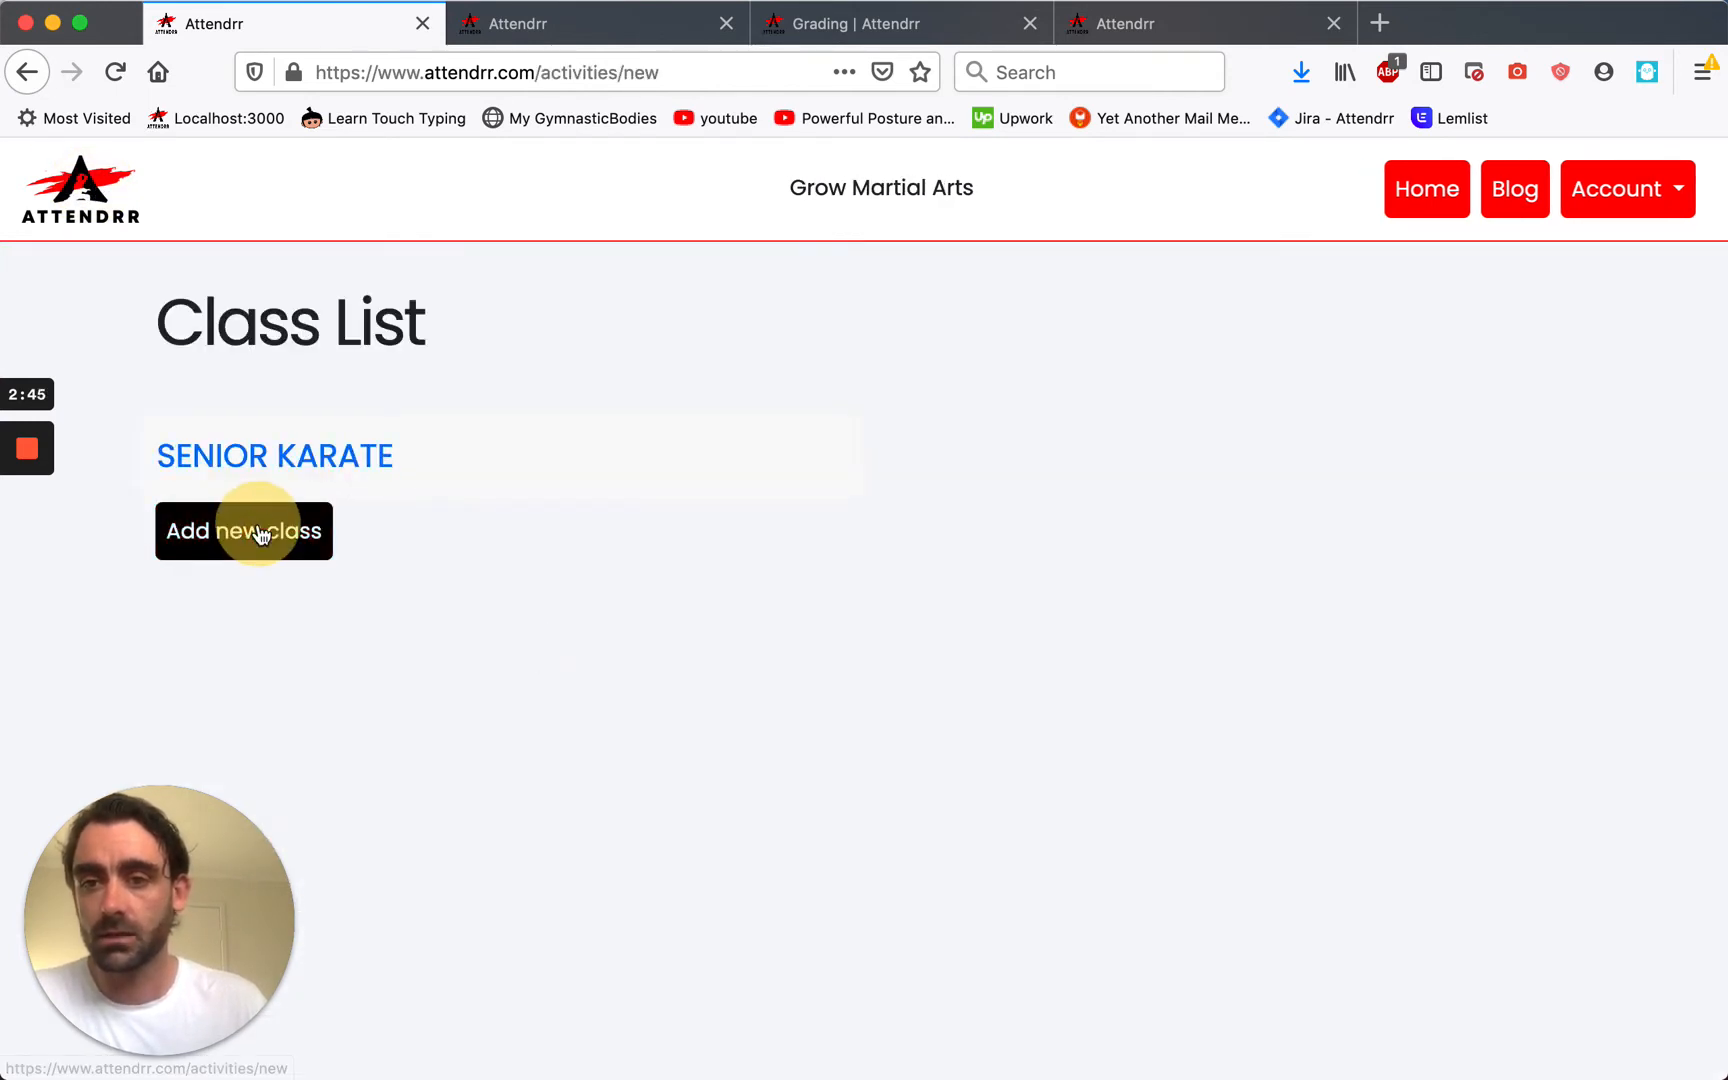
click(414, 508)
text(Kickboxing)
click(540, 662)
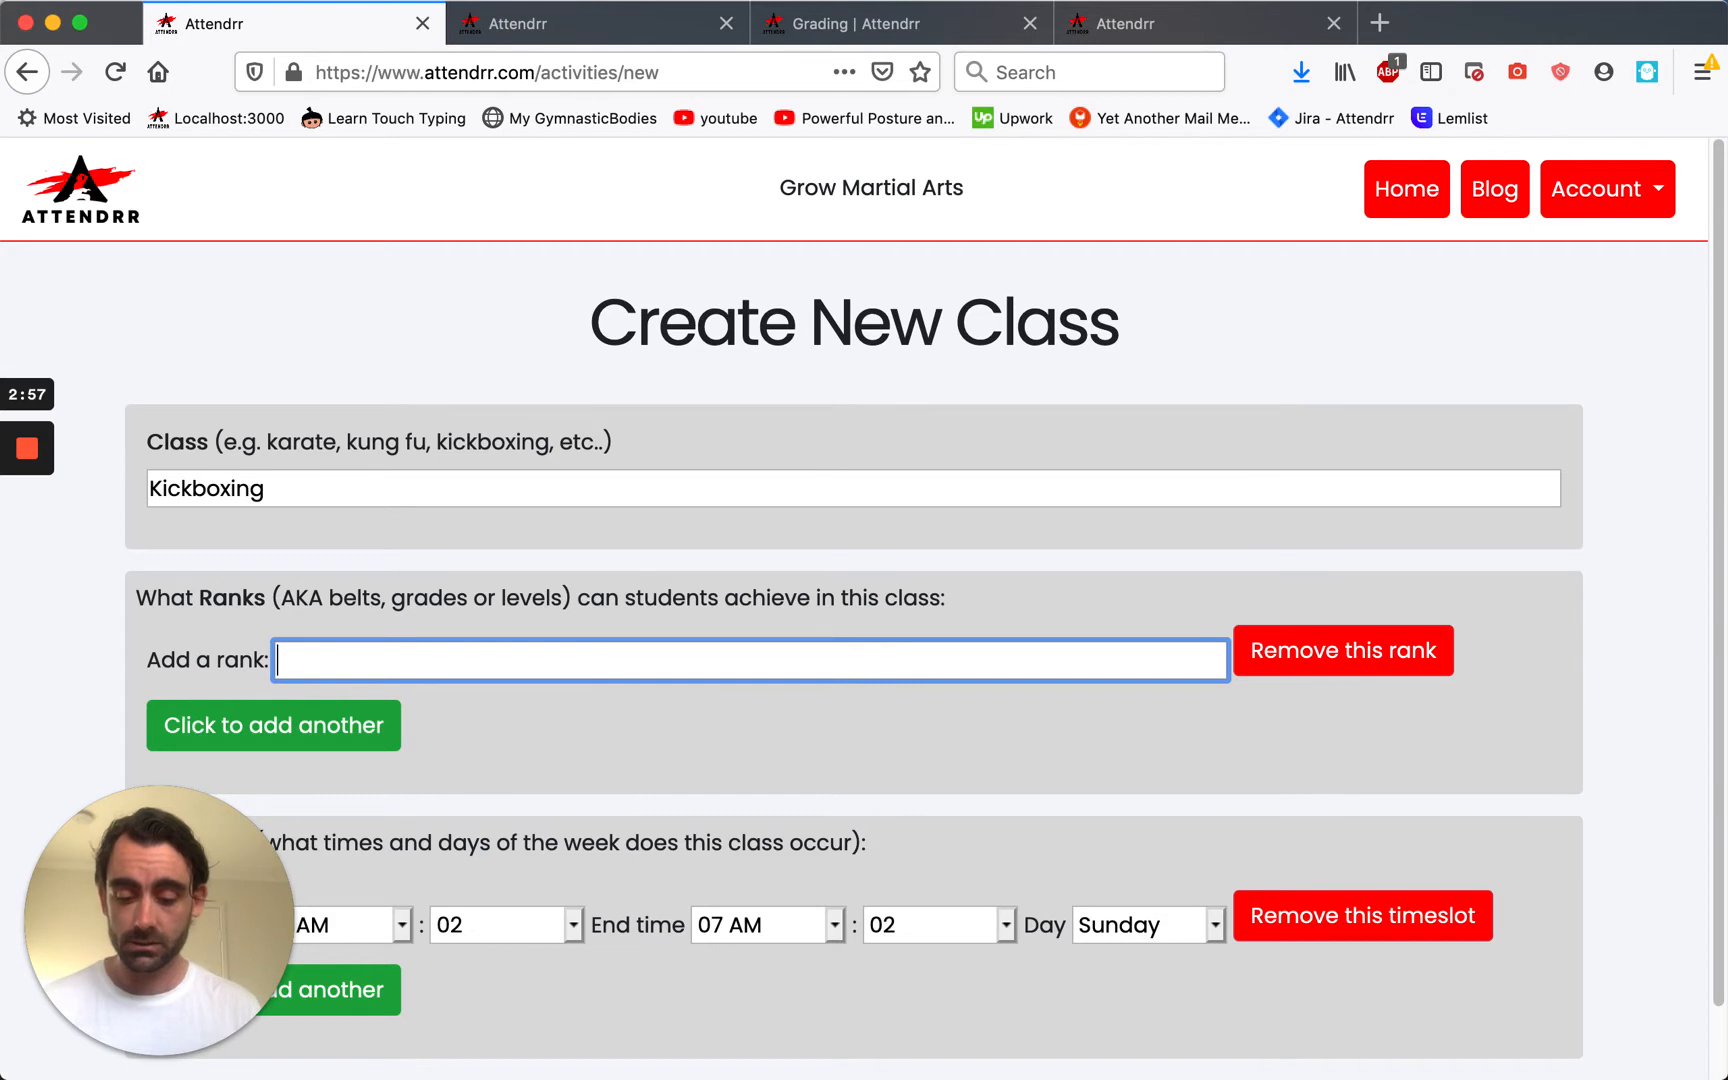
Enter Beginner, Intermediate and Advanced ranks, fixing the Intermediate spelling.
text(Beginner)
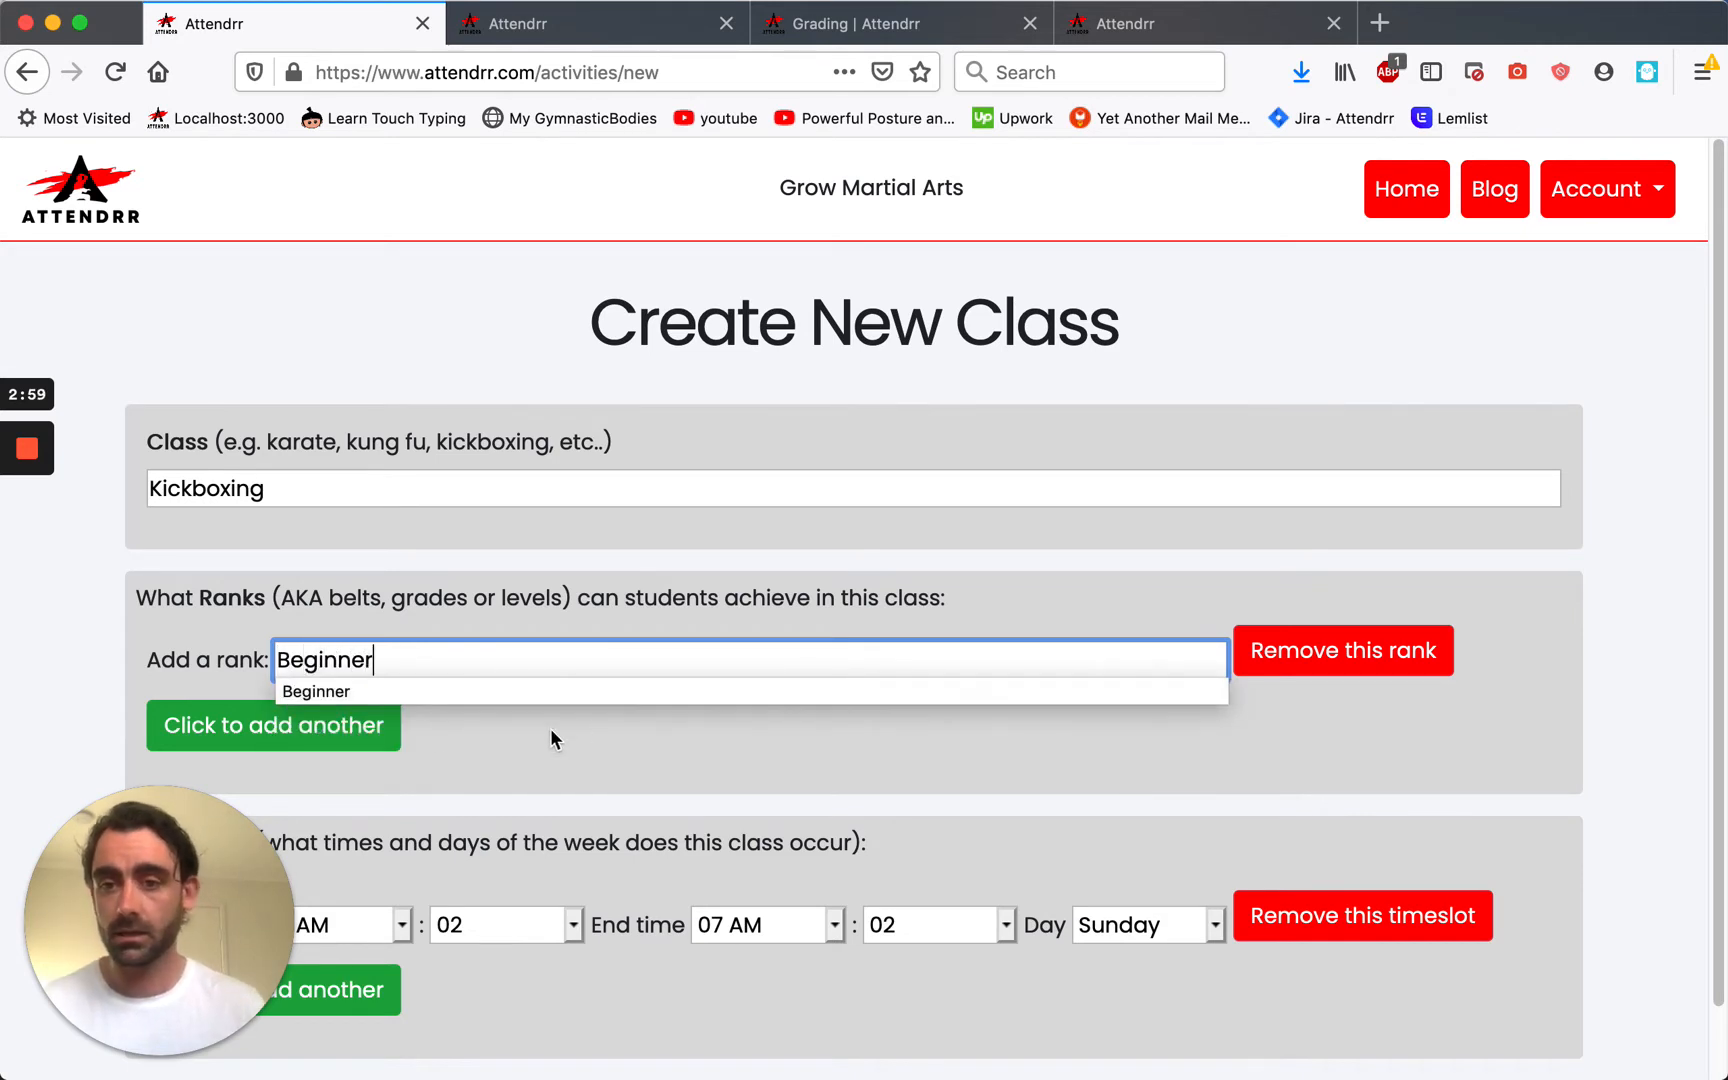
click(360, 725)
click(429, 749)
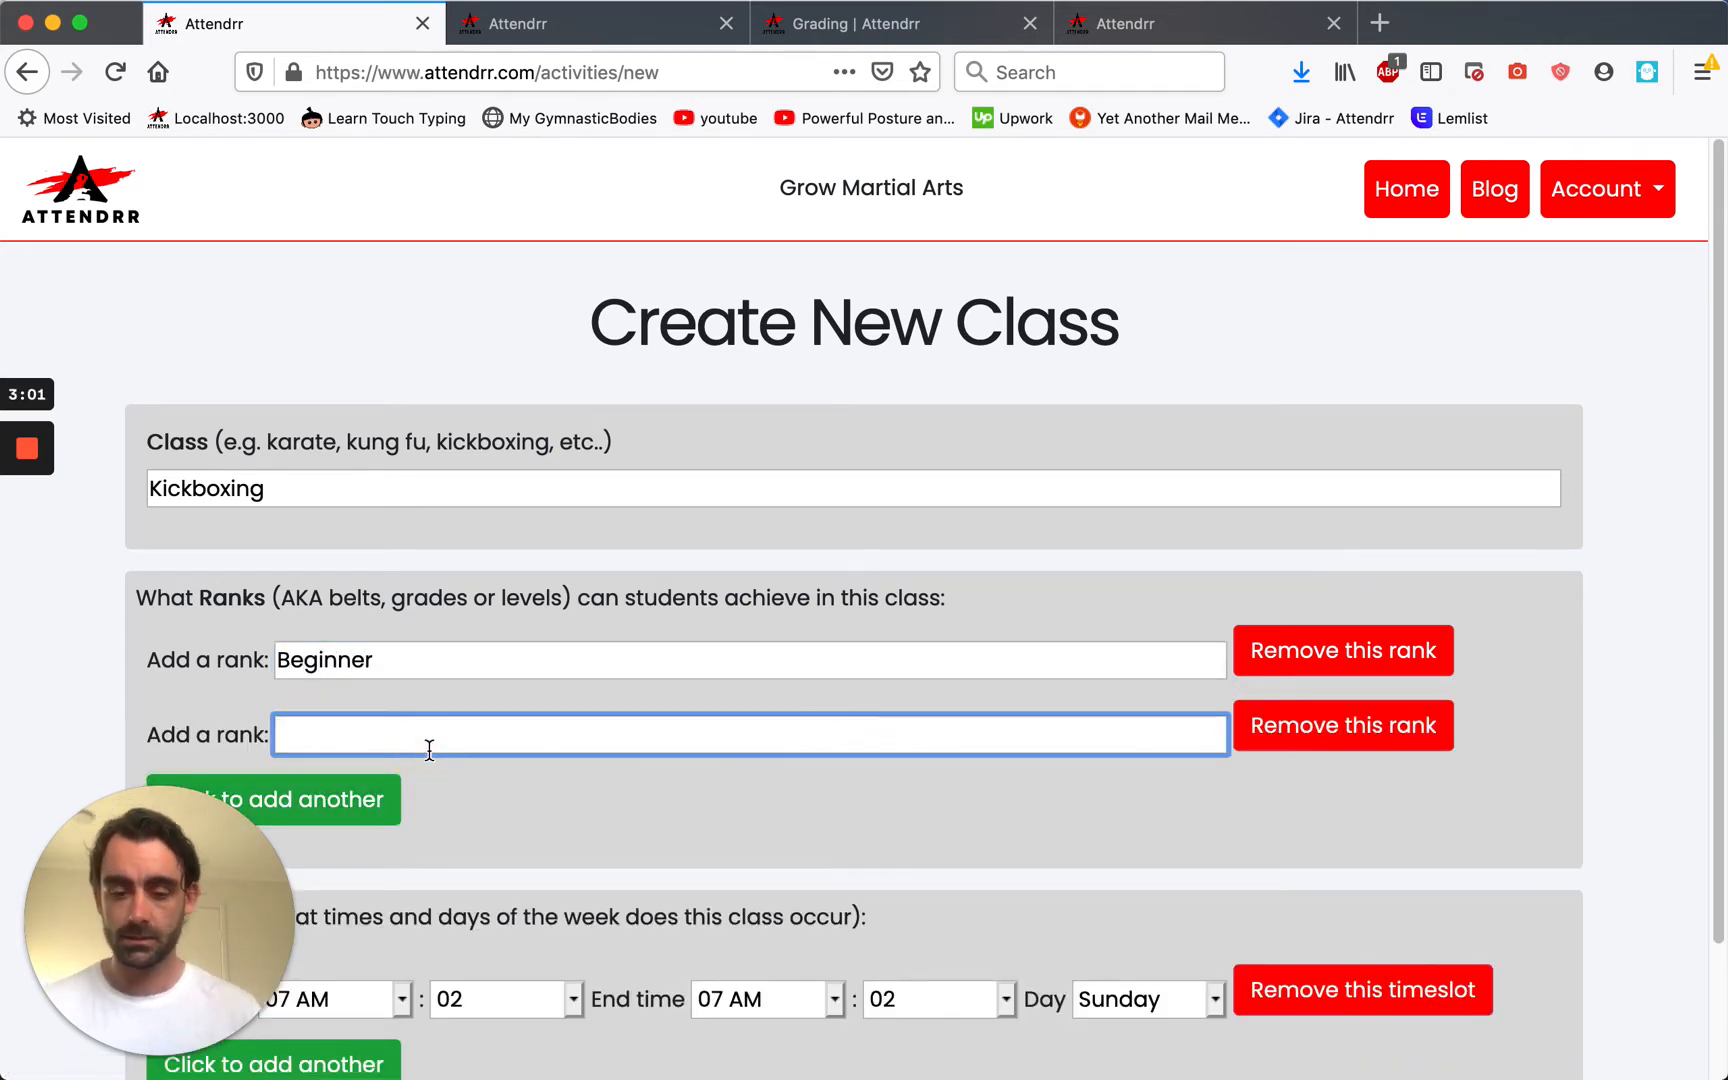
text(Intermid)
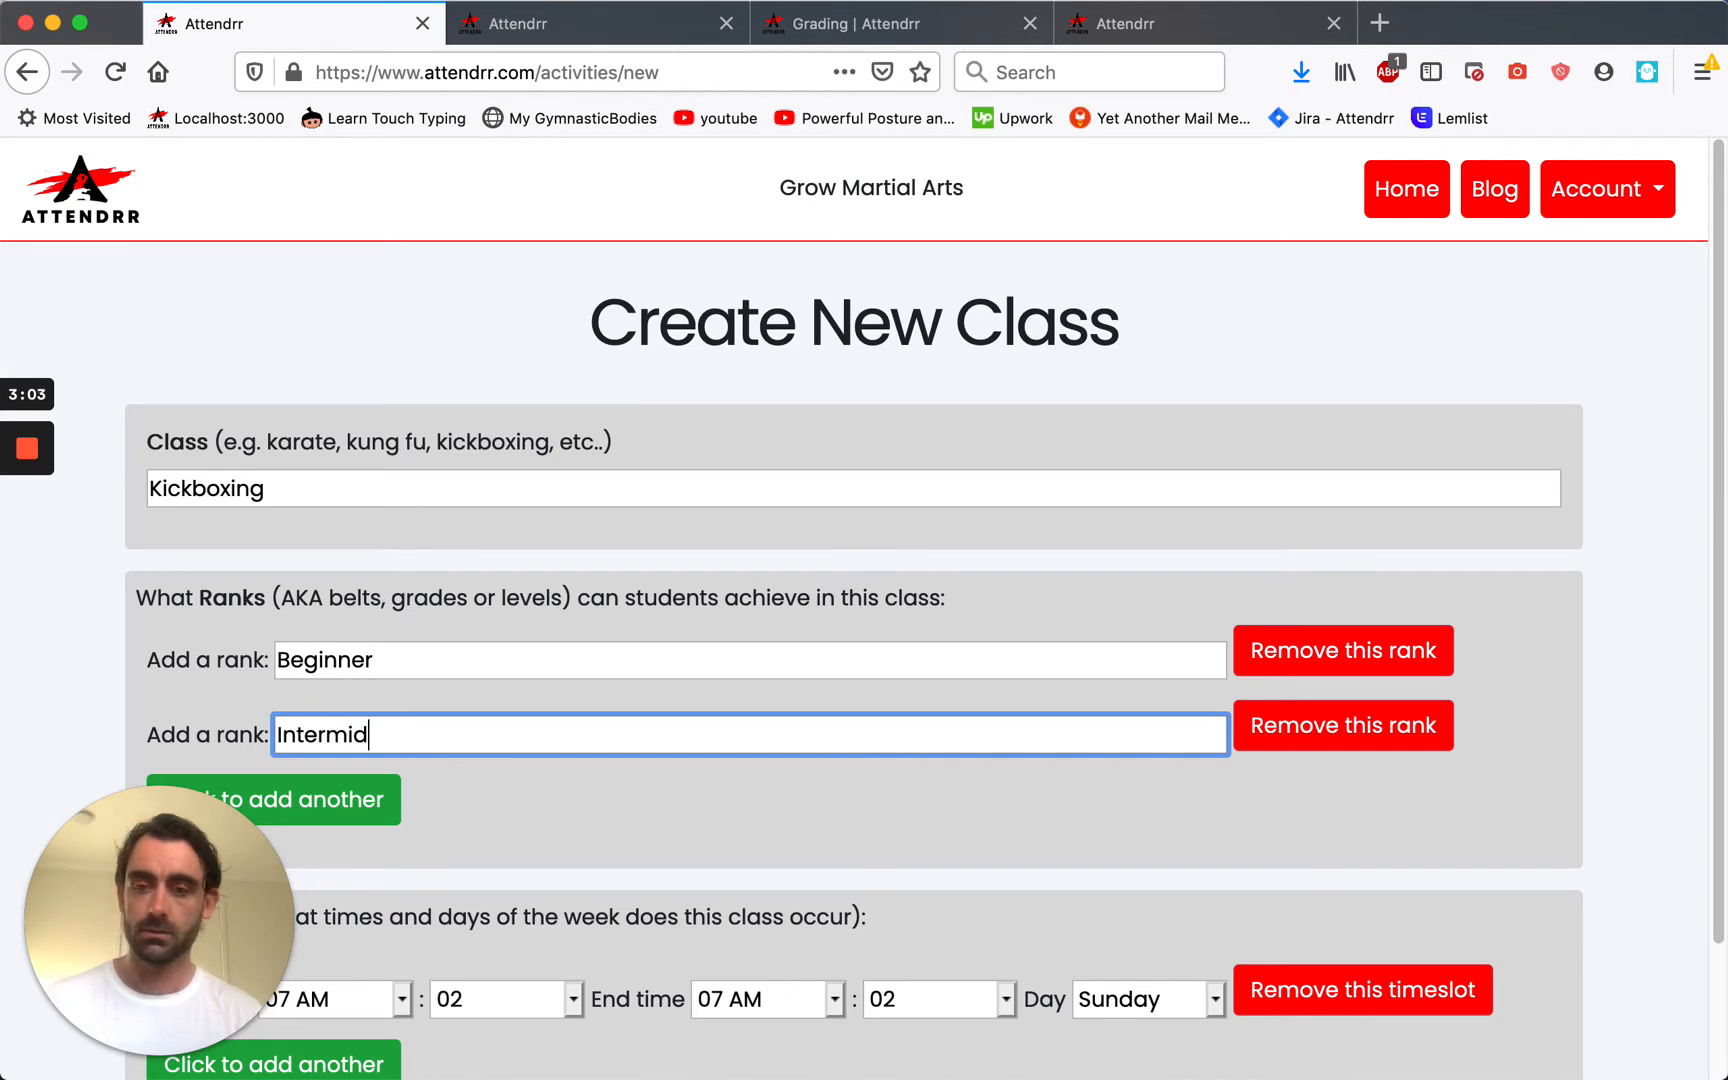
text(iate)
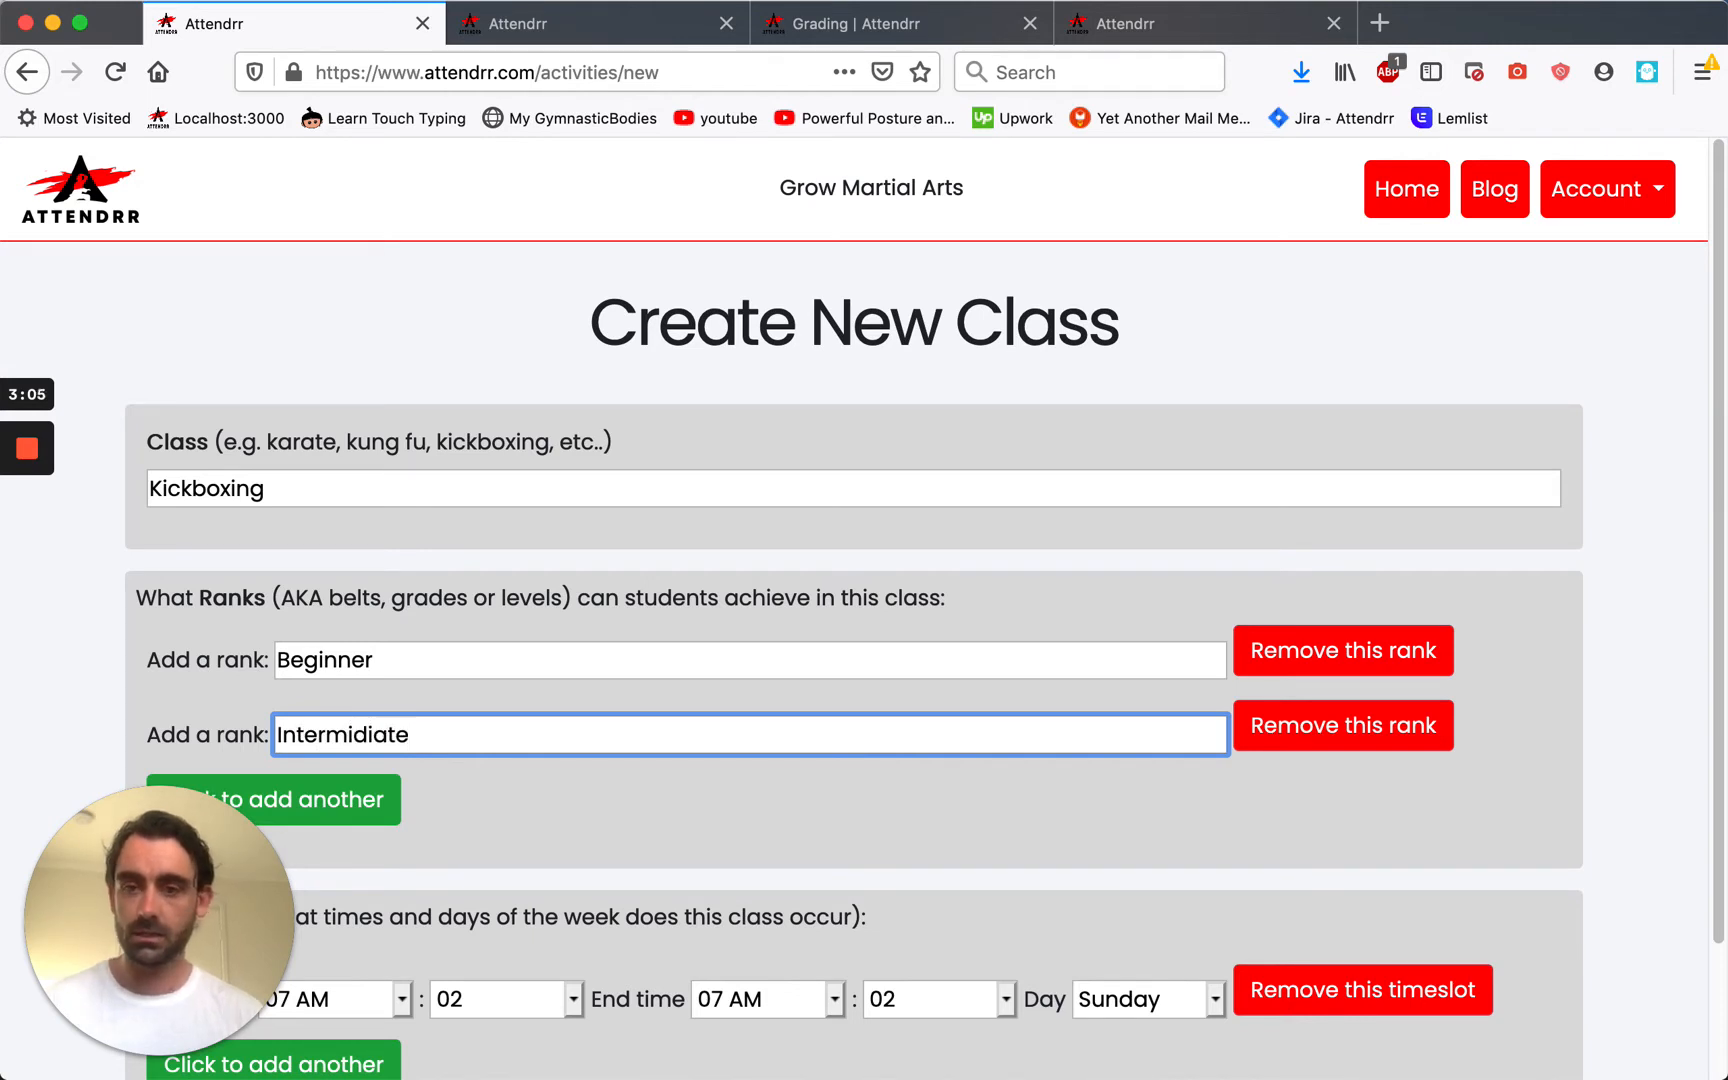
scroll(437, 747, down, 1)
click(349, 764)
click(384, 768)
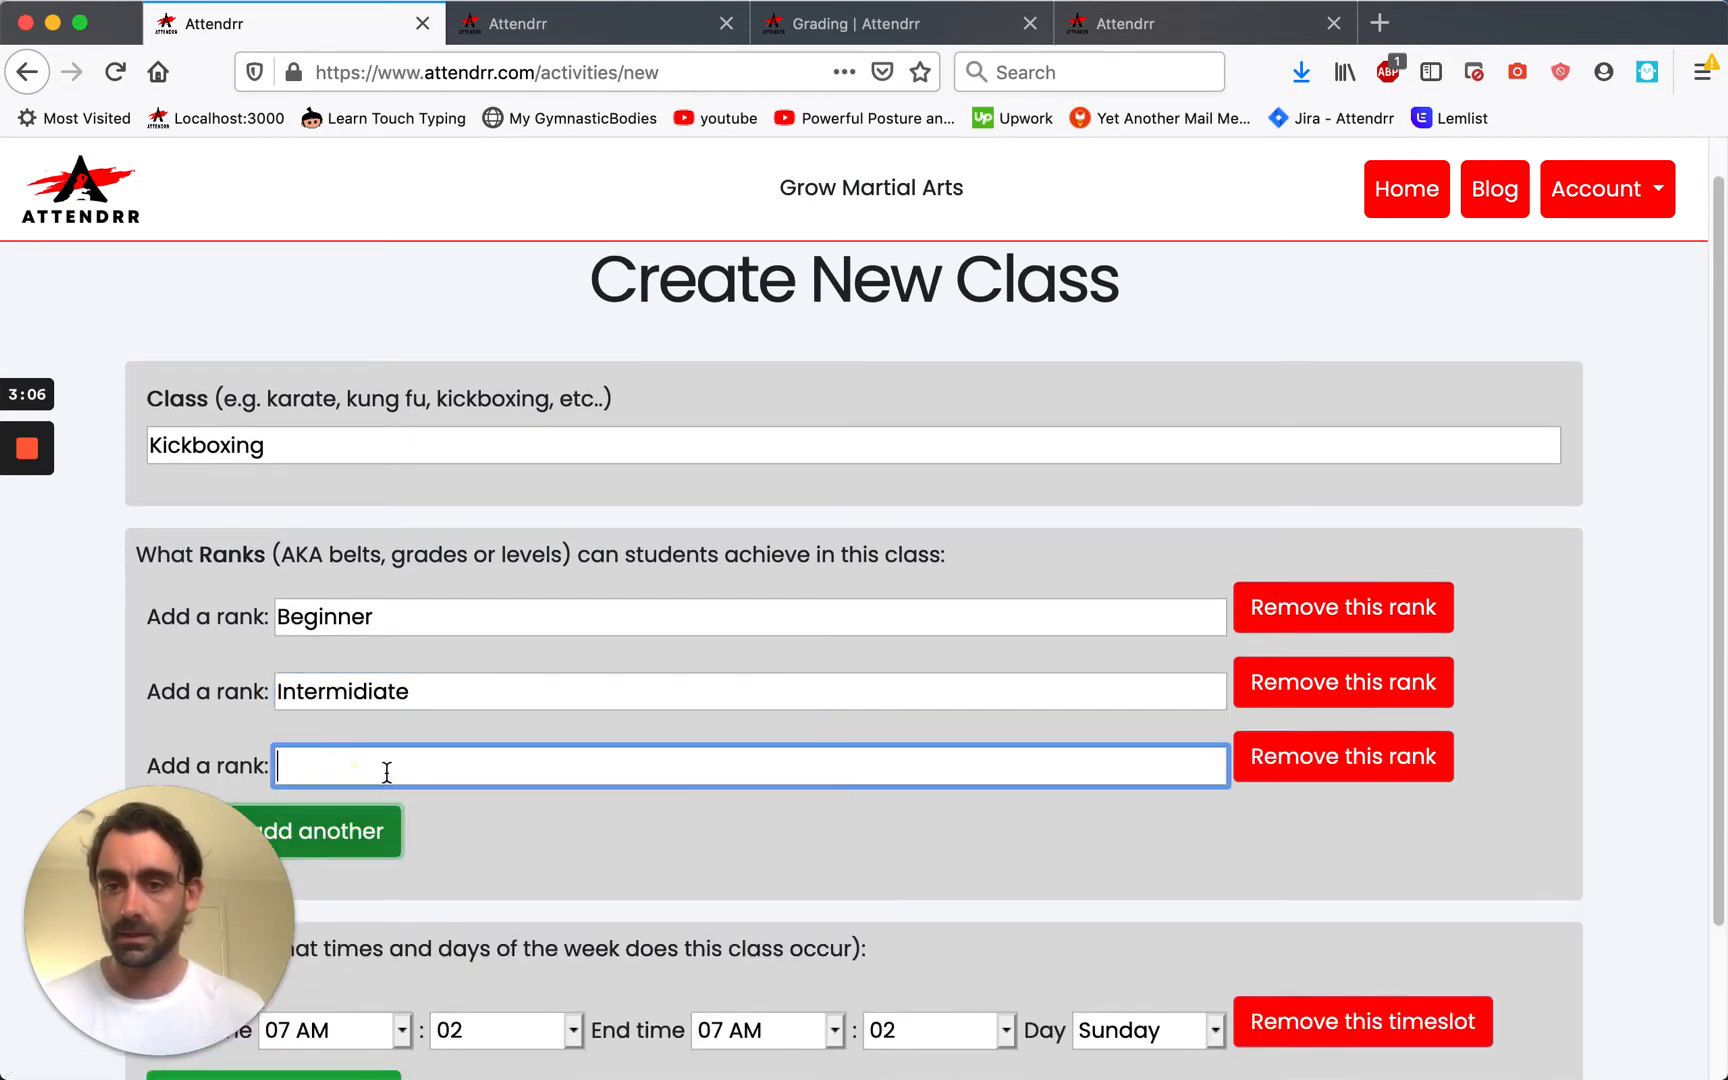
click(354, 692)
key(BackSpace)
text(e)
click(422, 754)
text(Advanced)
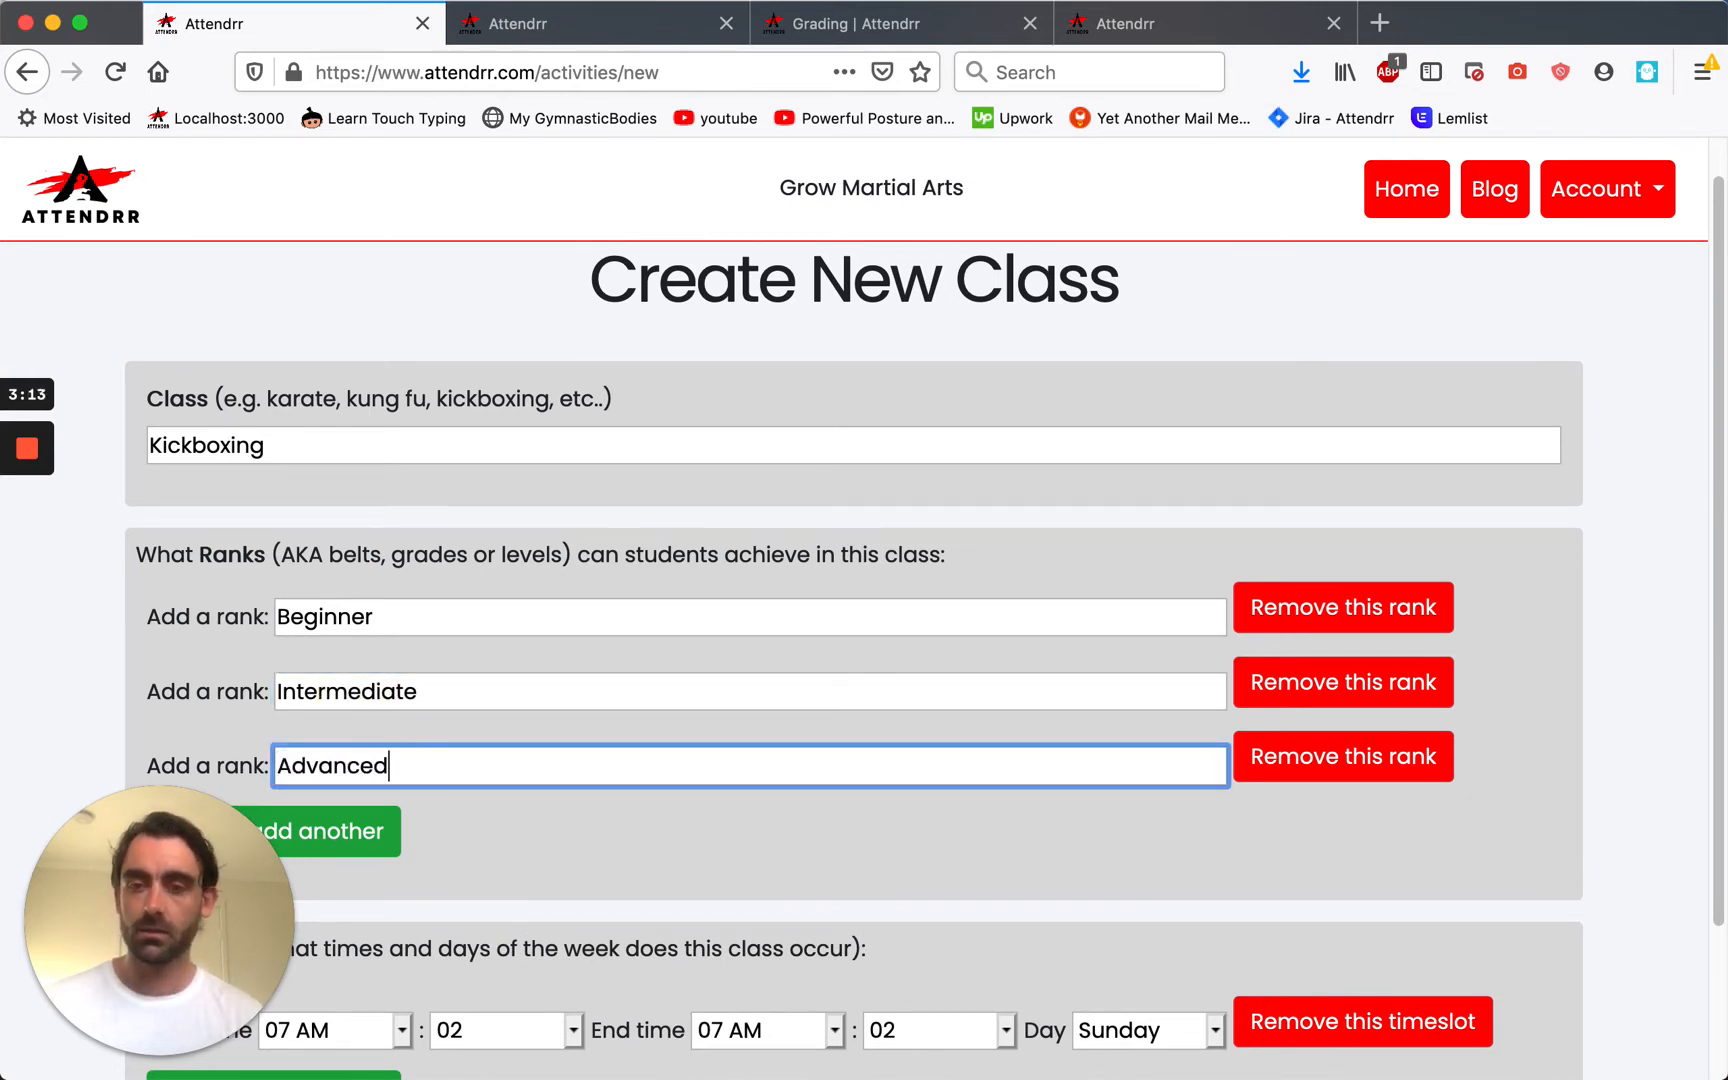
Schedule the class on Thursday from 07:00 PM to 09:00 PM.
scroll(705, 815, down, 4)
click(404, 858)
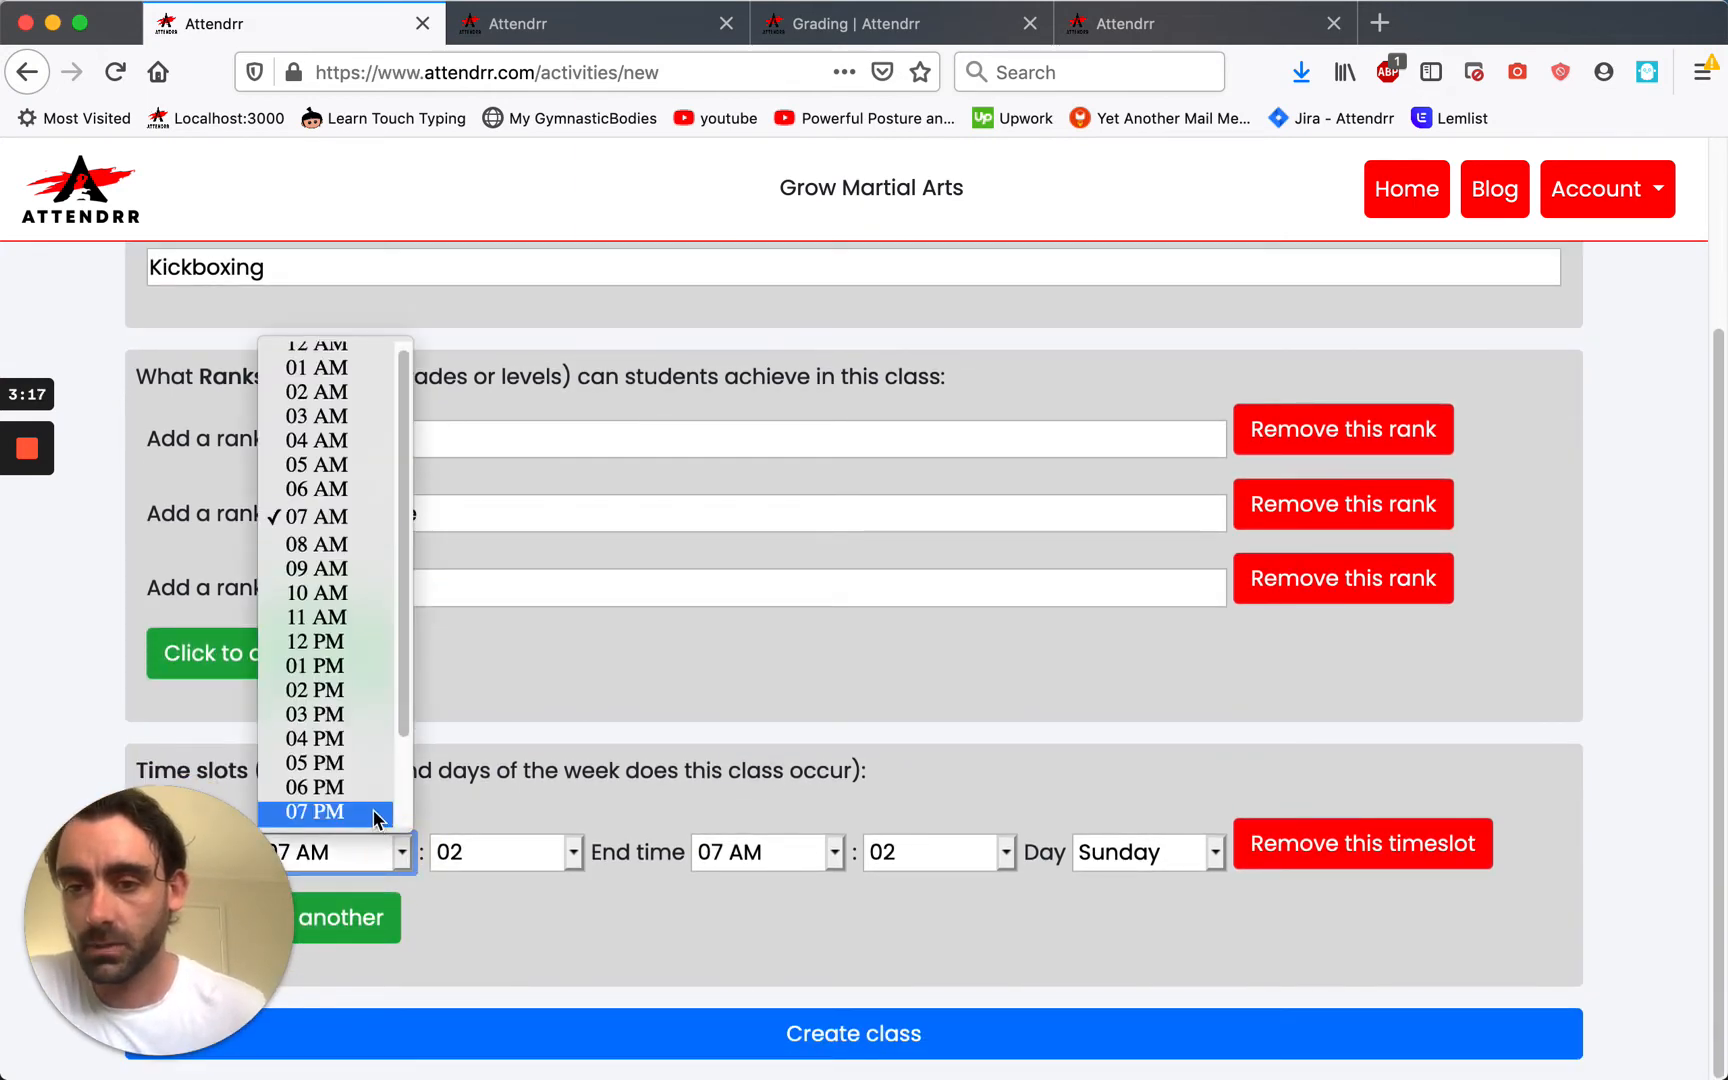
click(370, 818)
click(508, 855)
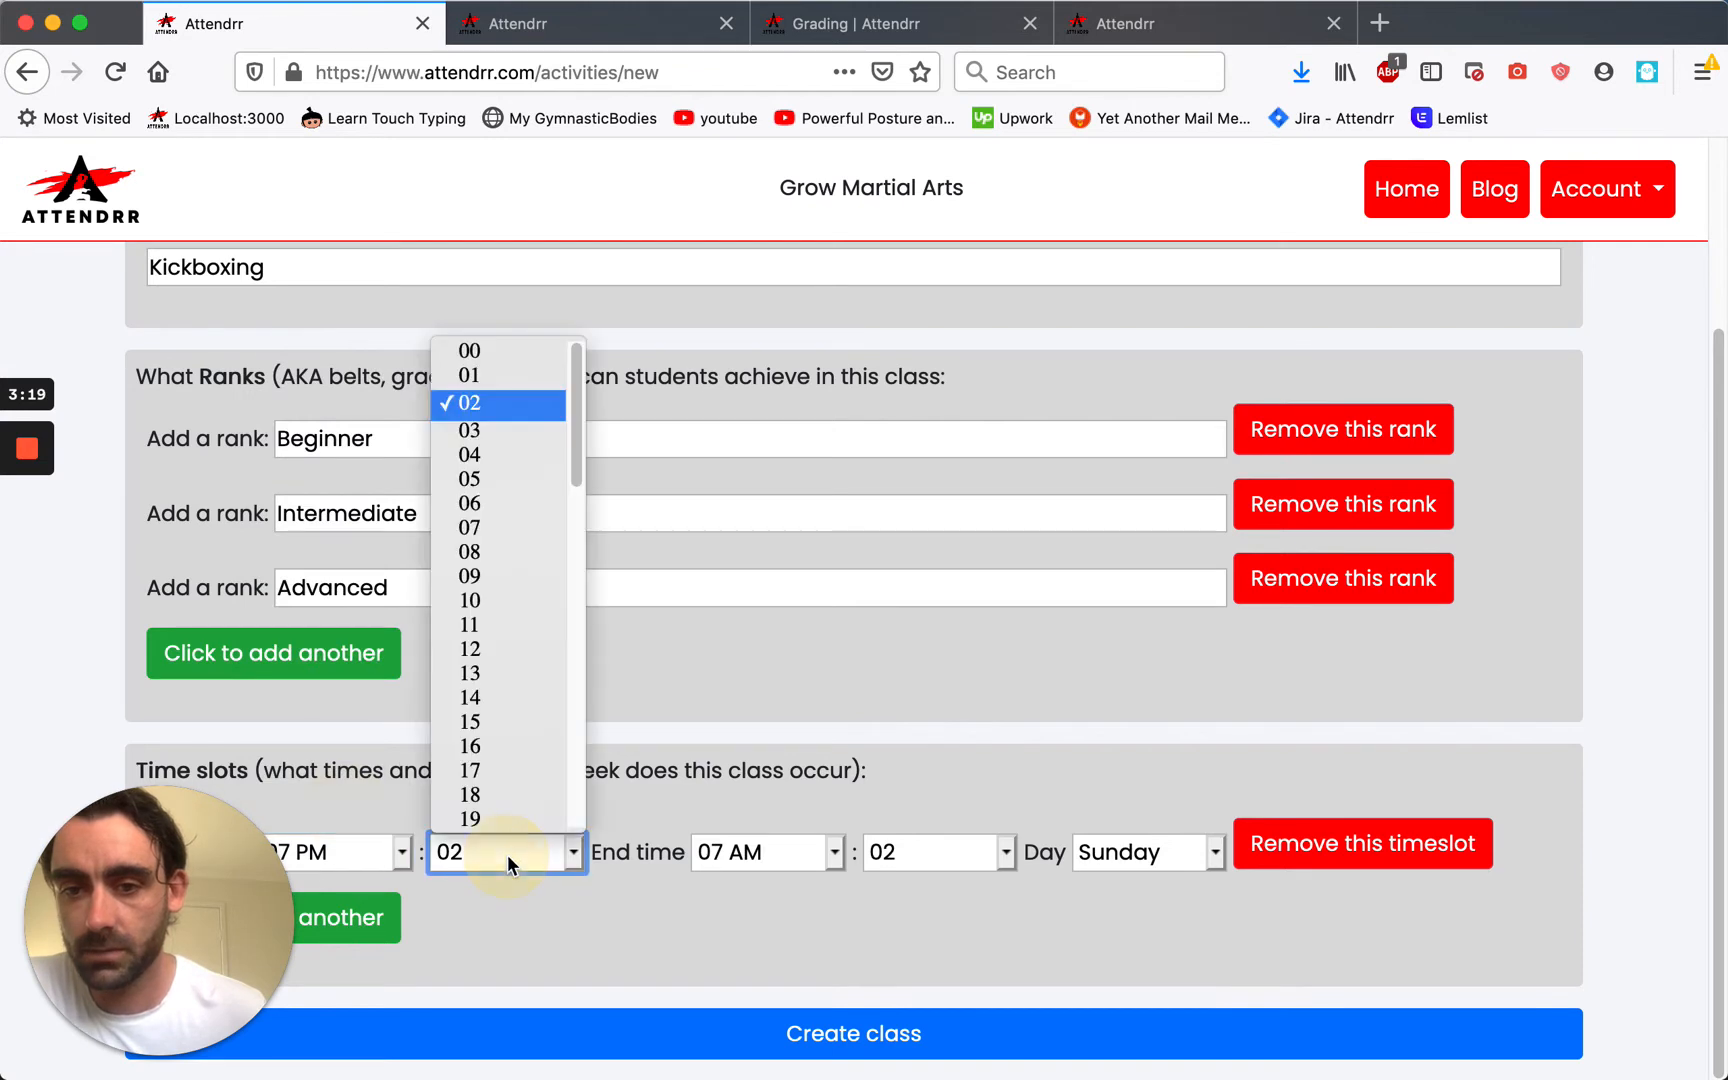
scroll(513, 410, down, 6)
scroll(513, 410, up, 6)
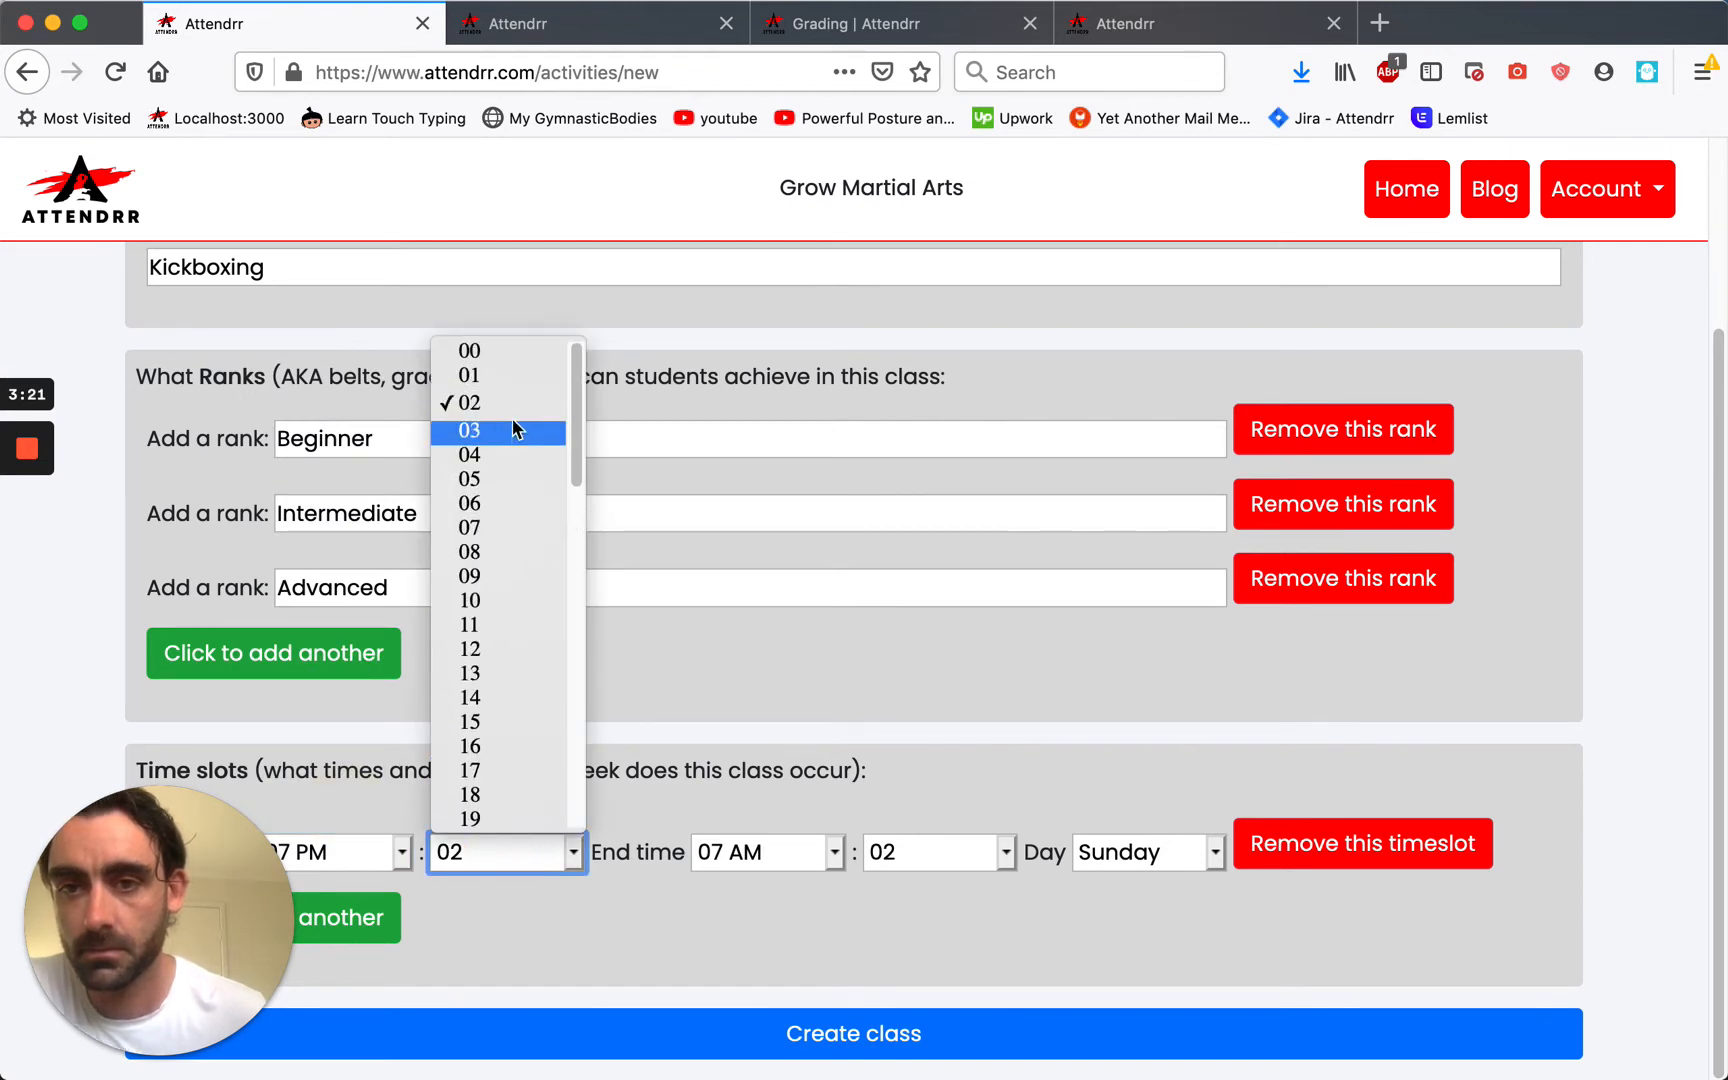
click(513, 356)
click(830, 851)
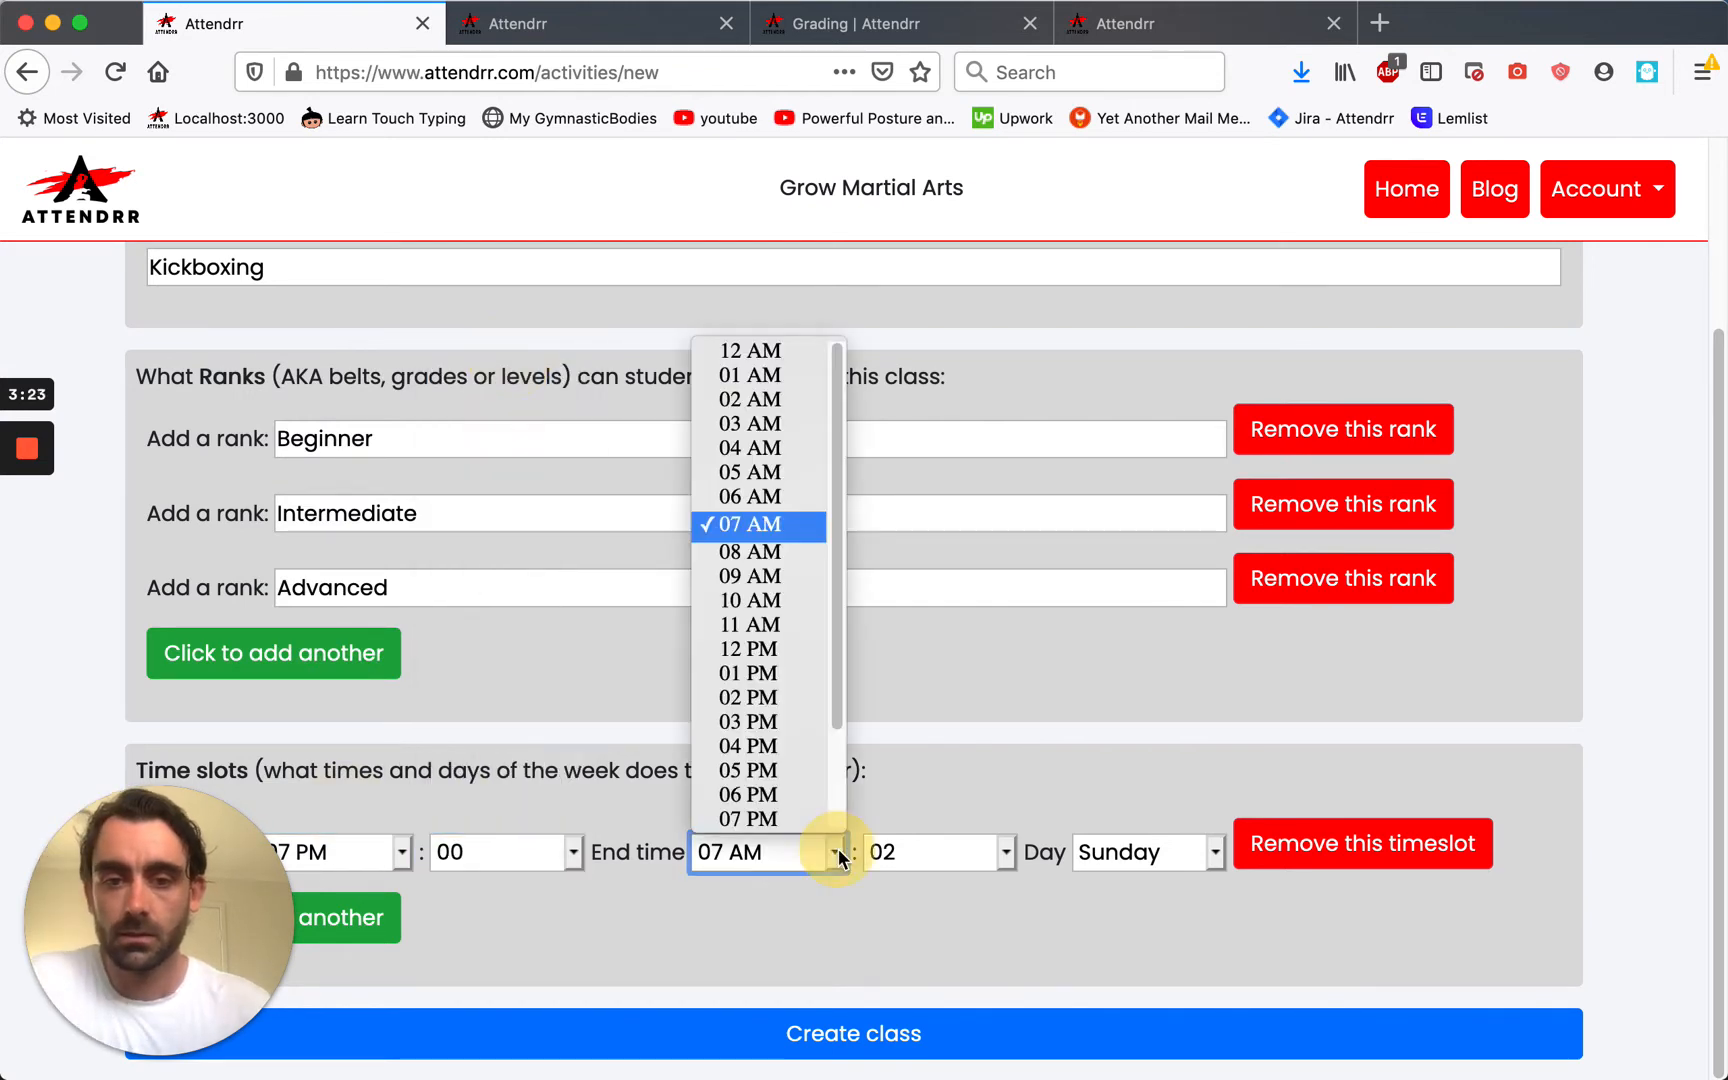
scroll(800, 716, down, 3)
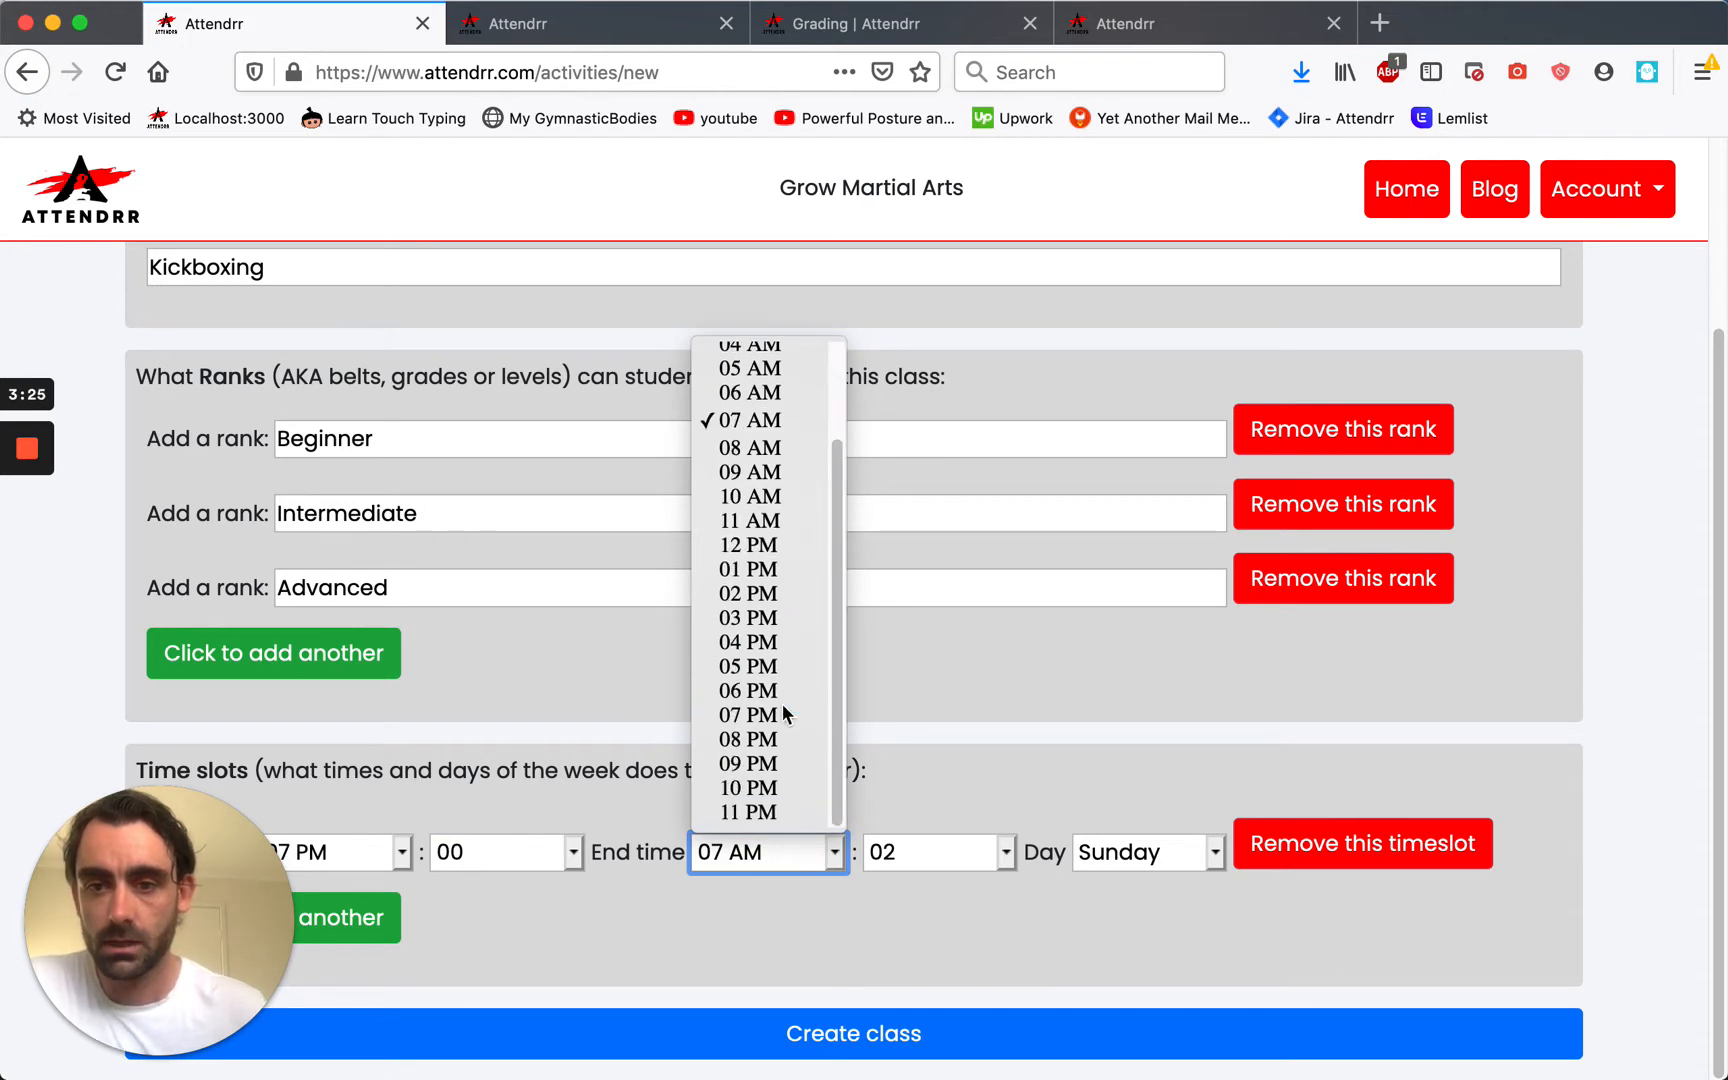
click(785, 757)
click(938, 852)
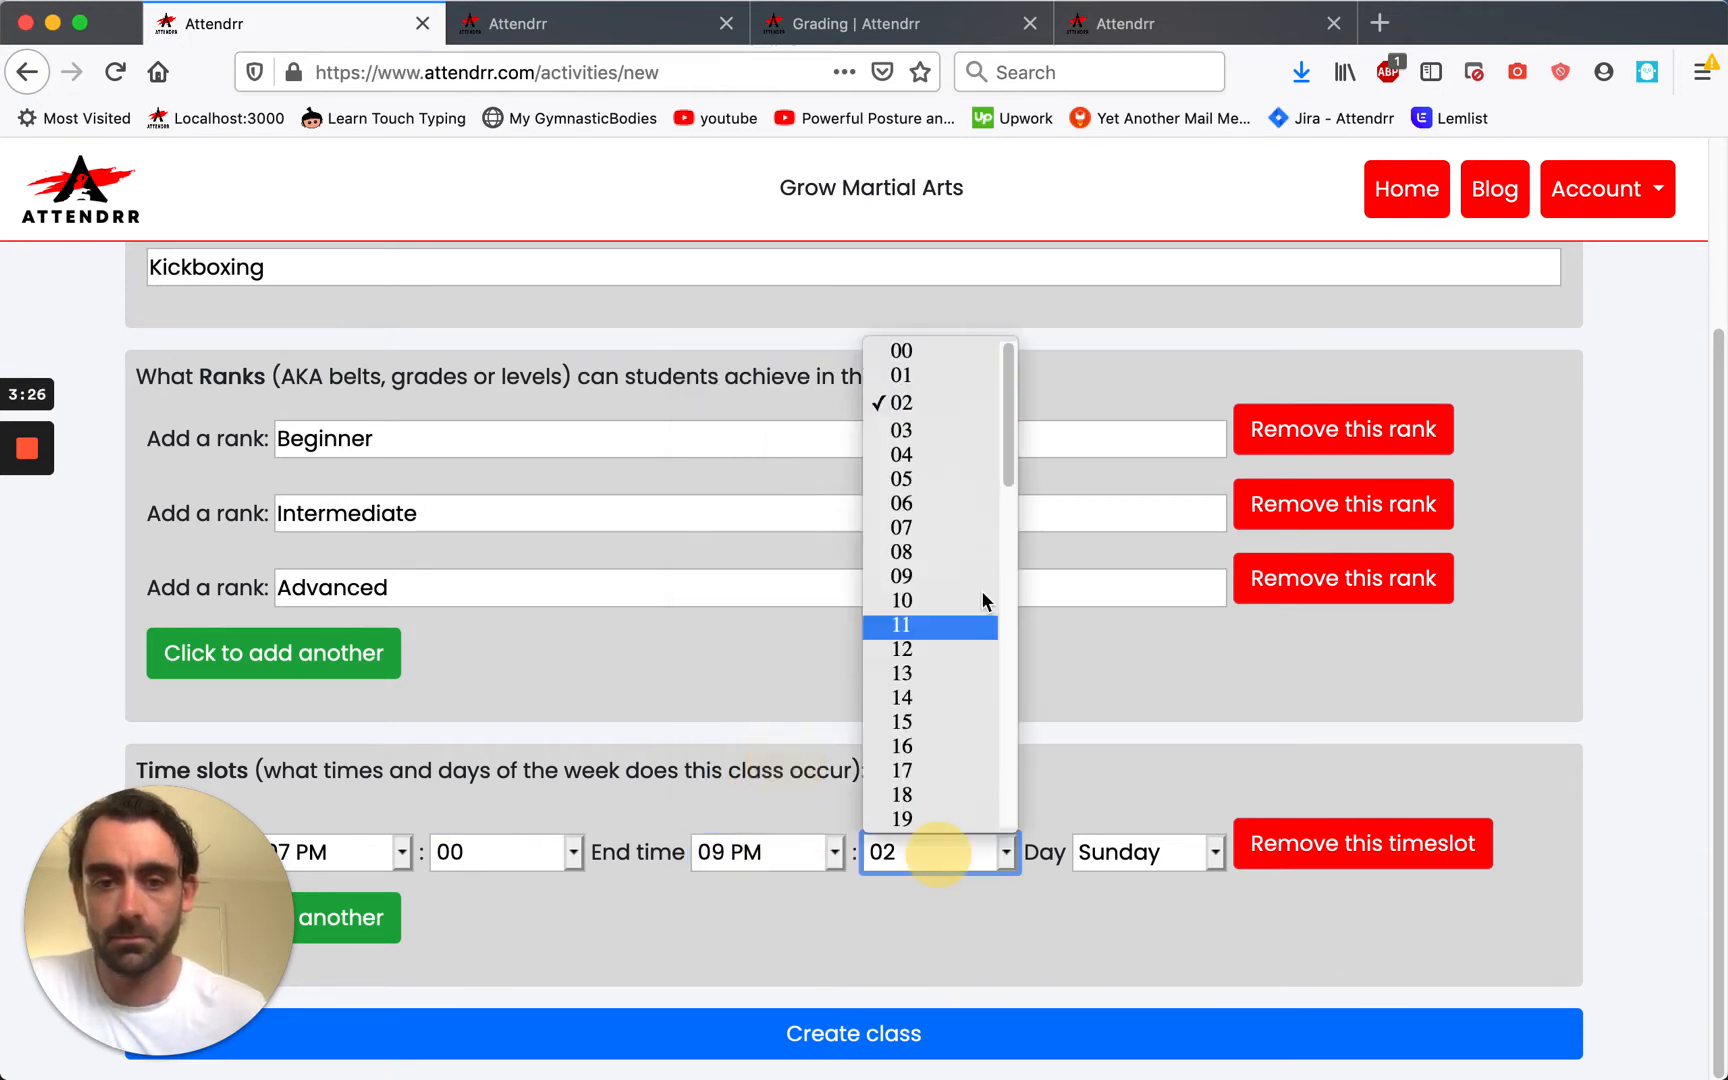
click(923, 356)
click(1120, 852)
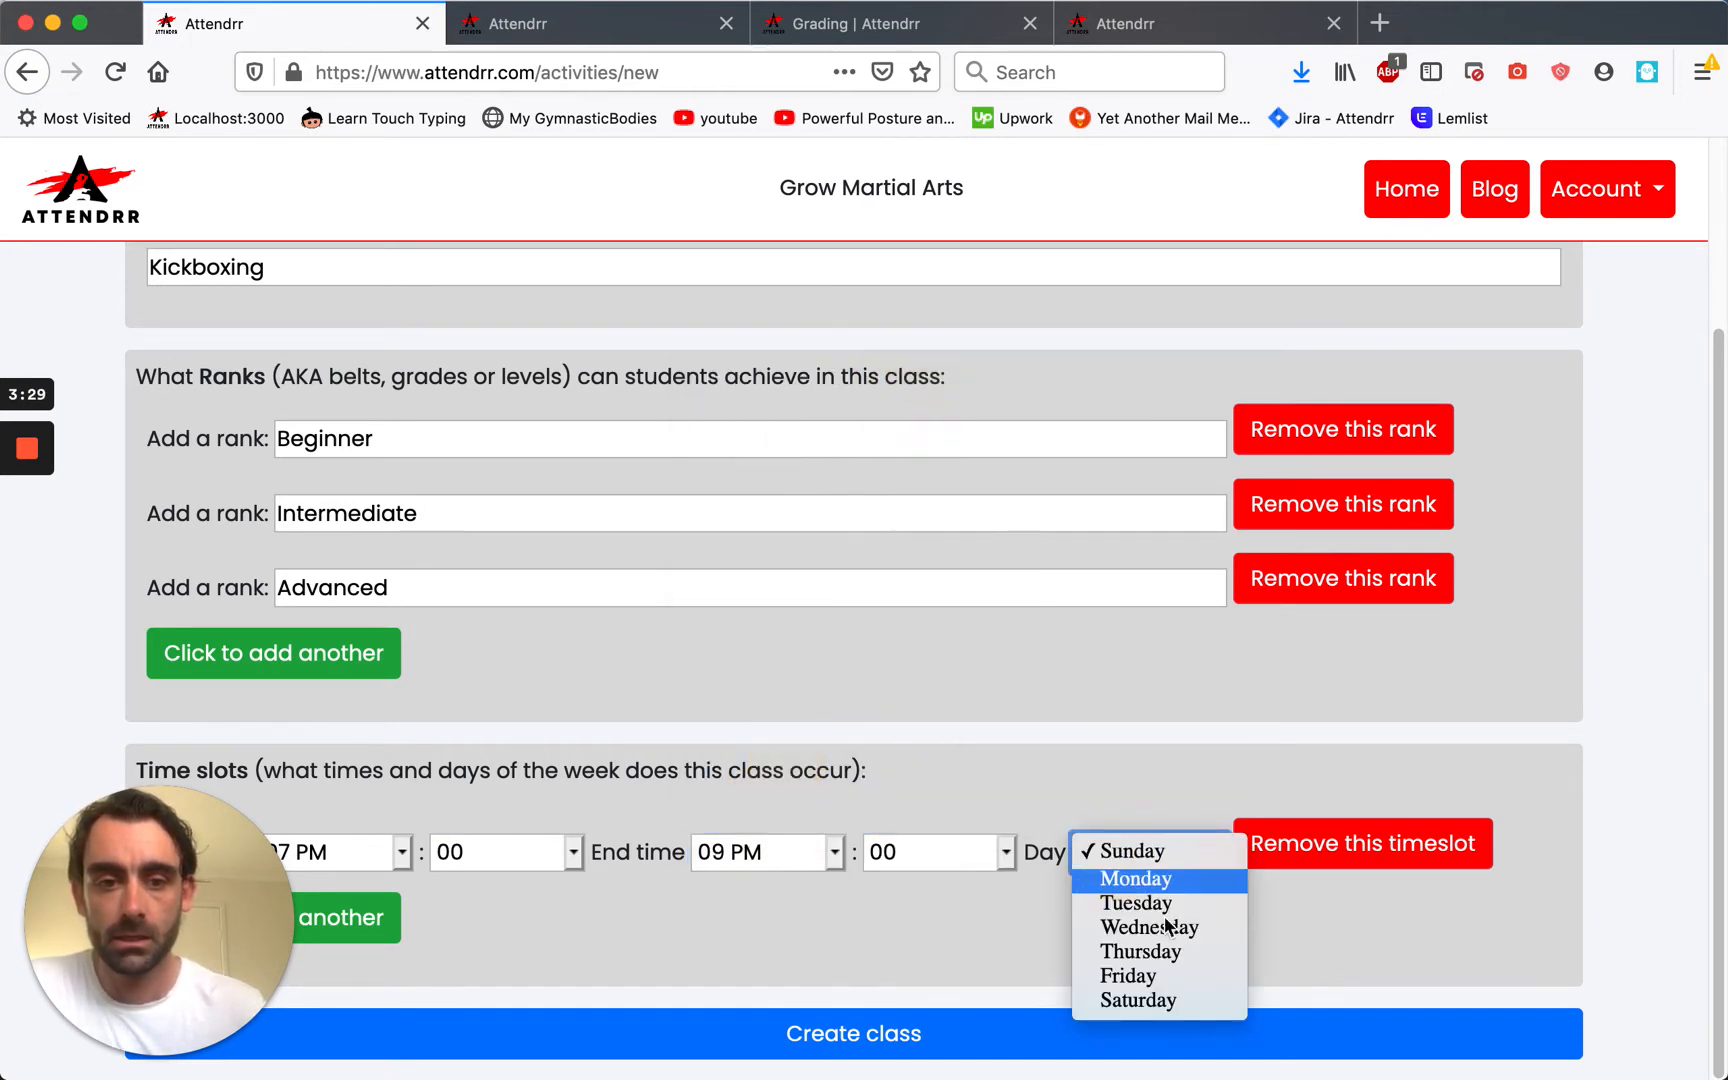
click(1140, 951)
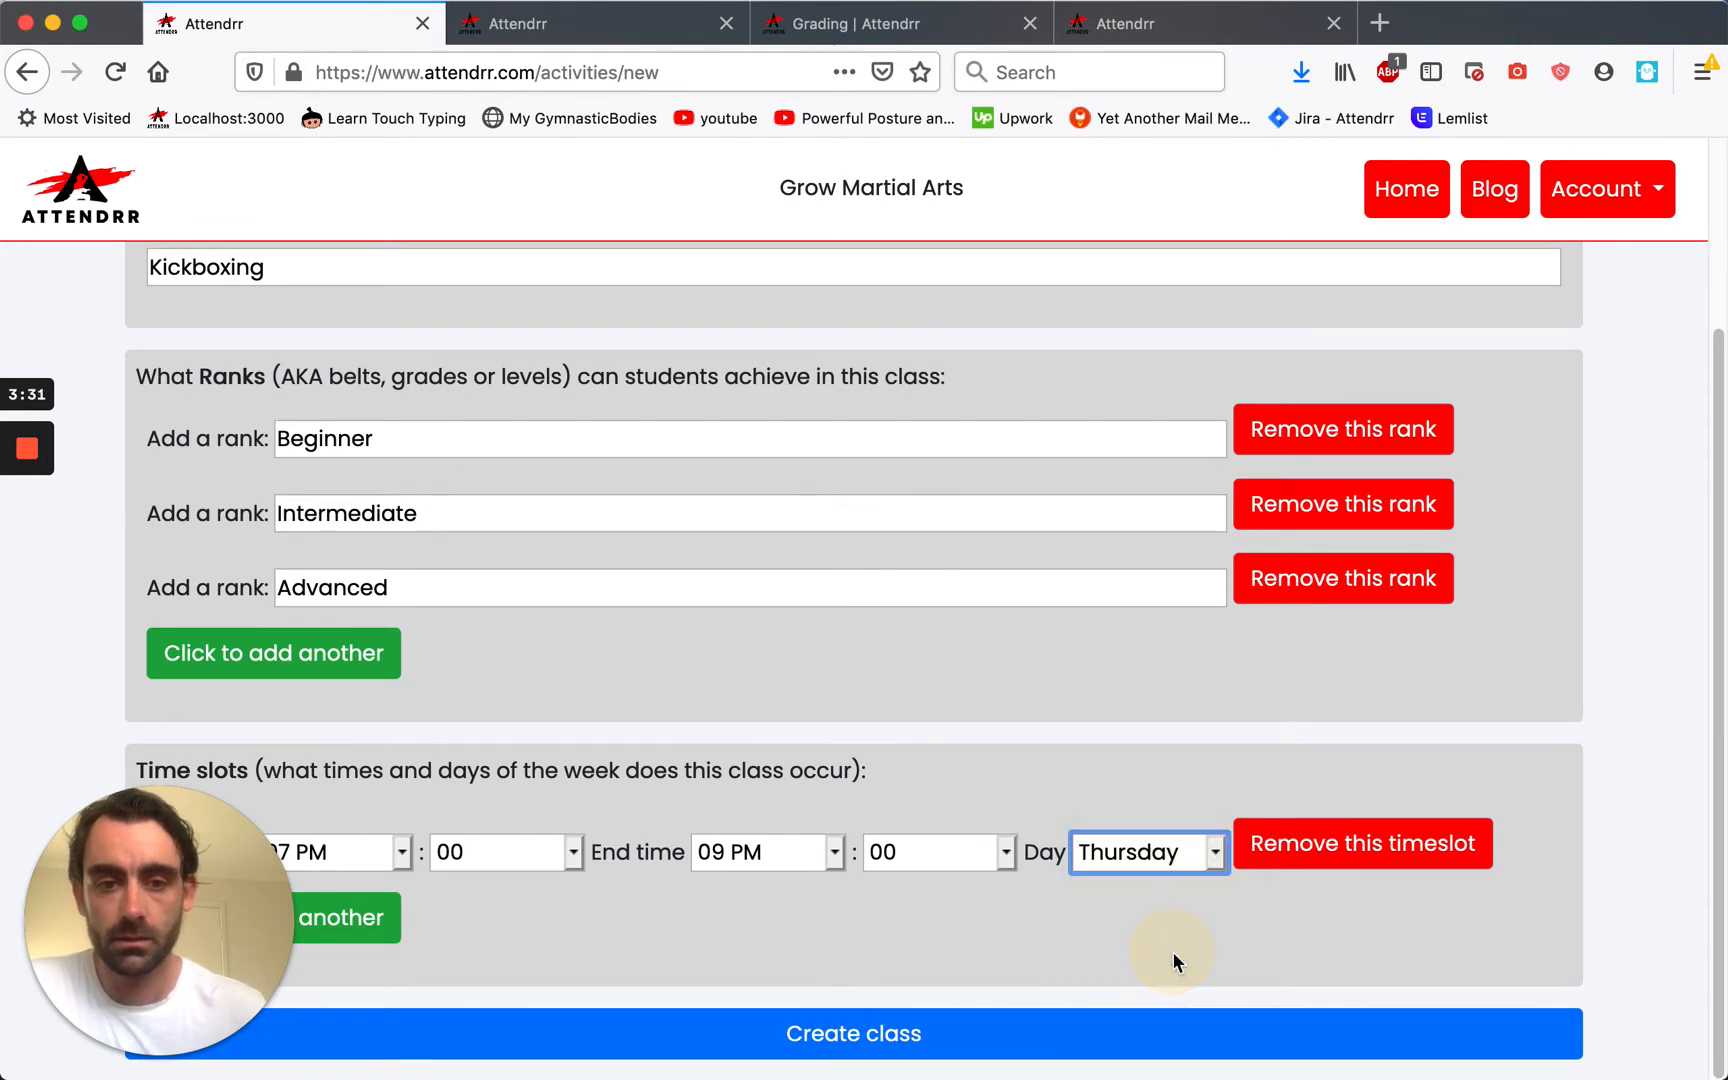
Create the Kickboxing class and start another new class from the Classes list.
click(722, 1040)
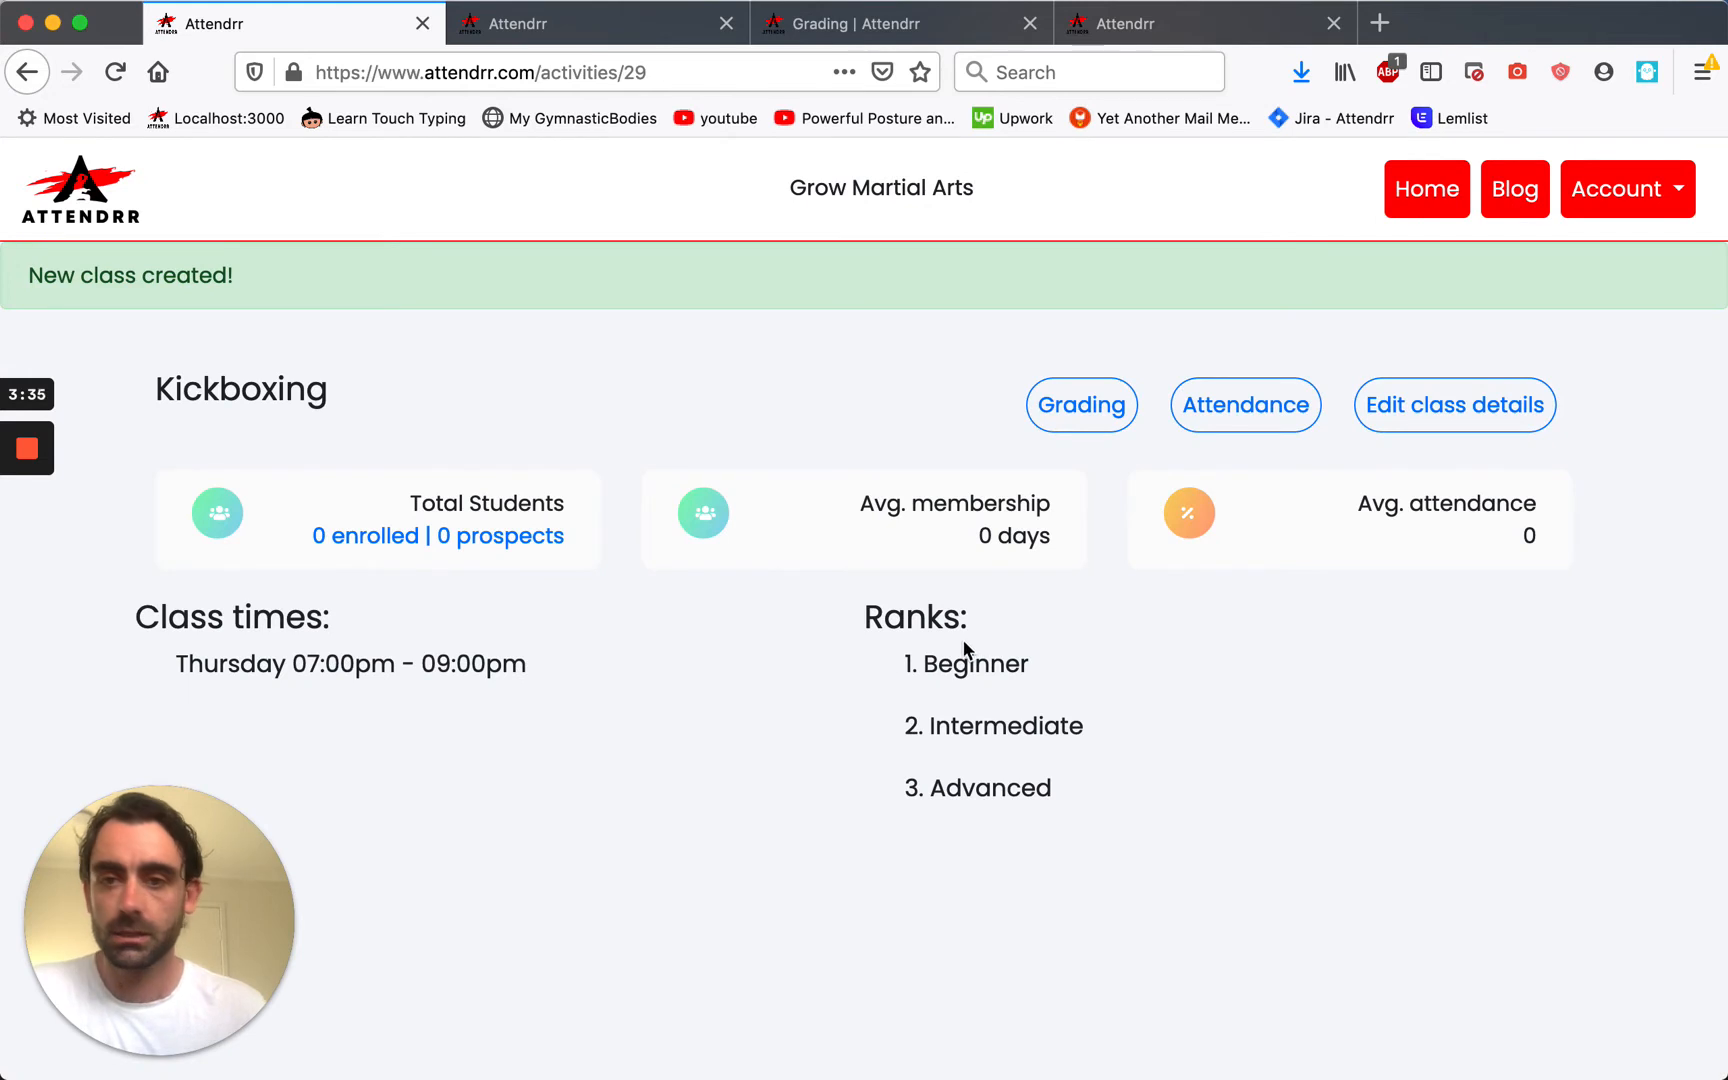
click(100, 215)
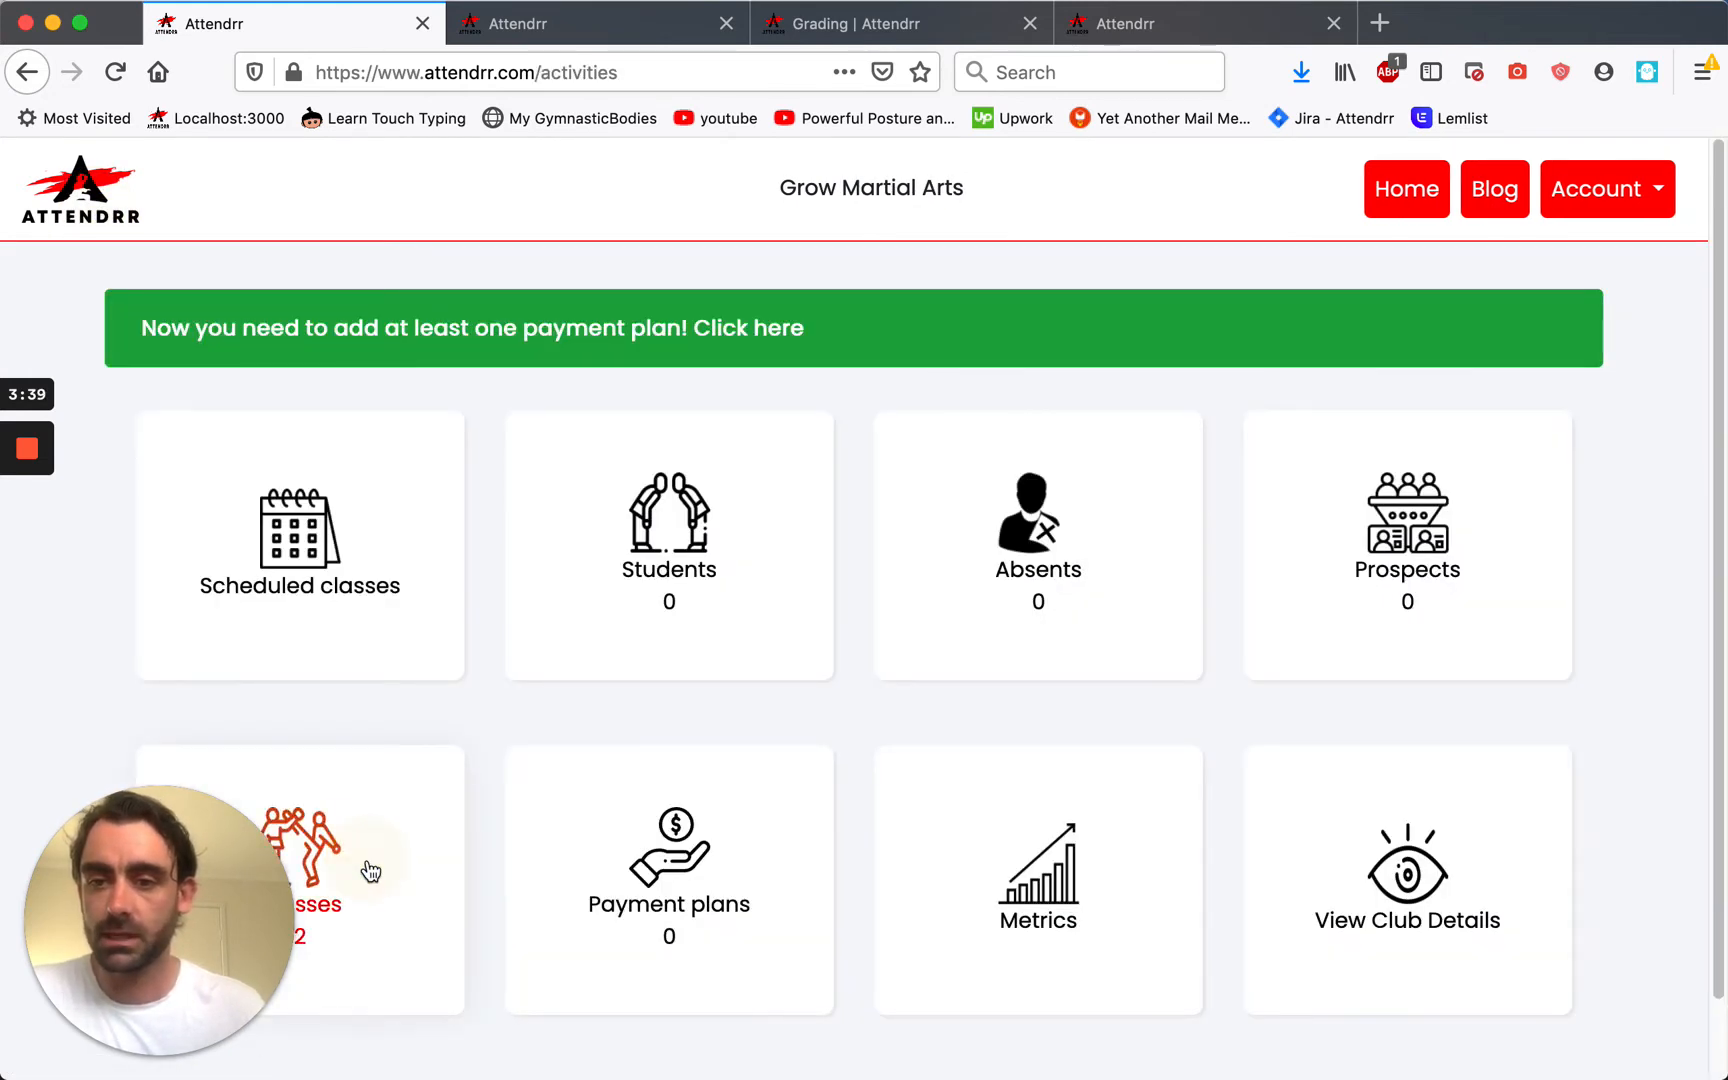
click(370, 872)
click(349, 670)
Name the class Little Champions with White belt as its first rank.
click(498, 477)
text(Little)
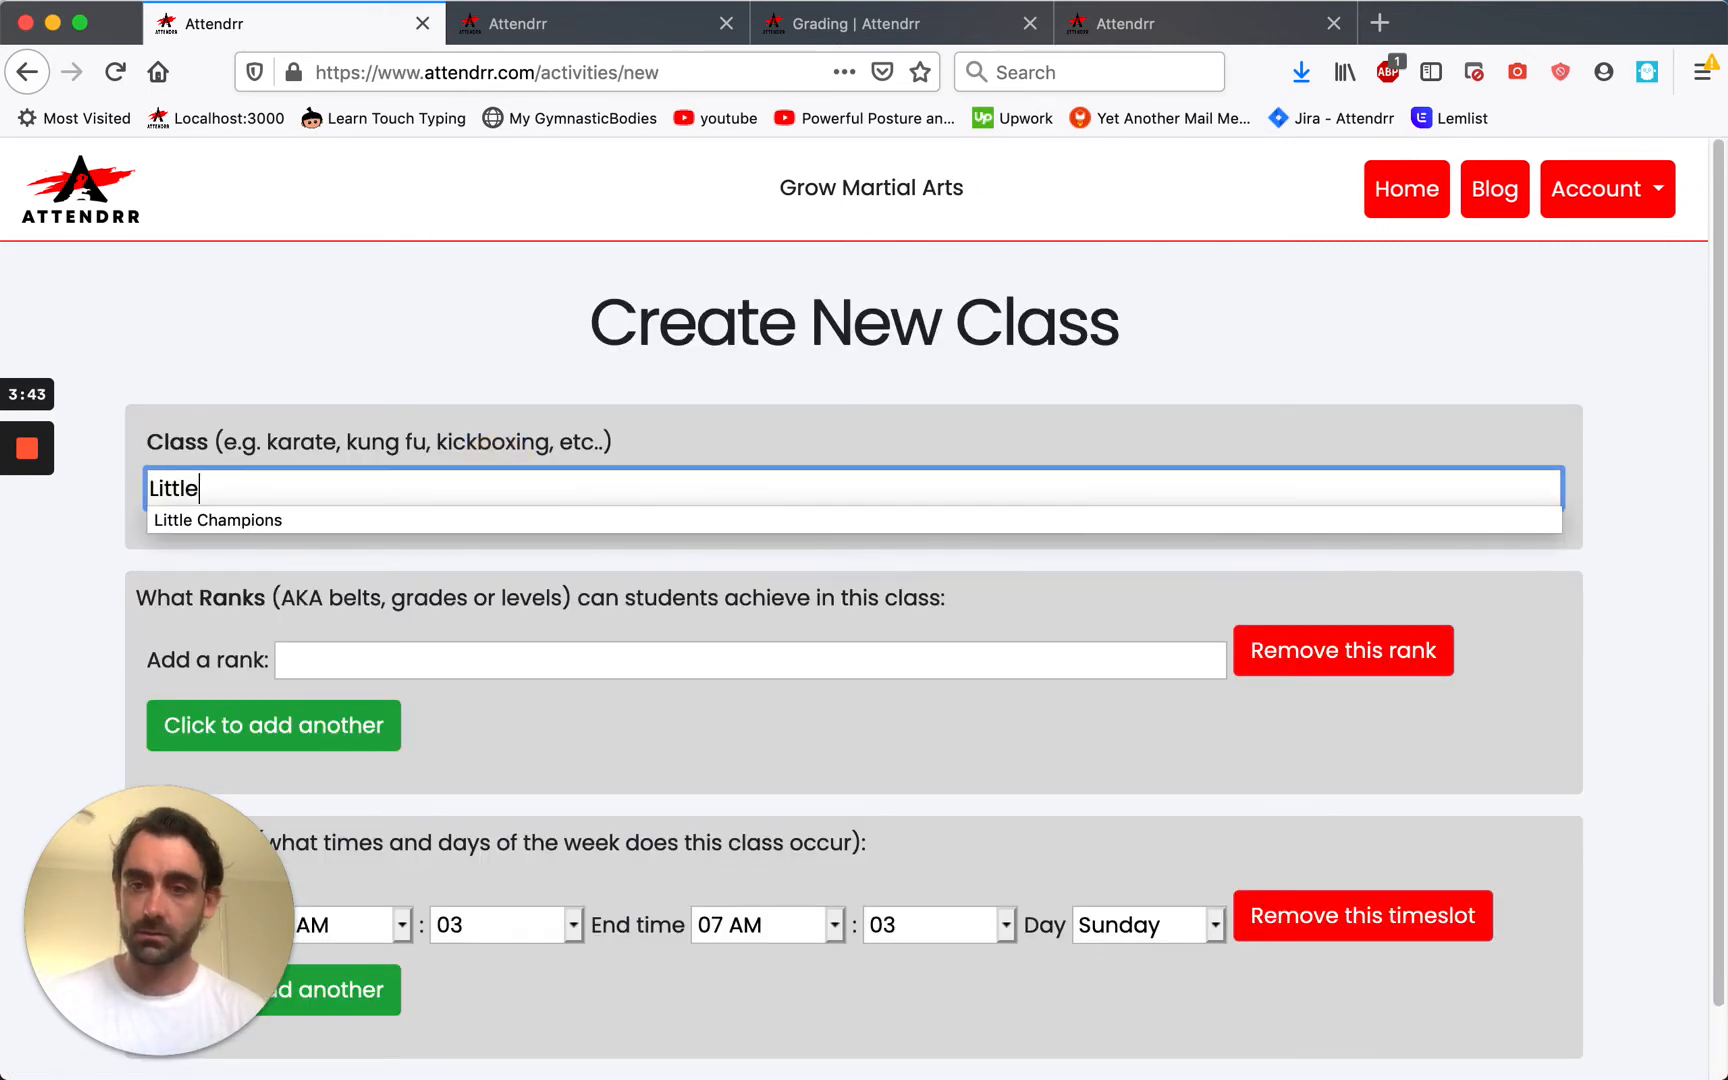
text( Champions)
key(Tab)
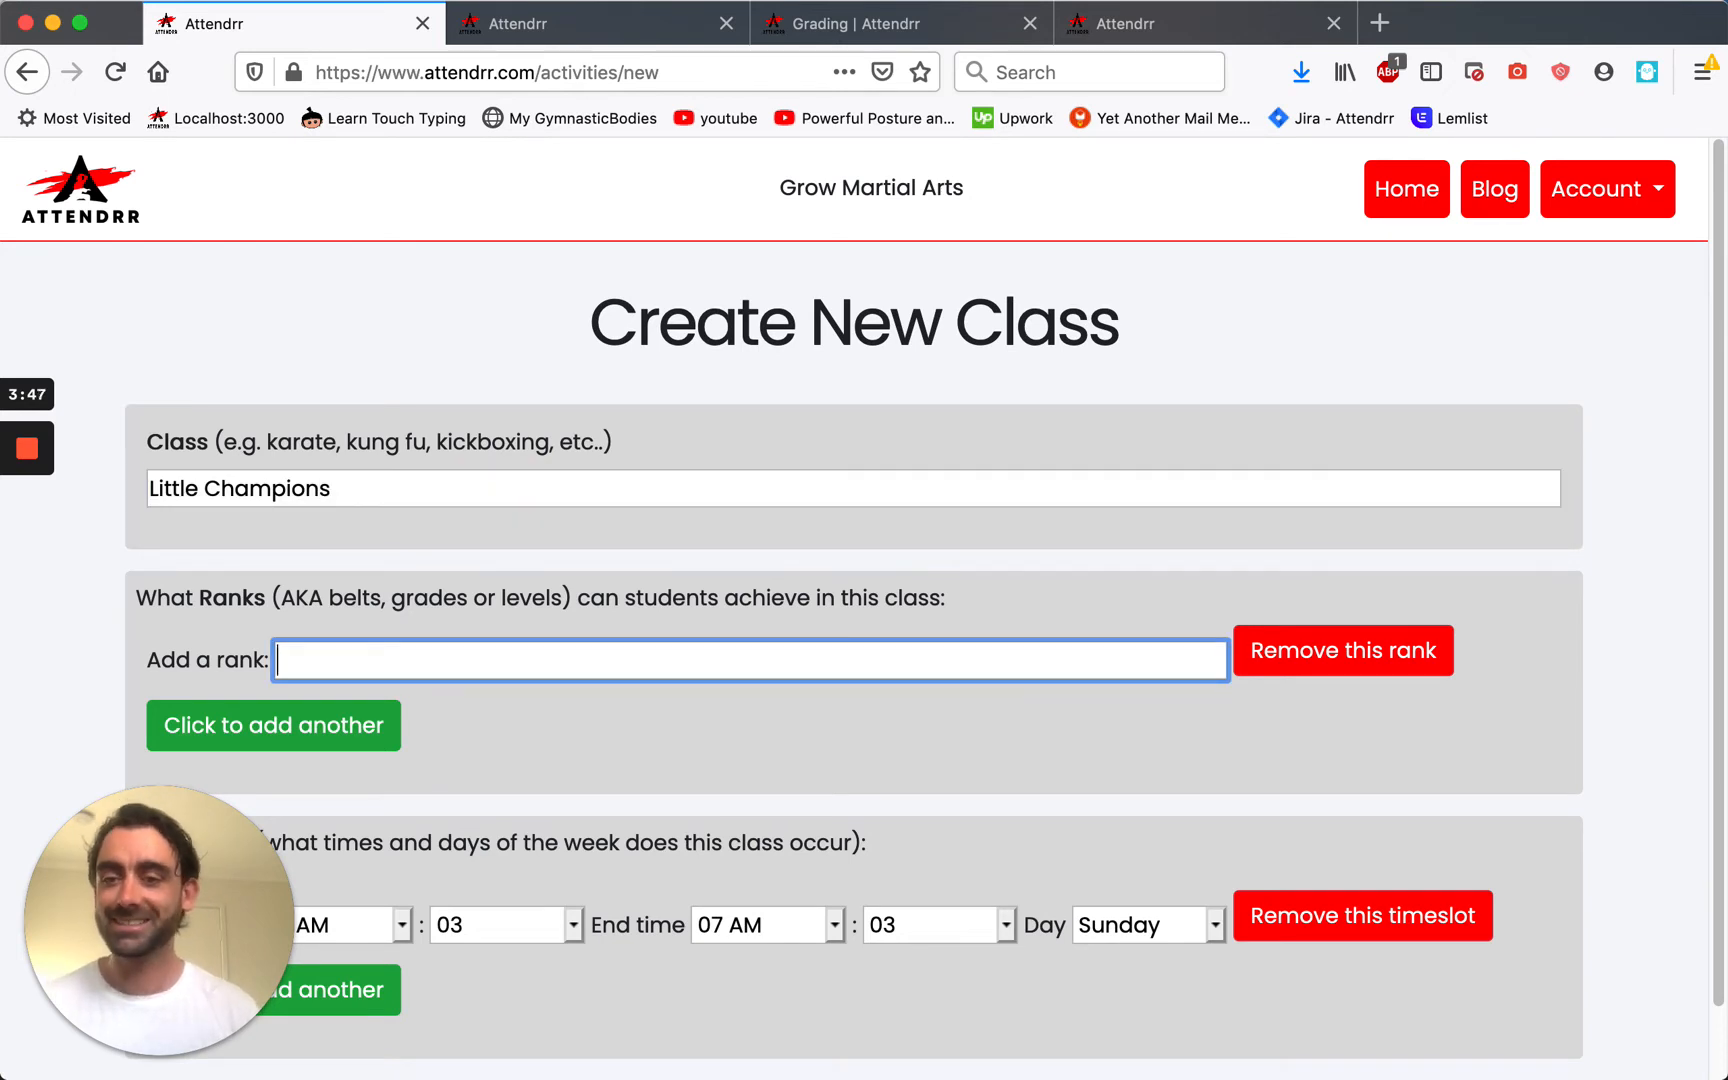
text(White )
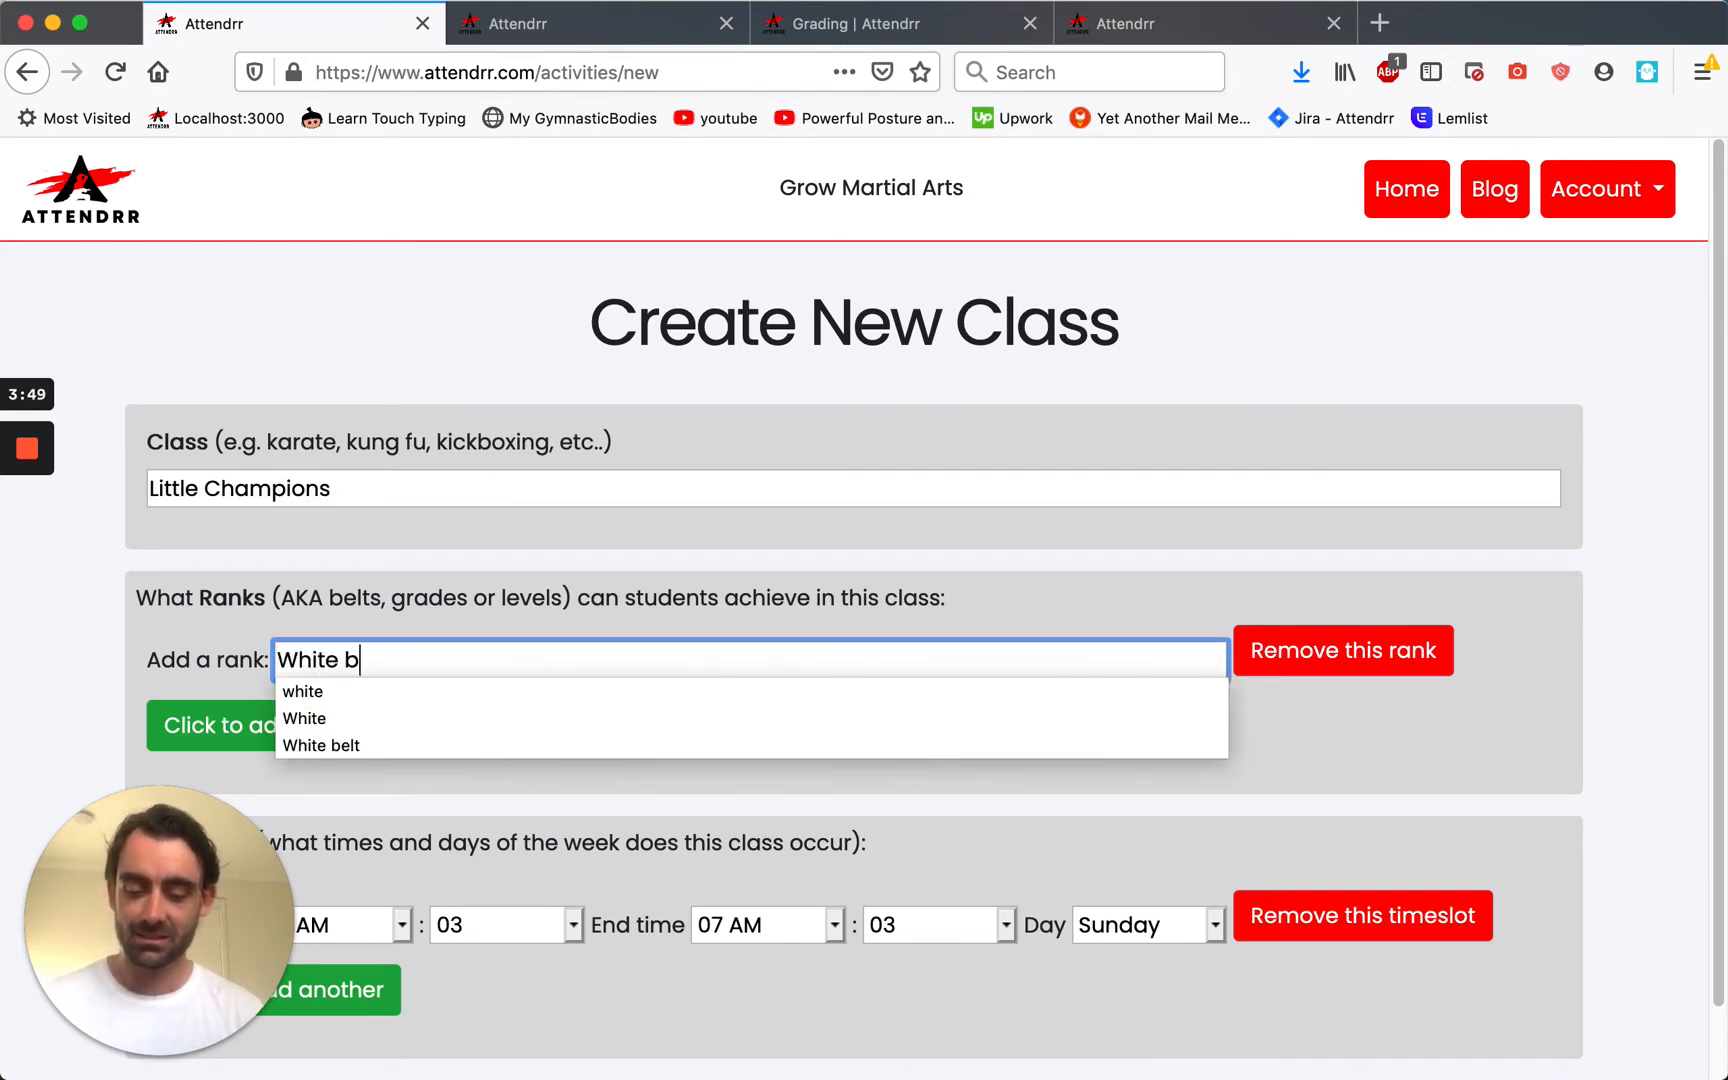
text(belt)
Add Yellow belt and Blue belt ranks, trimming the stray trailing s from each.
click(335, 734)
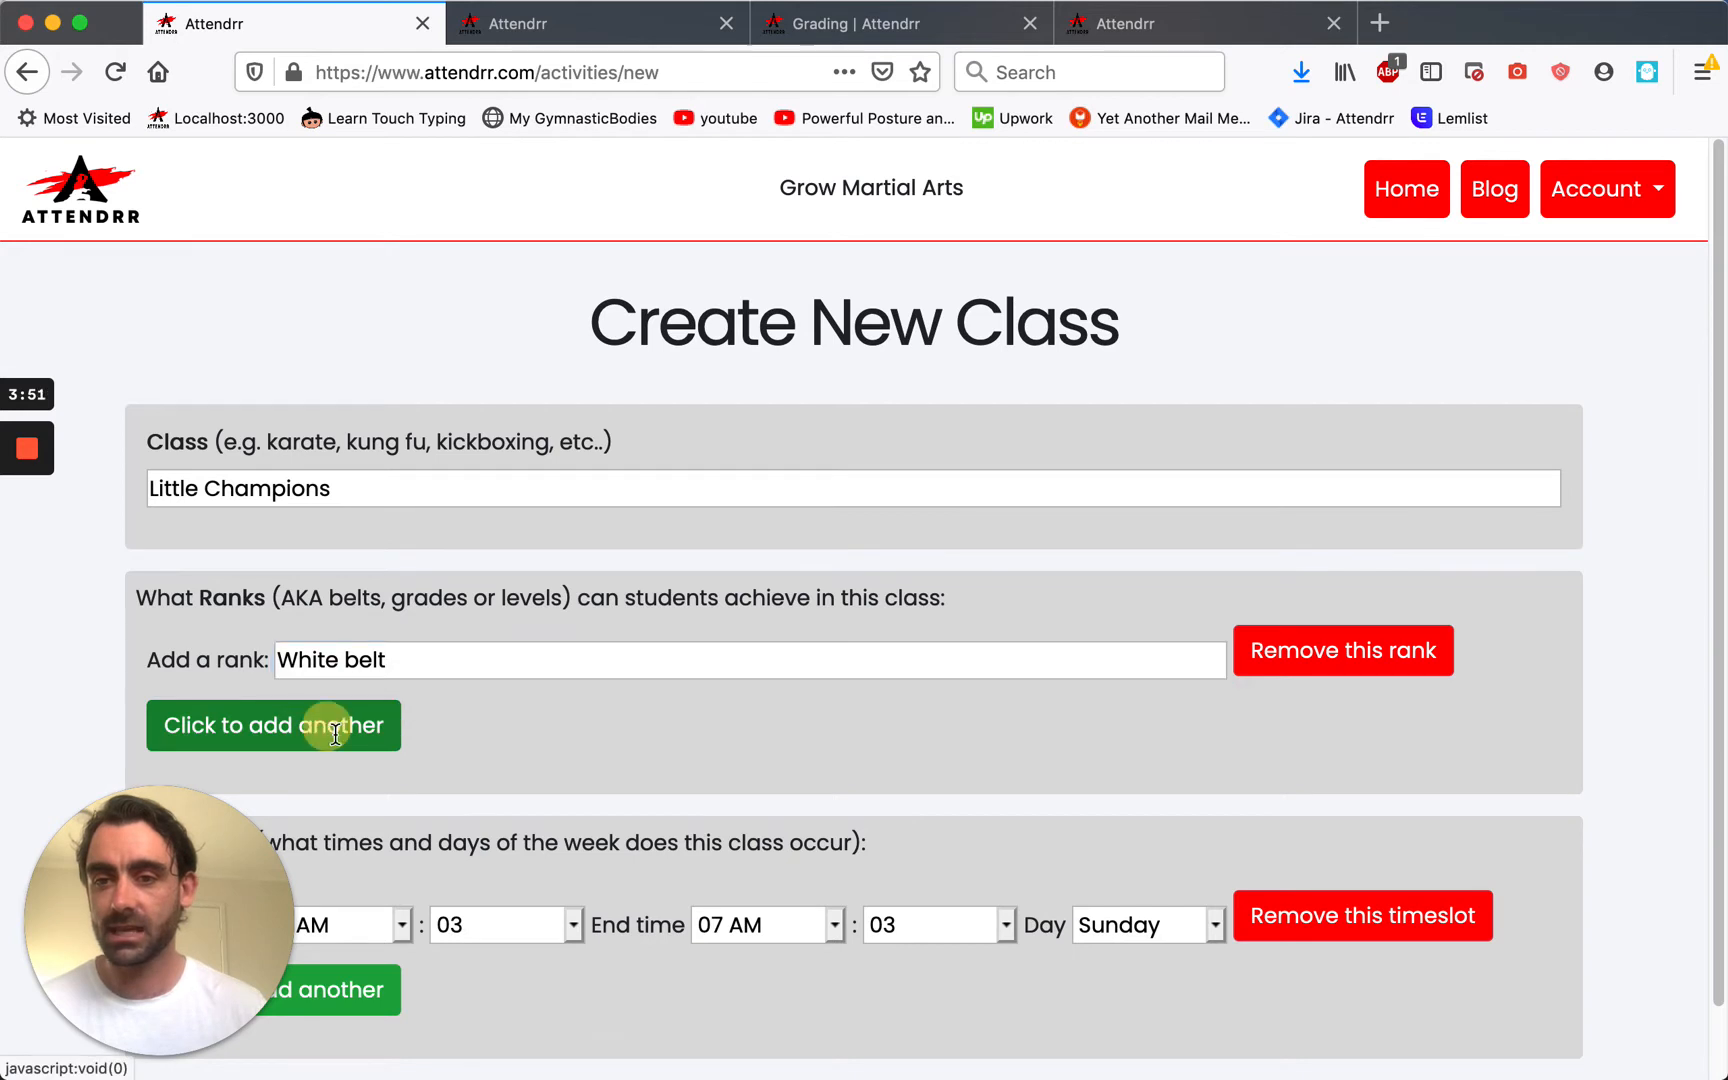
text(Yellow belts)
key(BackSpace)
click(322, 812)
click(363, 812)
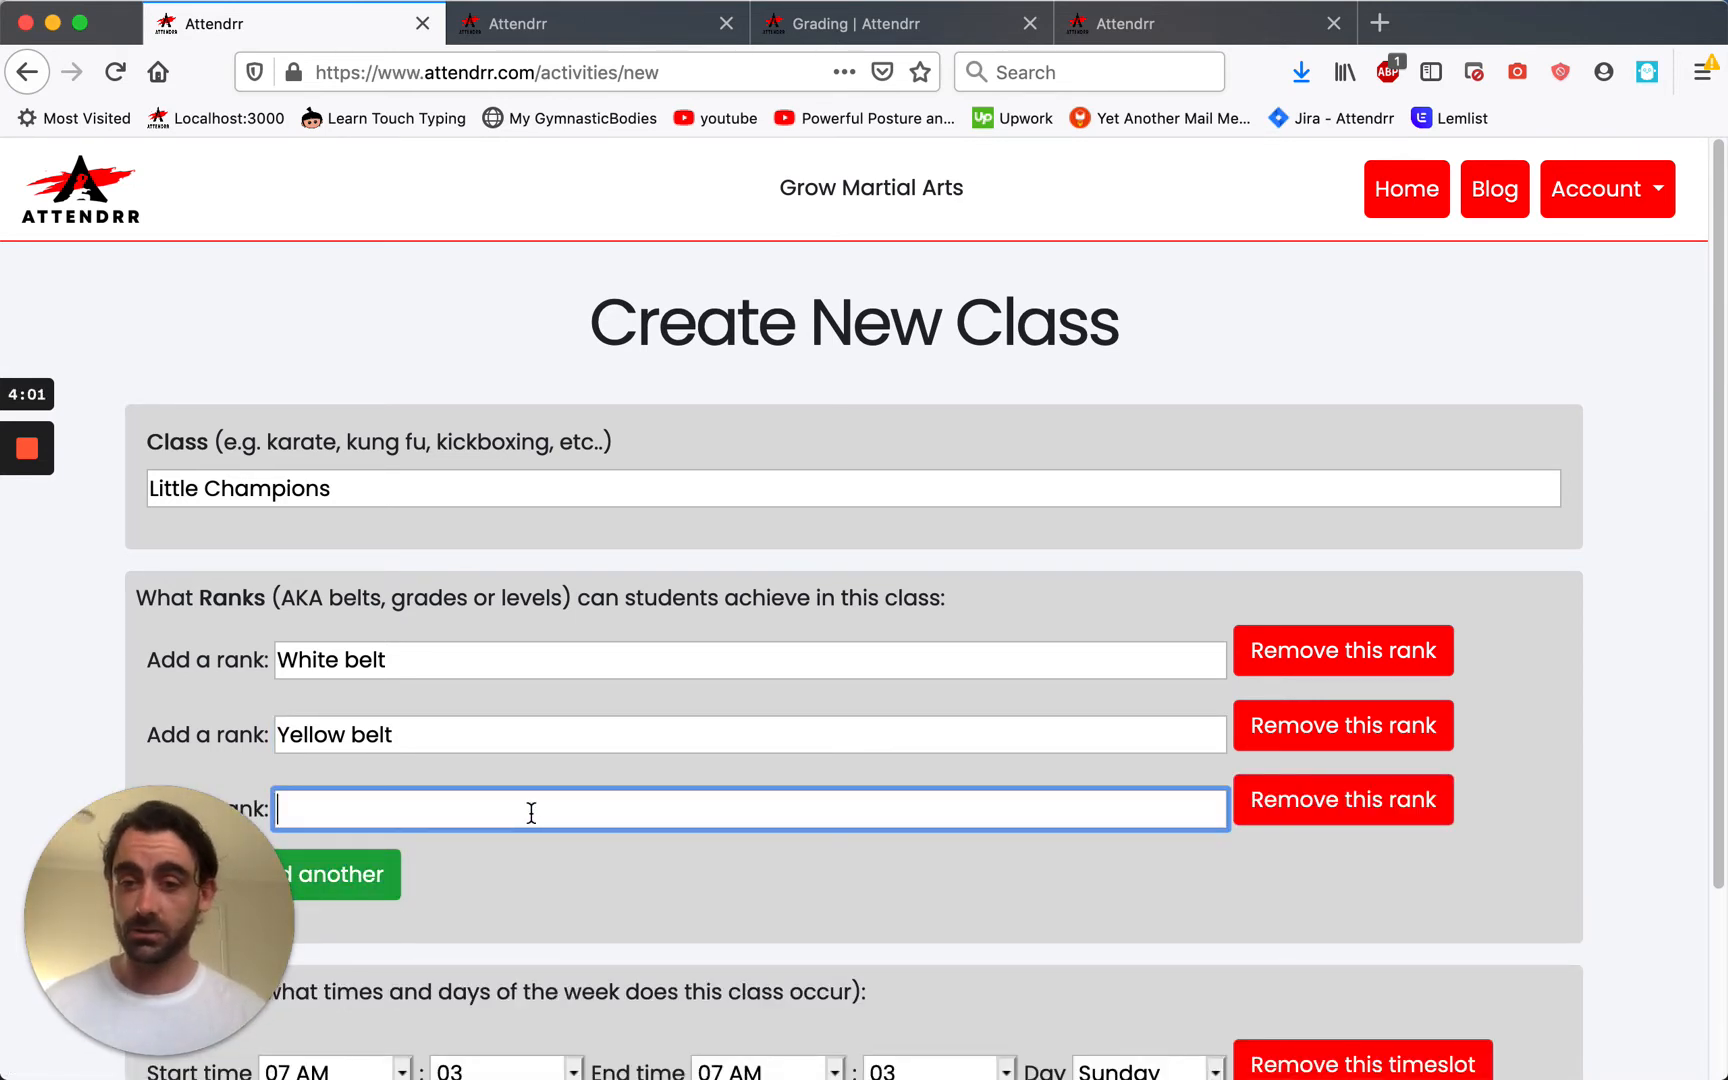
text(Blue belts)
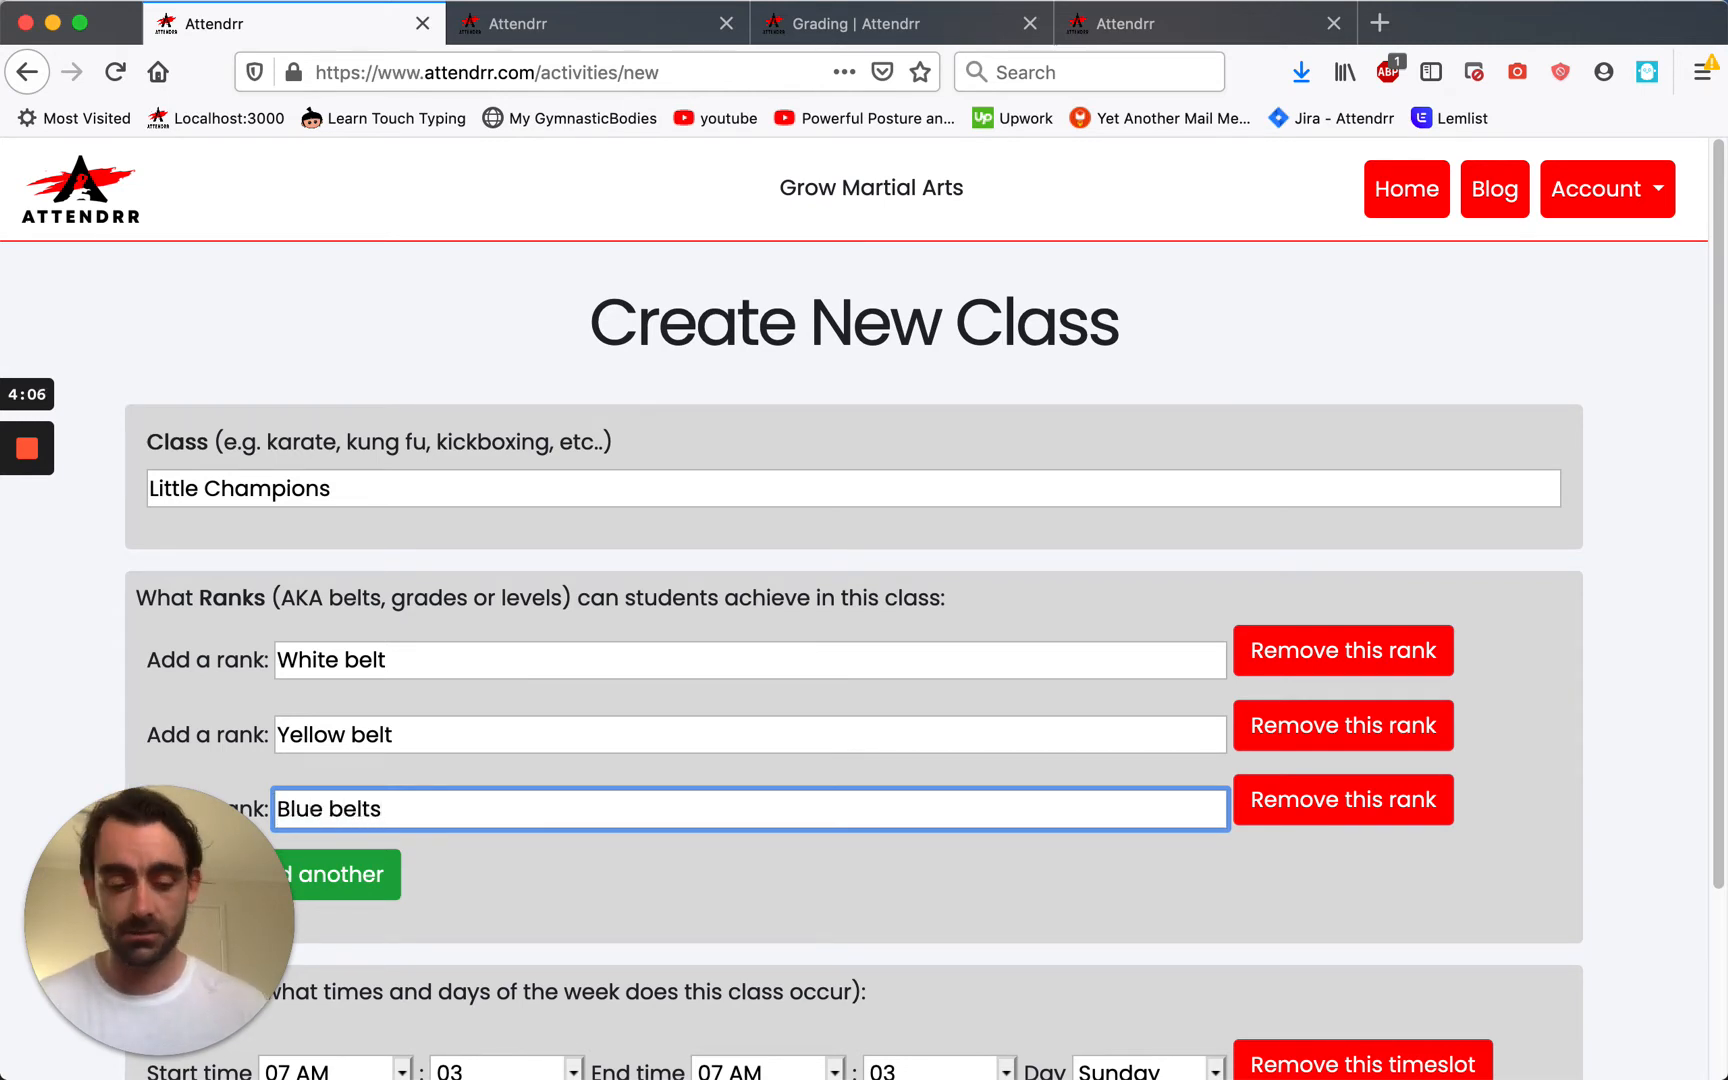
key(BackSpace)
scroll(535, 789, down, 3)
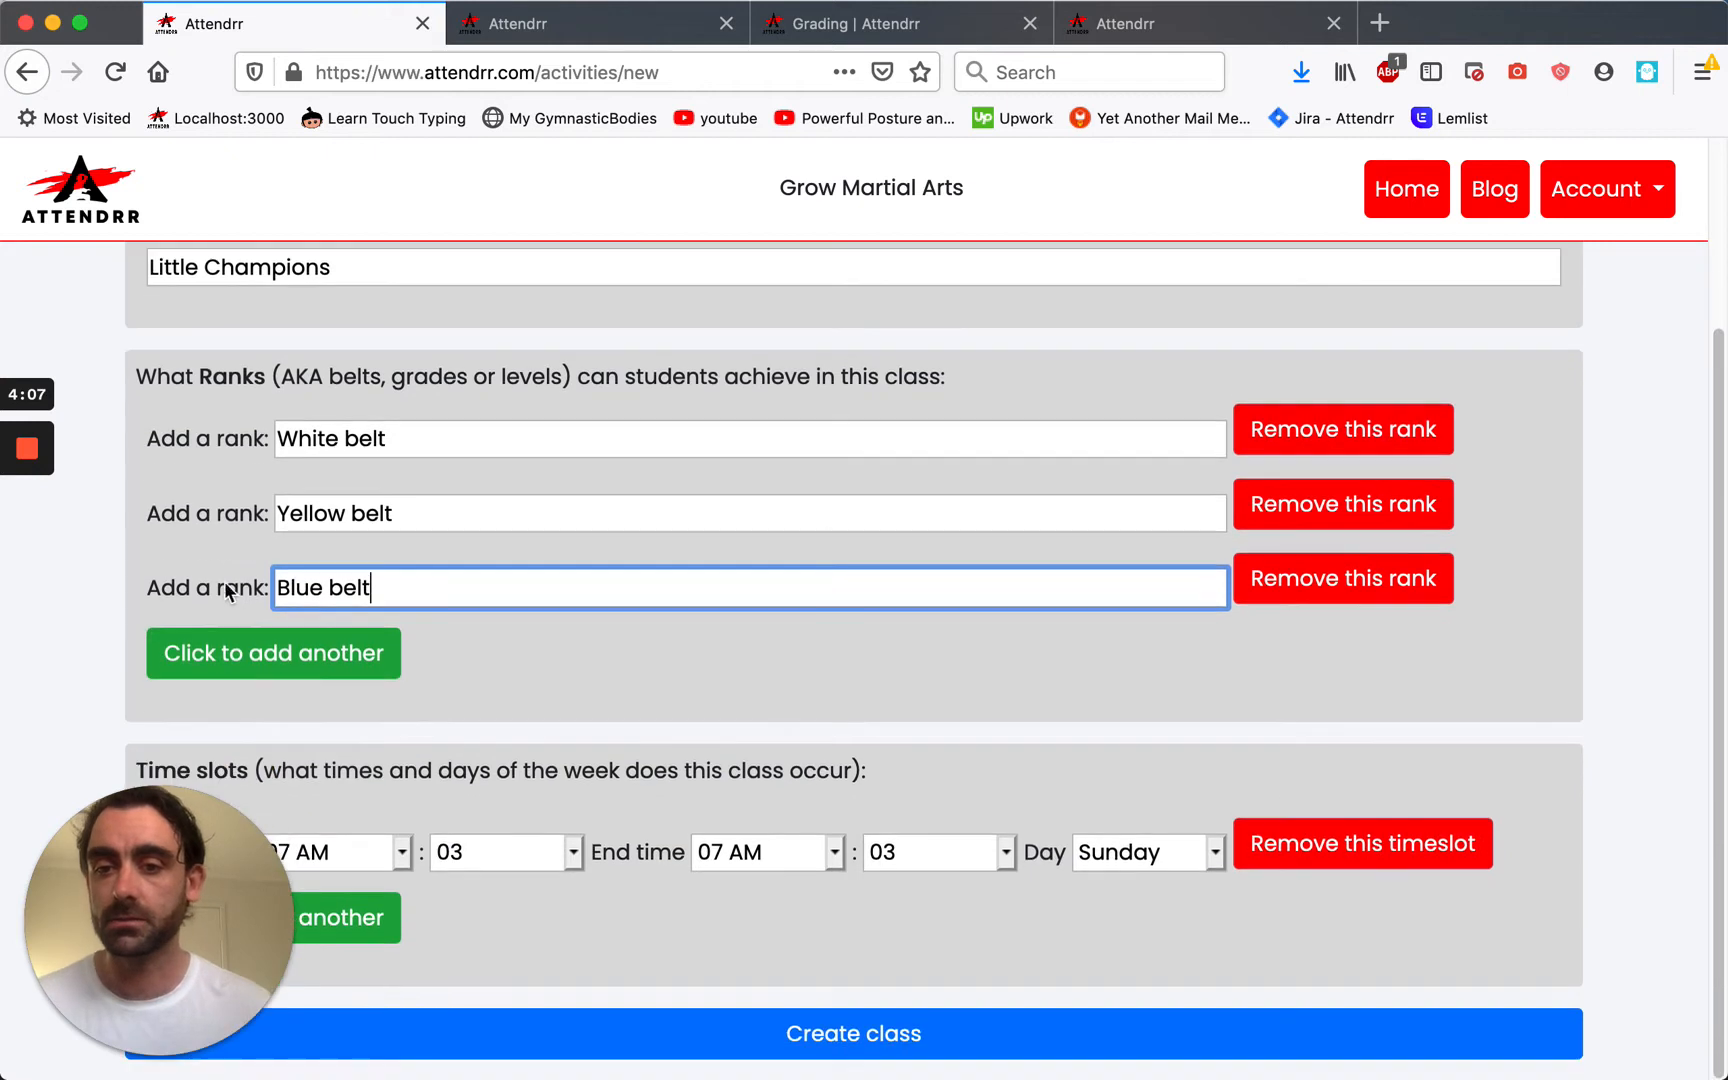
Set the class time to start 04:30 PM and end 05:30 PM.
click(403, 853)
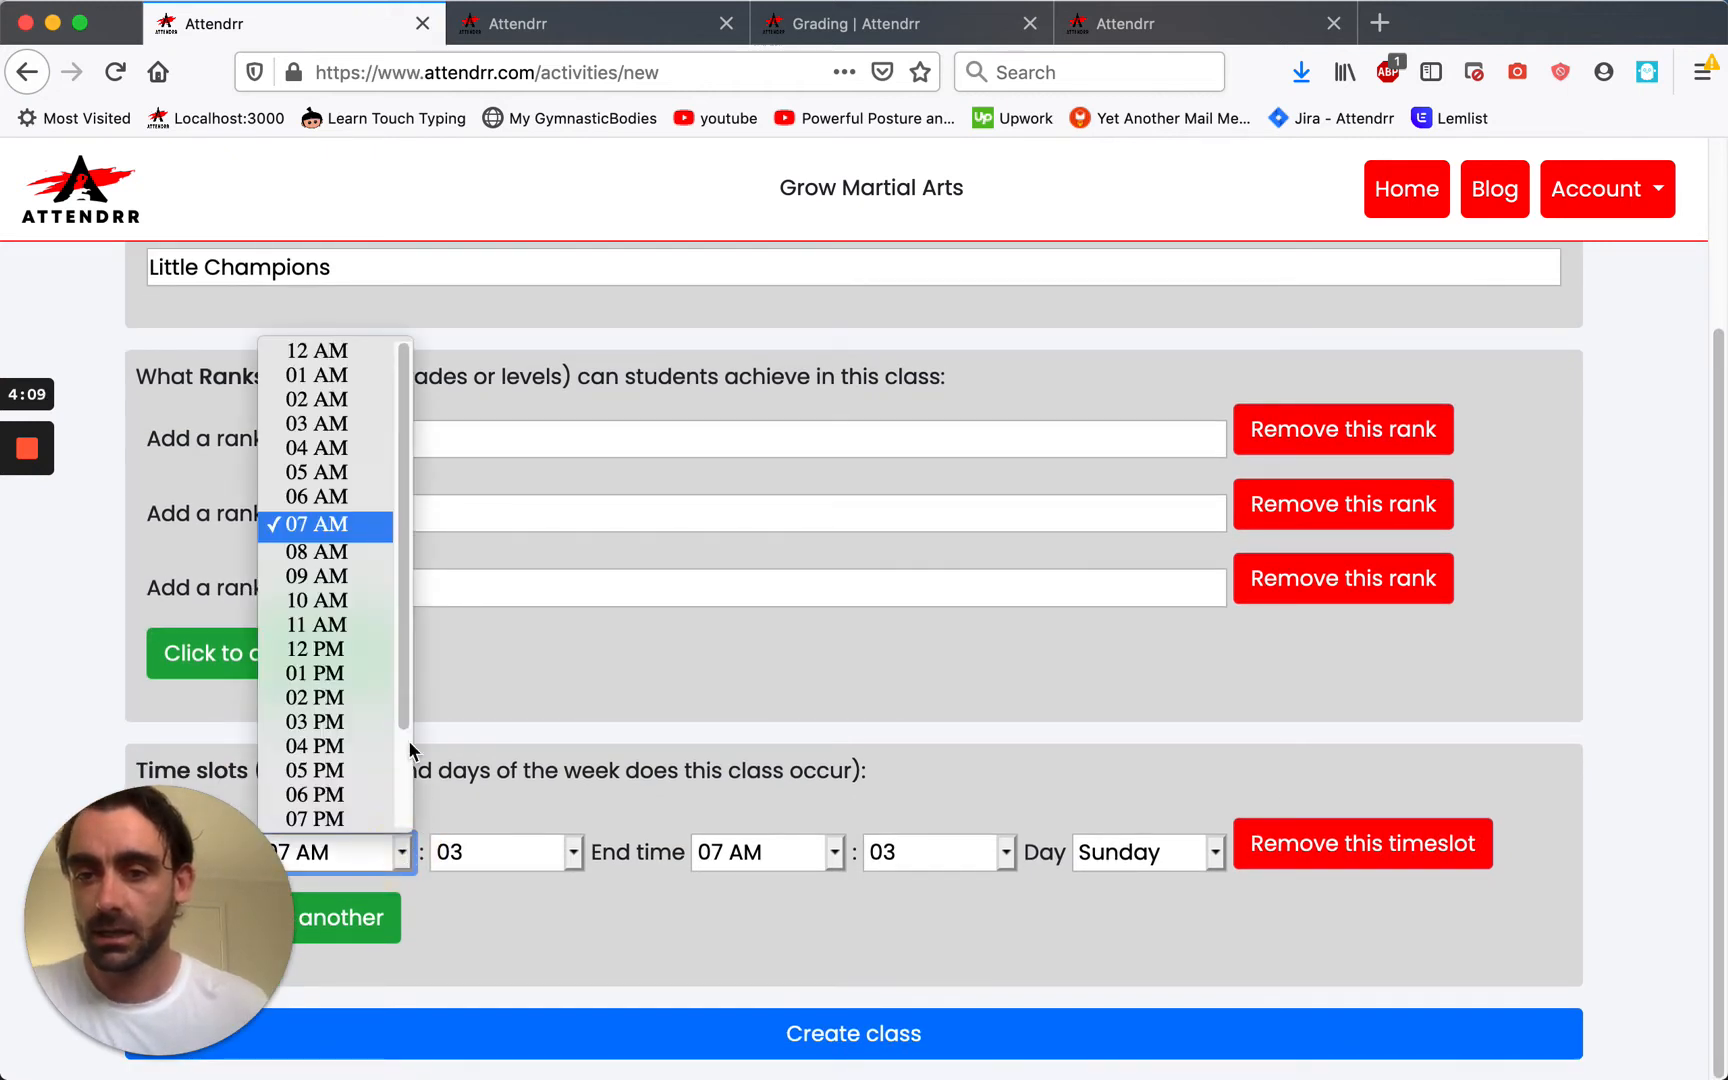
drag(405, 572, 409, 579)
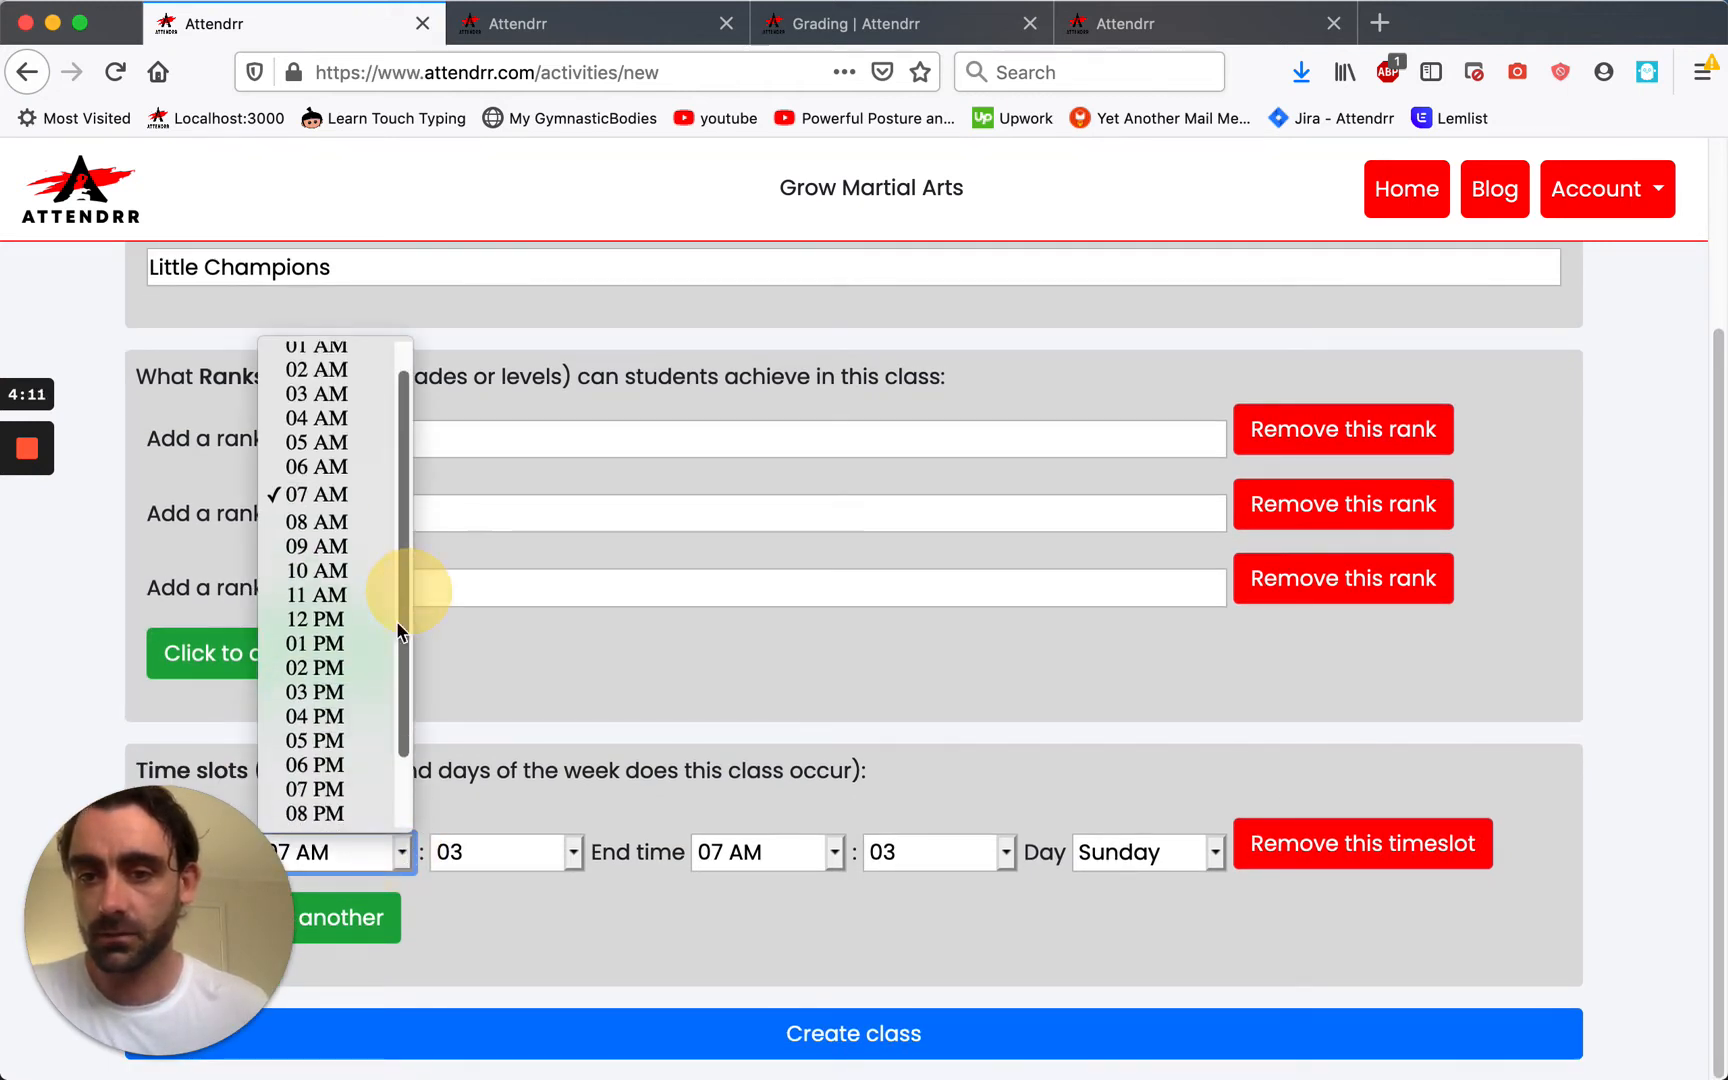
click(301, 717)
click(508, 856)
scroll(521, 789, down, 5)
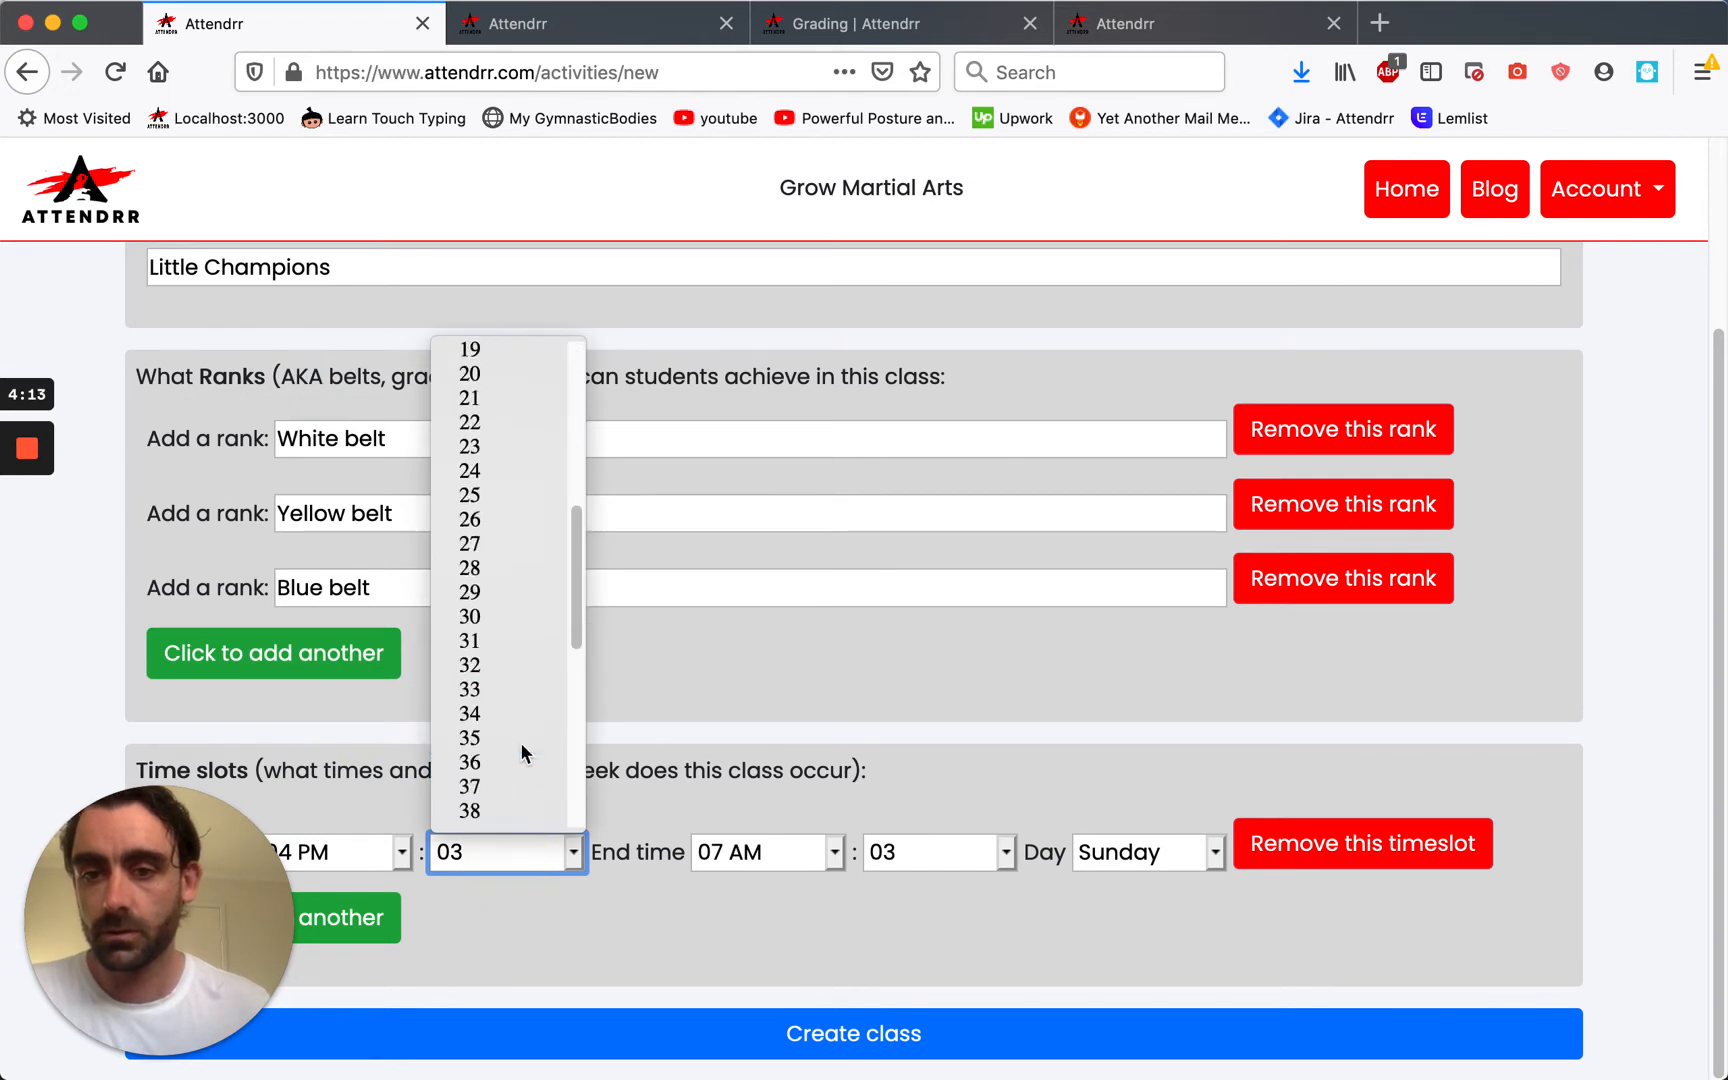
click(505, 613)
click(800, 866)
scroll(771, 764, down, 3)
click(777, 678)
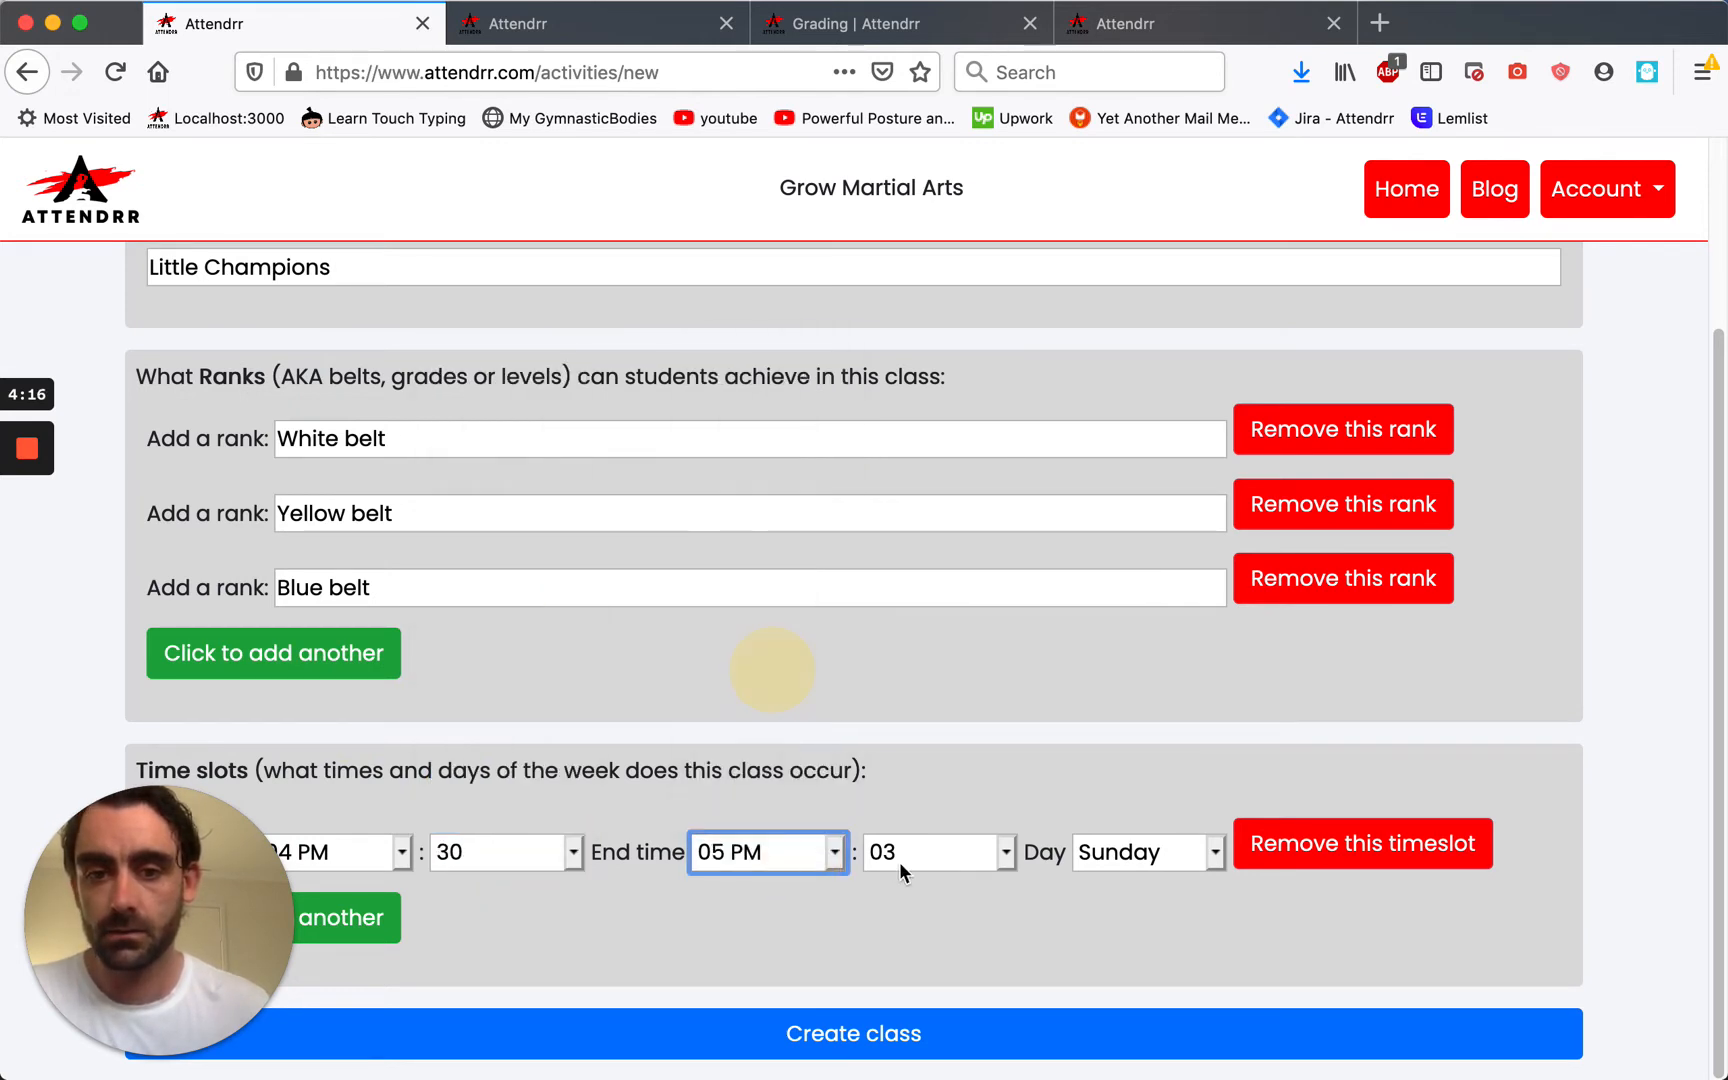
click(905, 860)
scroll(930, 752, down, 4)
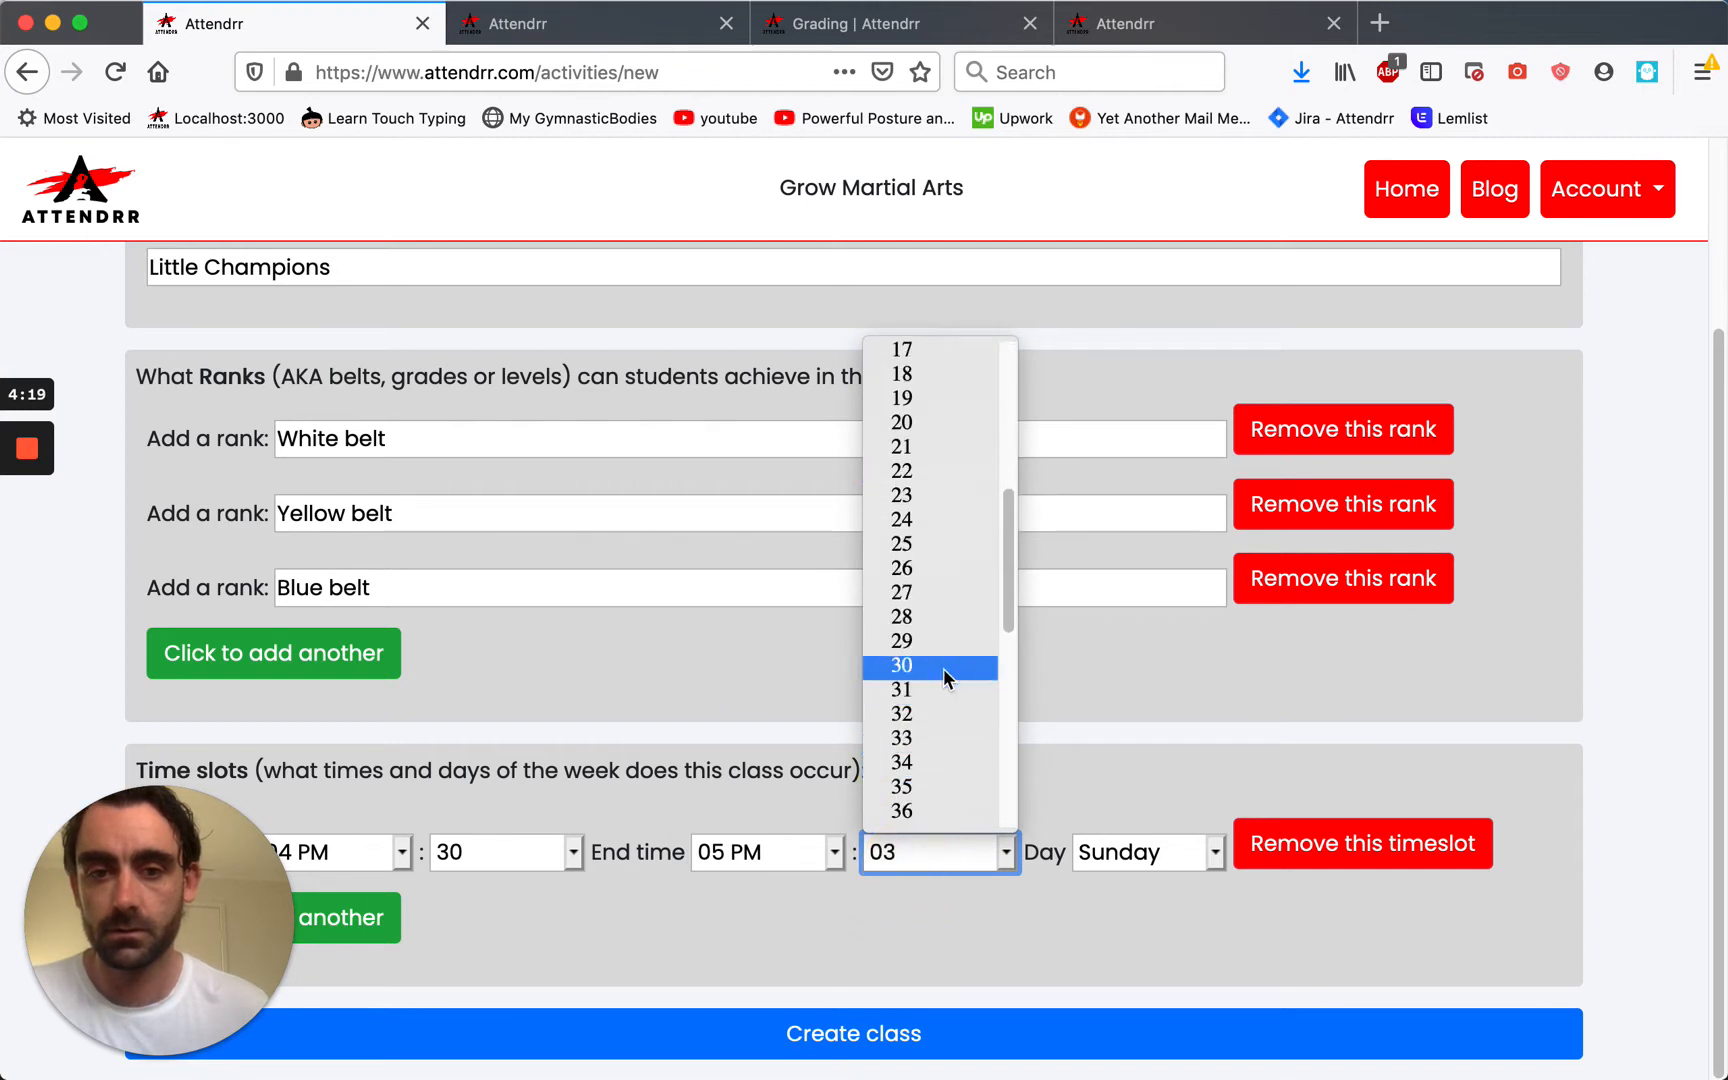
click(944, 665)
Schedule Little Champions on Monday and create the class.
click(1126, 852)
click(1143, 857)
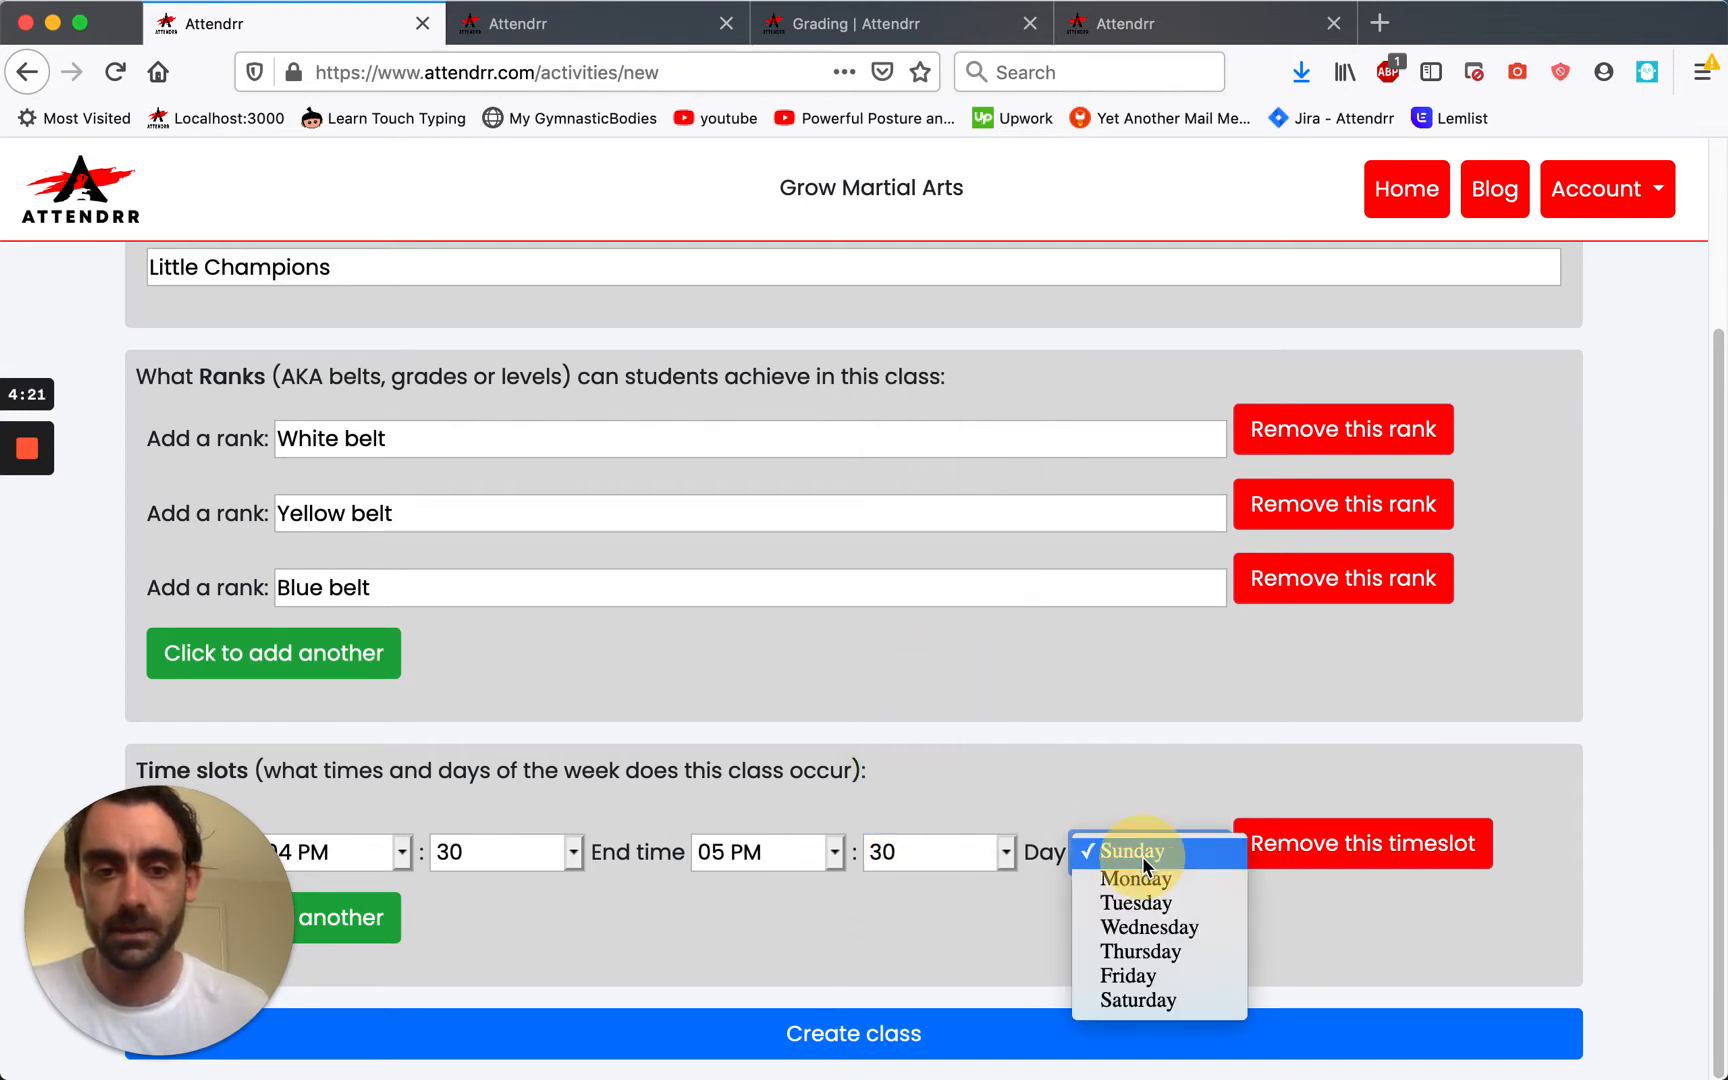
click(1152, 880)
click(636, 1046)
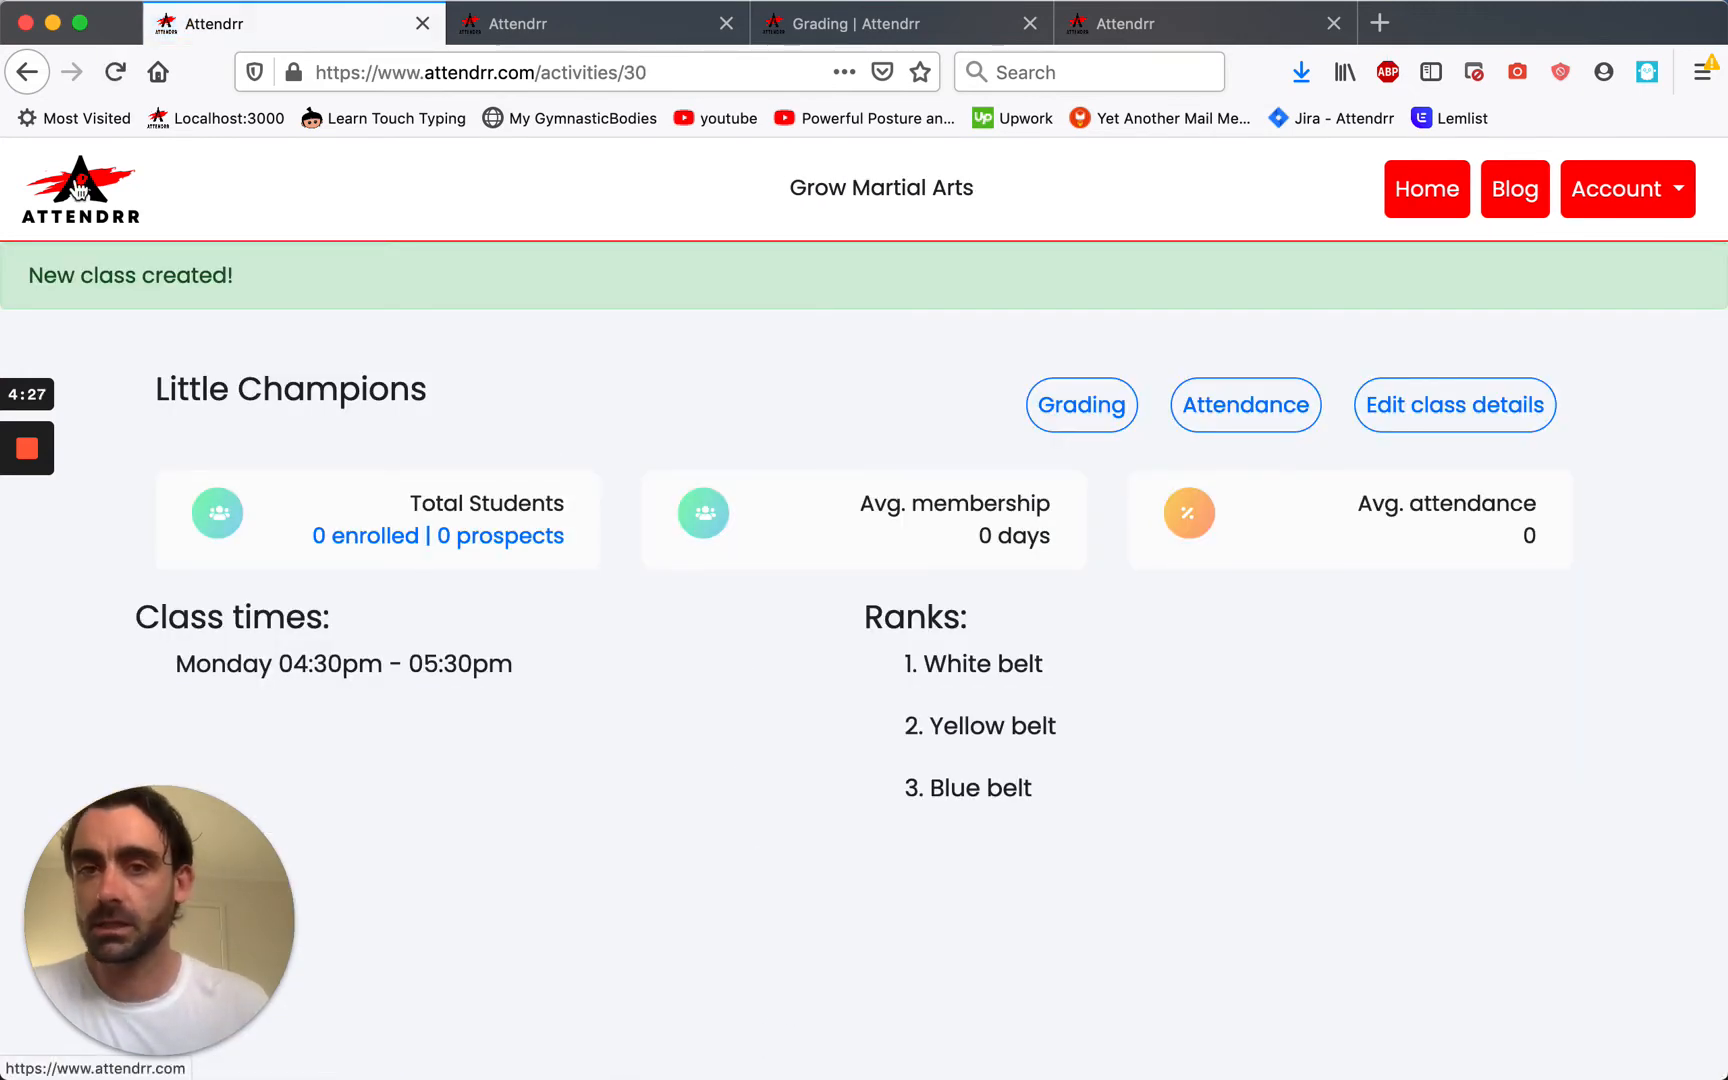
Return to the dashboard and open the New Payment Plan form from the green banner.
click(78, 190)
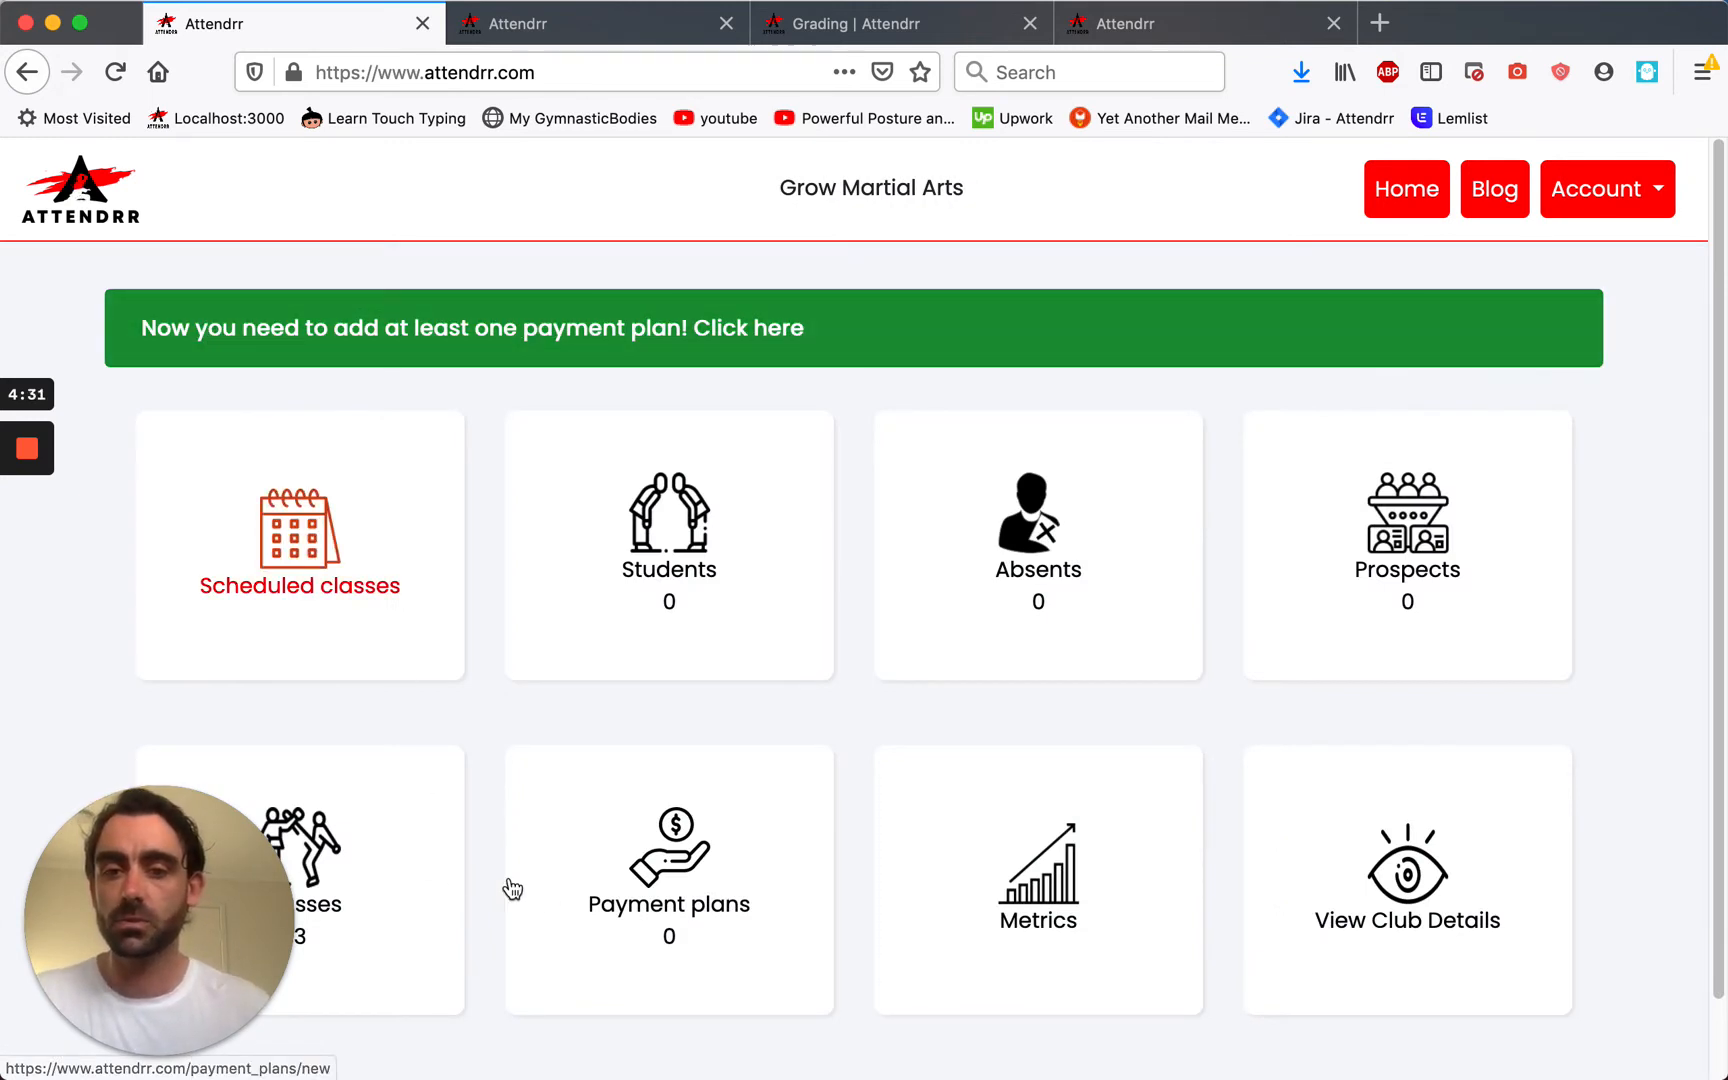
click(765, 330)
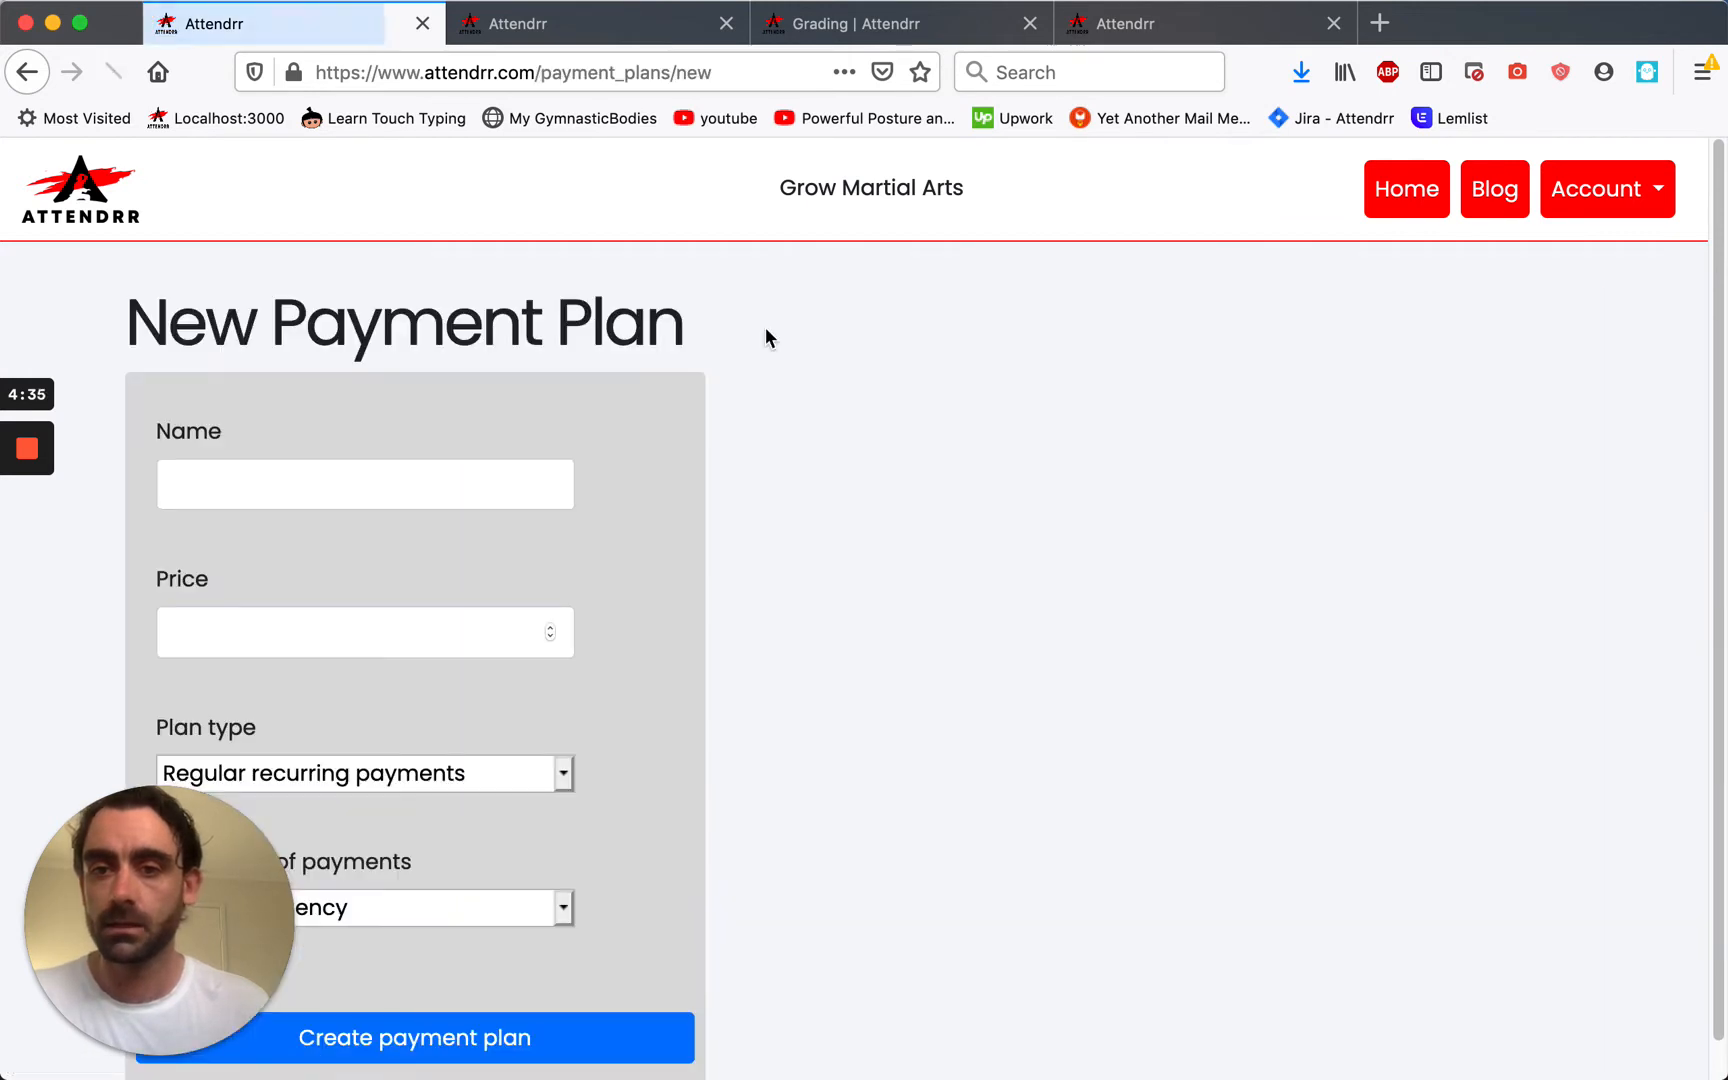
Create a payment plan named Silver at $20.00 with Weekly billing frequency.
click(507, 482)
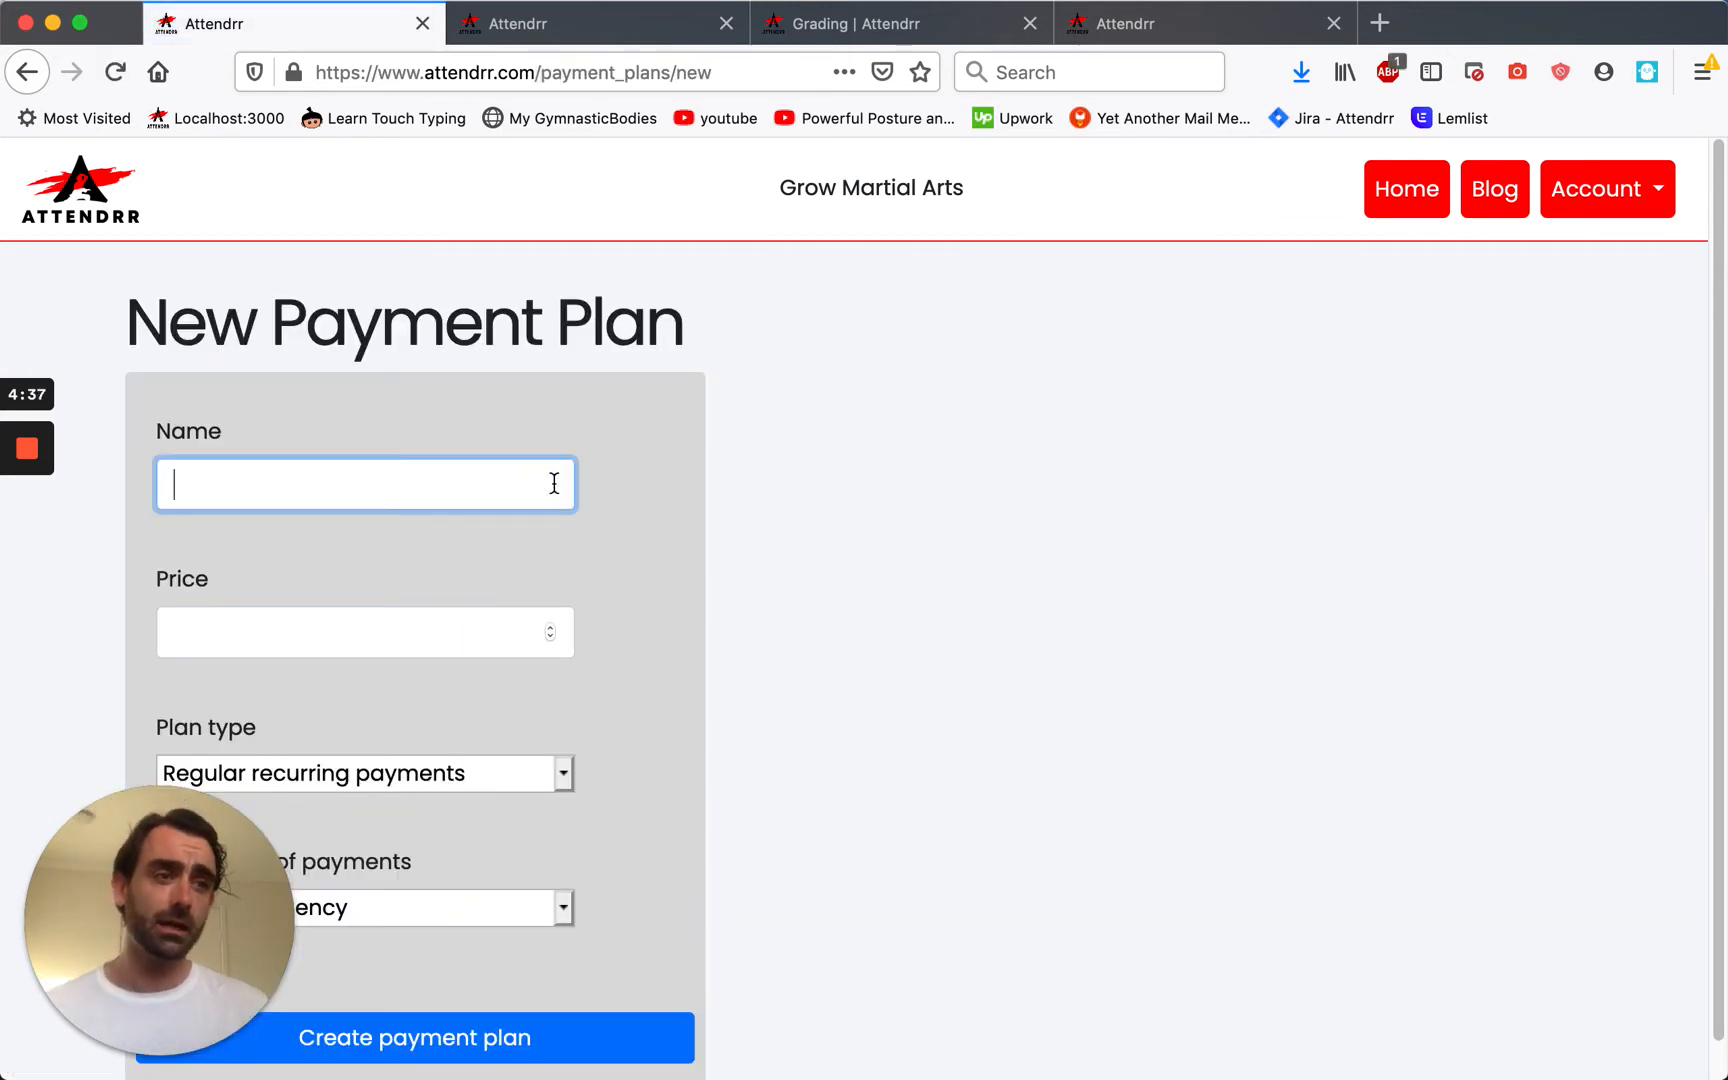
text(Silver)
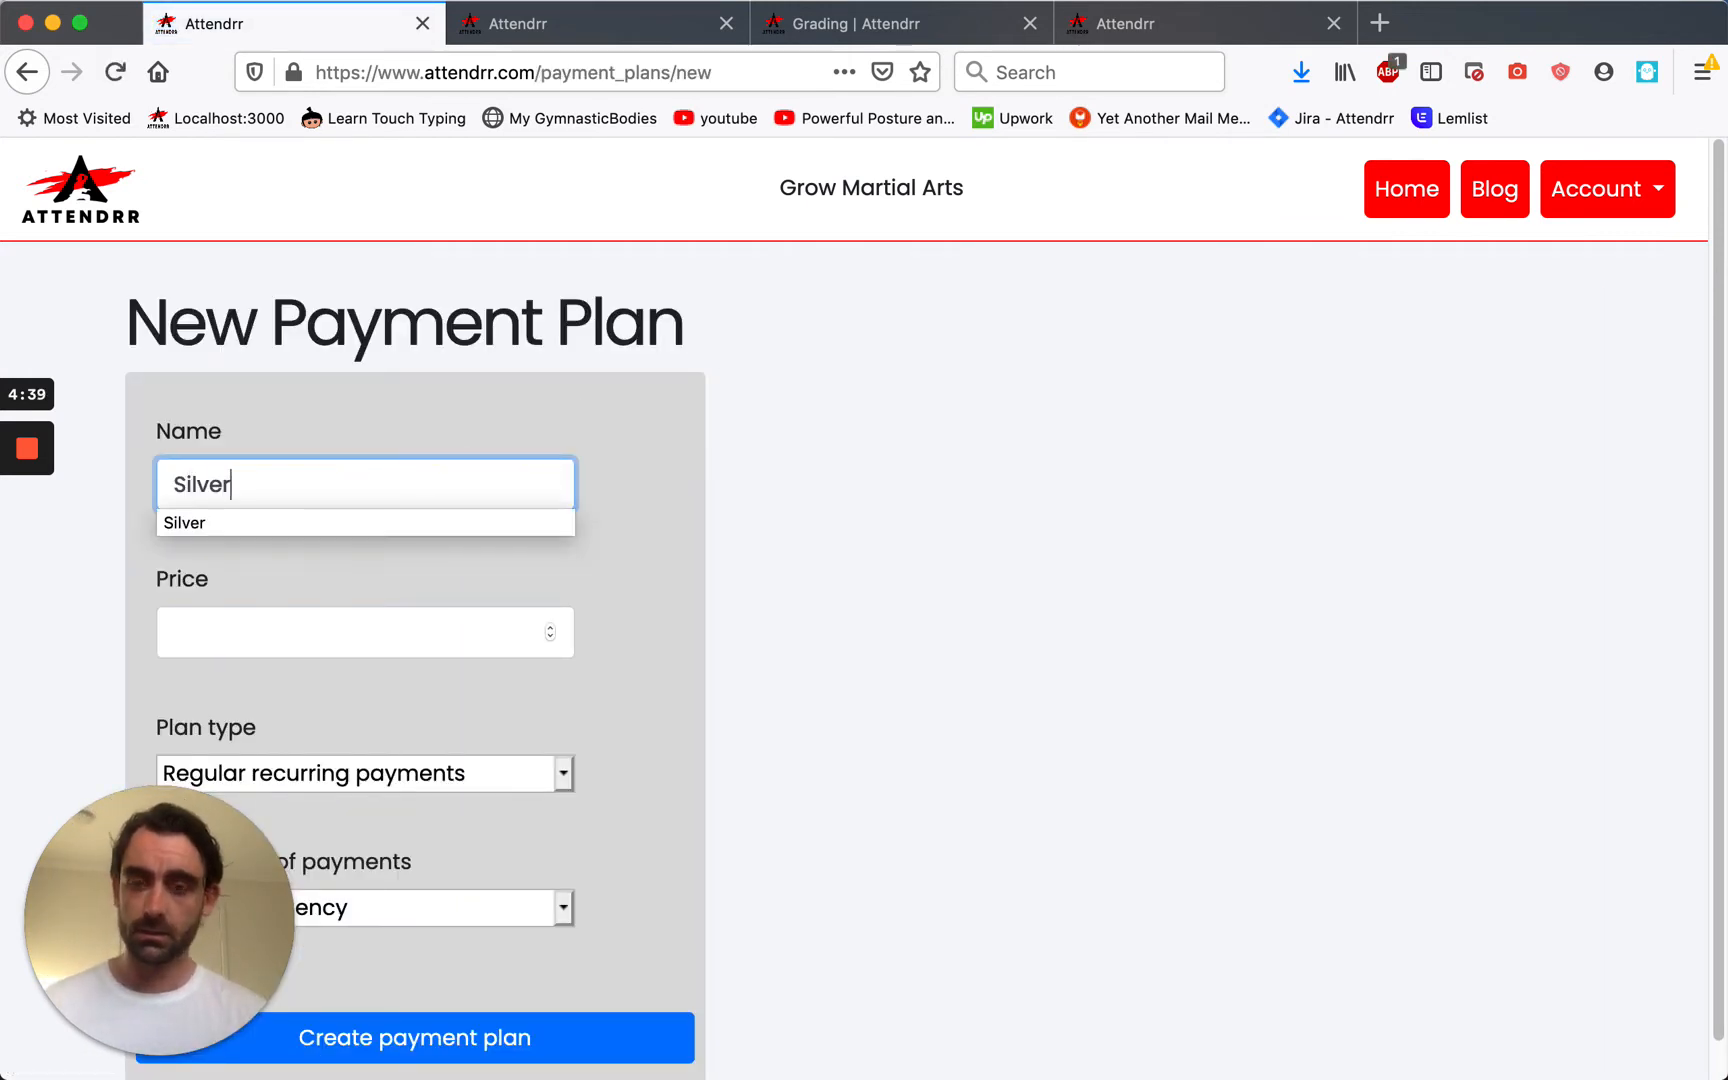
key(Tab)
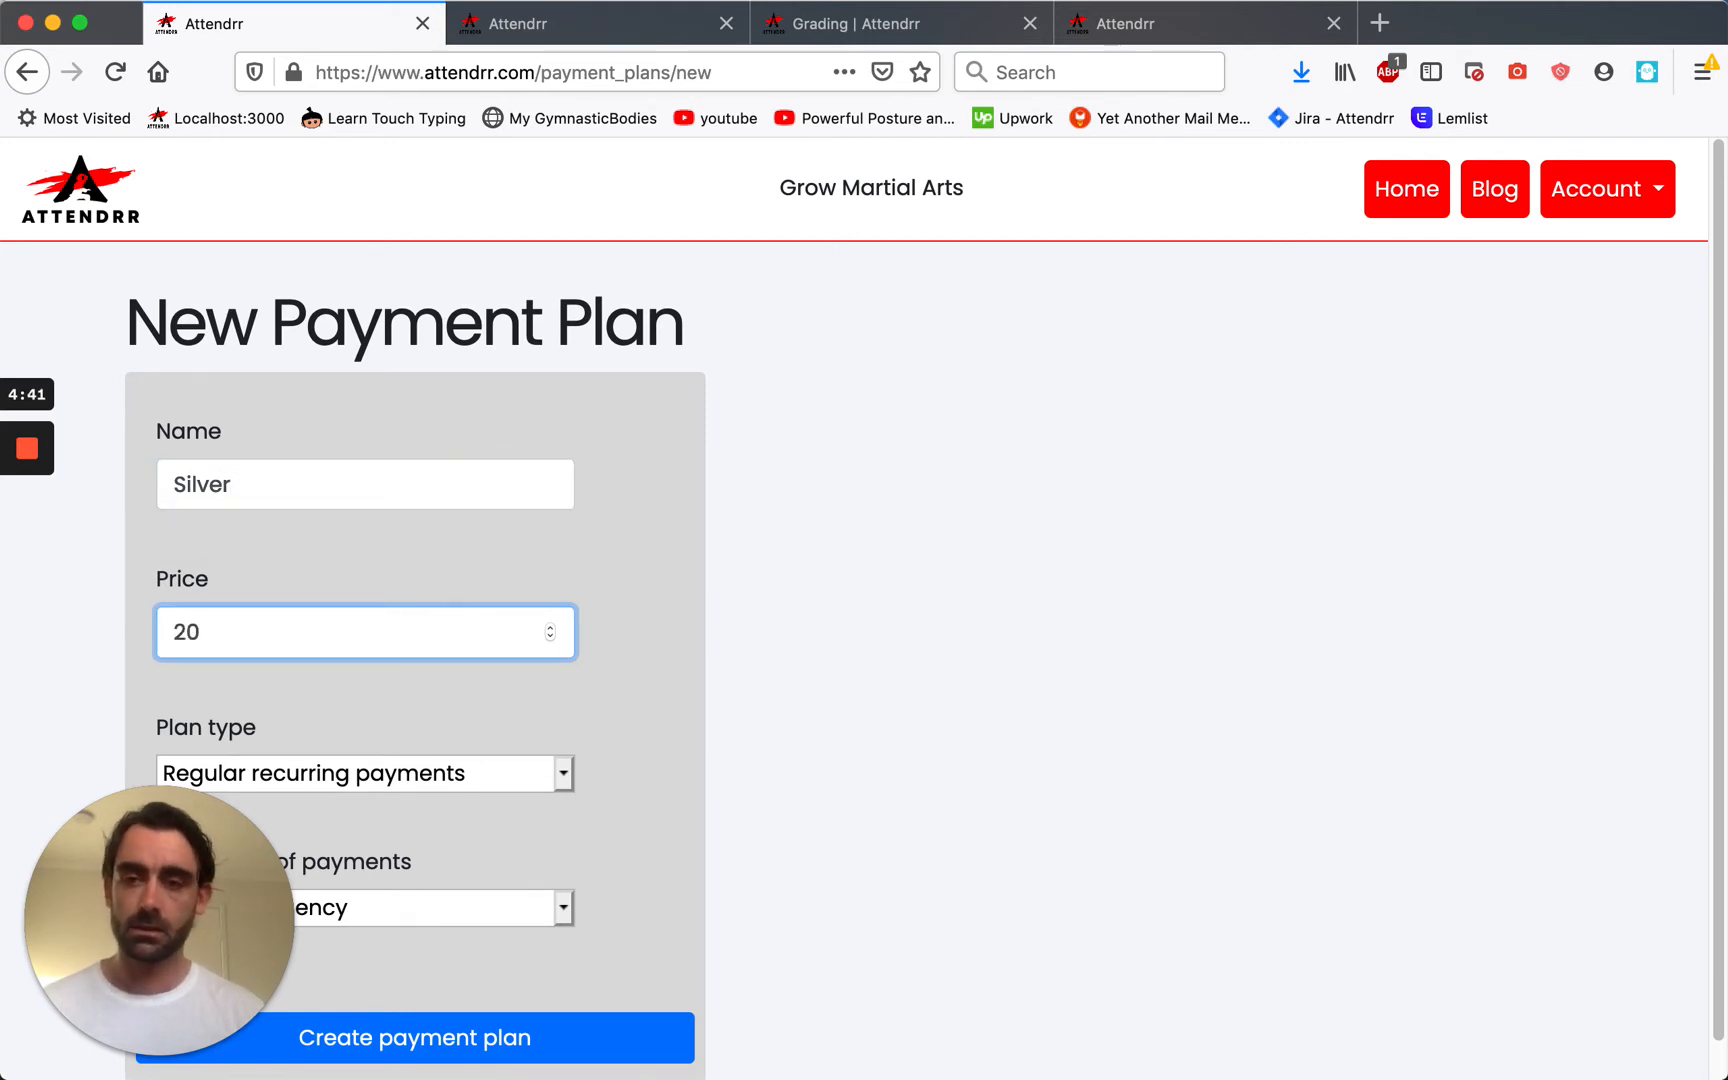
scroll(722, 633, down, 1)
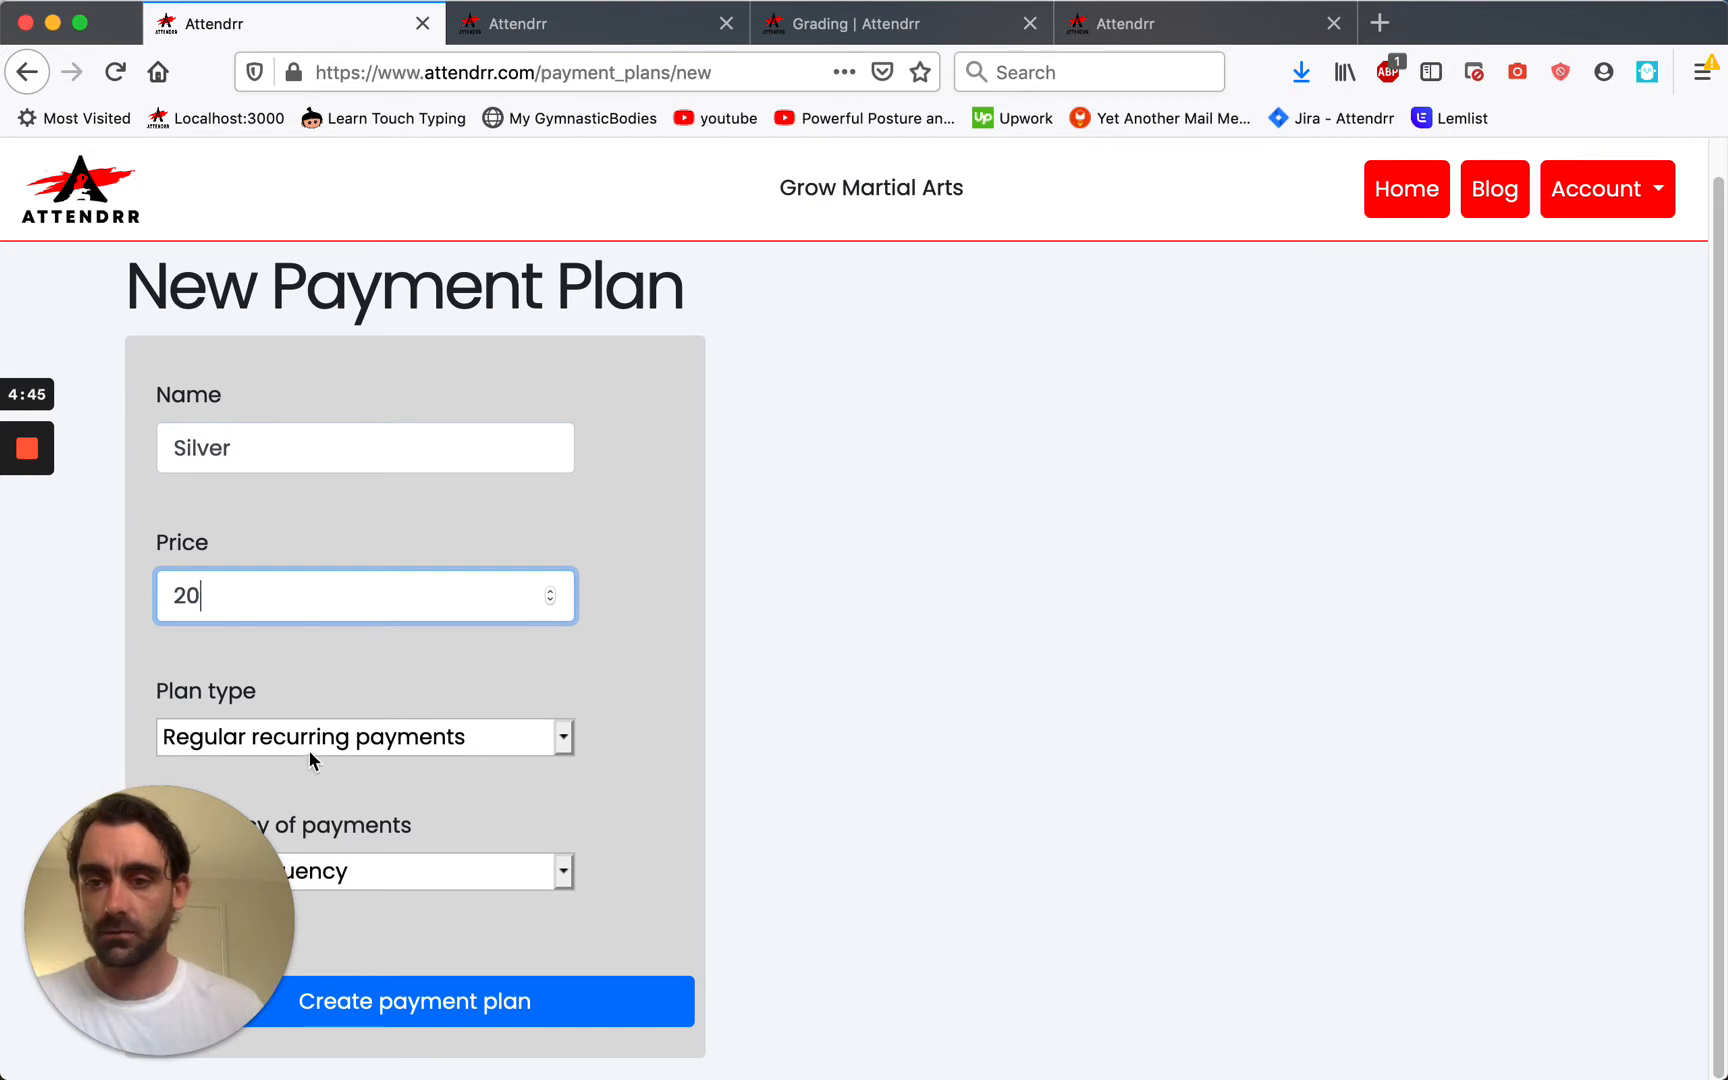
drag(1500, 22, 1655, 38)
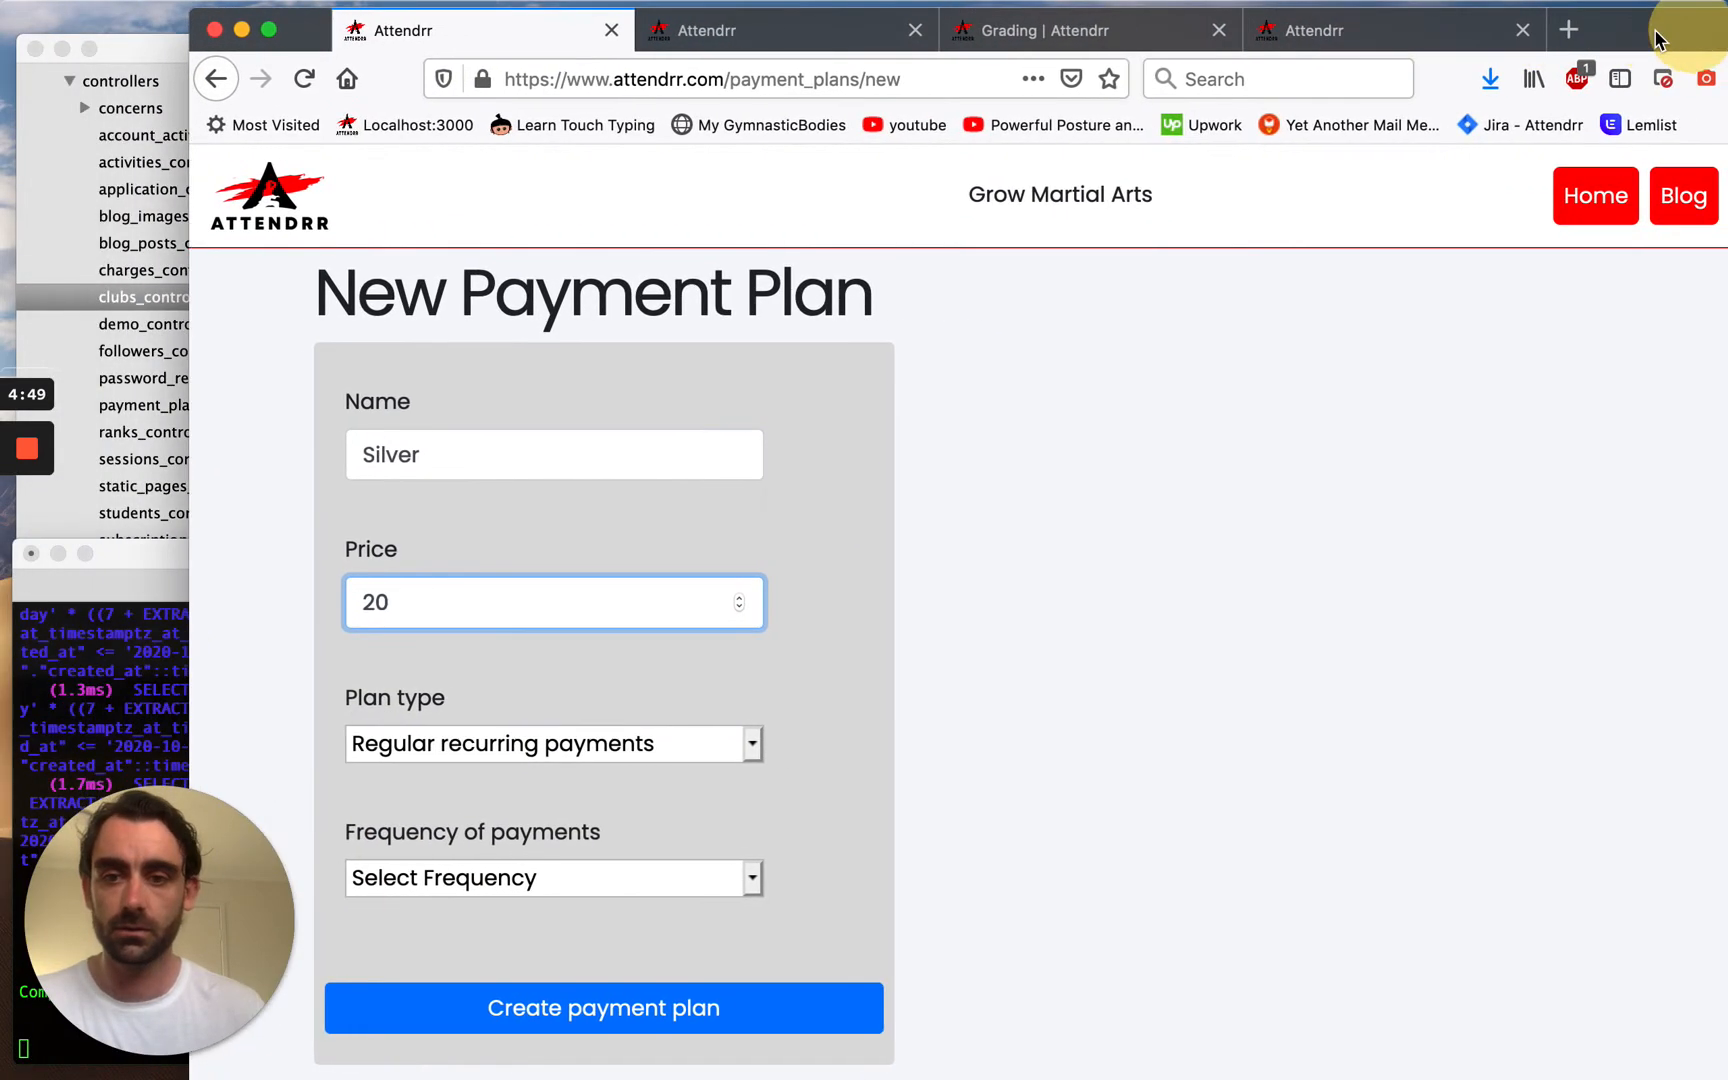
click(760, 887)
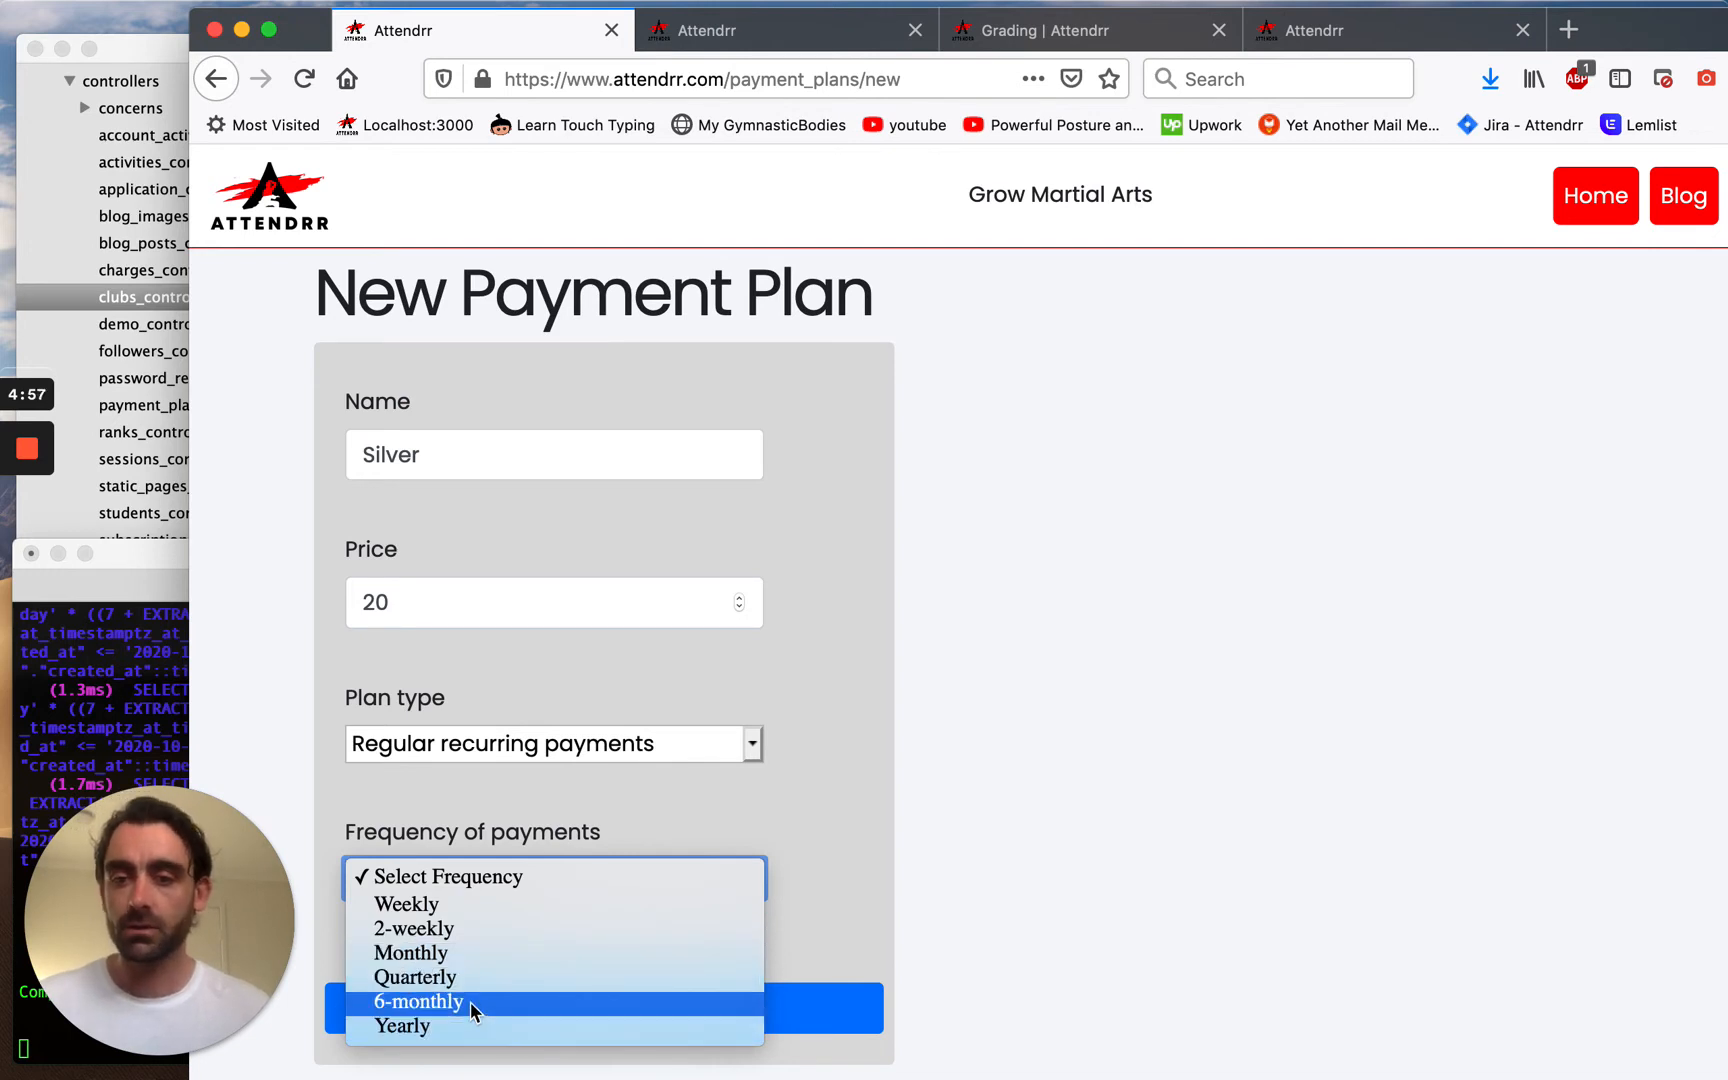
click(487, 910)
click(514, 1012)
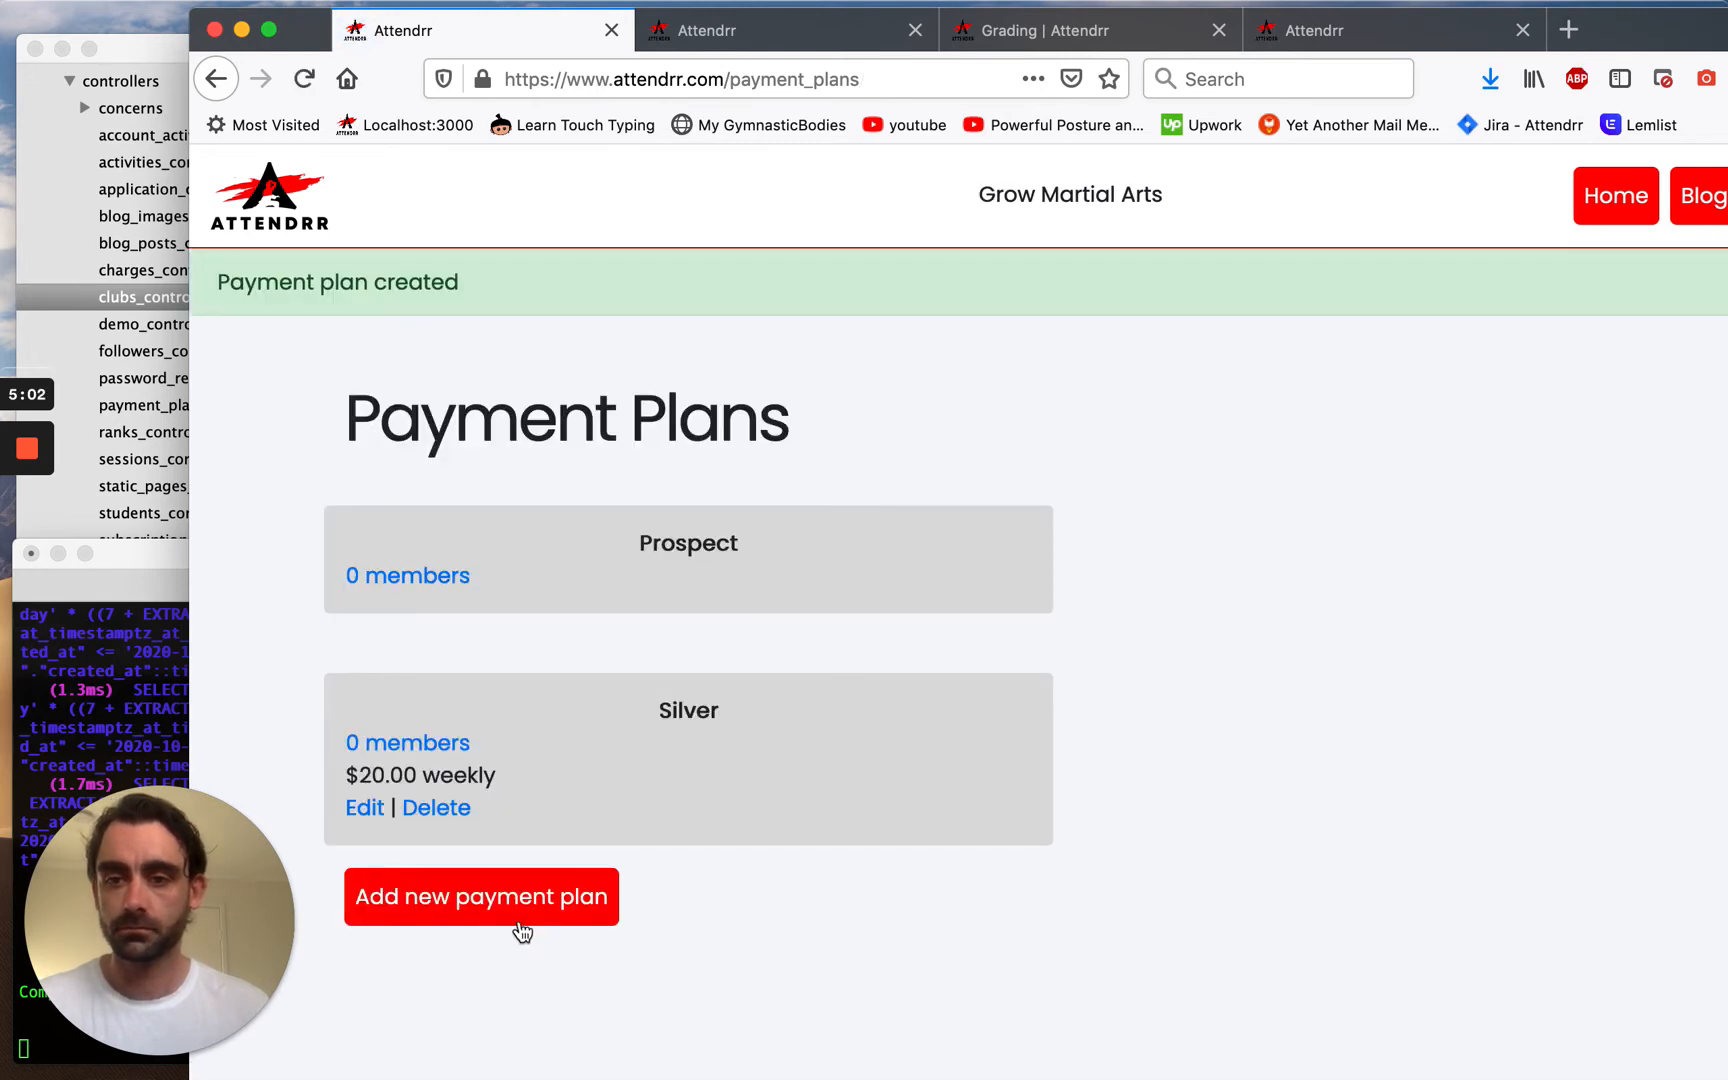
Create a 'Gold' payment plan at $30.00, regular recurring payments billed weekly.
click(508, 918)
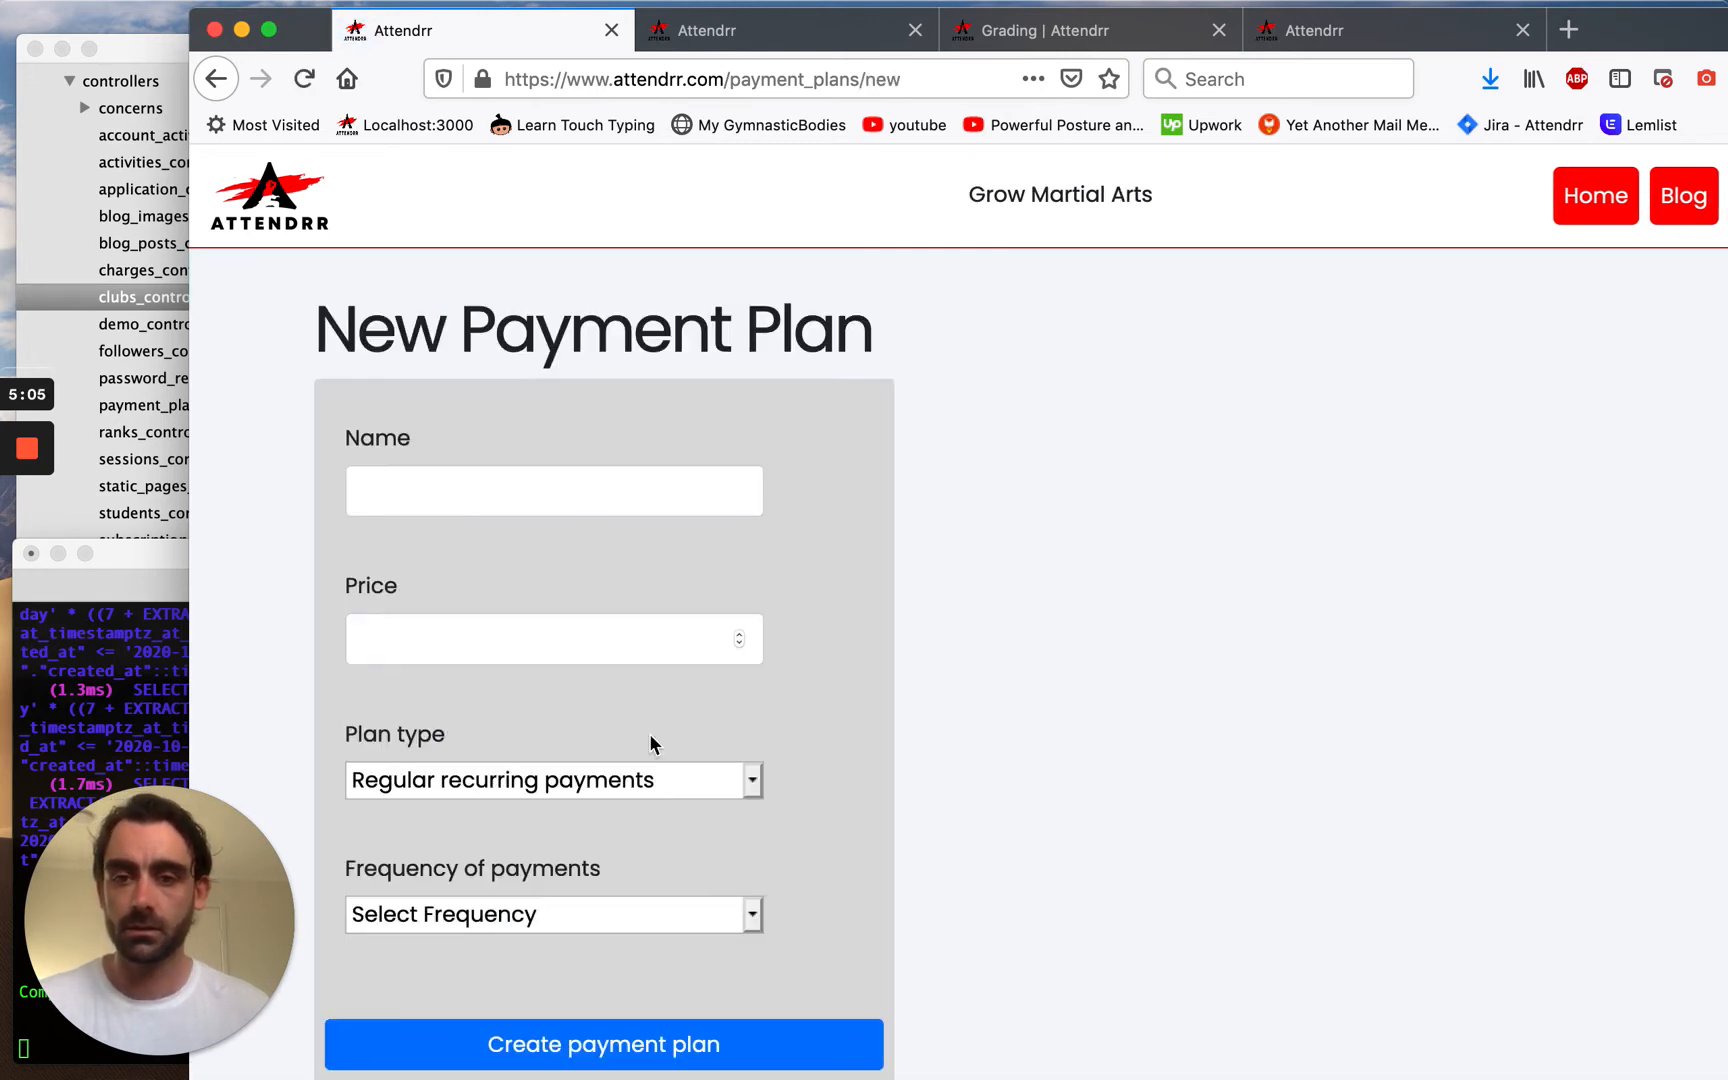
click(520, 483)
text(Gold)
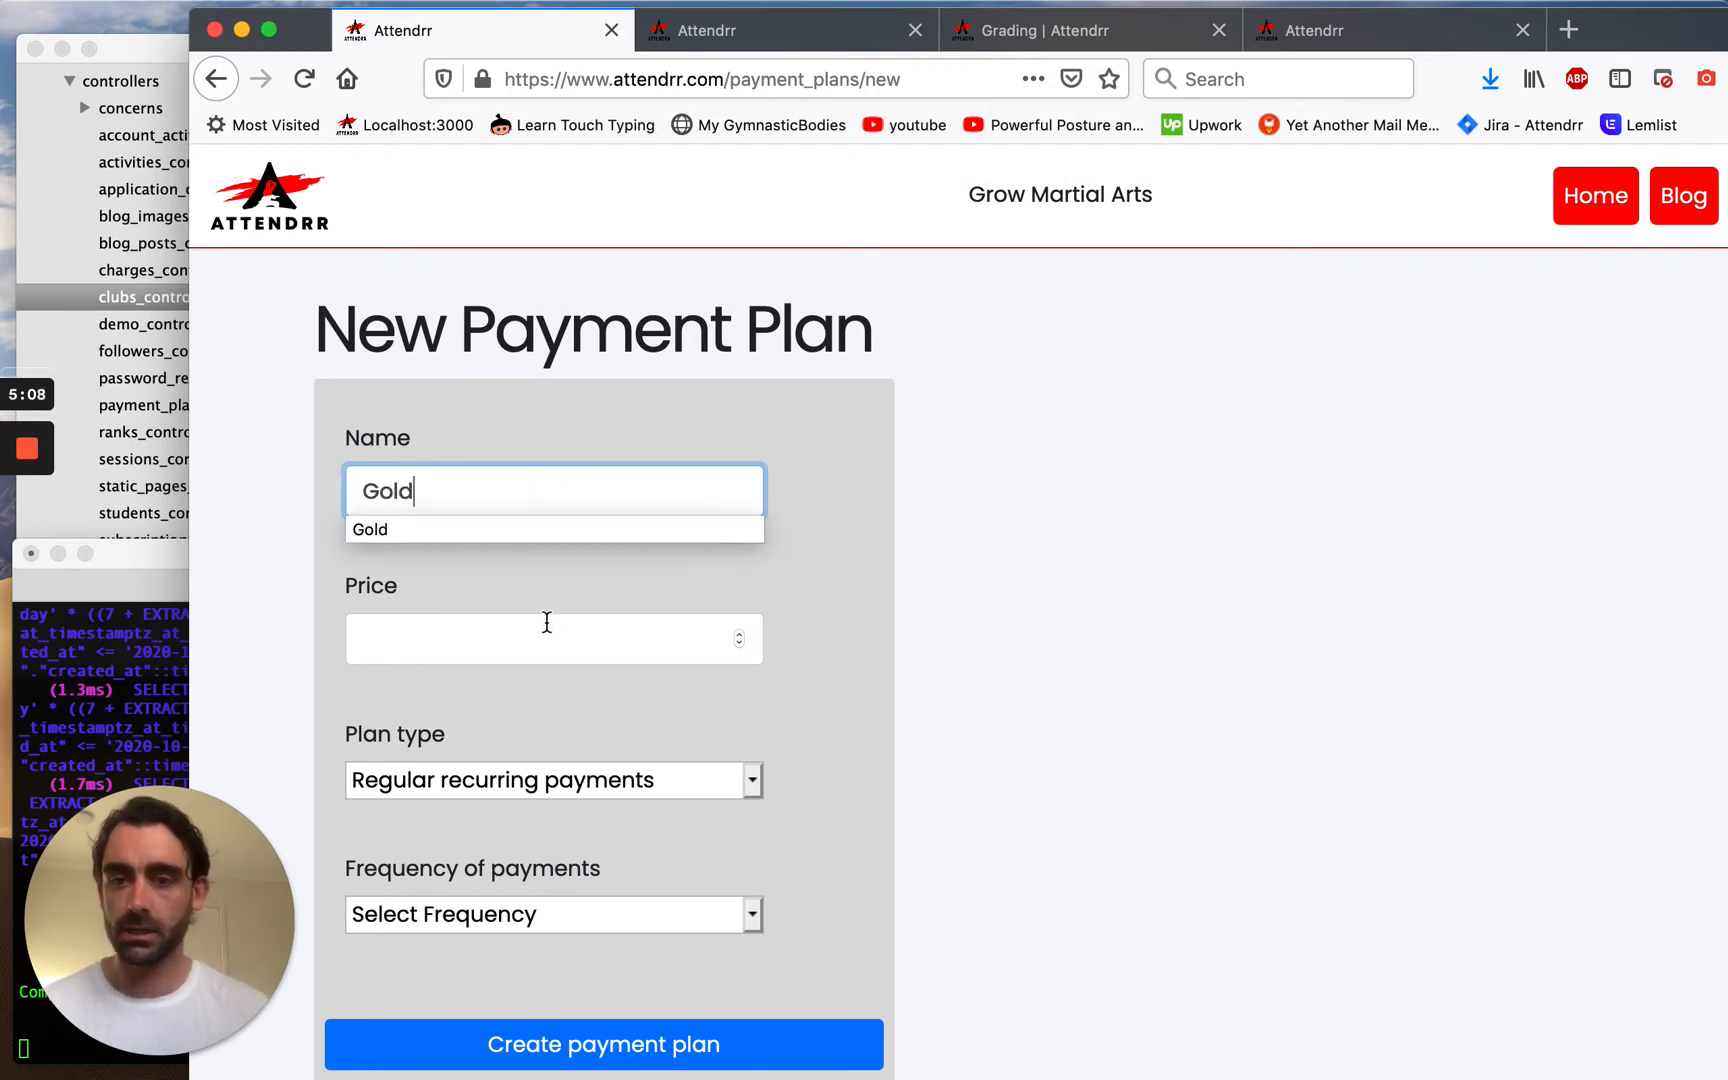
click(547, 622)
text(30)
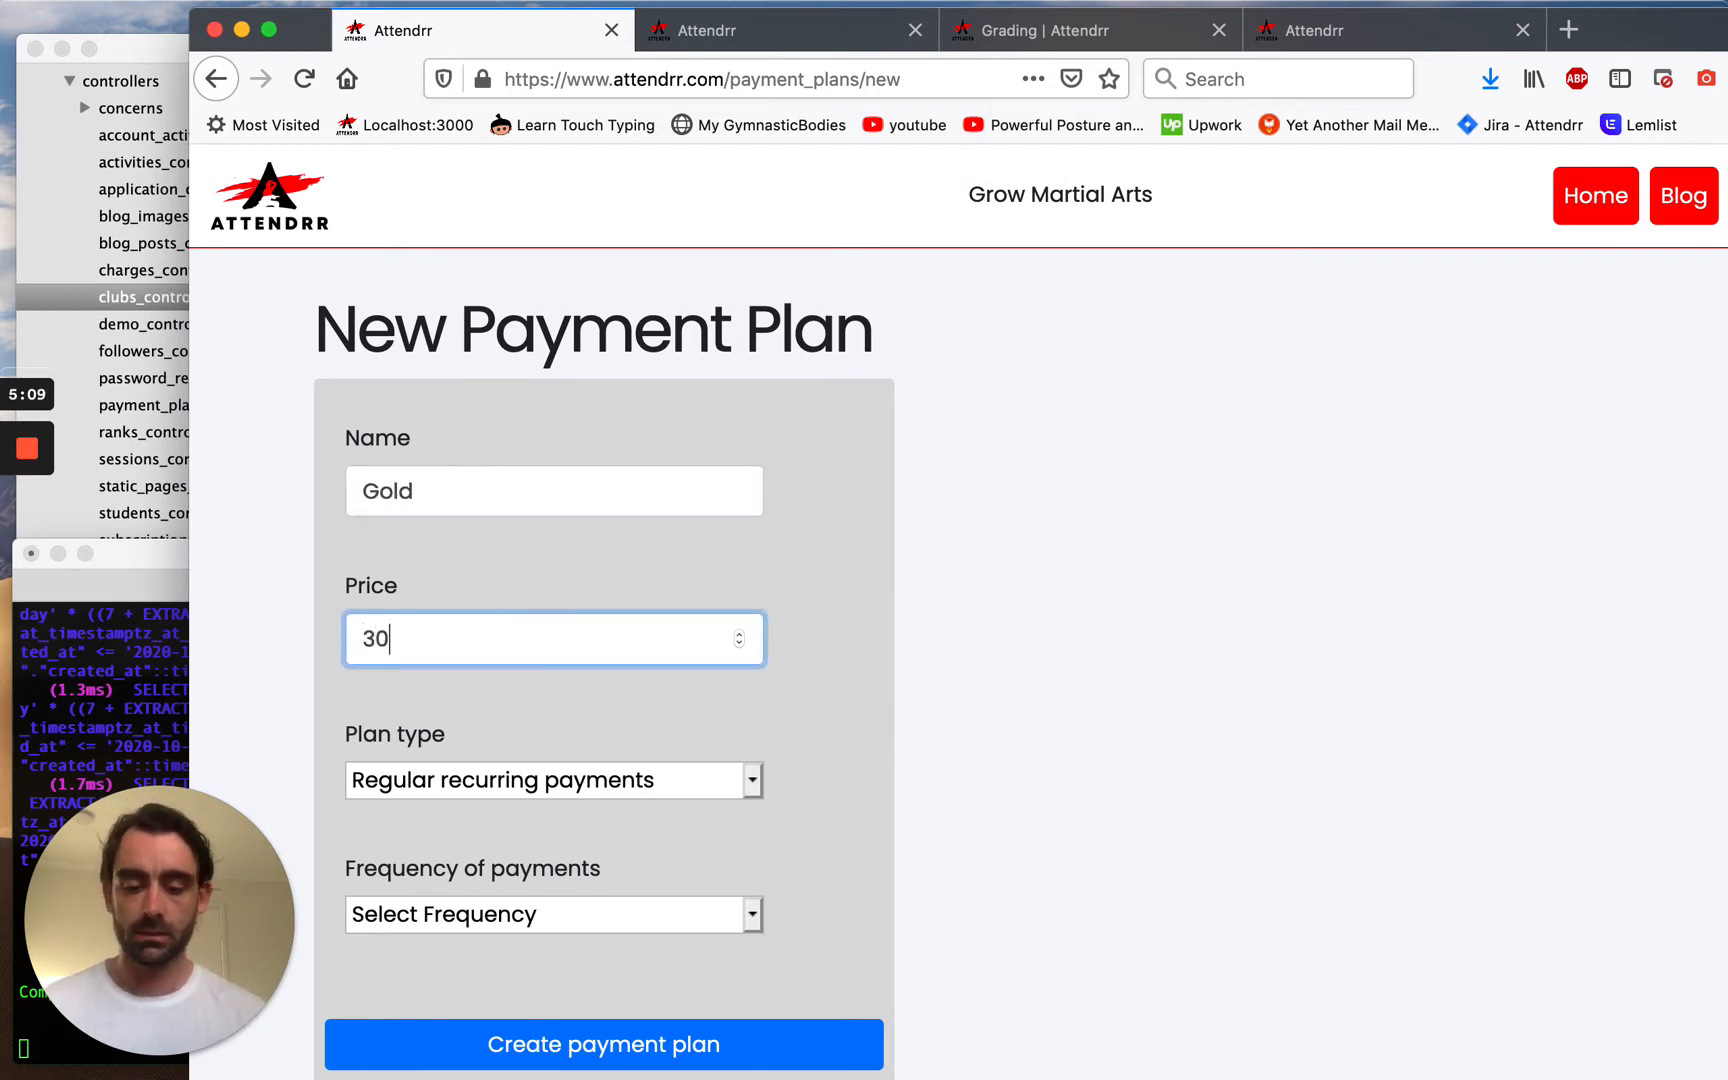
click(567, 782)
click(567, 776)
click(567, 932)
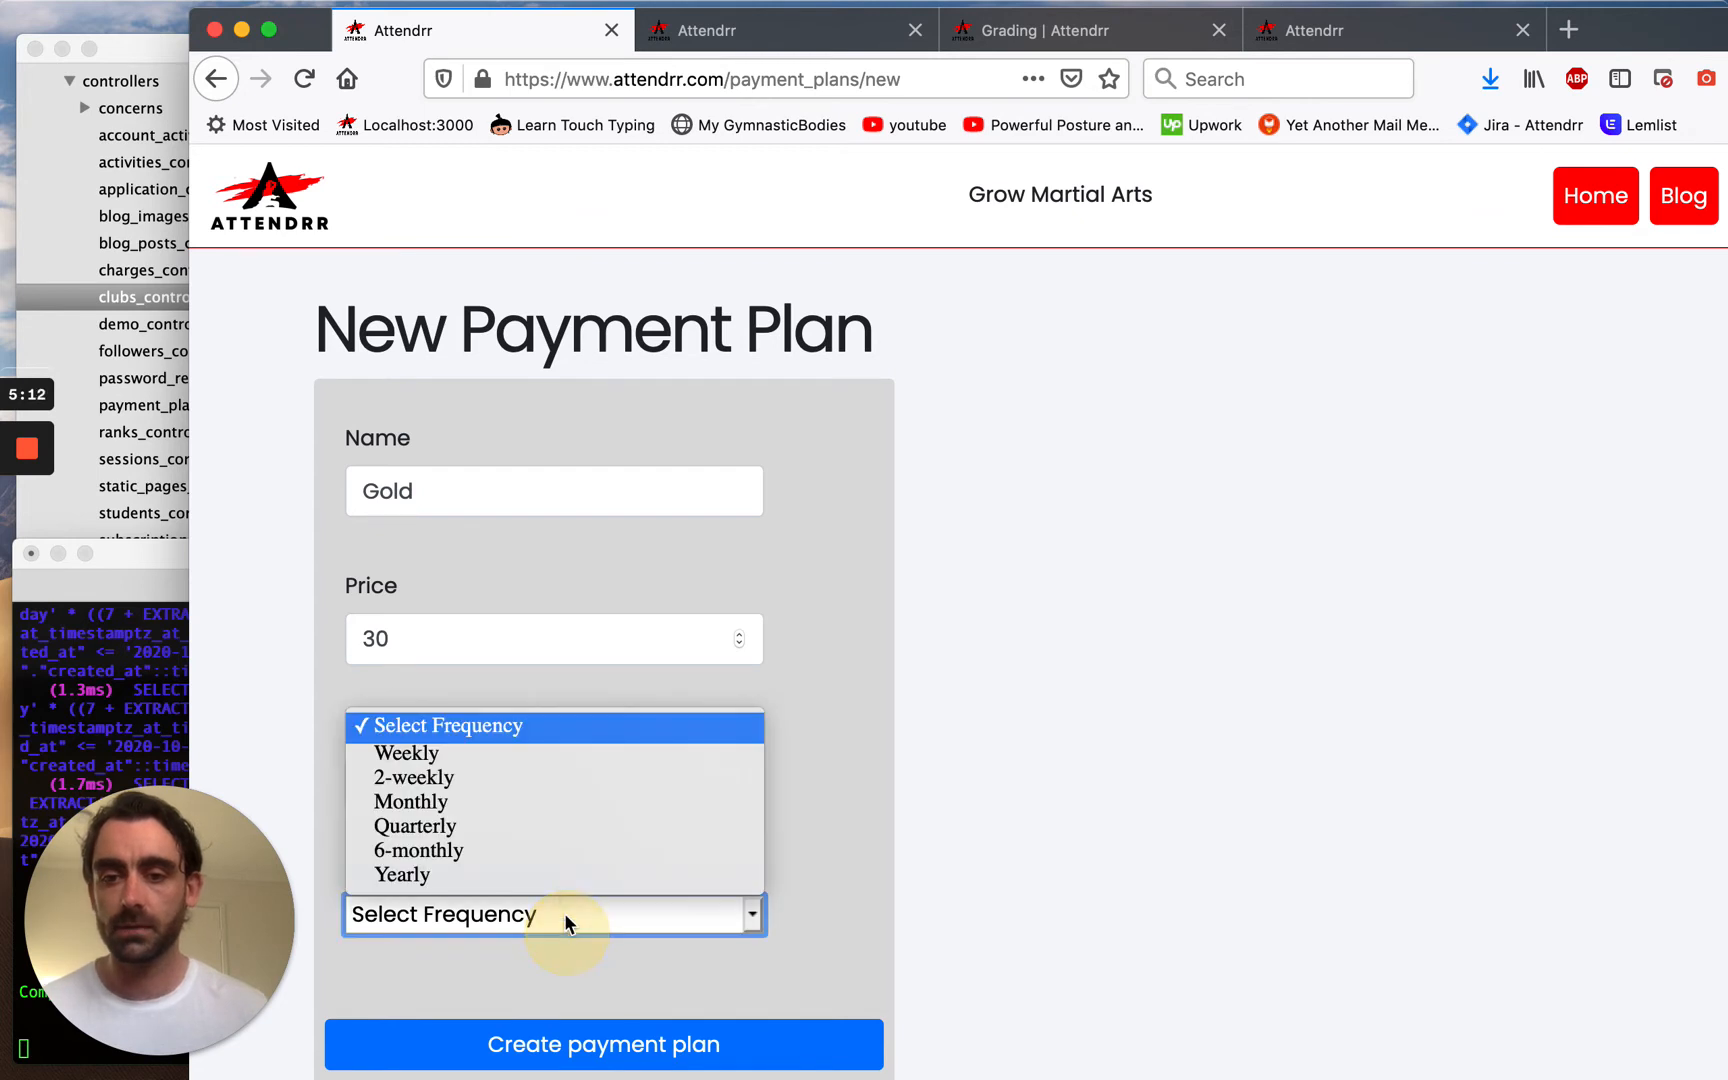
click(518, 758)
click(571, 1040)
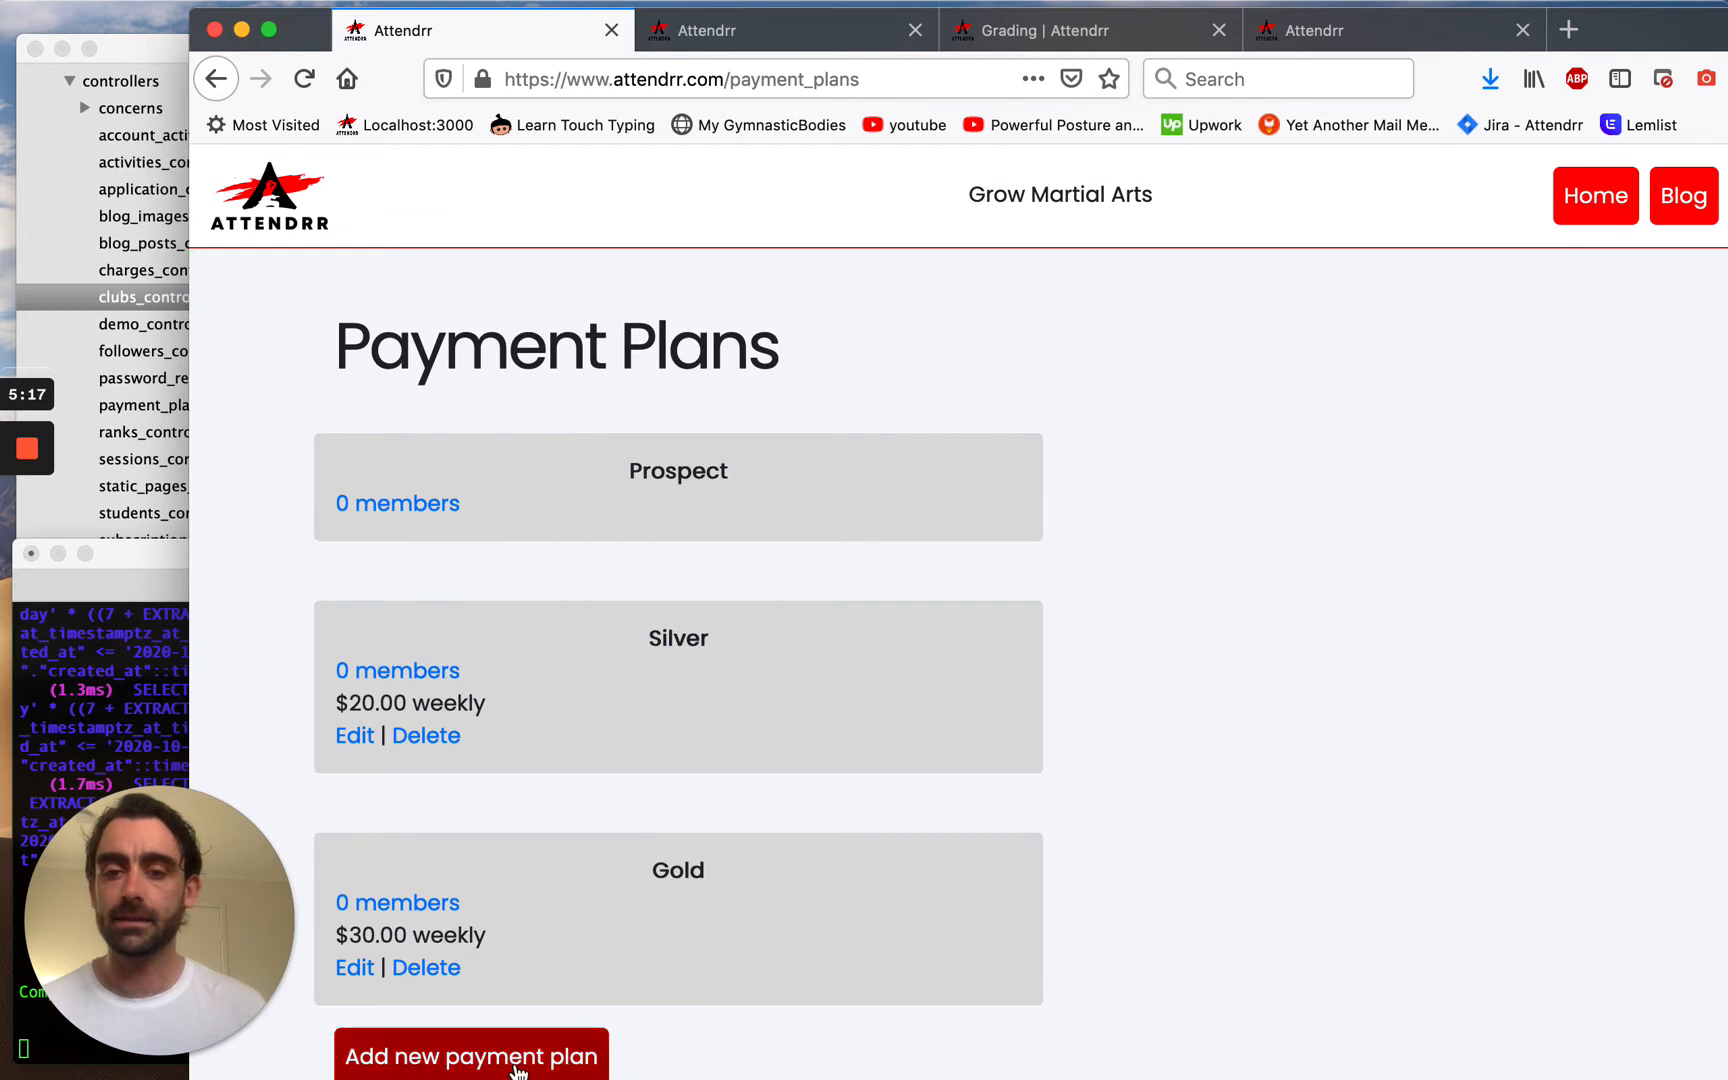
Create a '10-class pass' class-package plan priced 250 with 10 classes per package.
click(515, 1052)
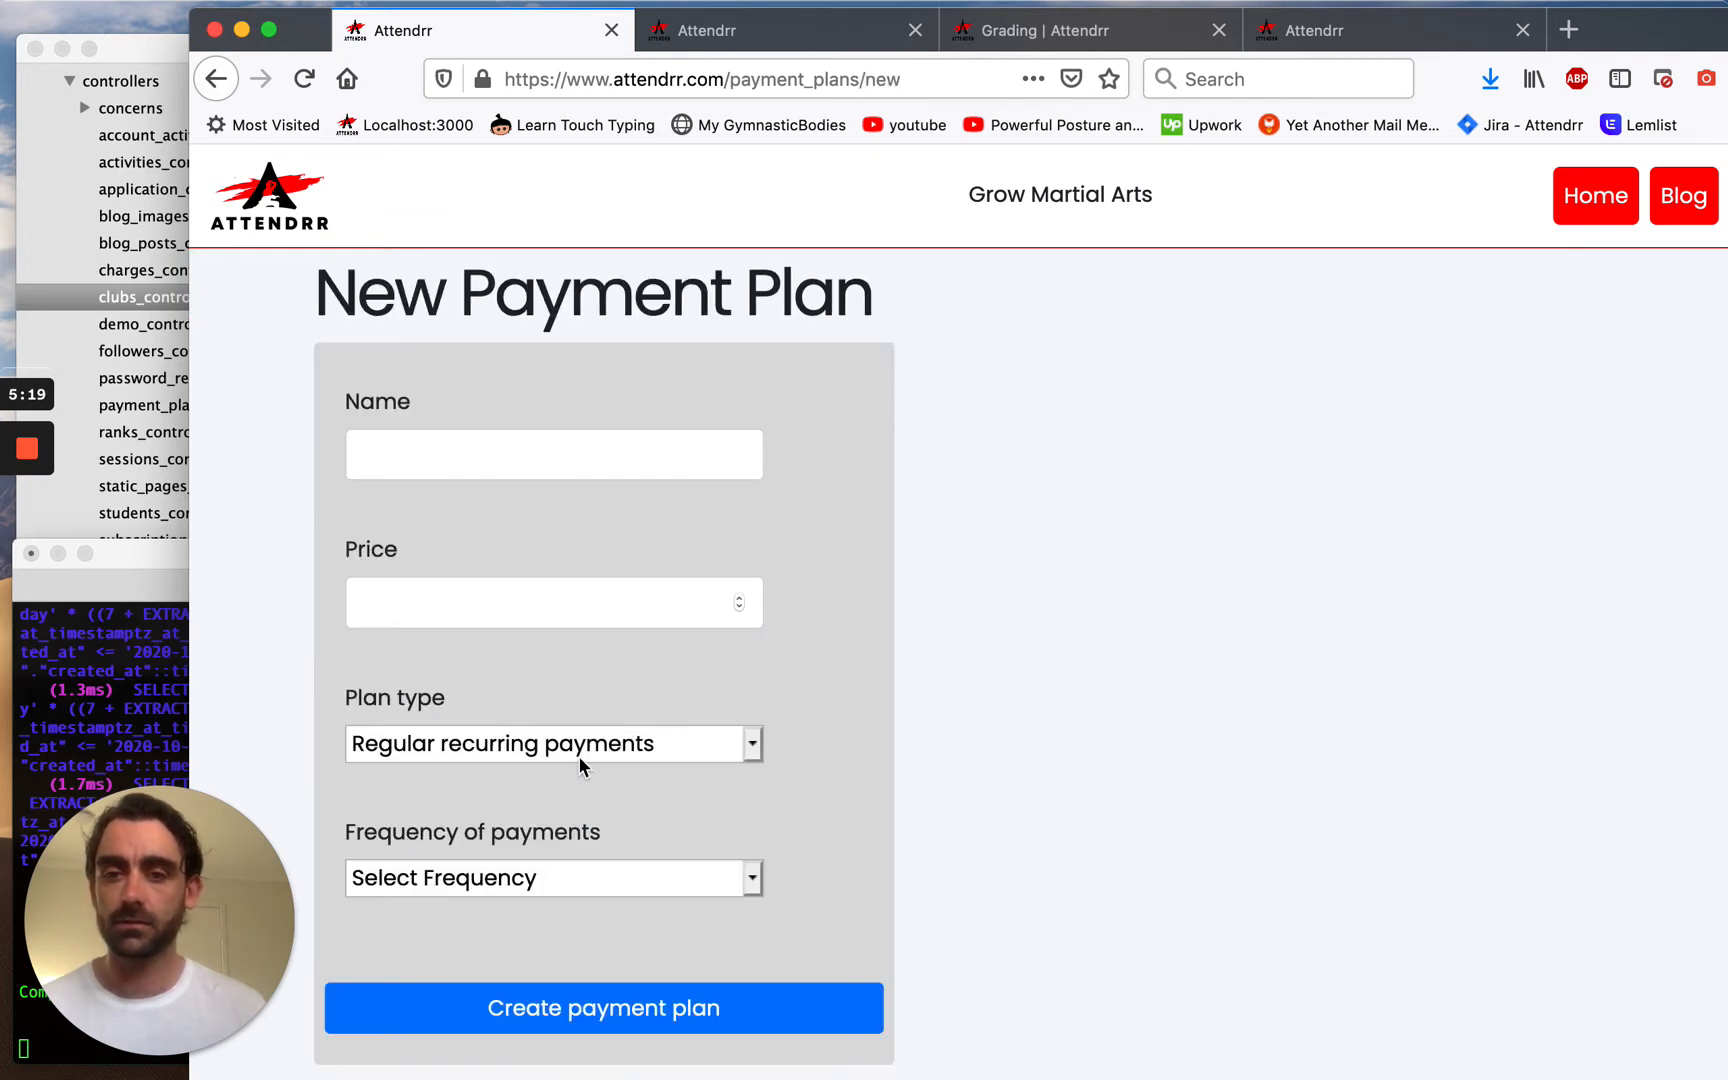
click(561, 431)
text(10-class pass)
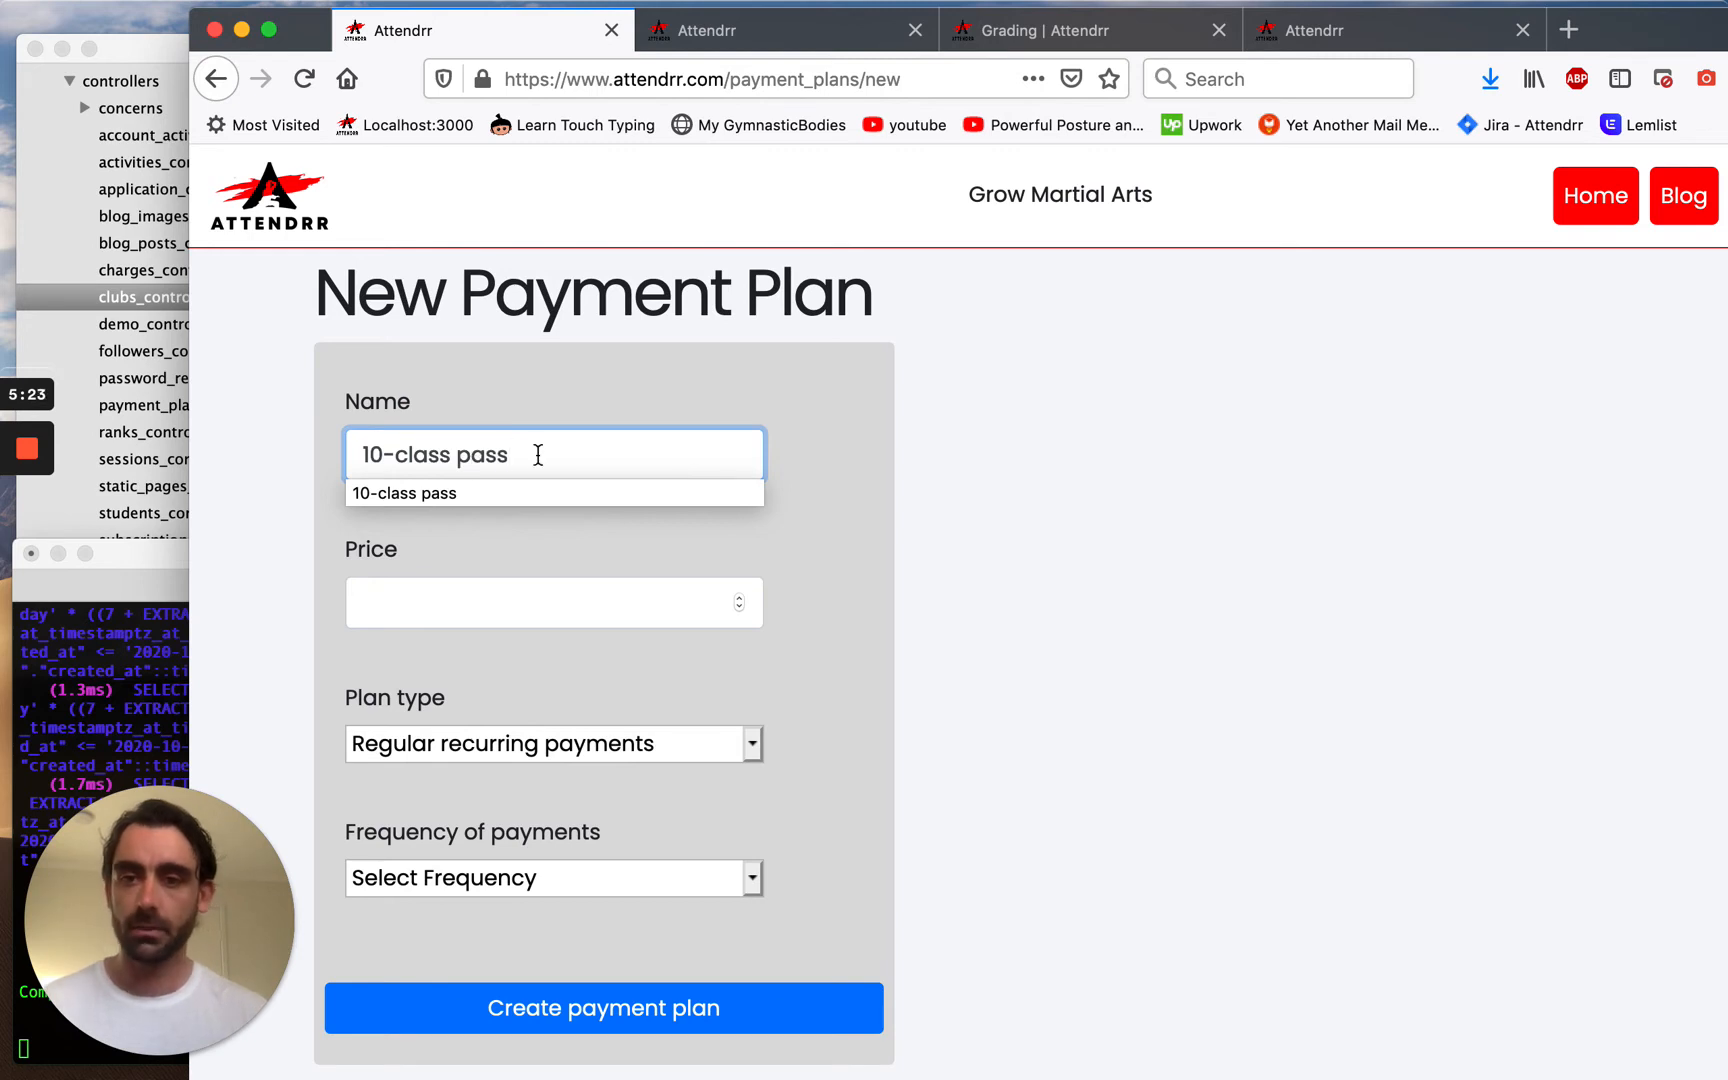
click(541, 586)
text(250)
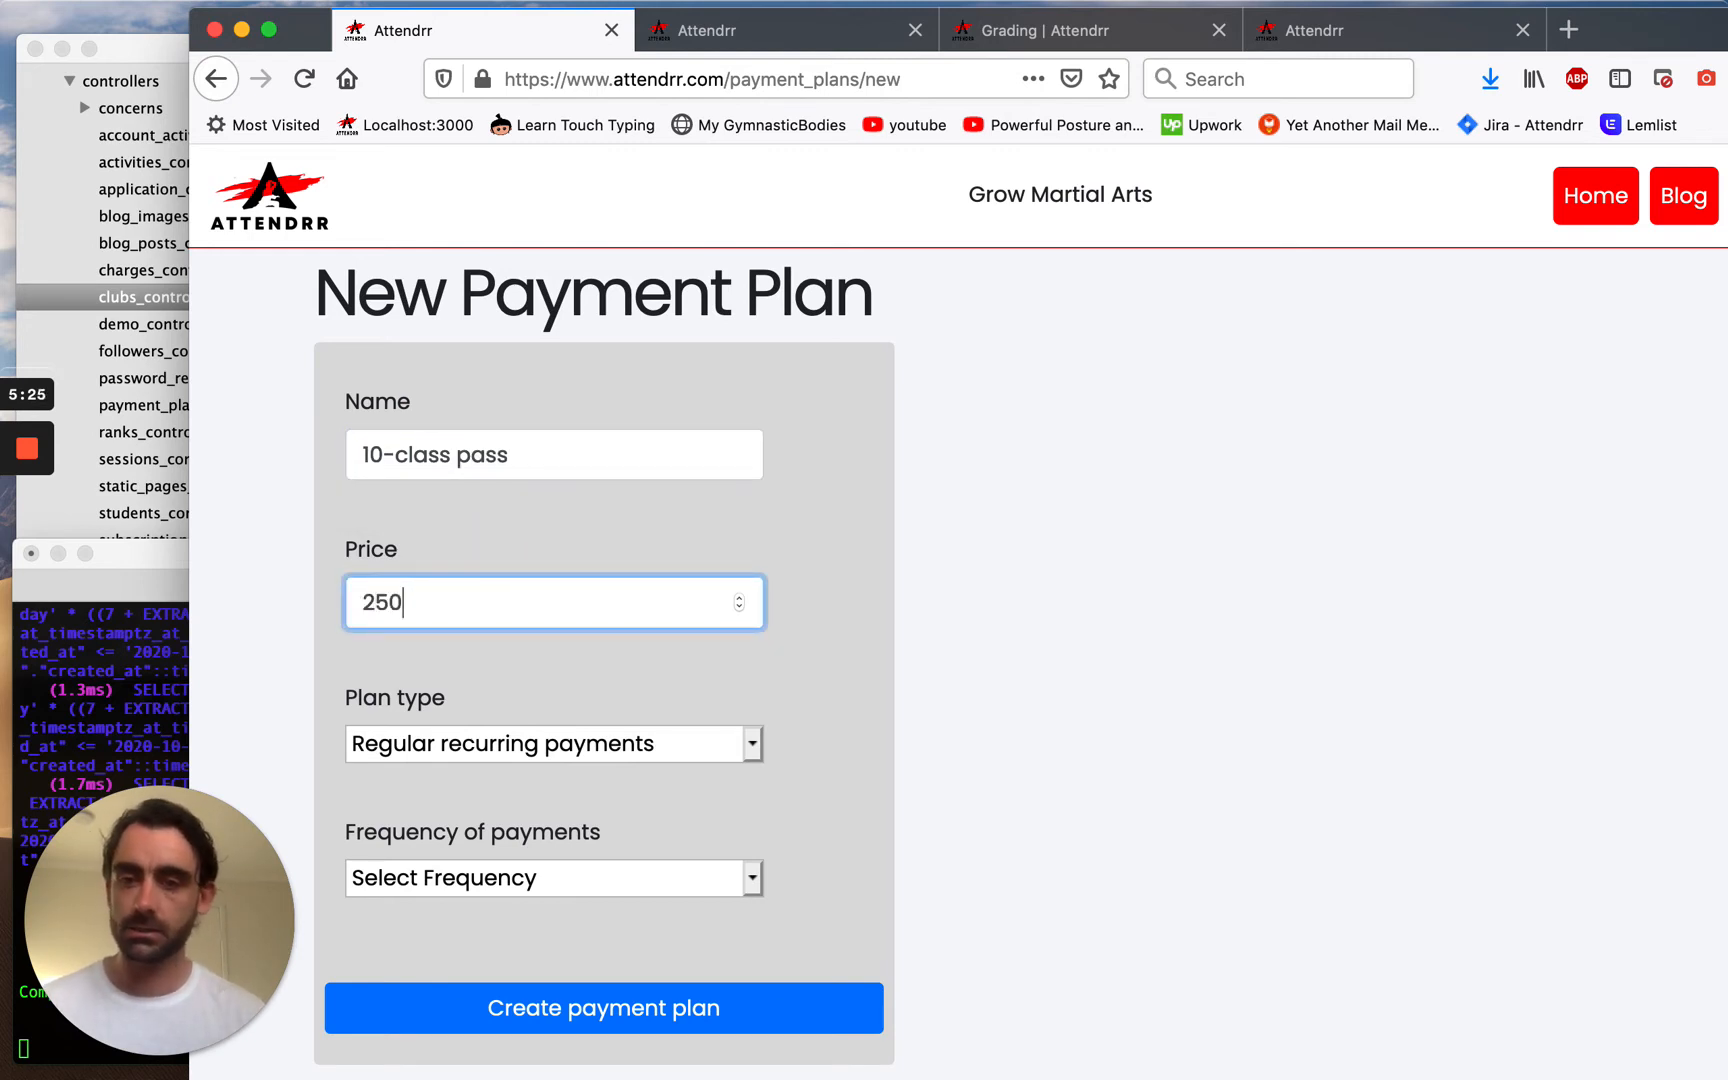
click(591, 750)
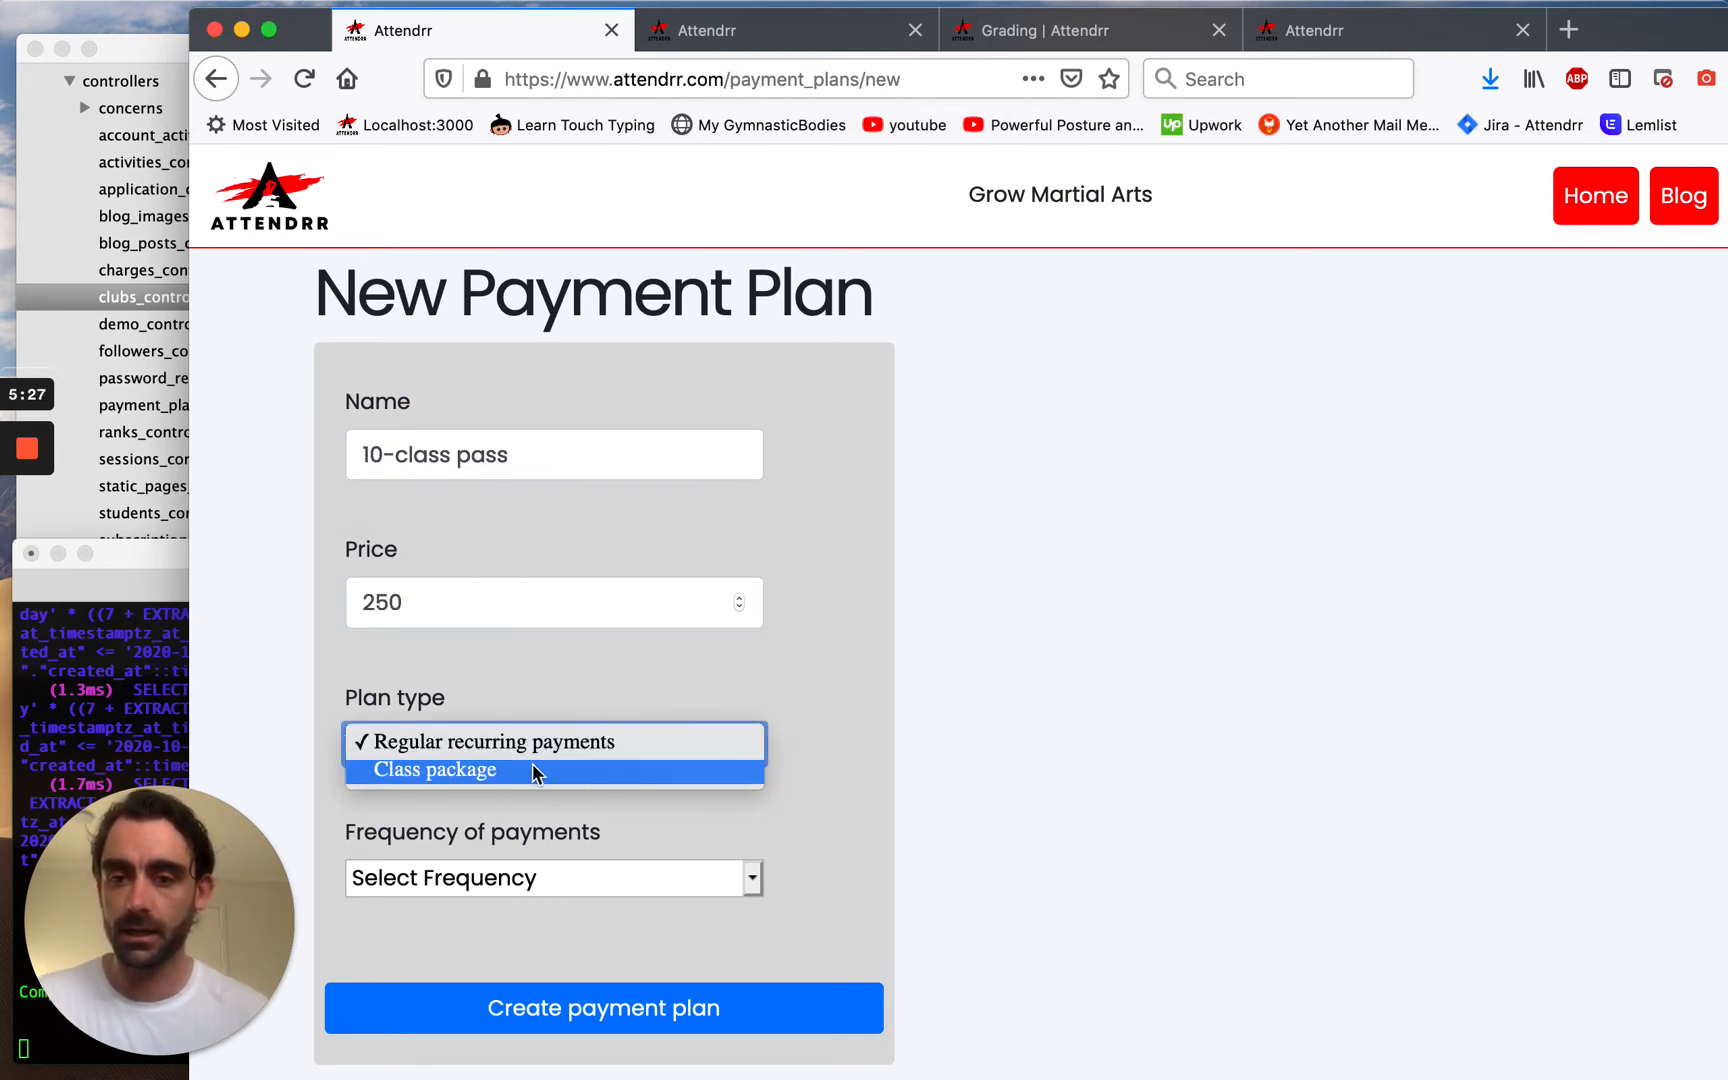
click(472, 771)
click(496, 911)
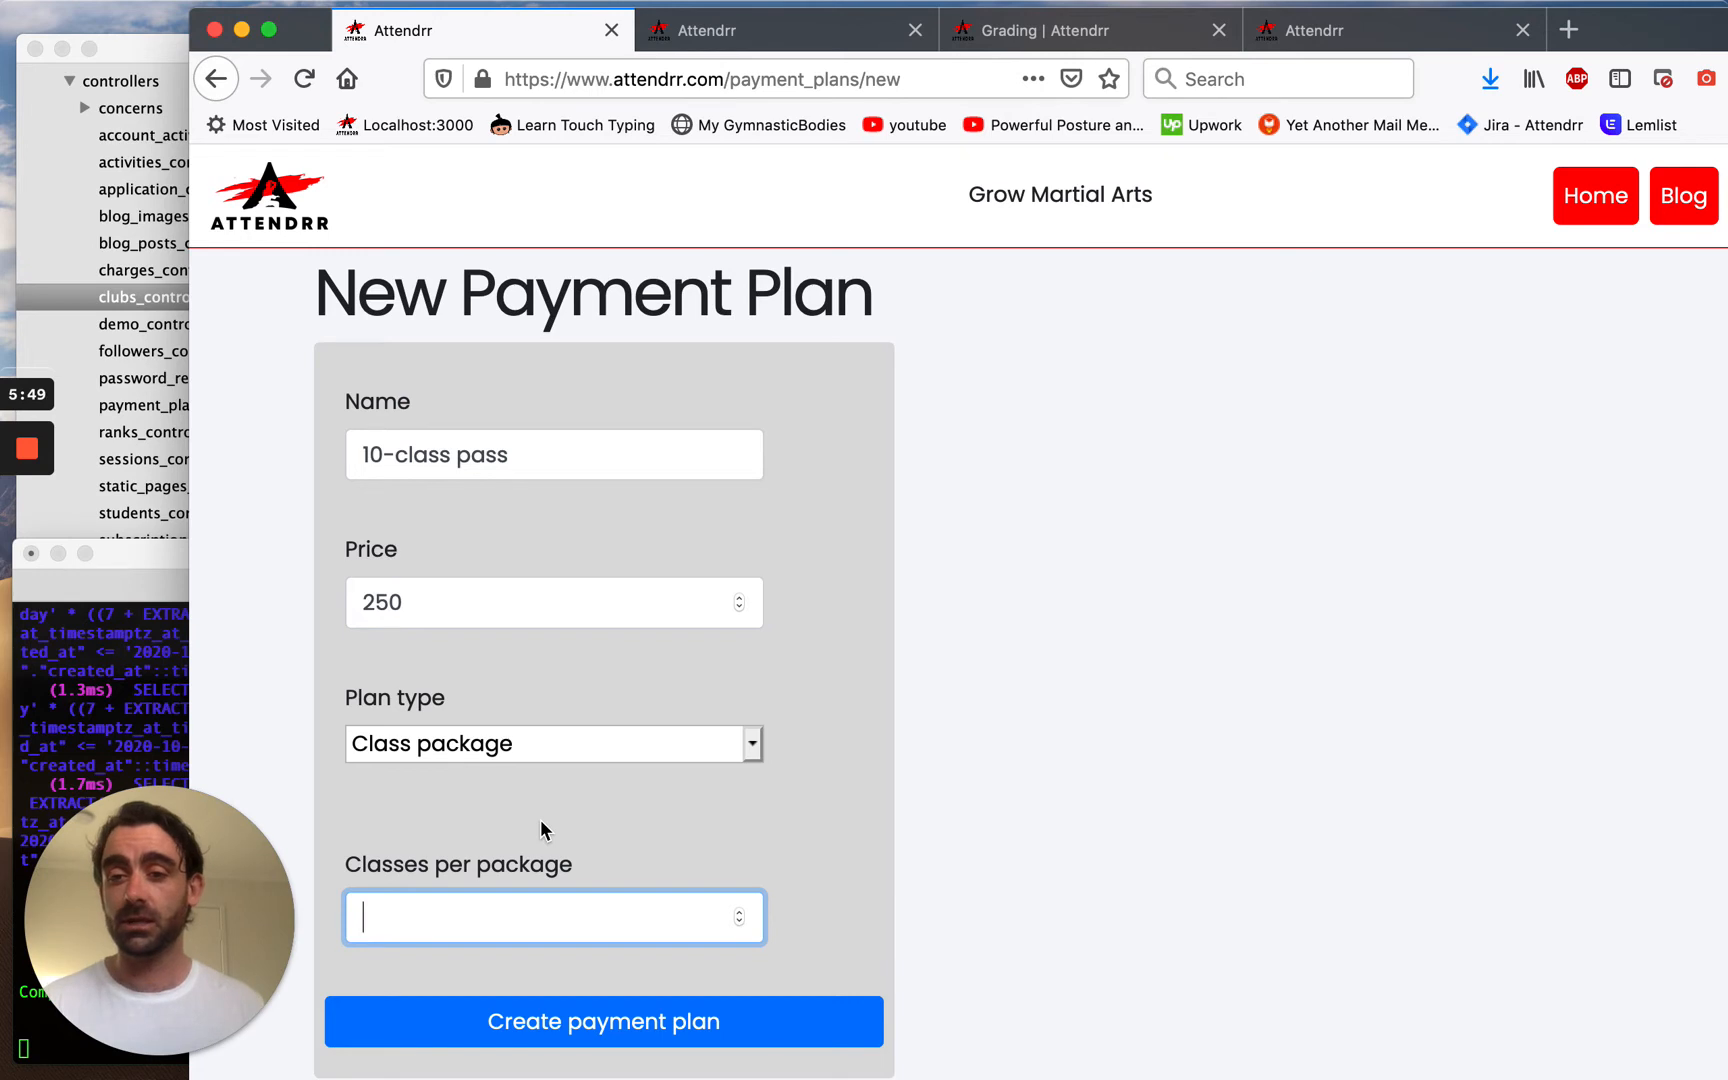
text(10)
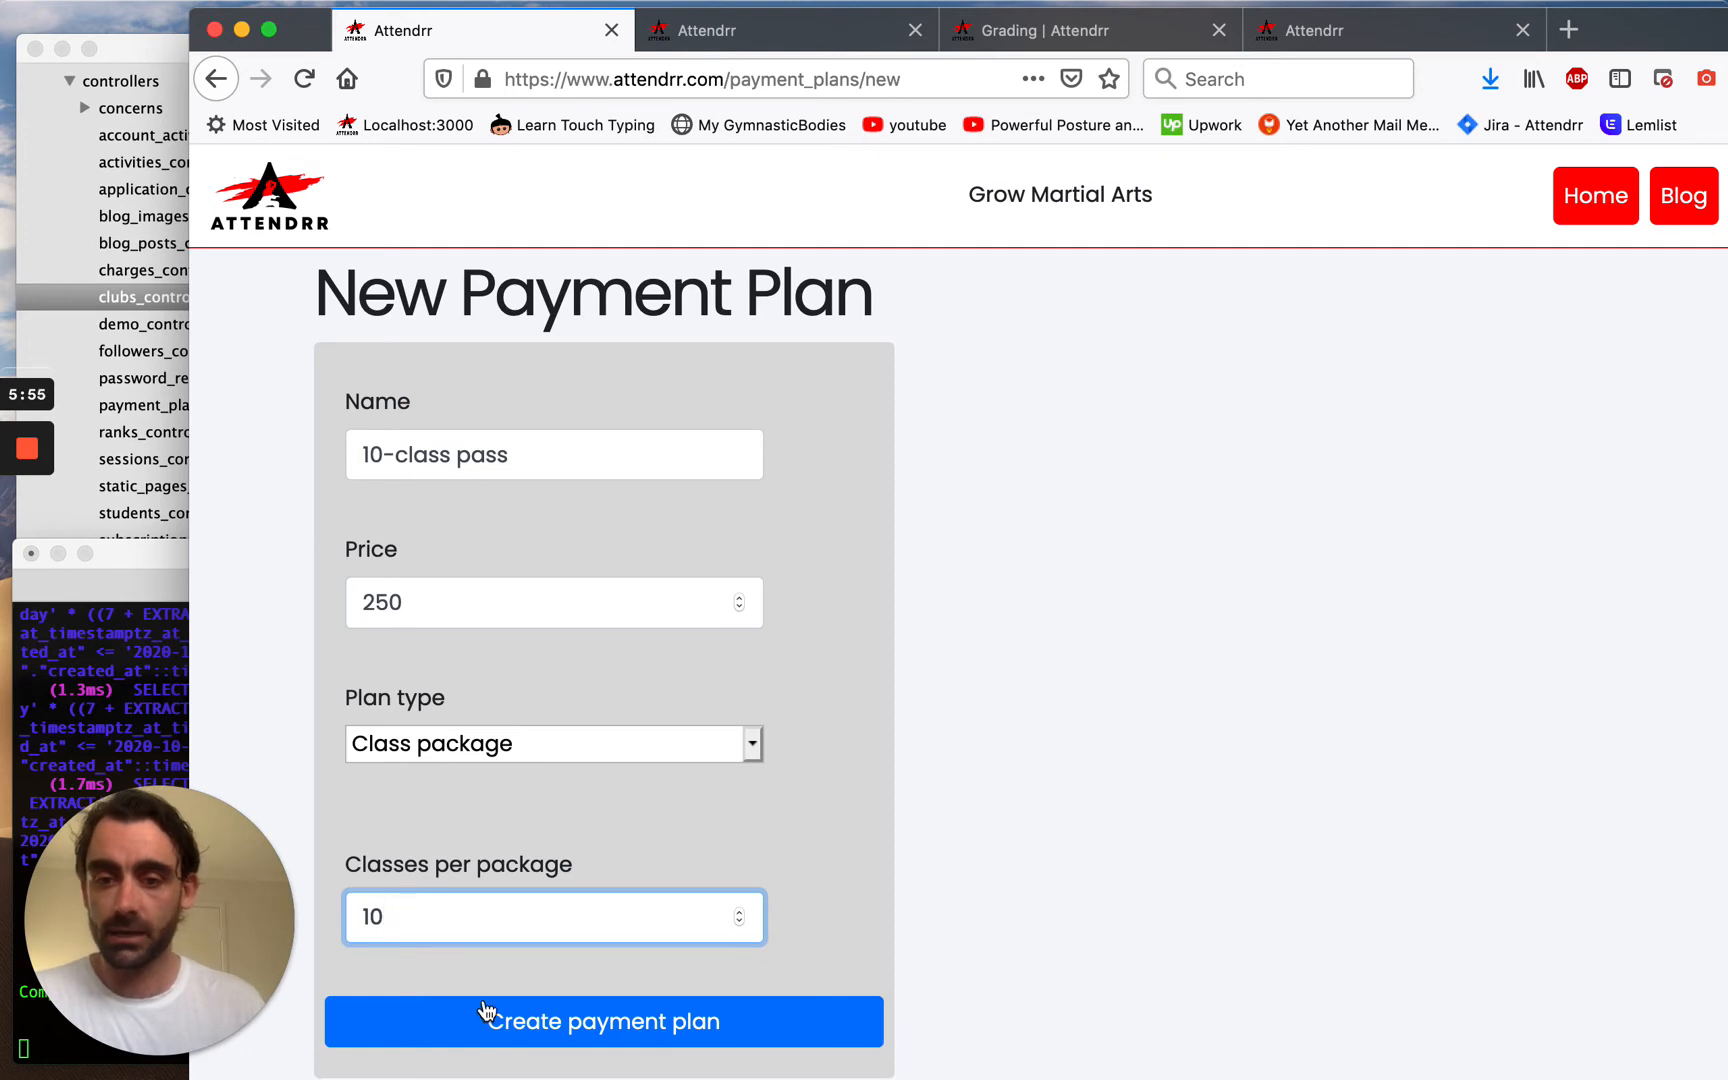
click(517, 1027)
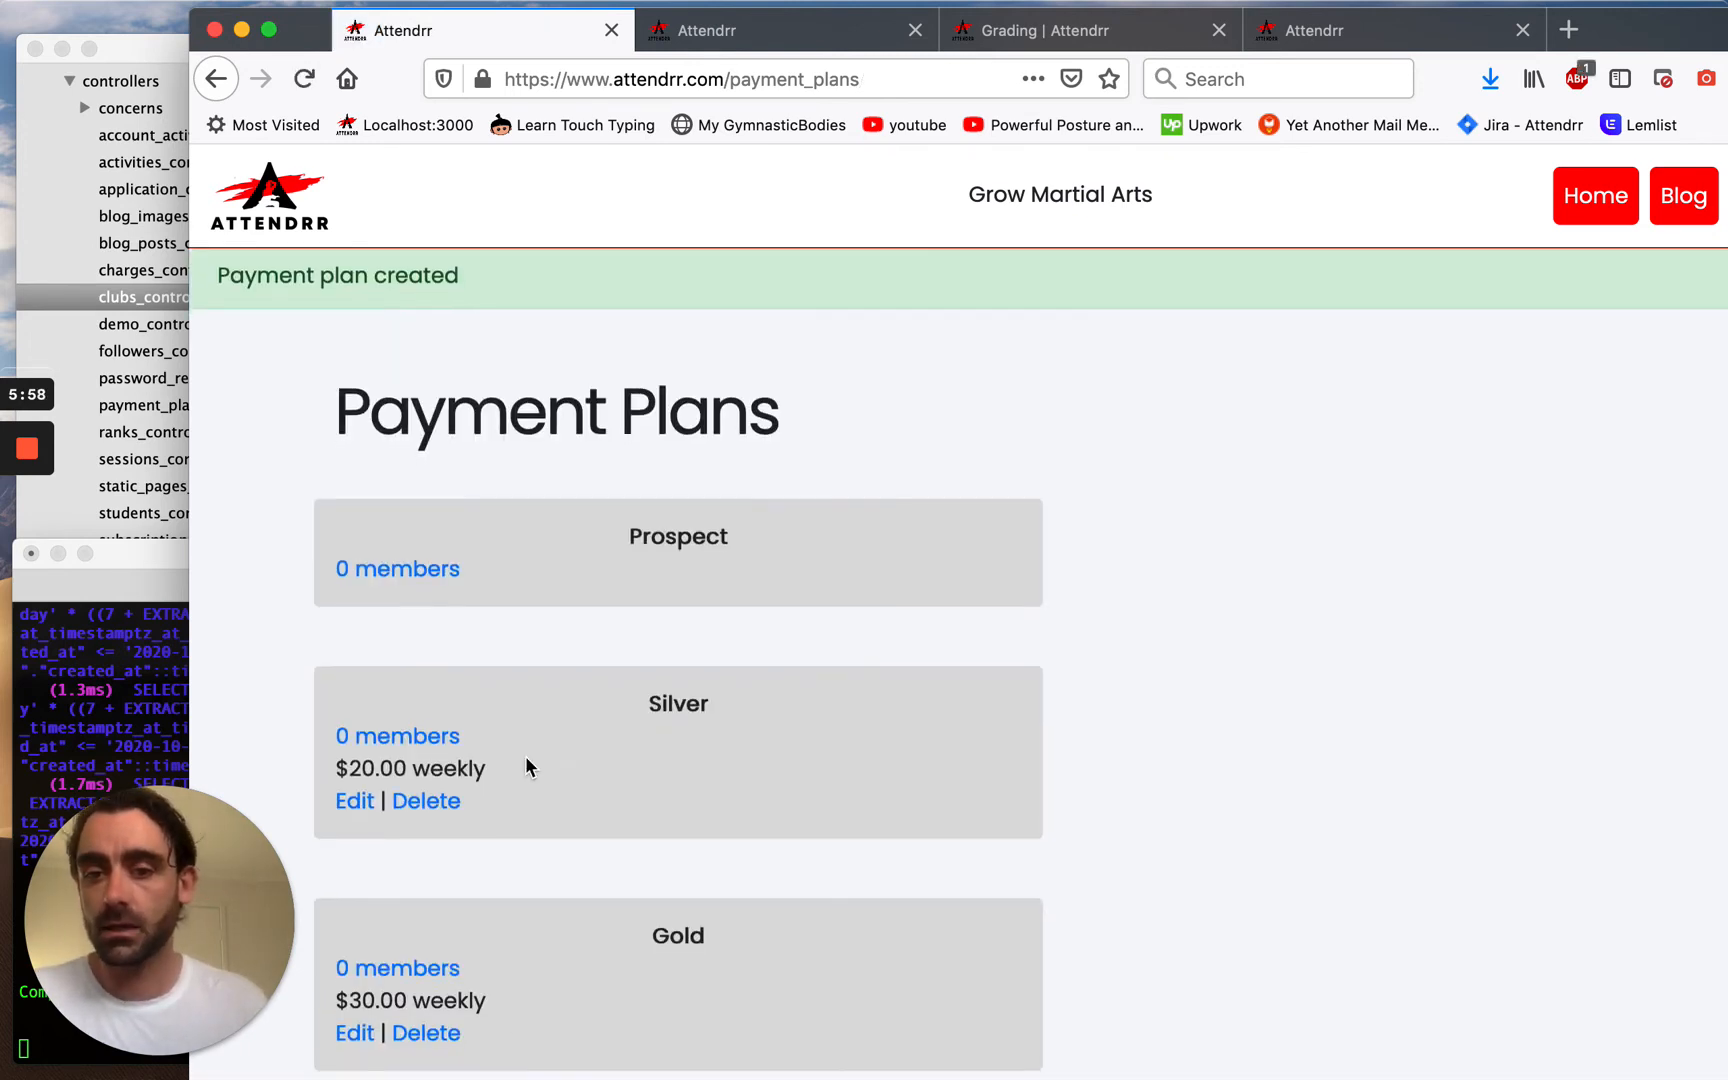
Check the four plans in the Payment Plans list, then return to the club dashboard.
scroll(525, 760, down, 3)
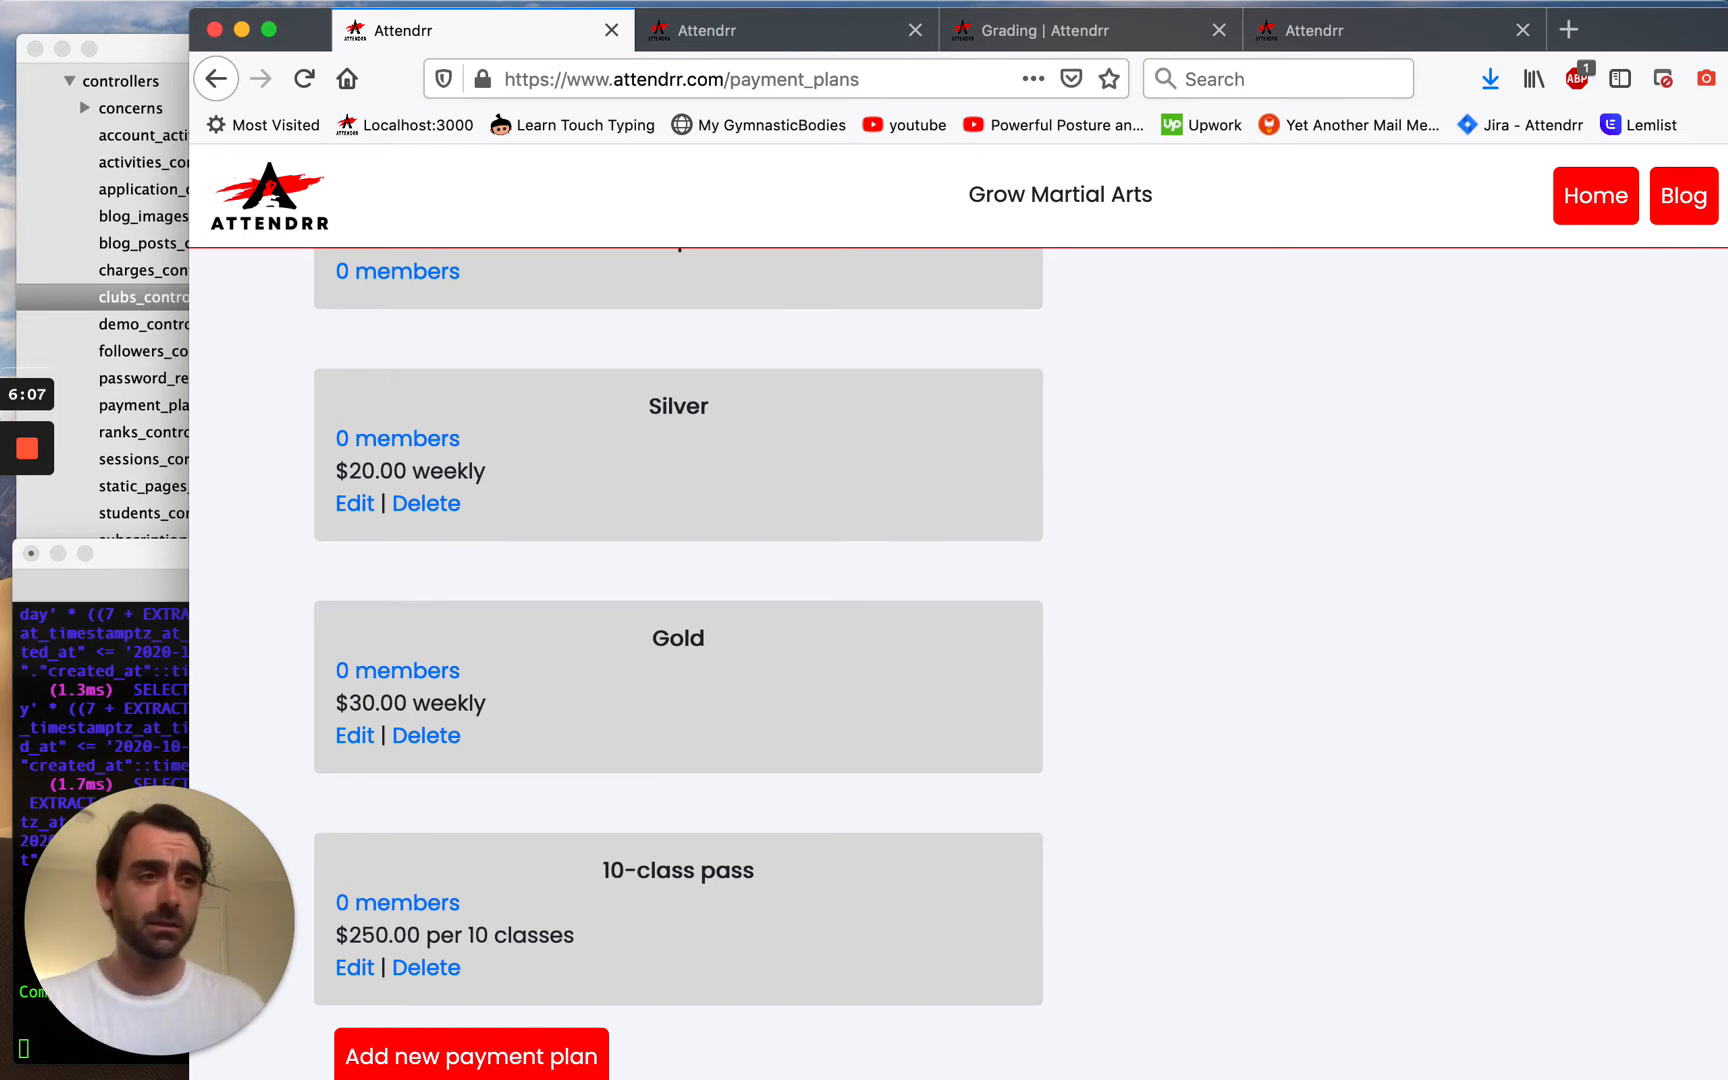
scroll(770, 597, up, 3)
scroll(539, 726, down, 3)
scroll(538, 727, up, 2)
scroll(538, 735, up, 2)
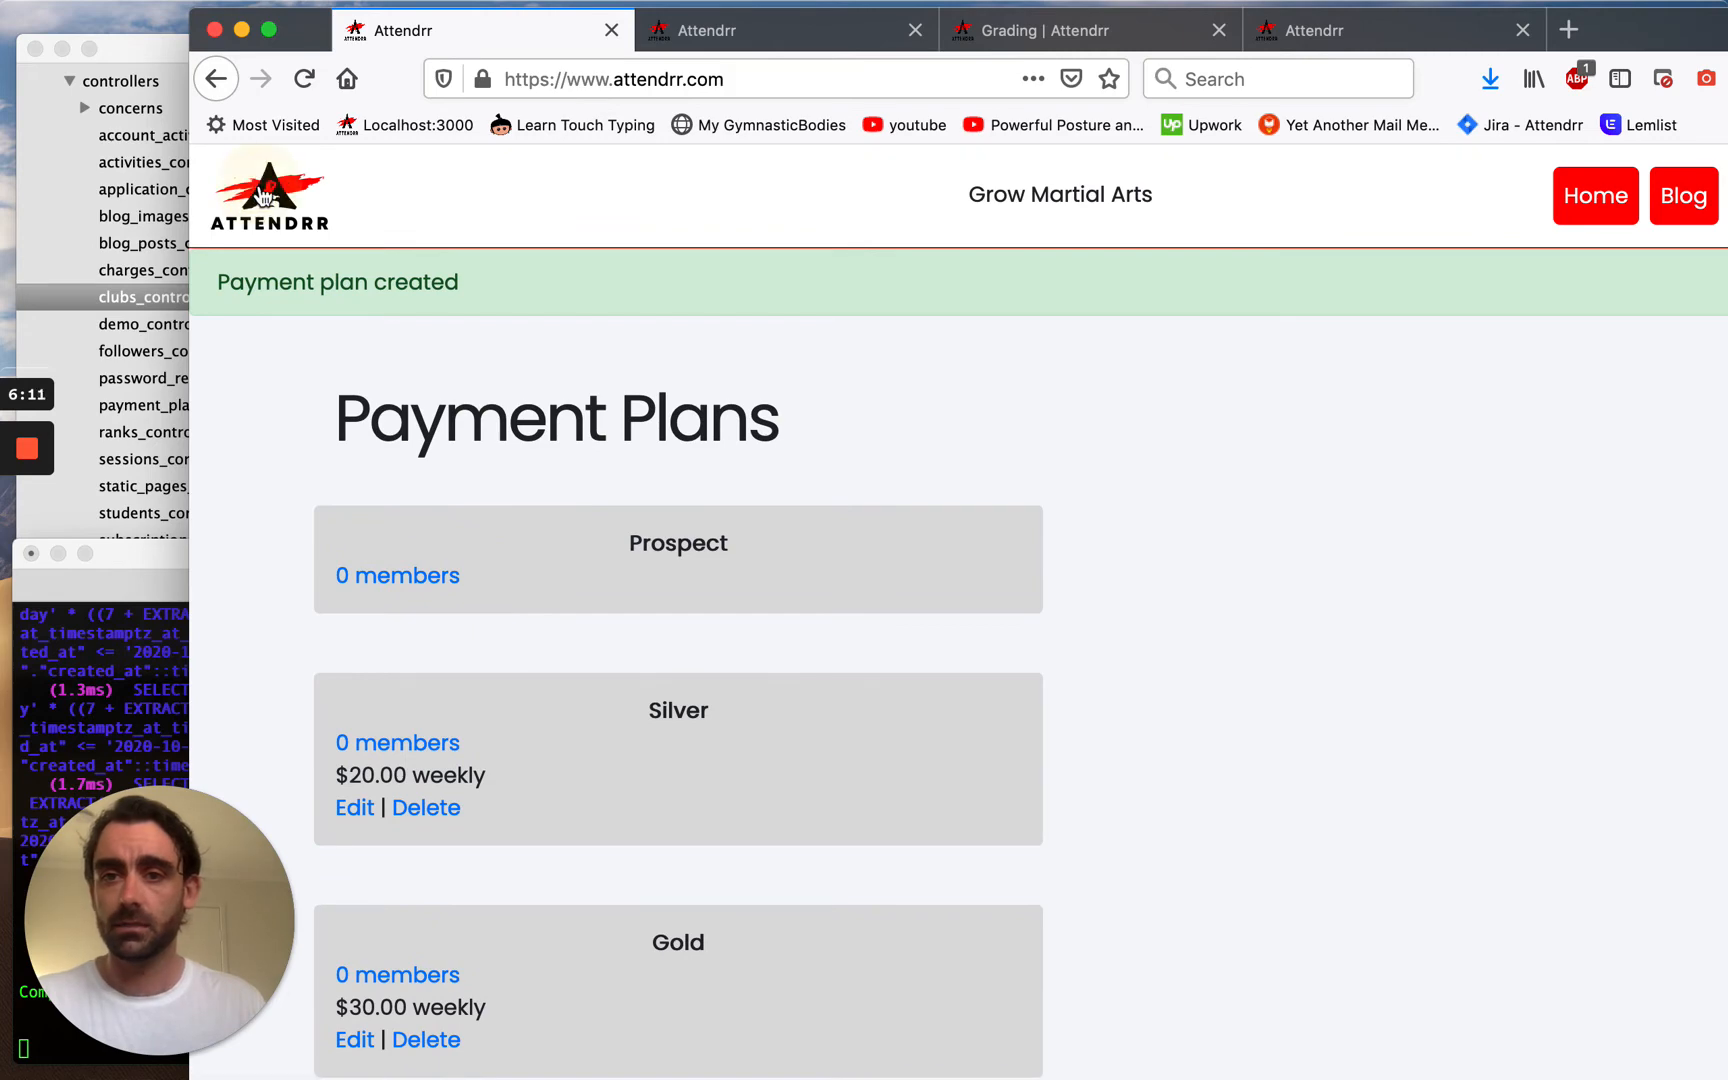
click(267, 200)
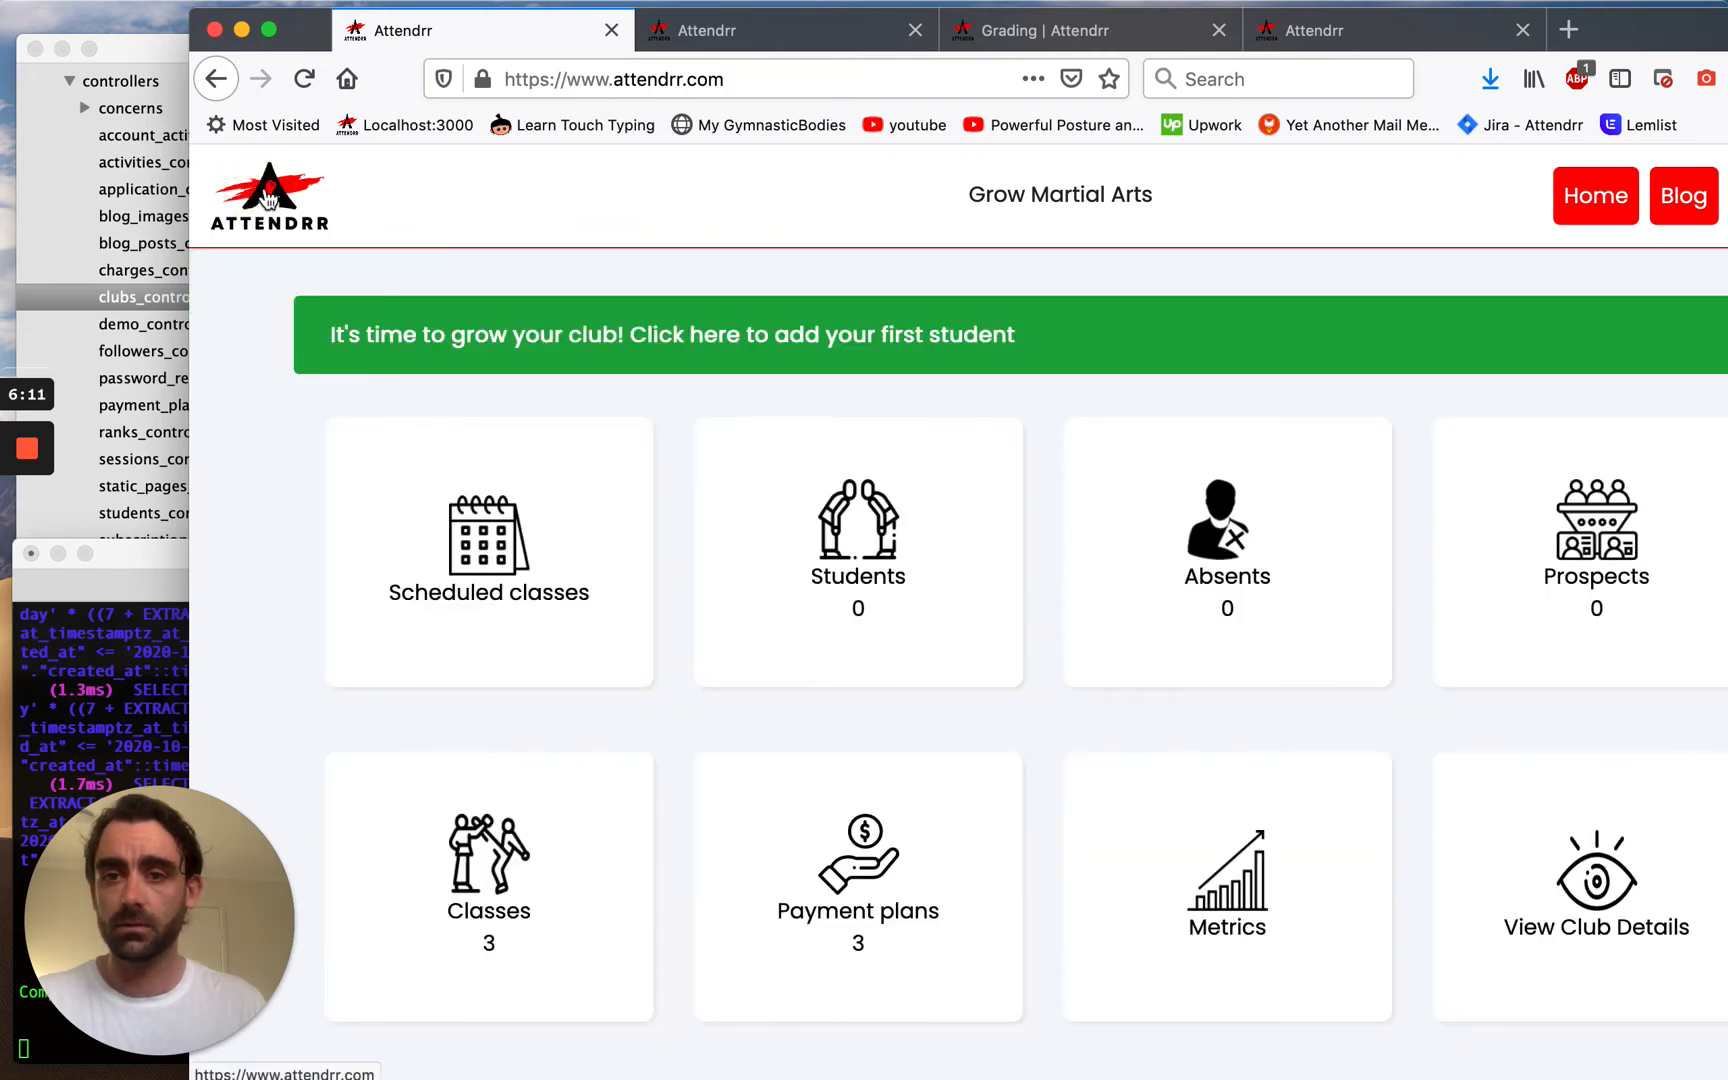
Maximise the browser window and open the Create New Student form.
click(1632, 36)
double_click(1632, 36)
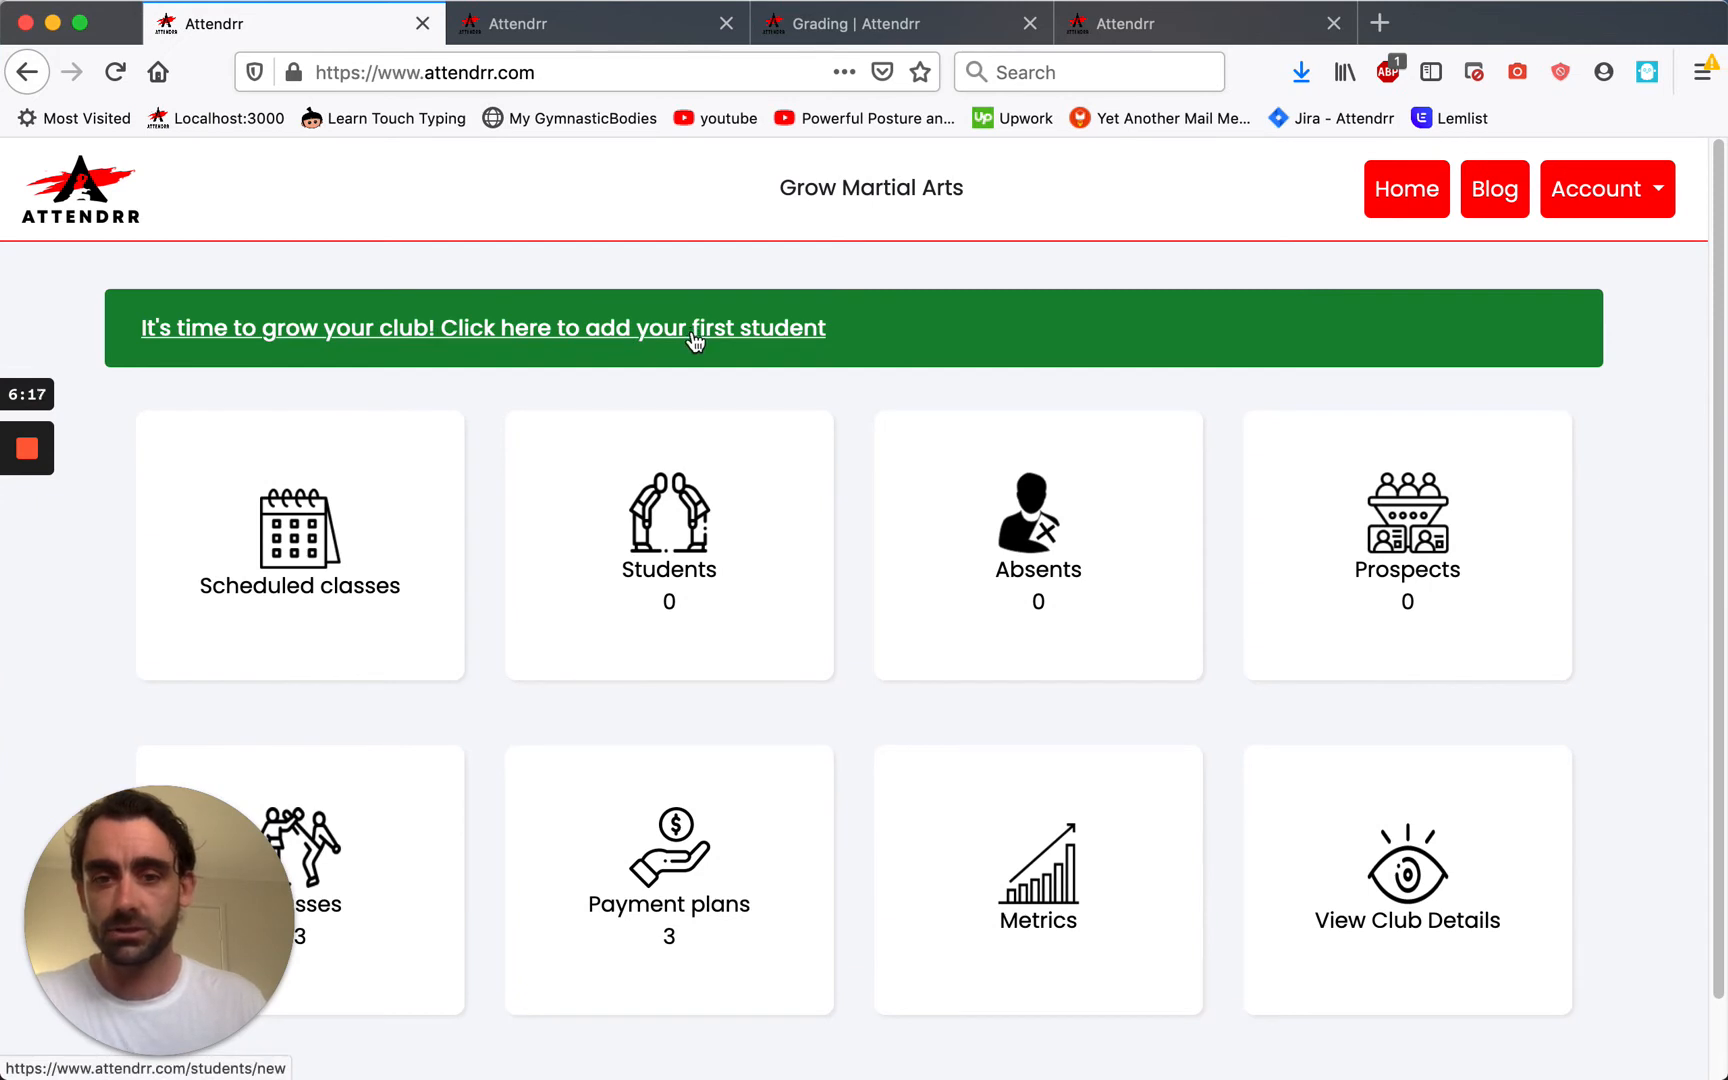
scroll(695, 341, down, 2)
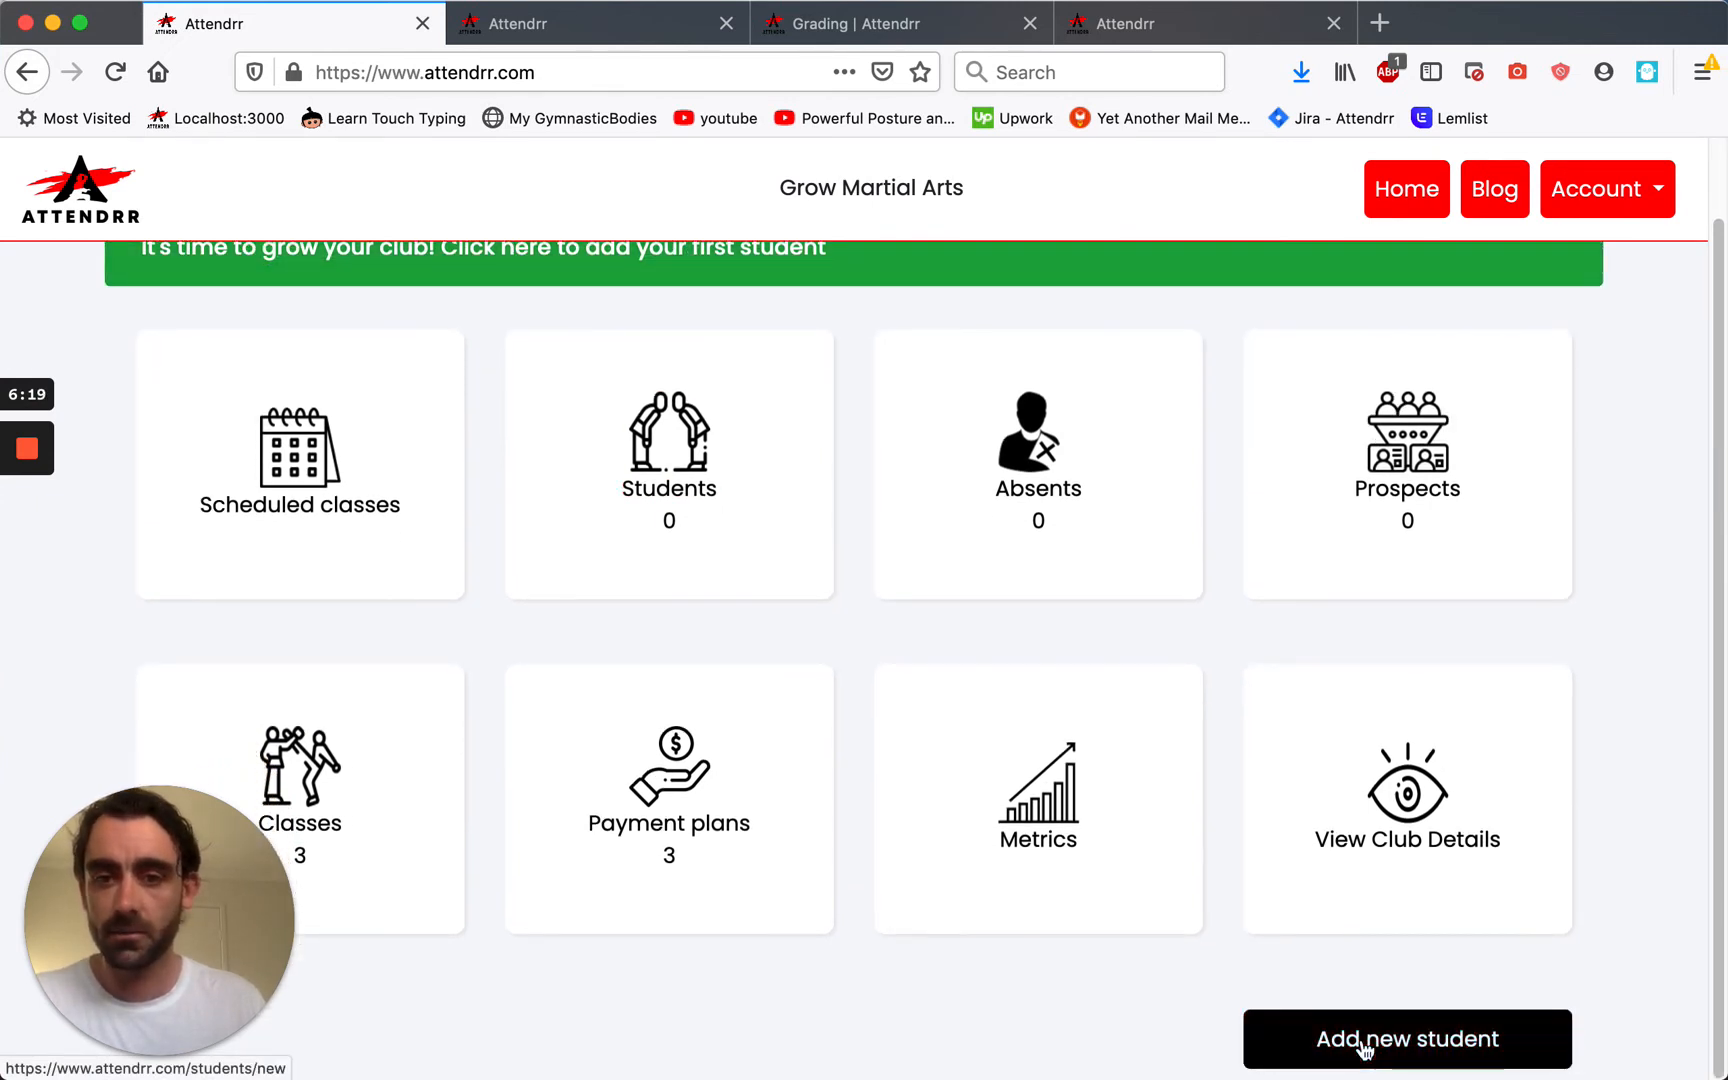
click(1363, 1042)
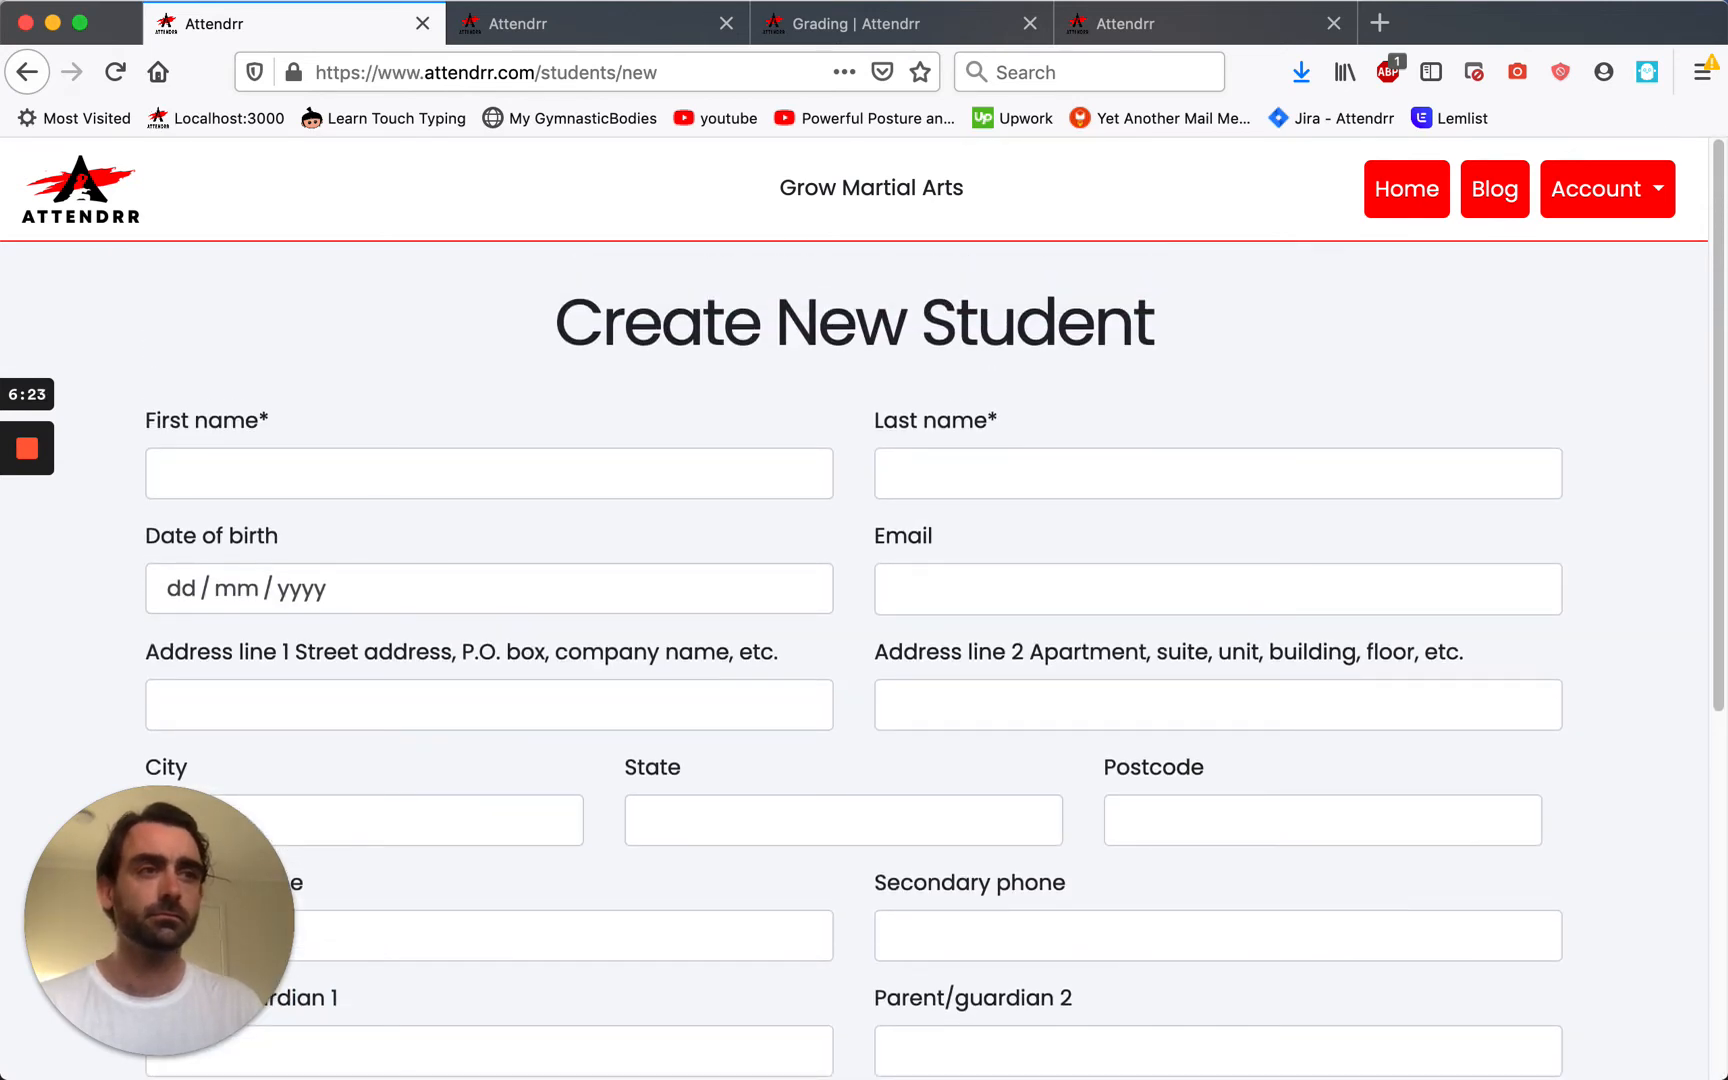
Enter the new student's first and last name in the form.
click(231, 471)
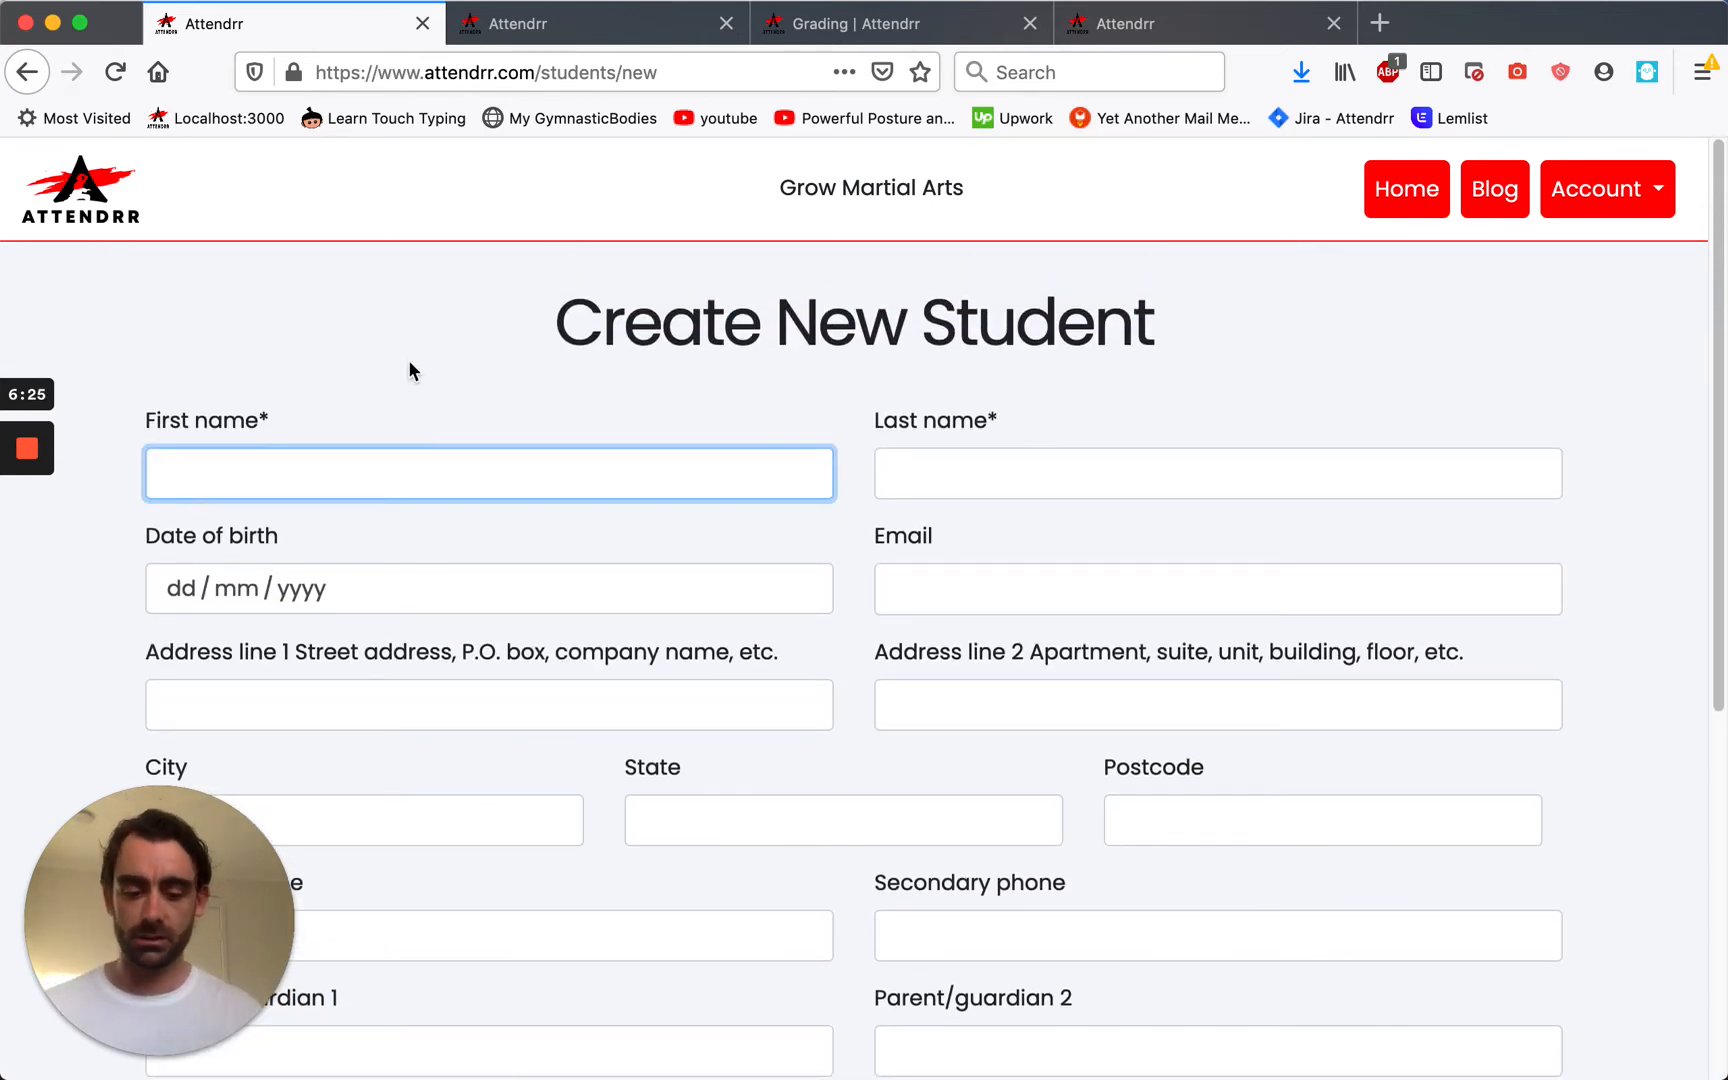
key(Tab)
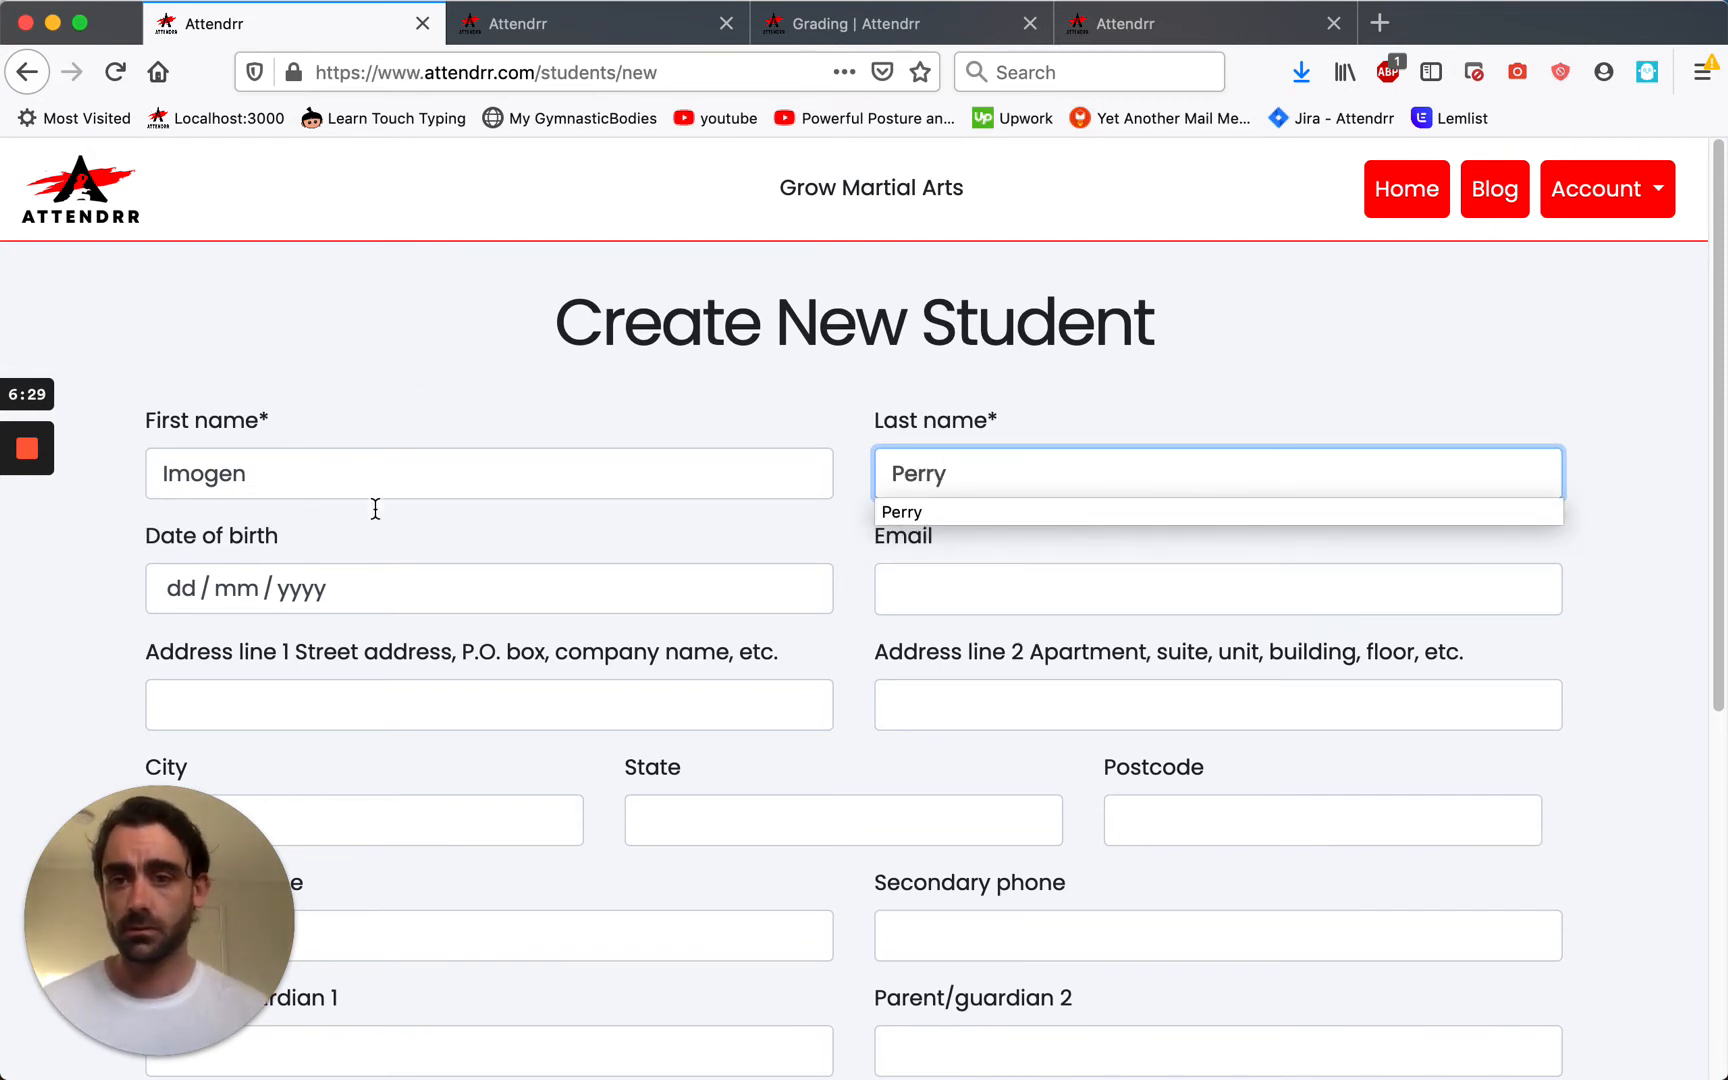
click(362, 530)
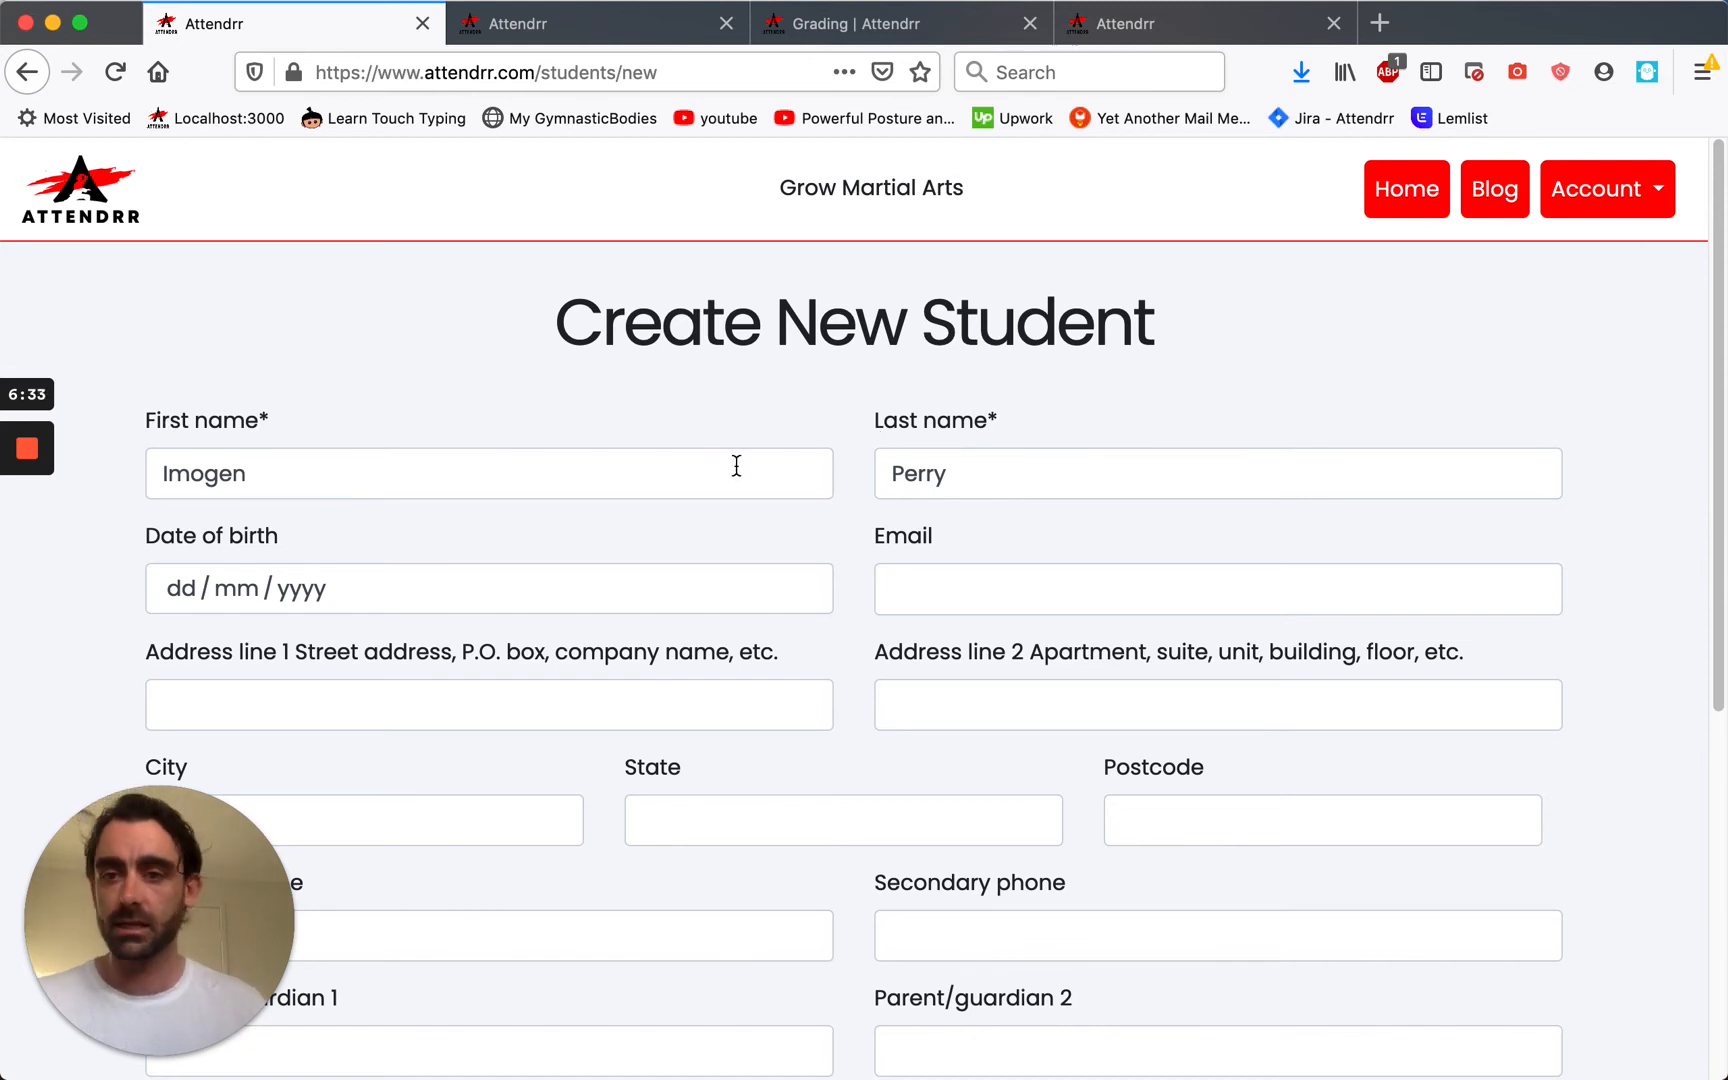
scroll(585, 512, down, 5)
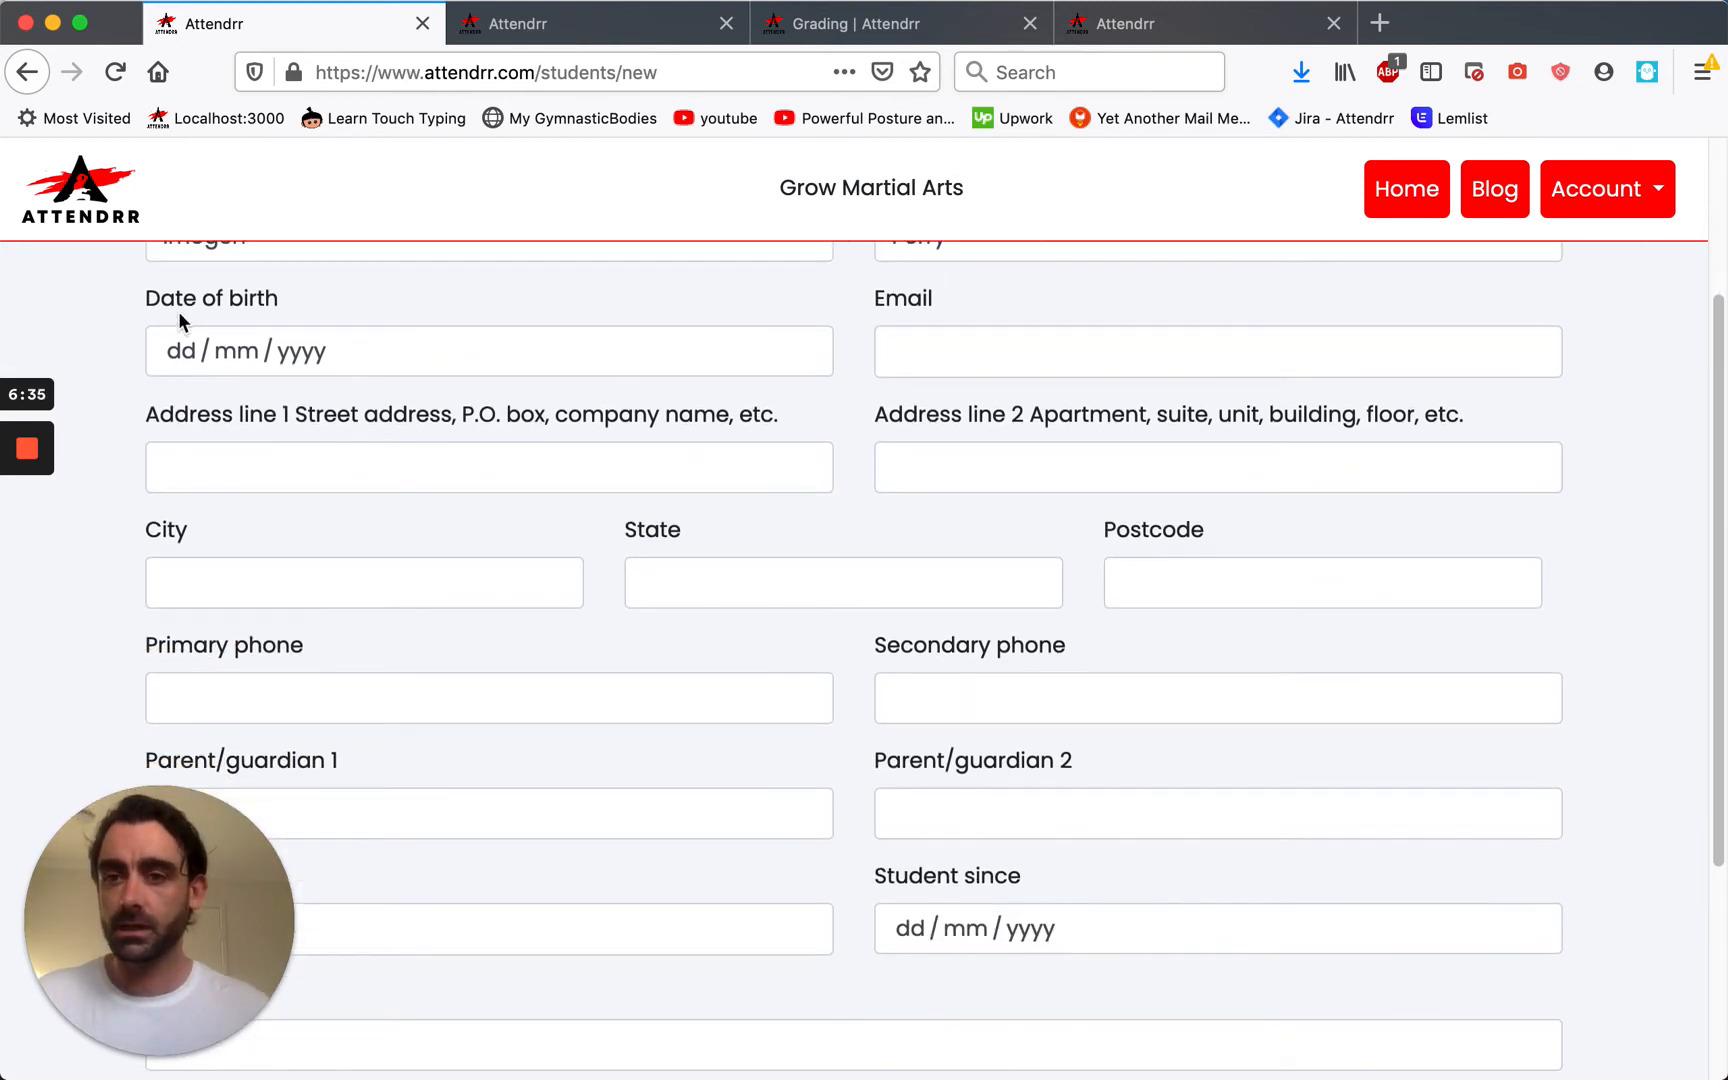
scroll(343, 370, down, 7)
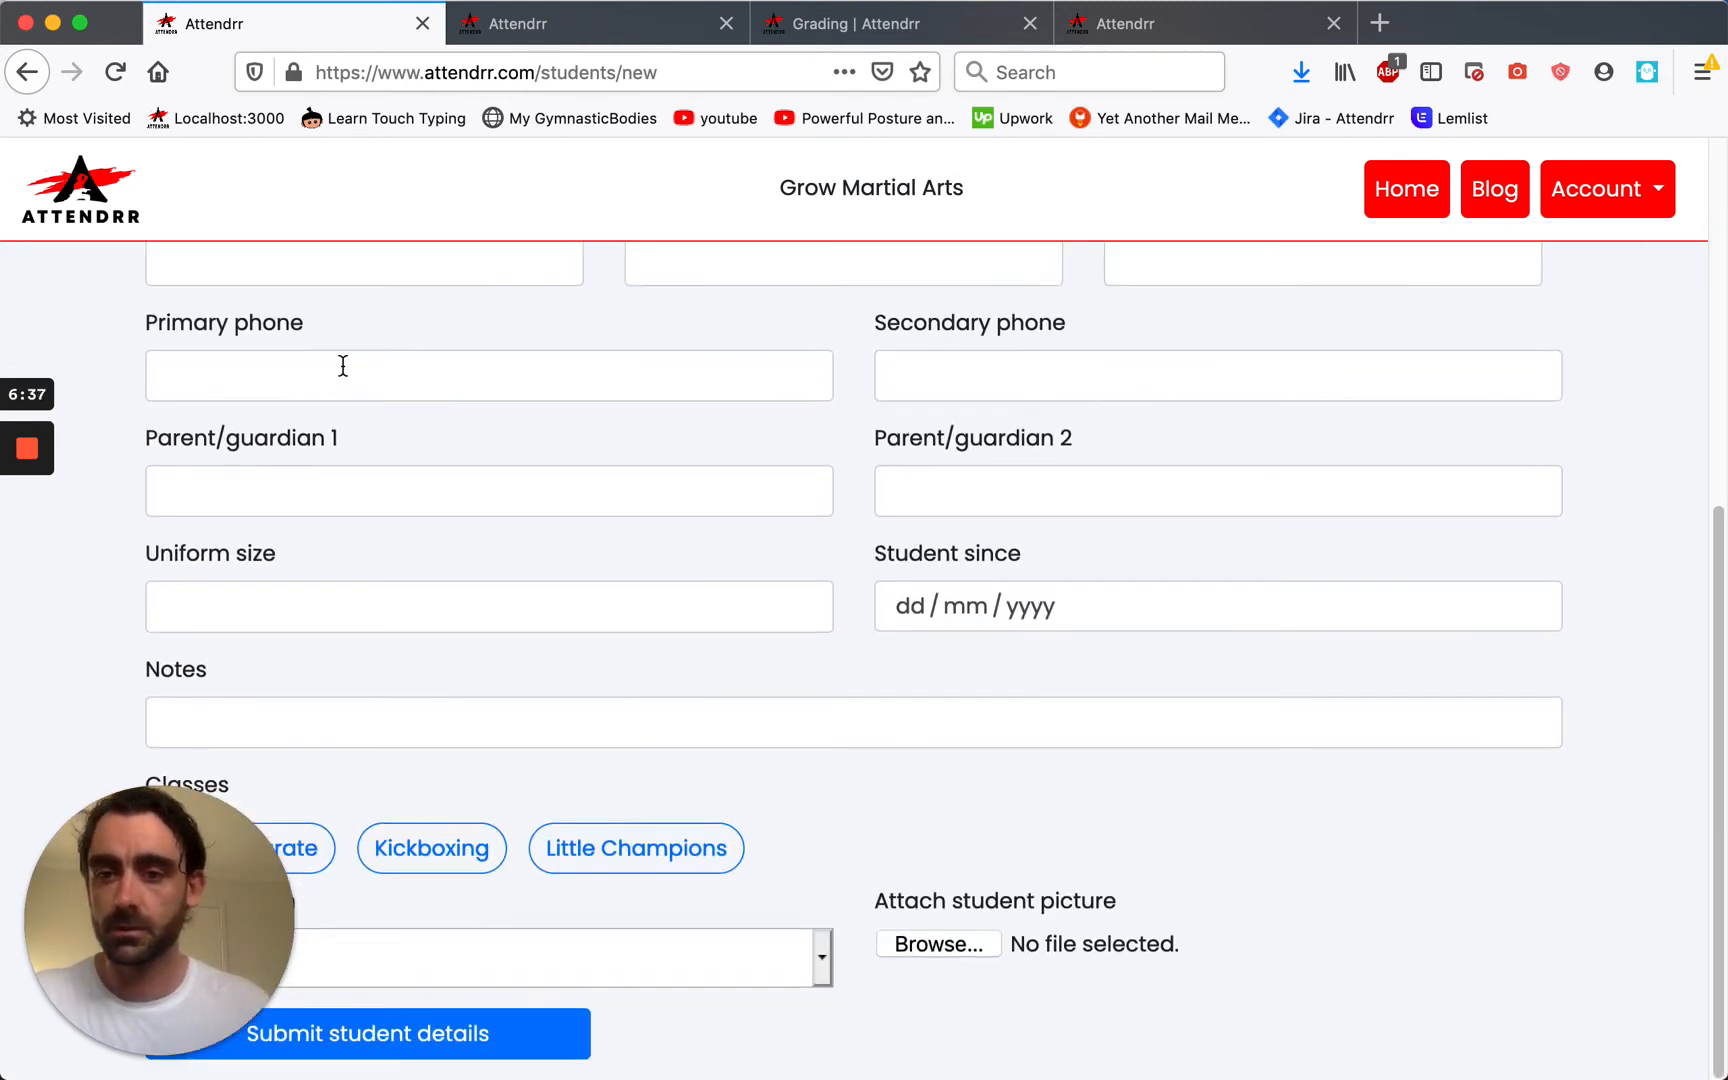
Enrol the student in Senior Karate and Kickboxing and select the Gold payment plan.
drag(1495, 24, 1680, 24)
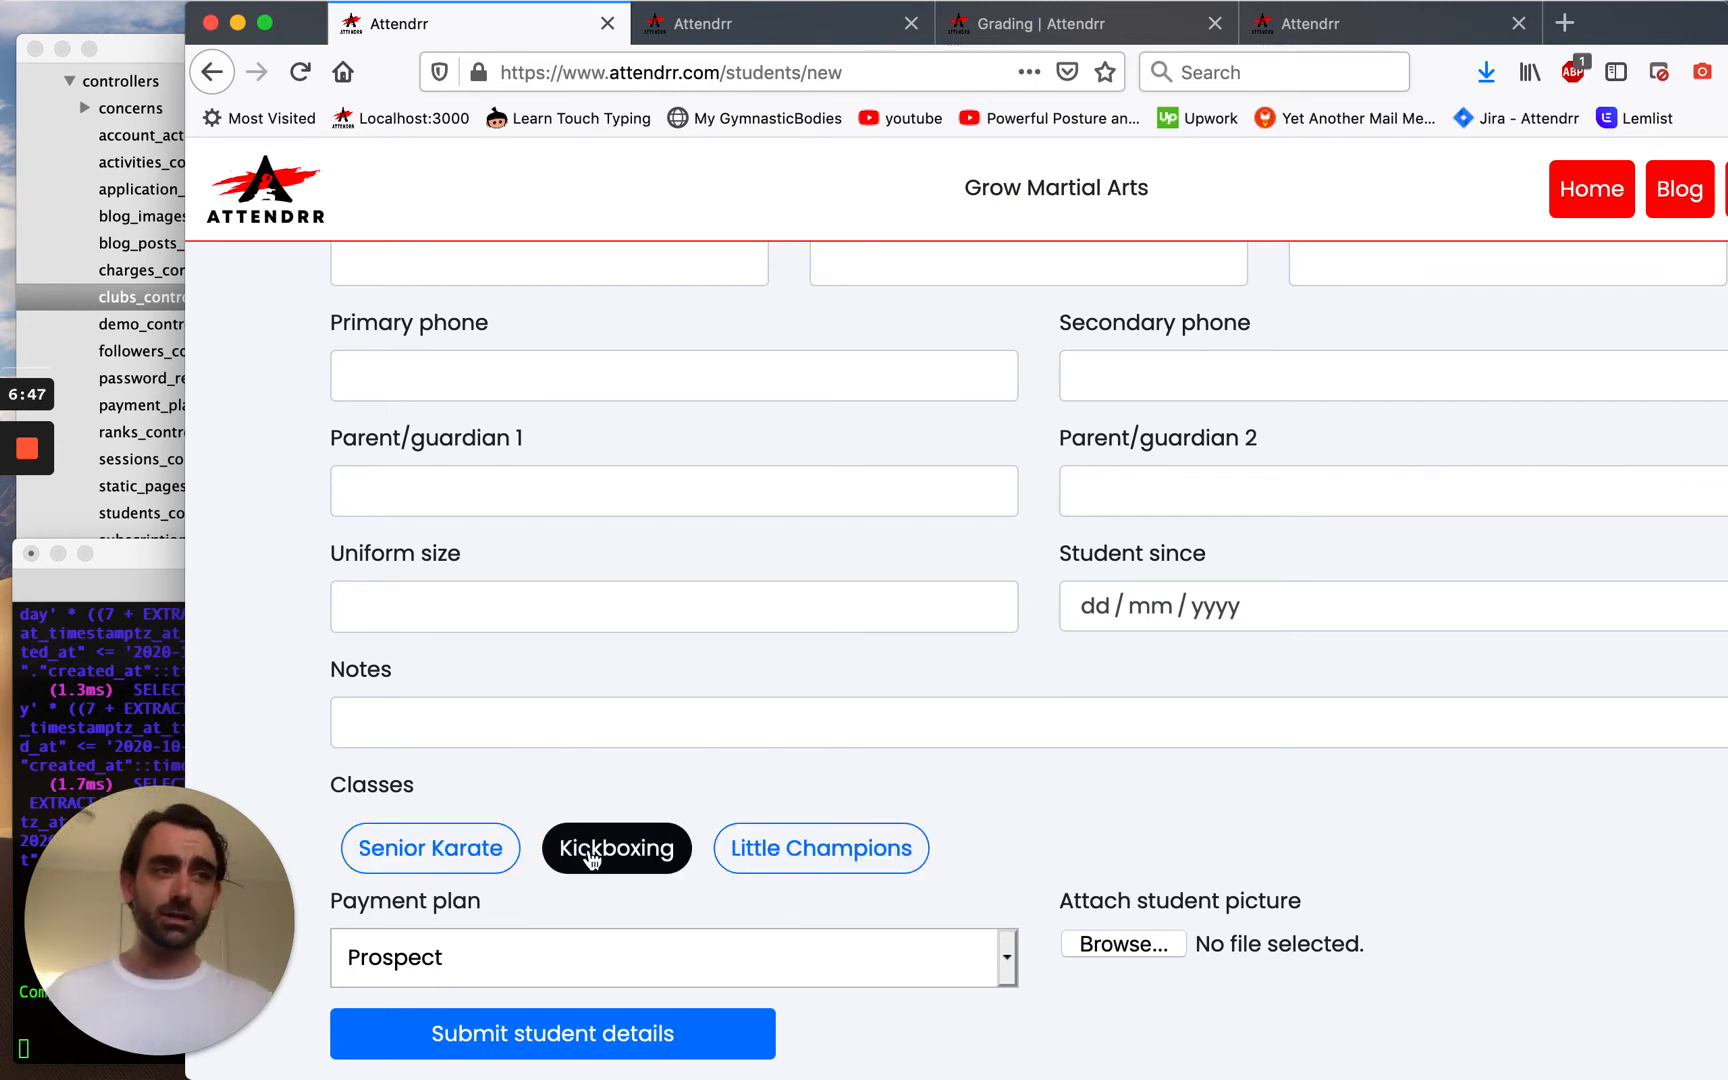
click(480, 858)
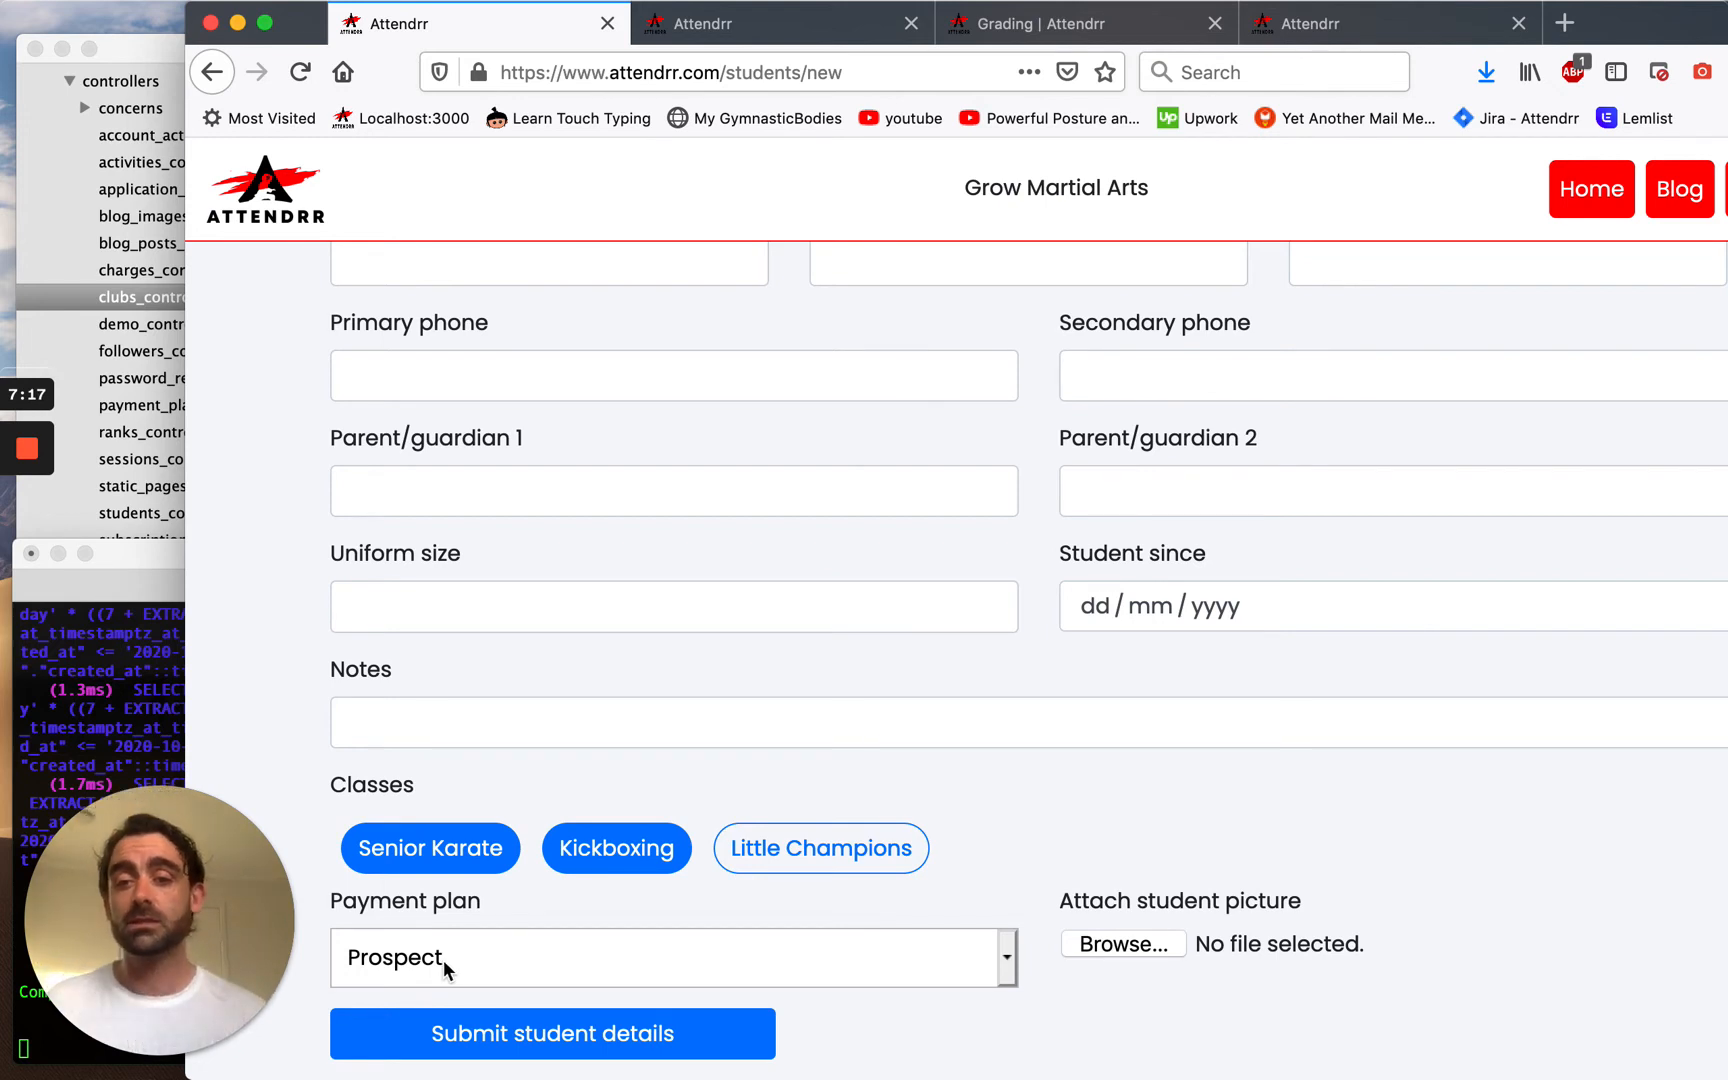
click(446, 962)
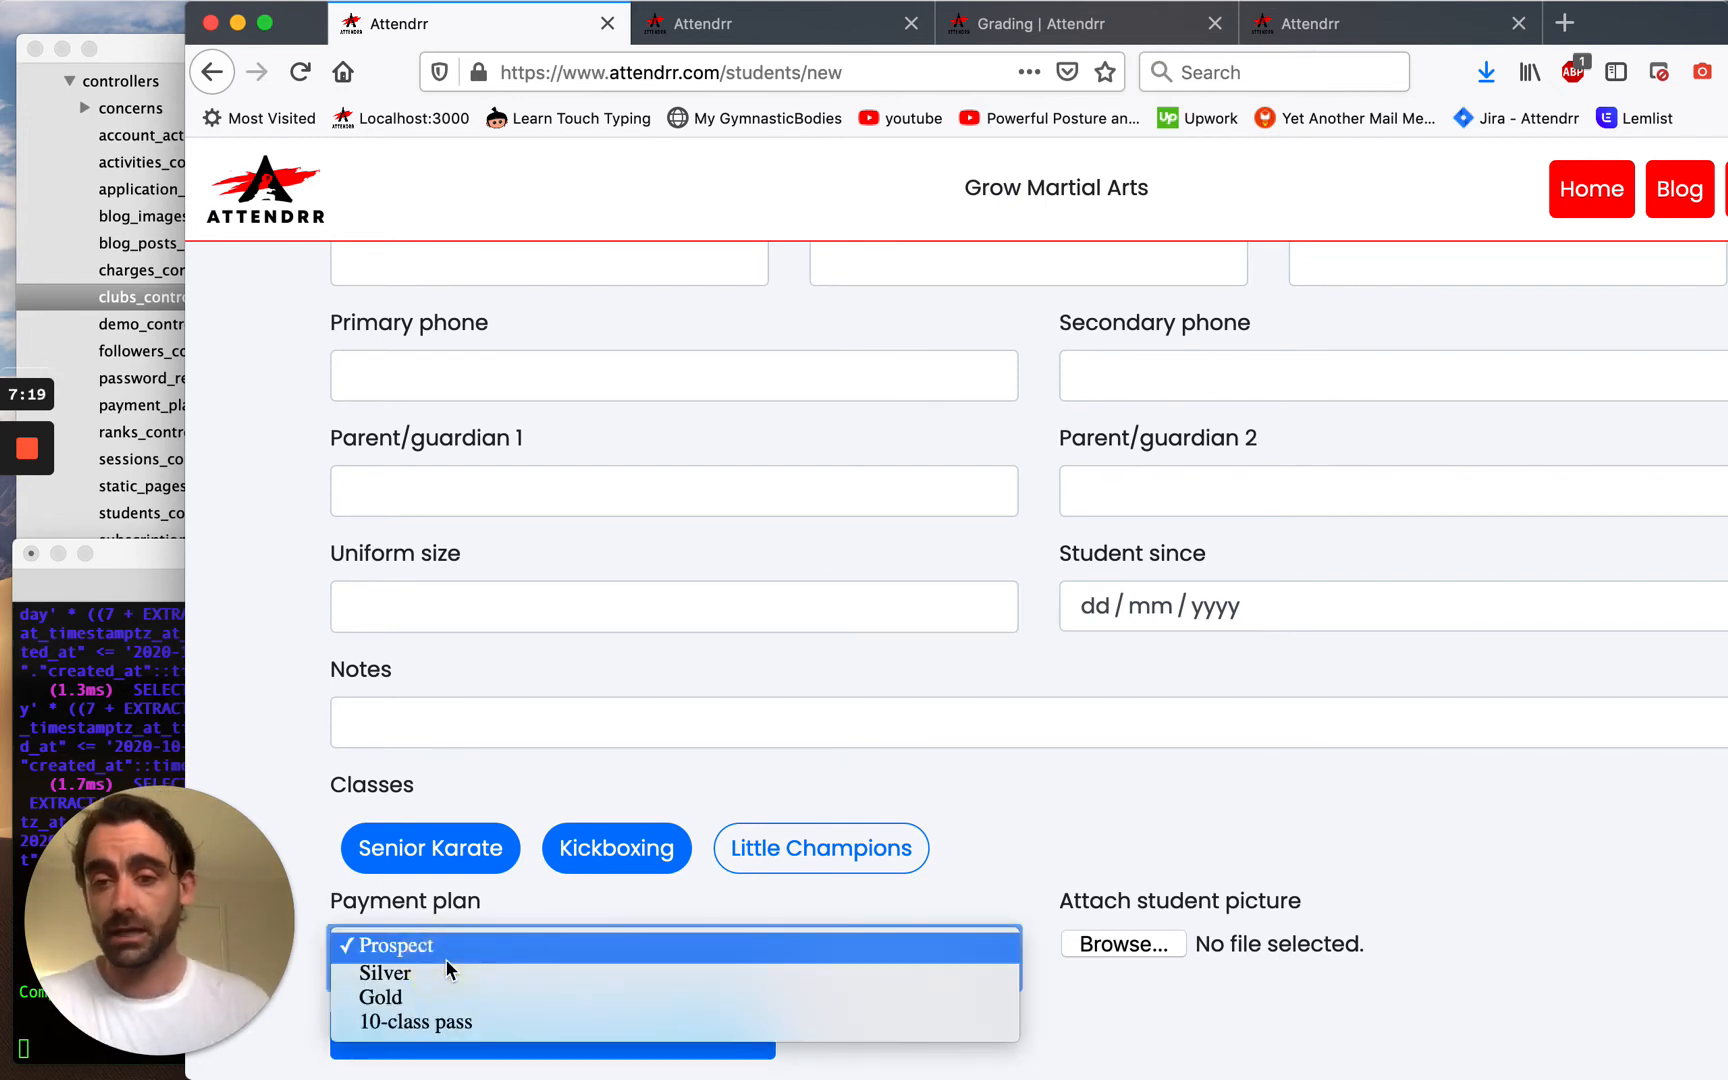
click(447, 995)
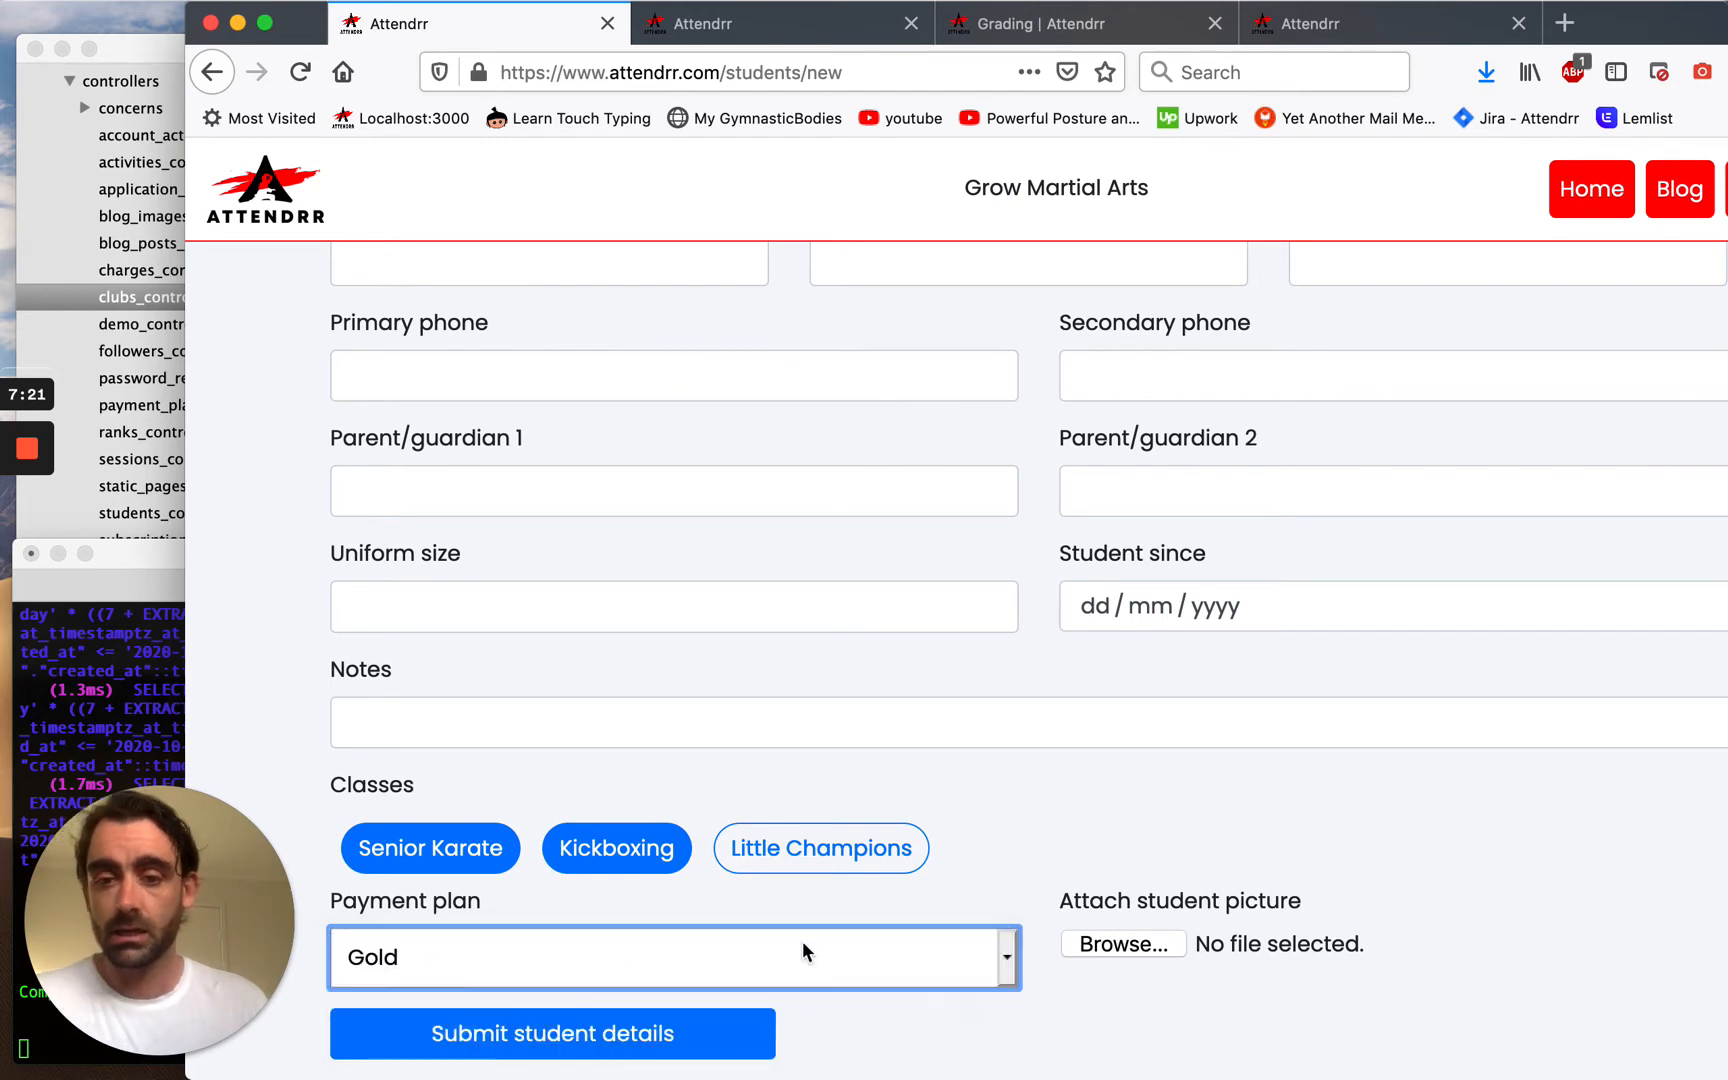
Attach the student's photo file and submit the new student's details.
click(1122, 945)
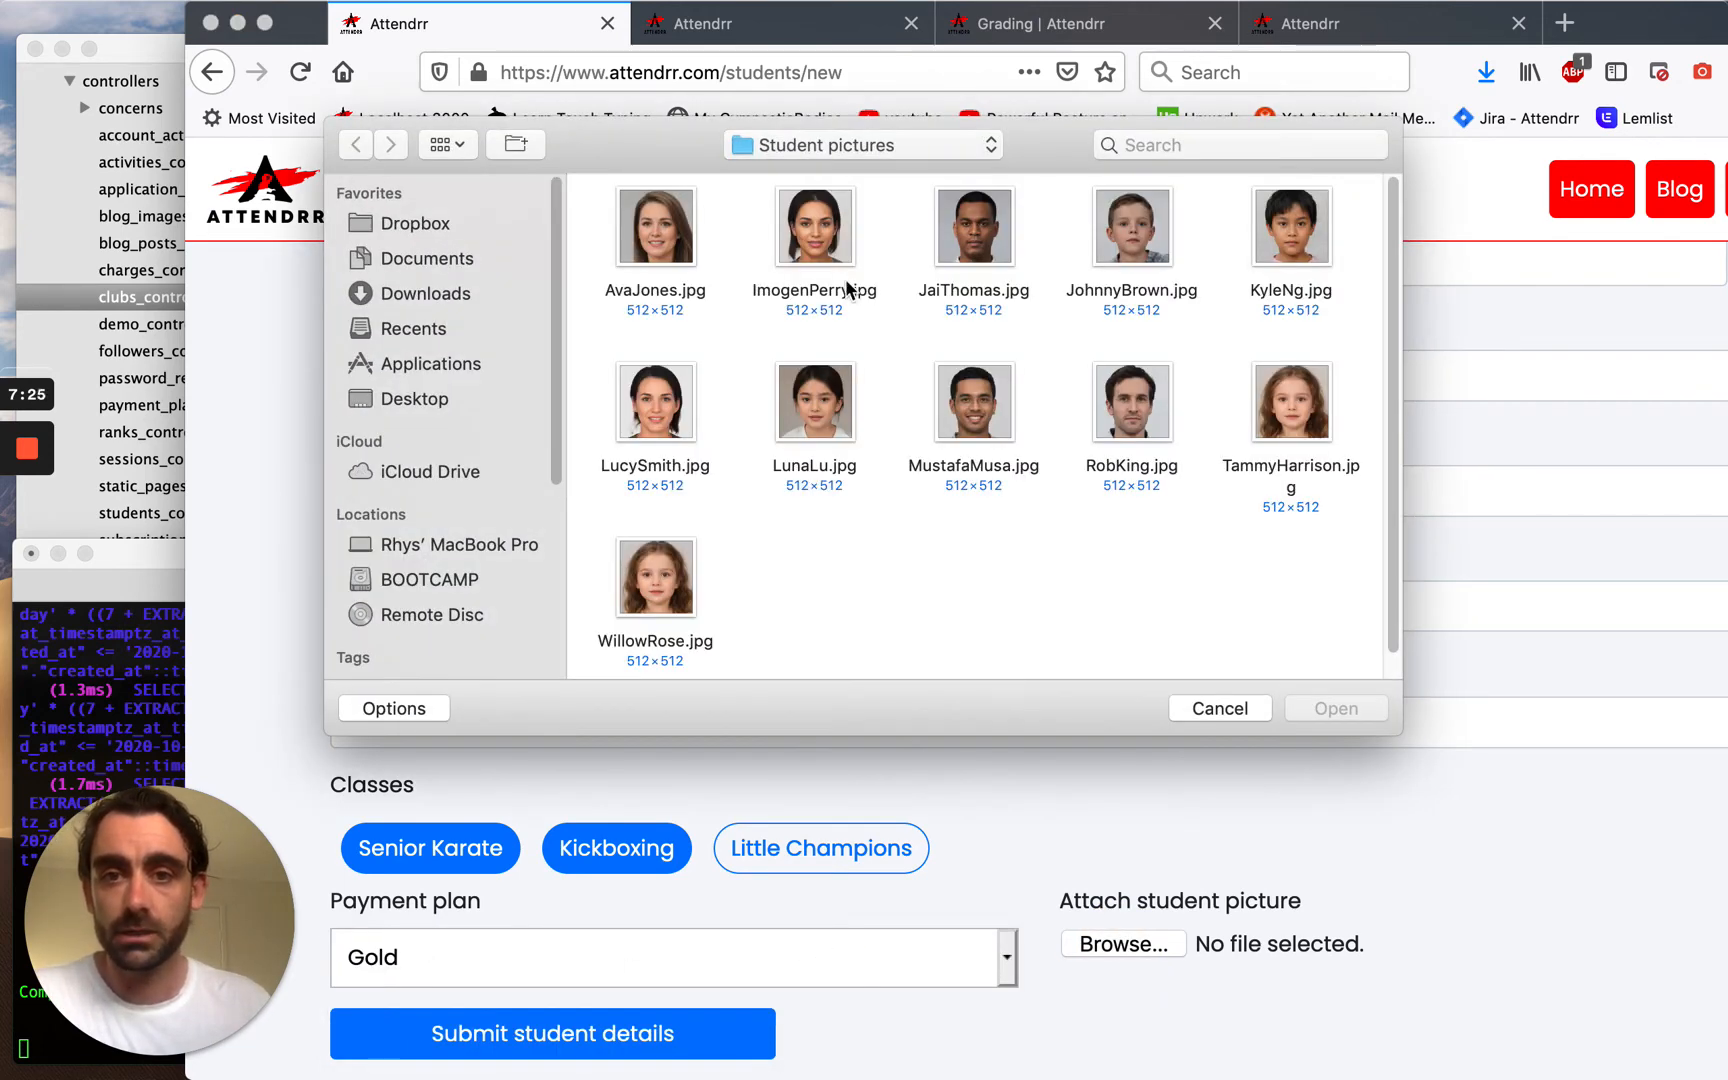
click(846, 290)
click(1301, 705)
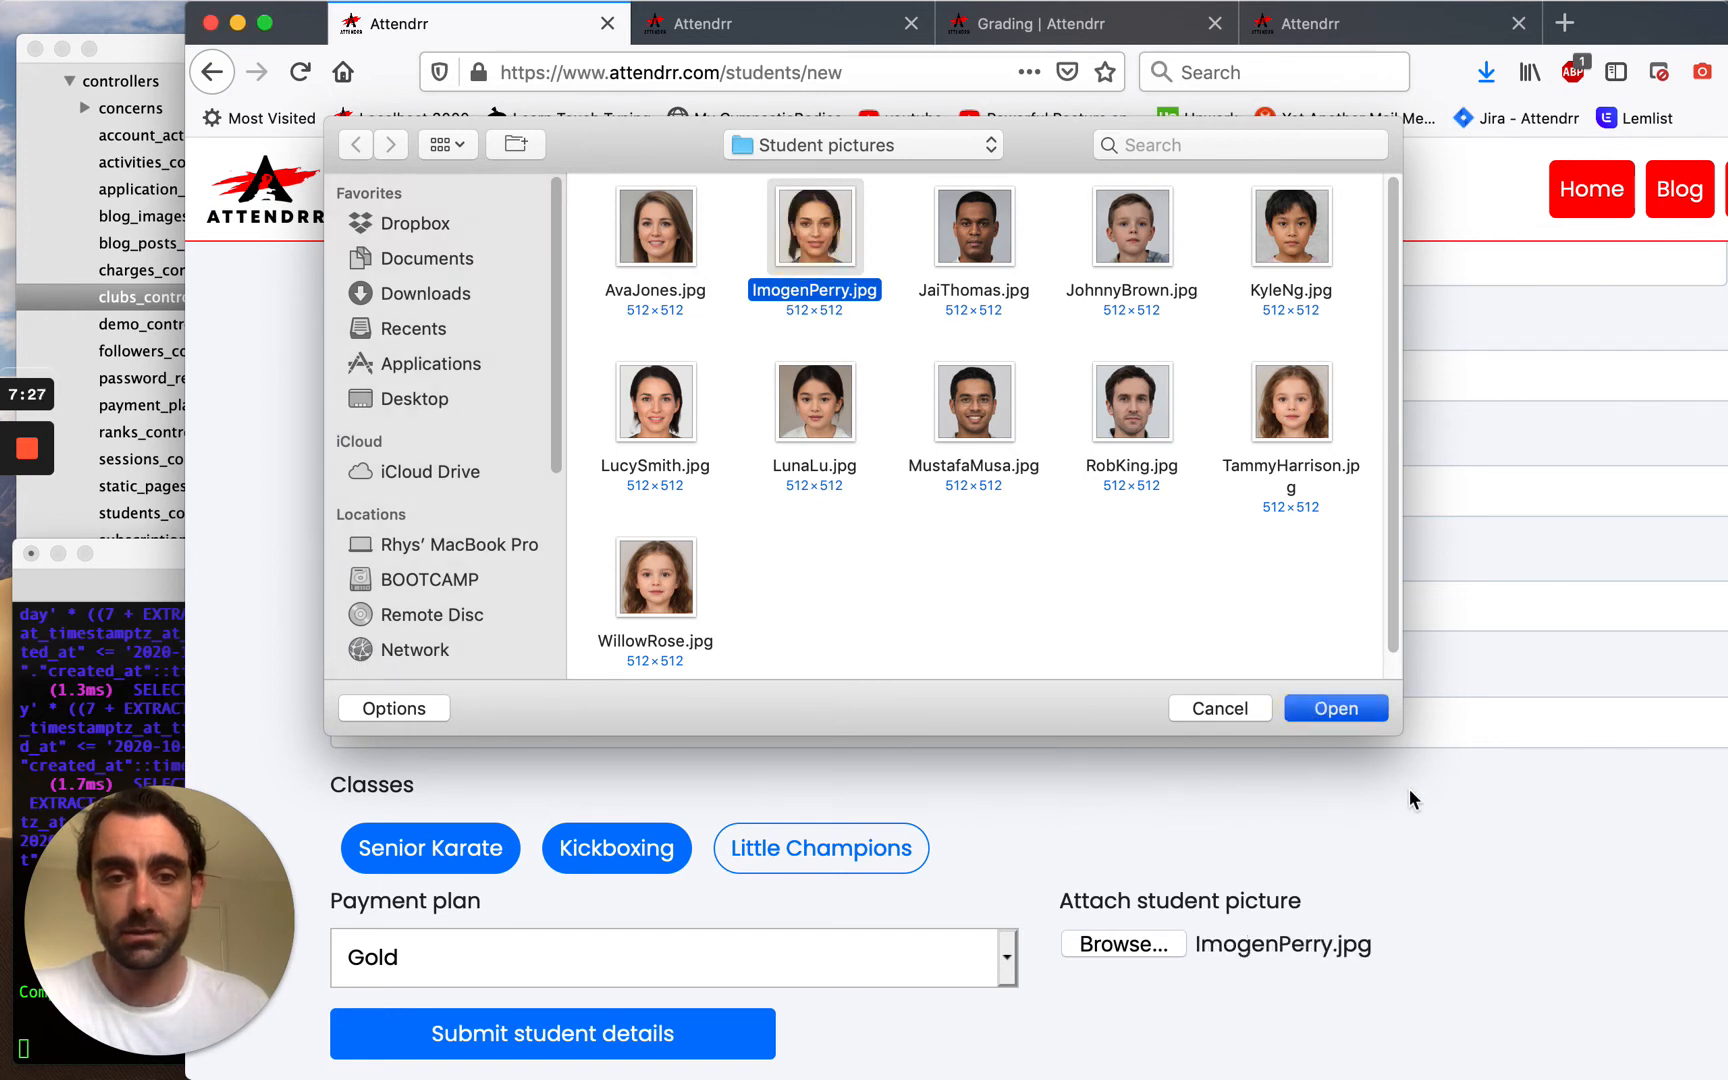
click(710, 1048)
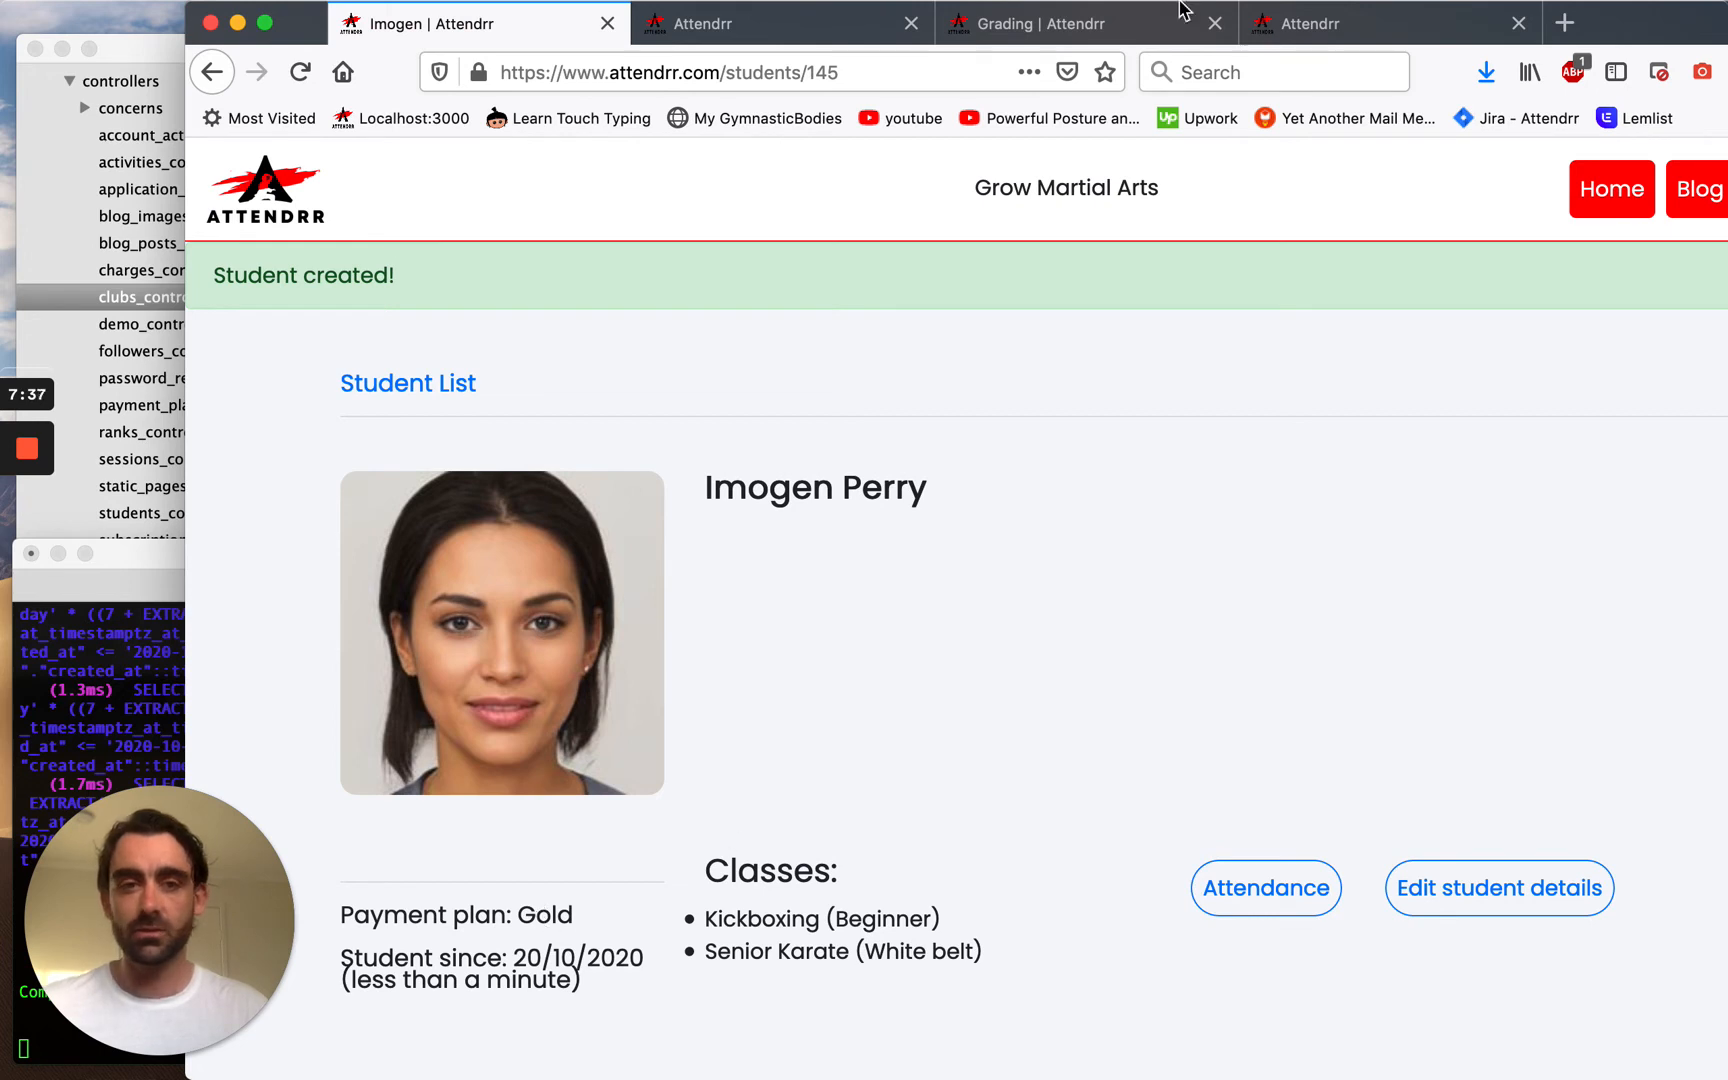
Review the profile's student-since date and Kickboxing and White belt ranks, then edit the student details.
key(super+alt+f)
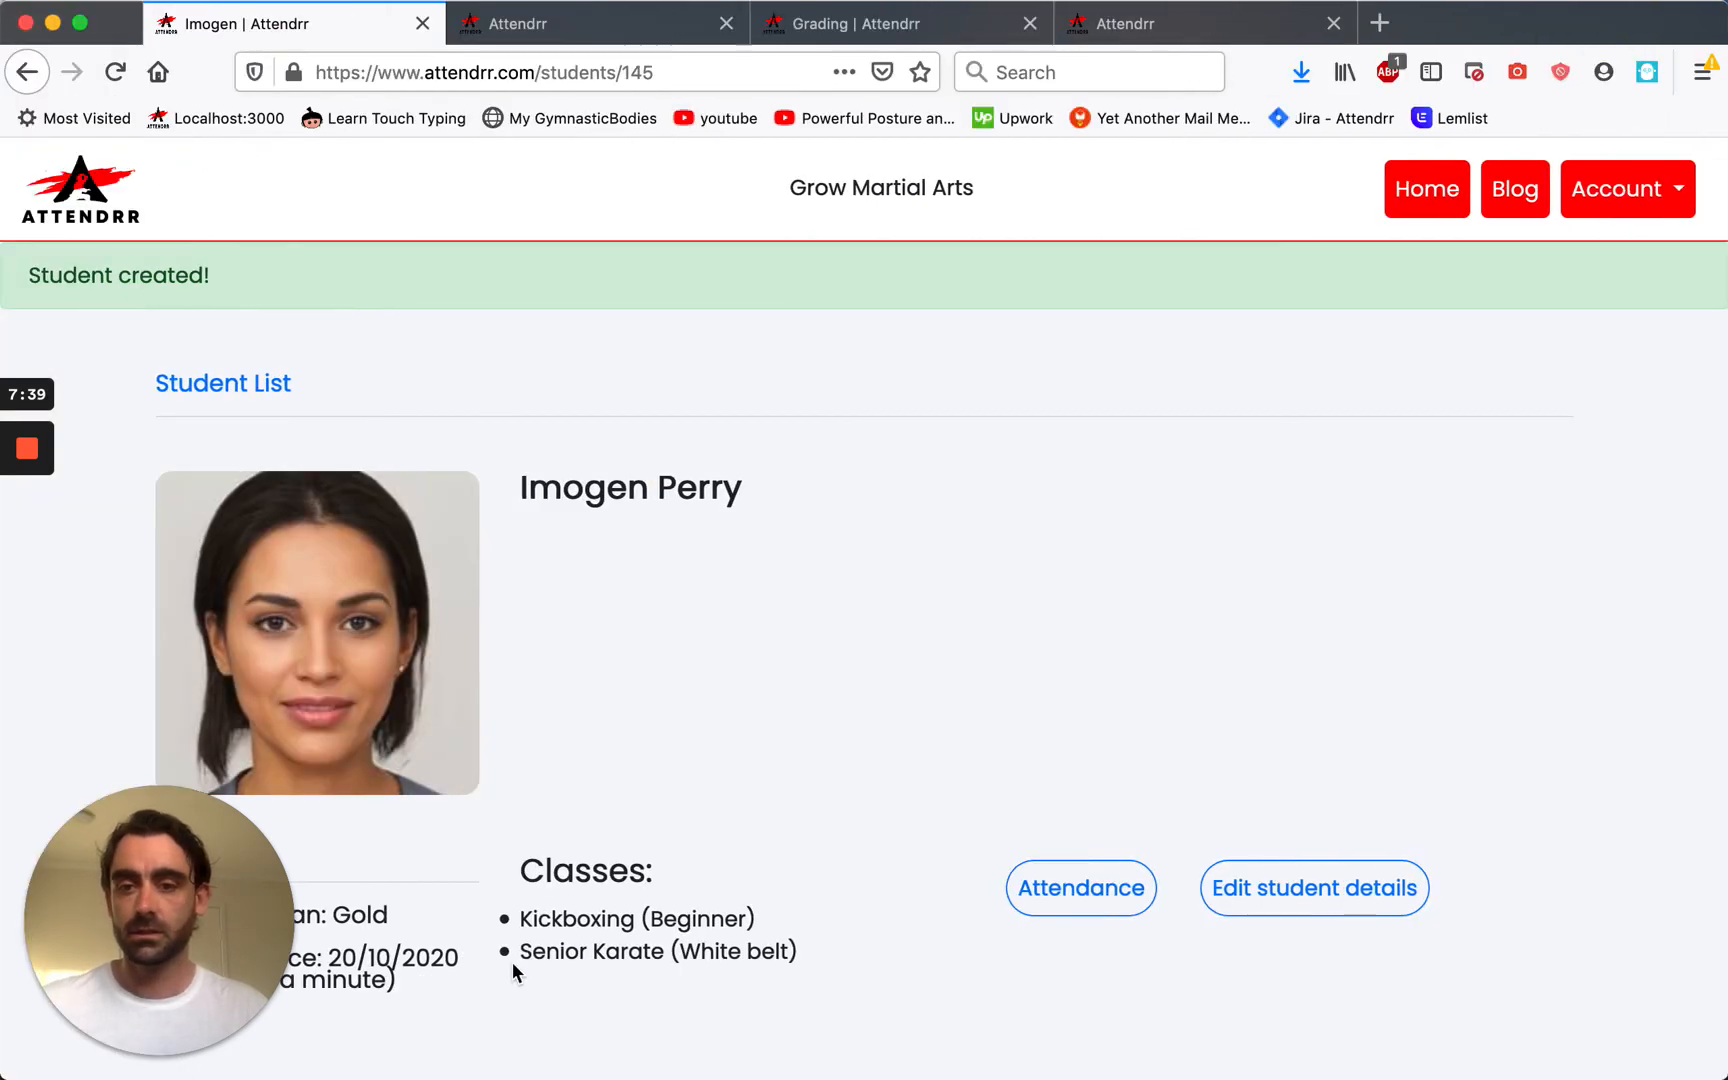
drag(326, 966, 444, 962)
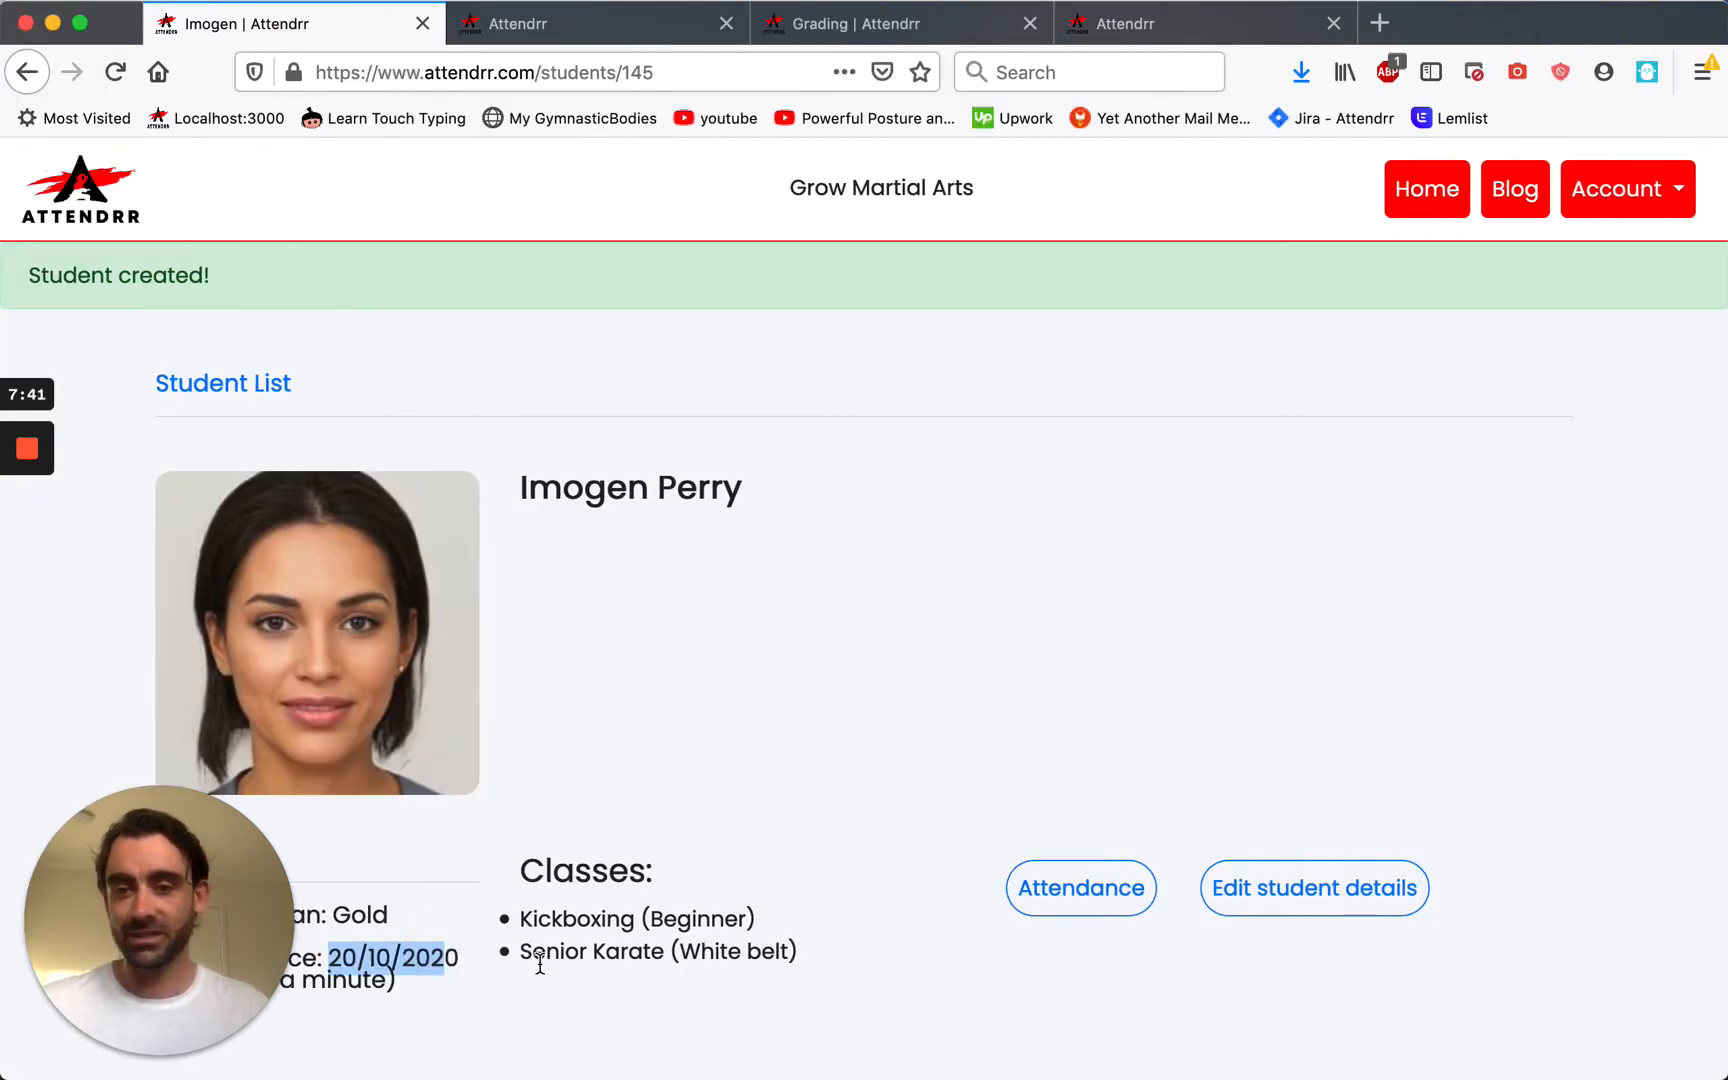
drag(523, 916, 791, 950)
click(803, 927)
click(775, 927)
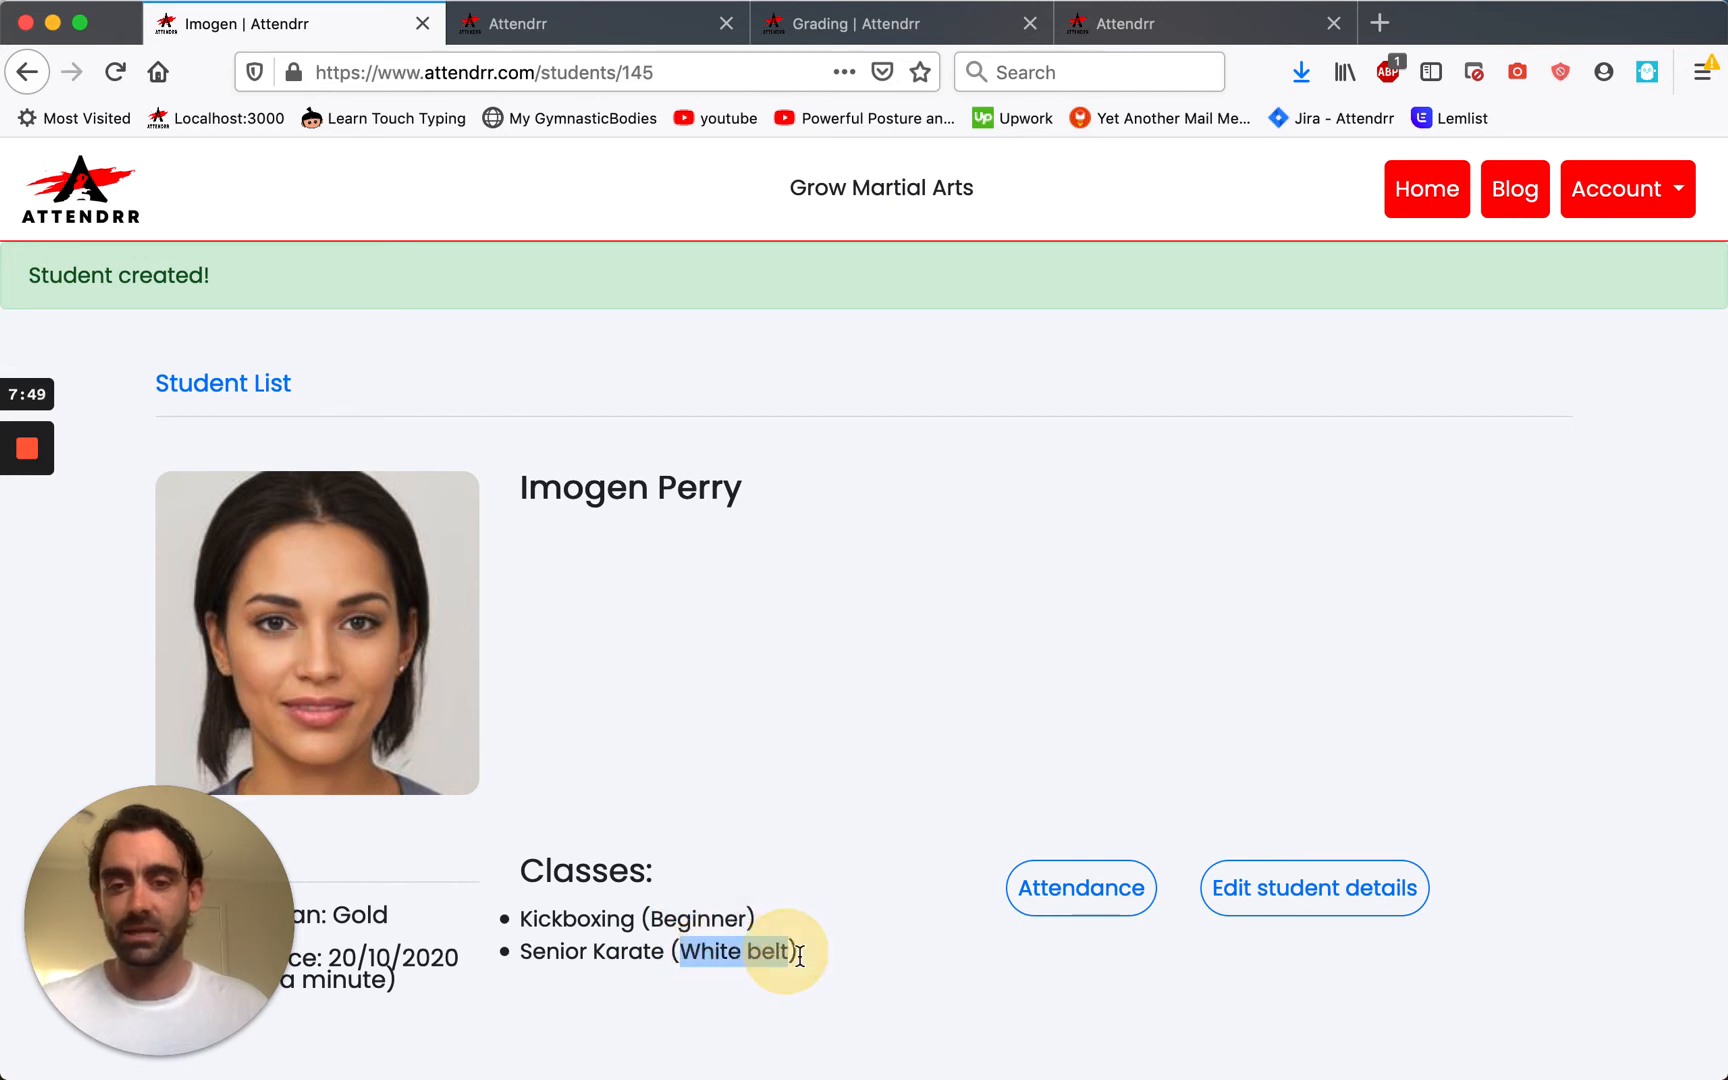
click(671, 978)
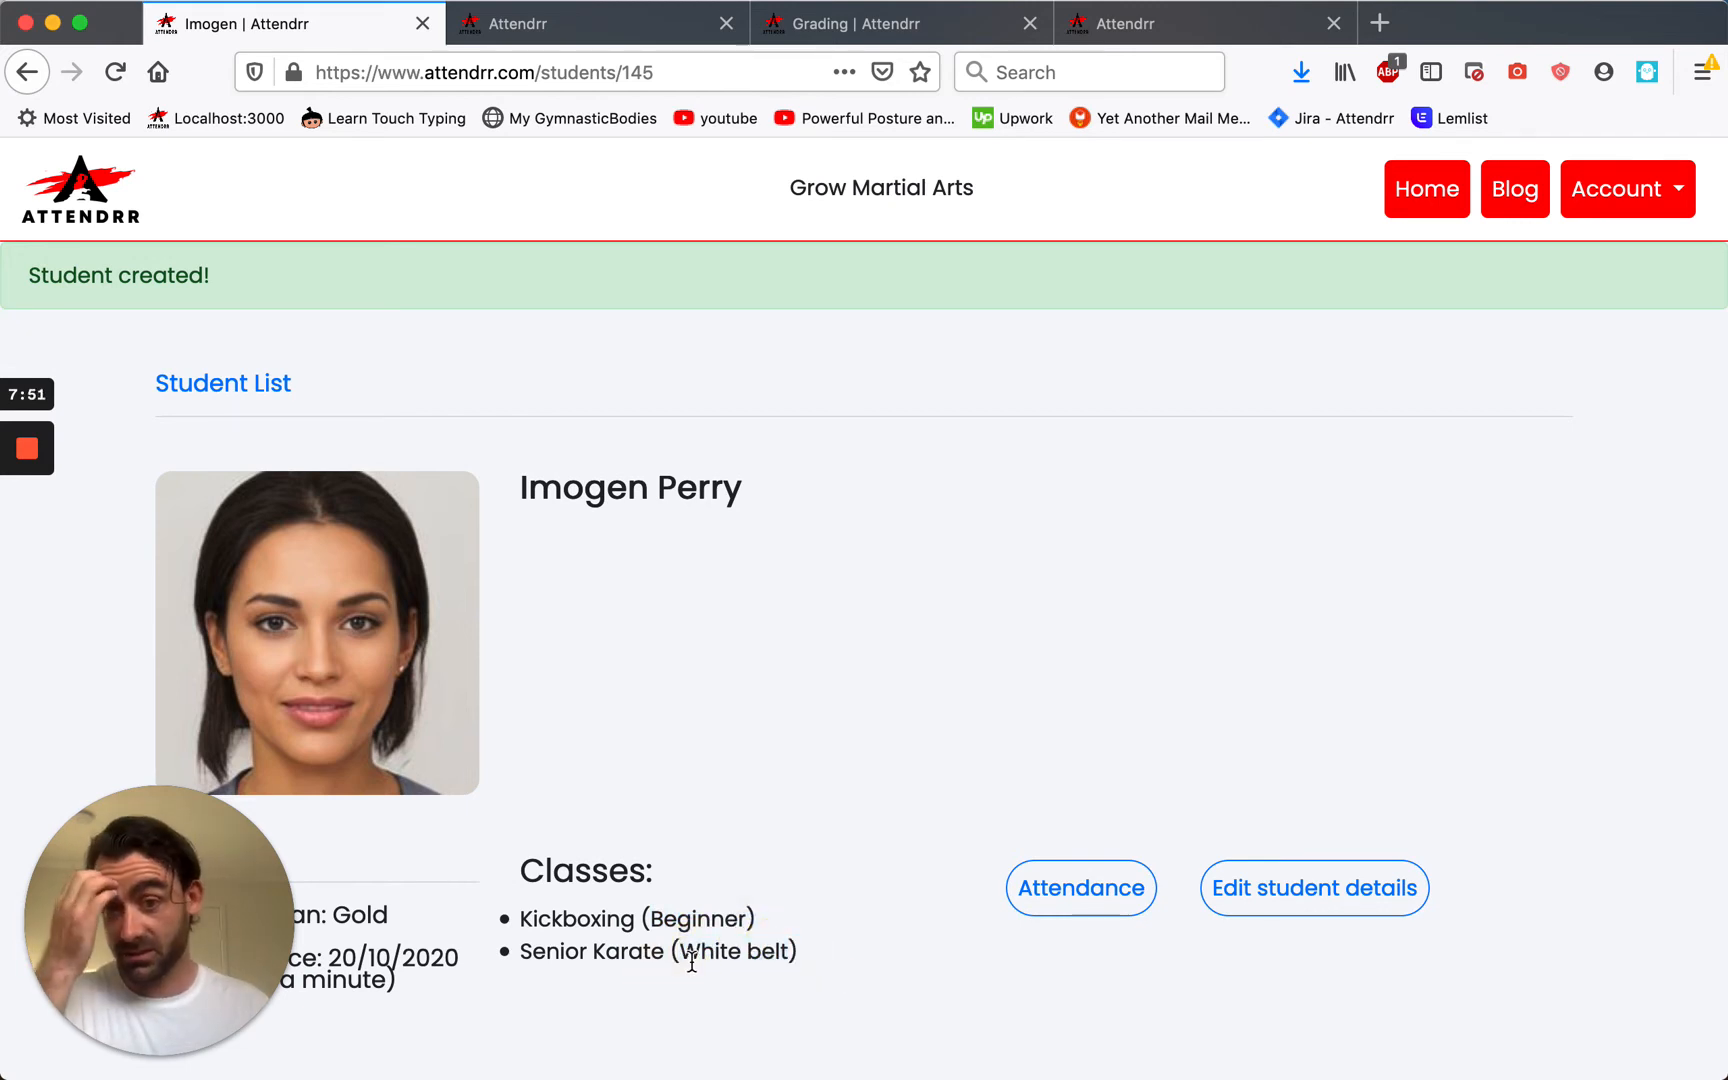
click(1260, 900)
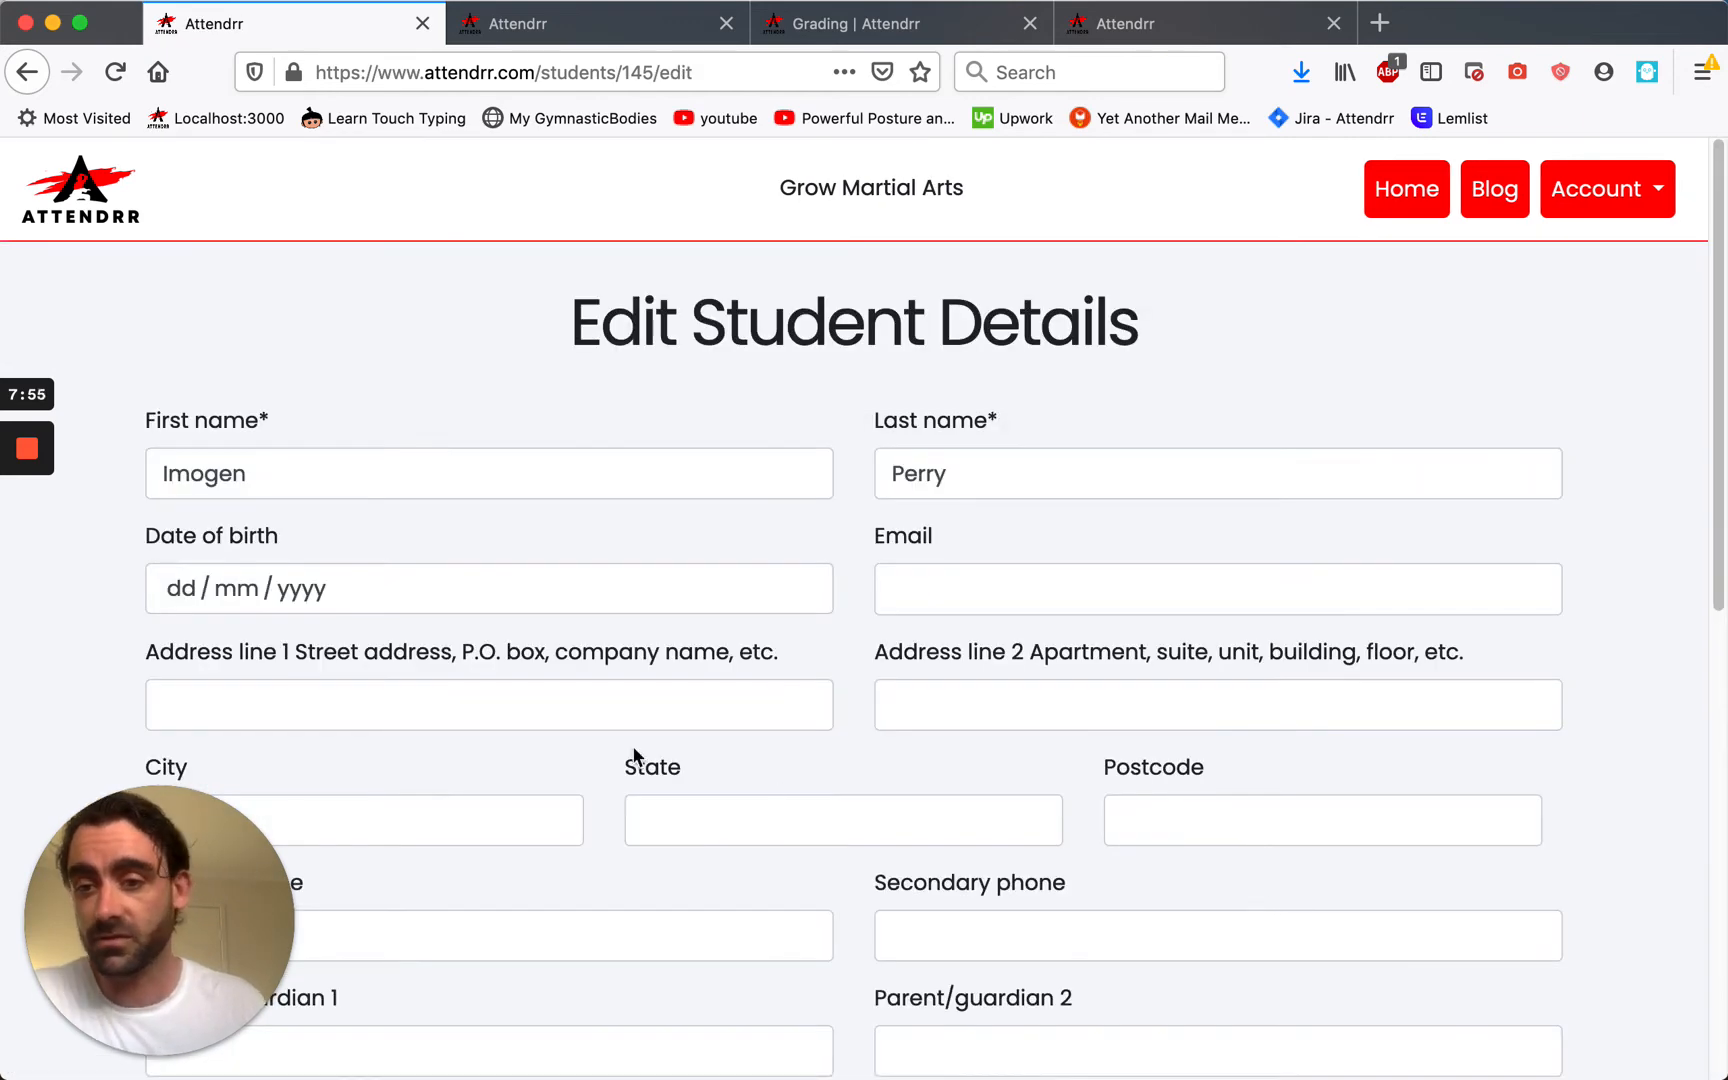
Look over the Ranks held options without saving and go back to the dashboard.
scroll(724, 806, down, 10)
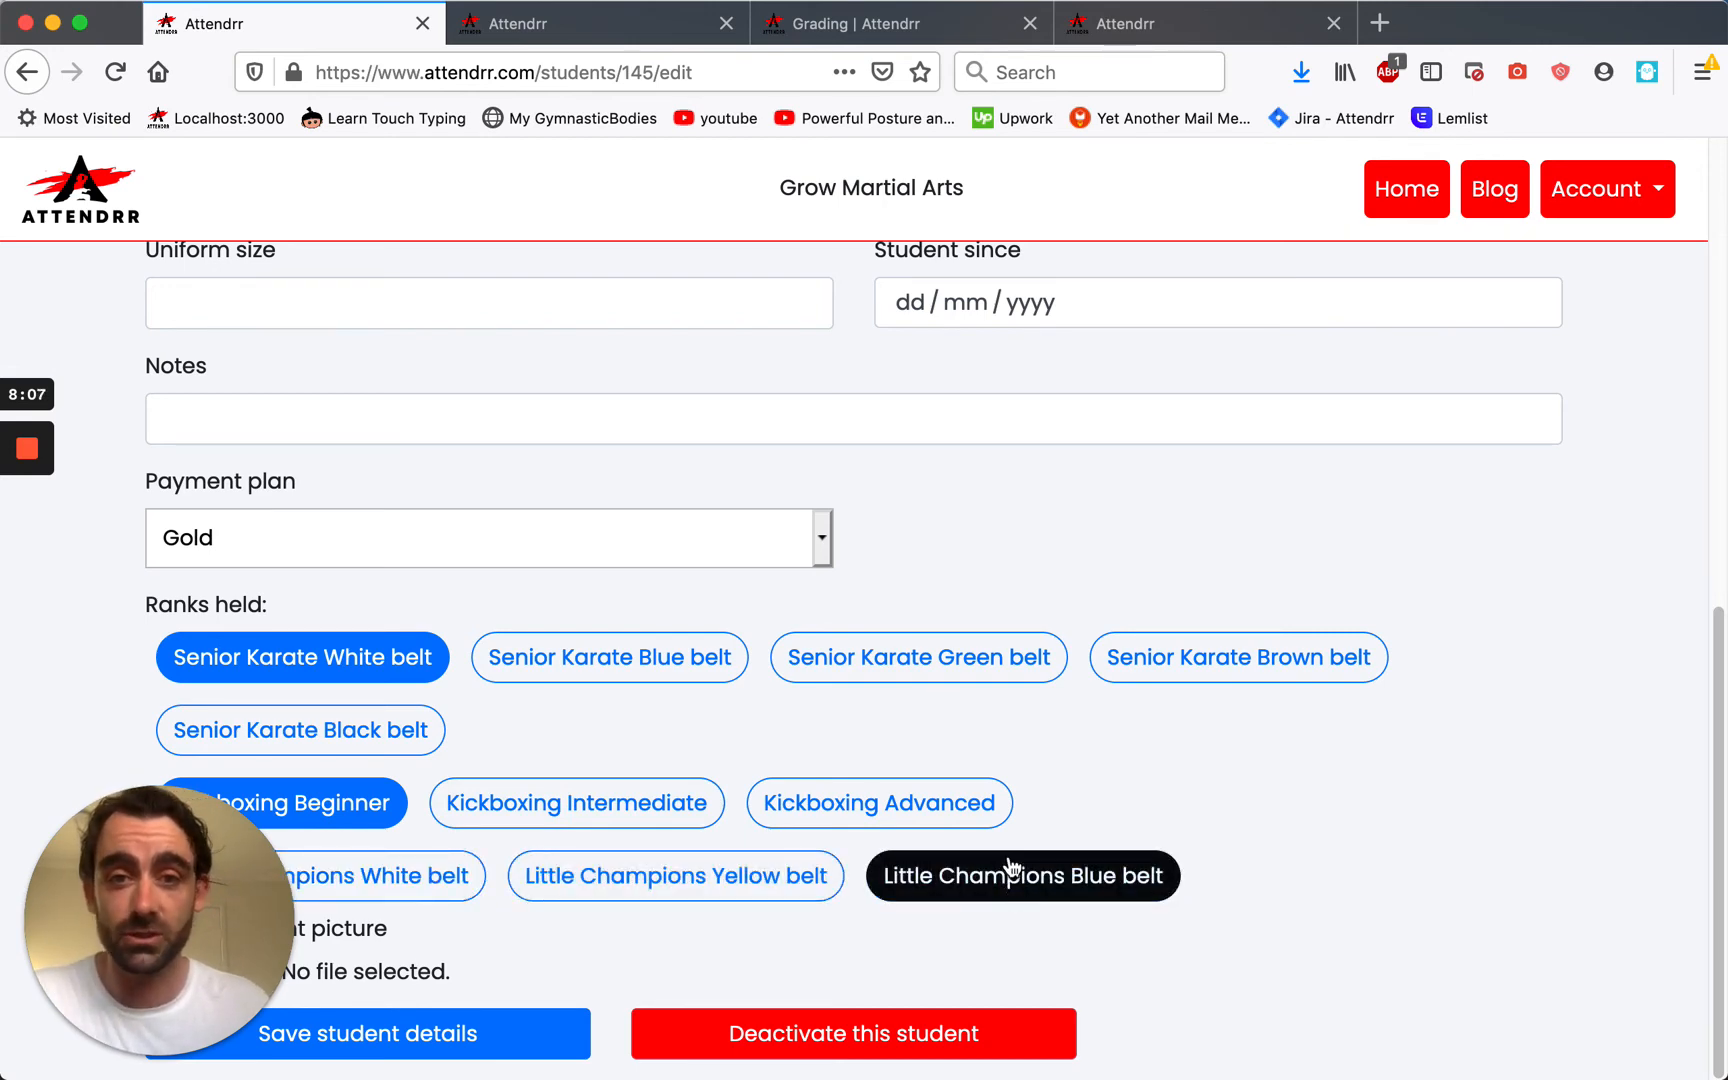
scroll(1010, 870, up, 15)
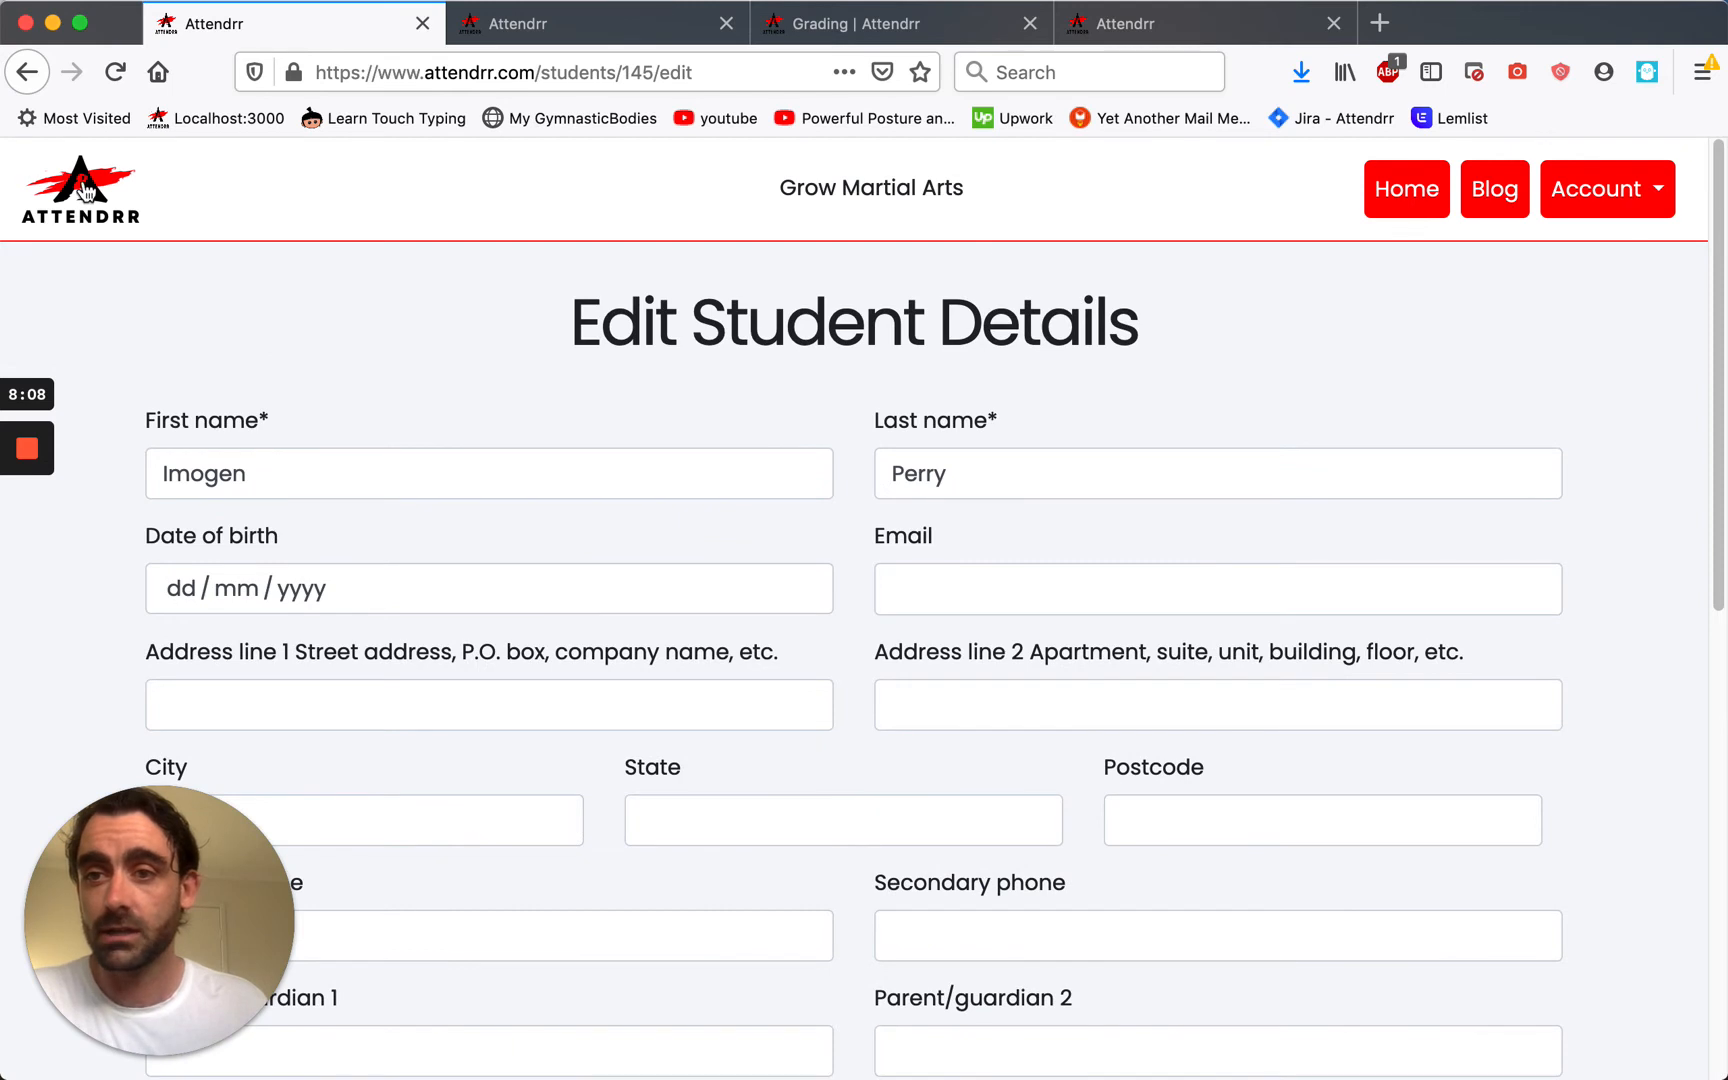
click(78, 184)
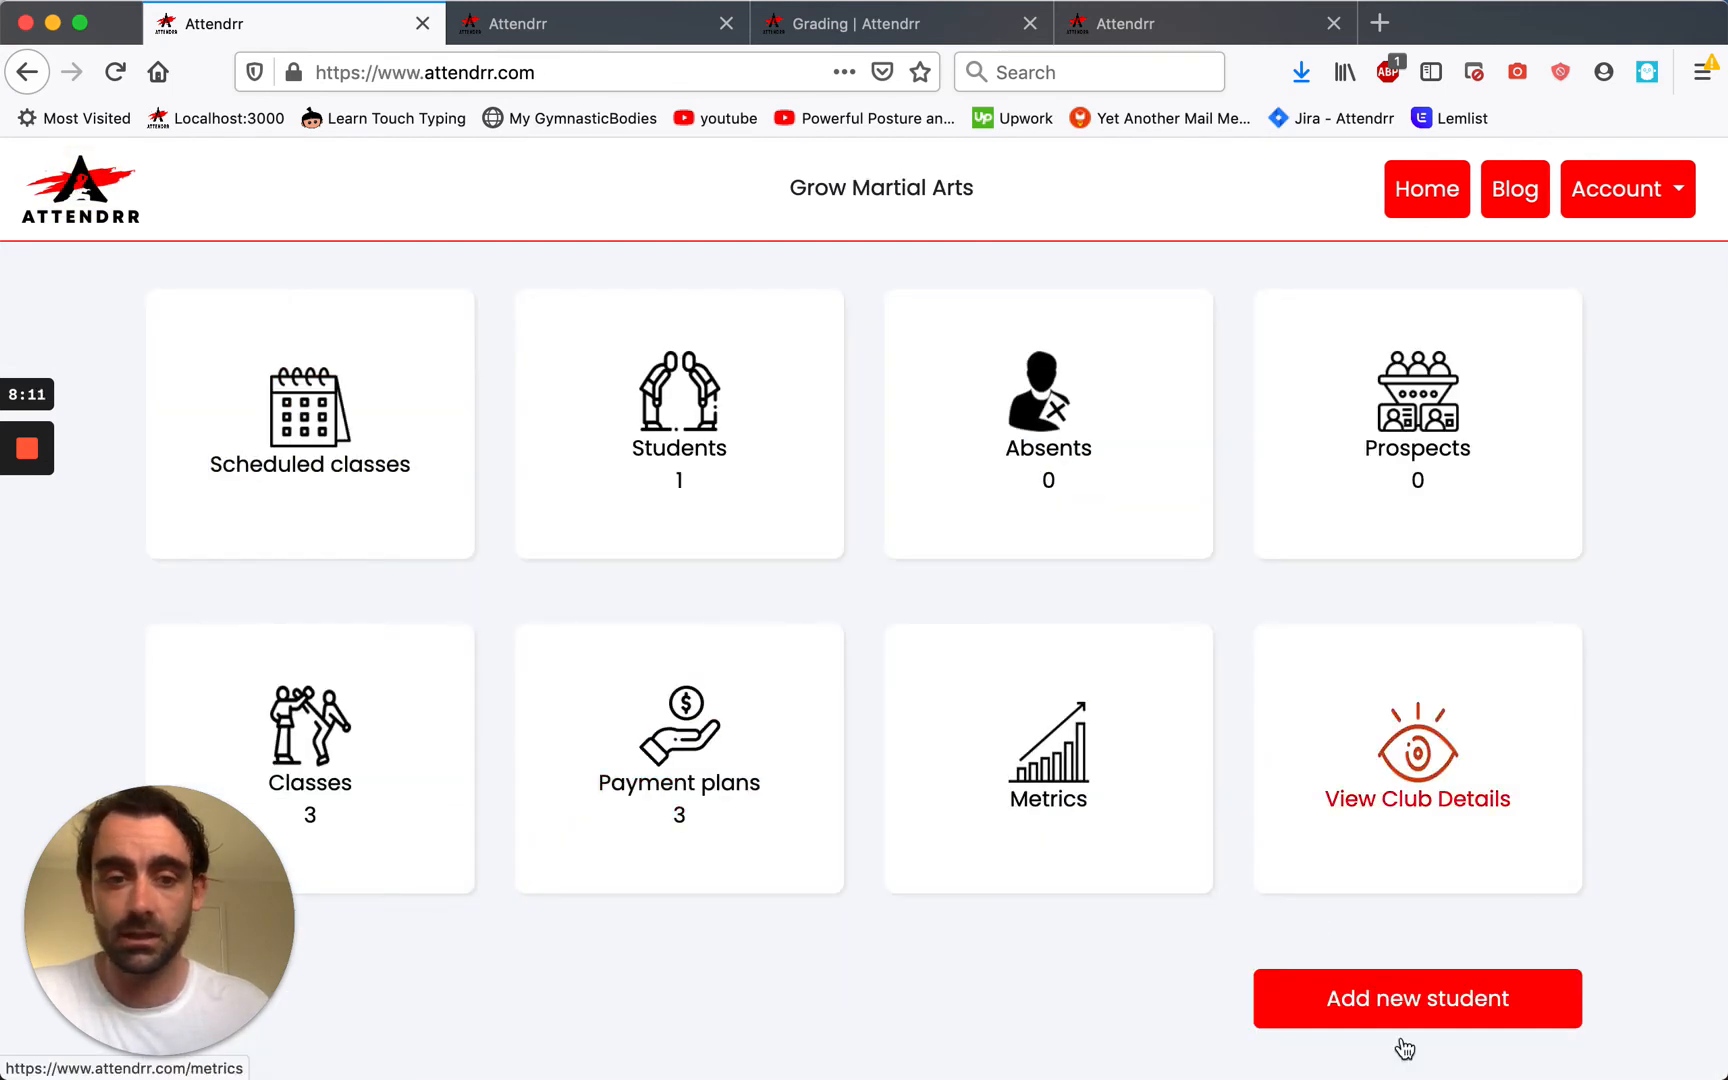
Start another new student and enter their first and last name.
click(1405, 1020)
click(628, 484)
key(Tab)
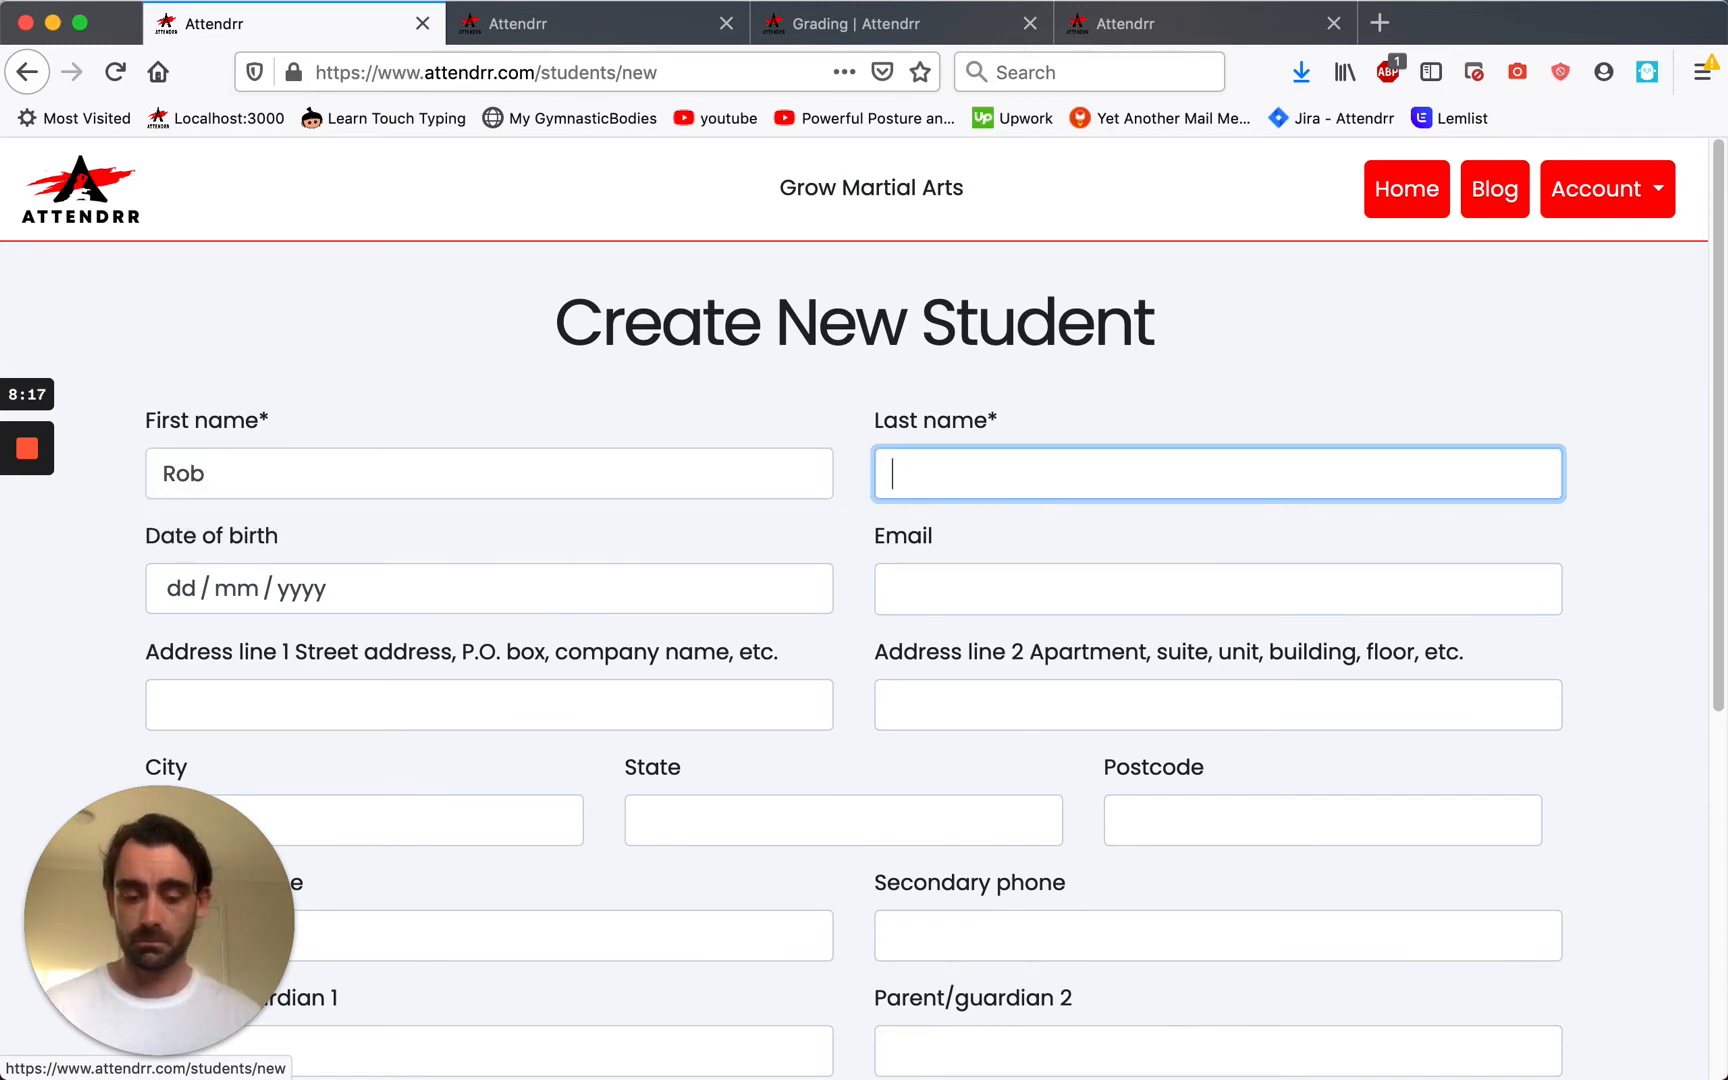
Enrol them in Senior Karate, attach their photo, and submit the student details.
scroll(651, 477, down, 6)
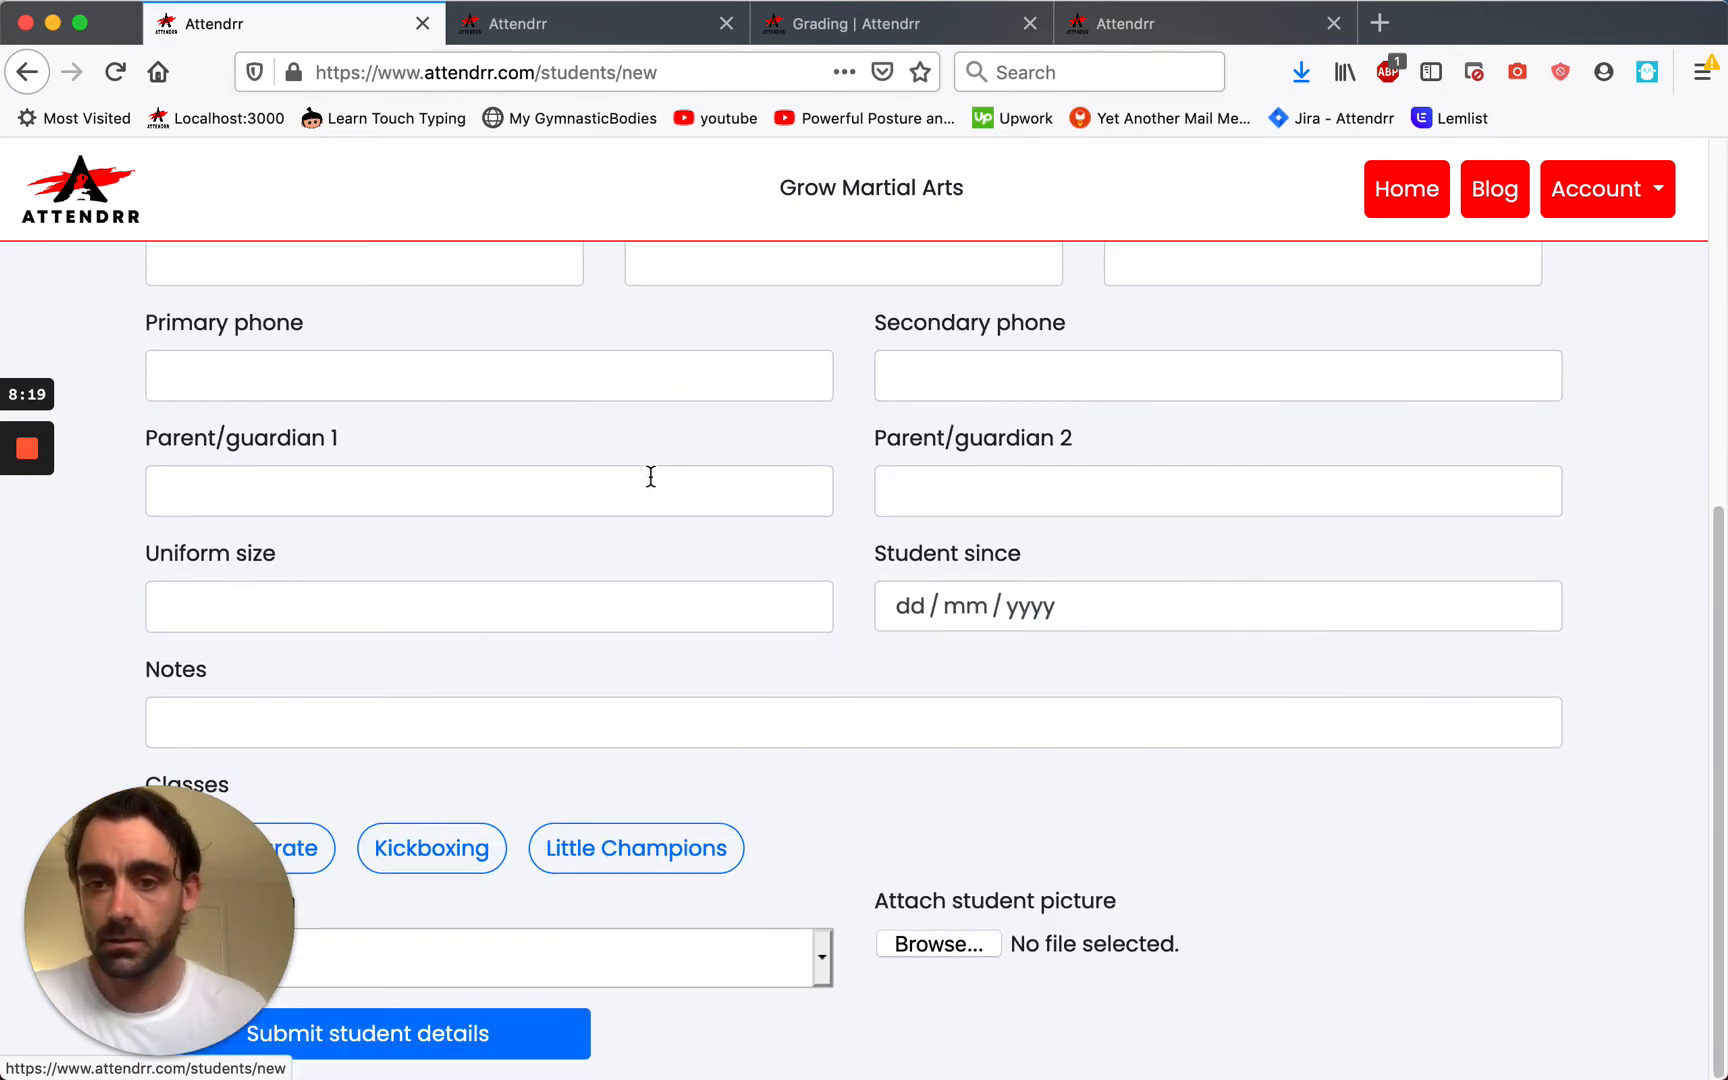
drag(1489, 31, 1639, 31)
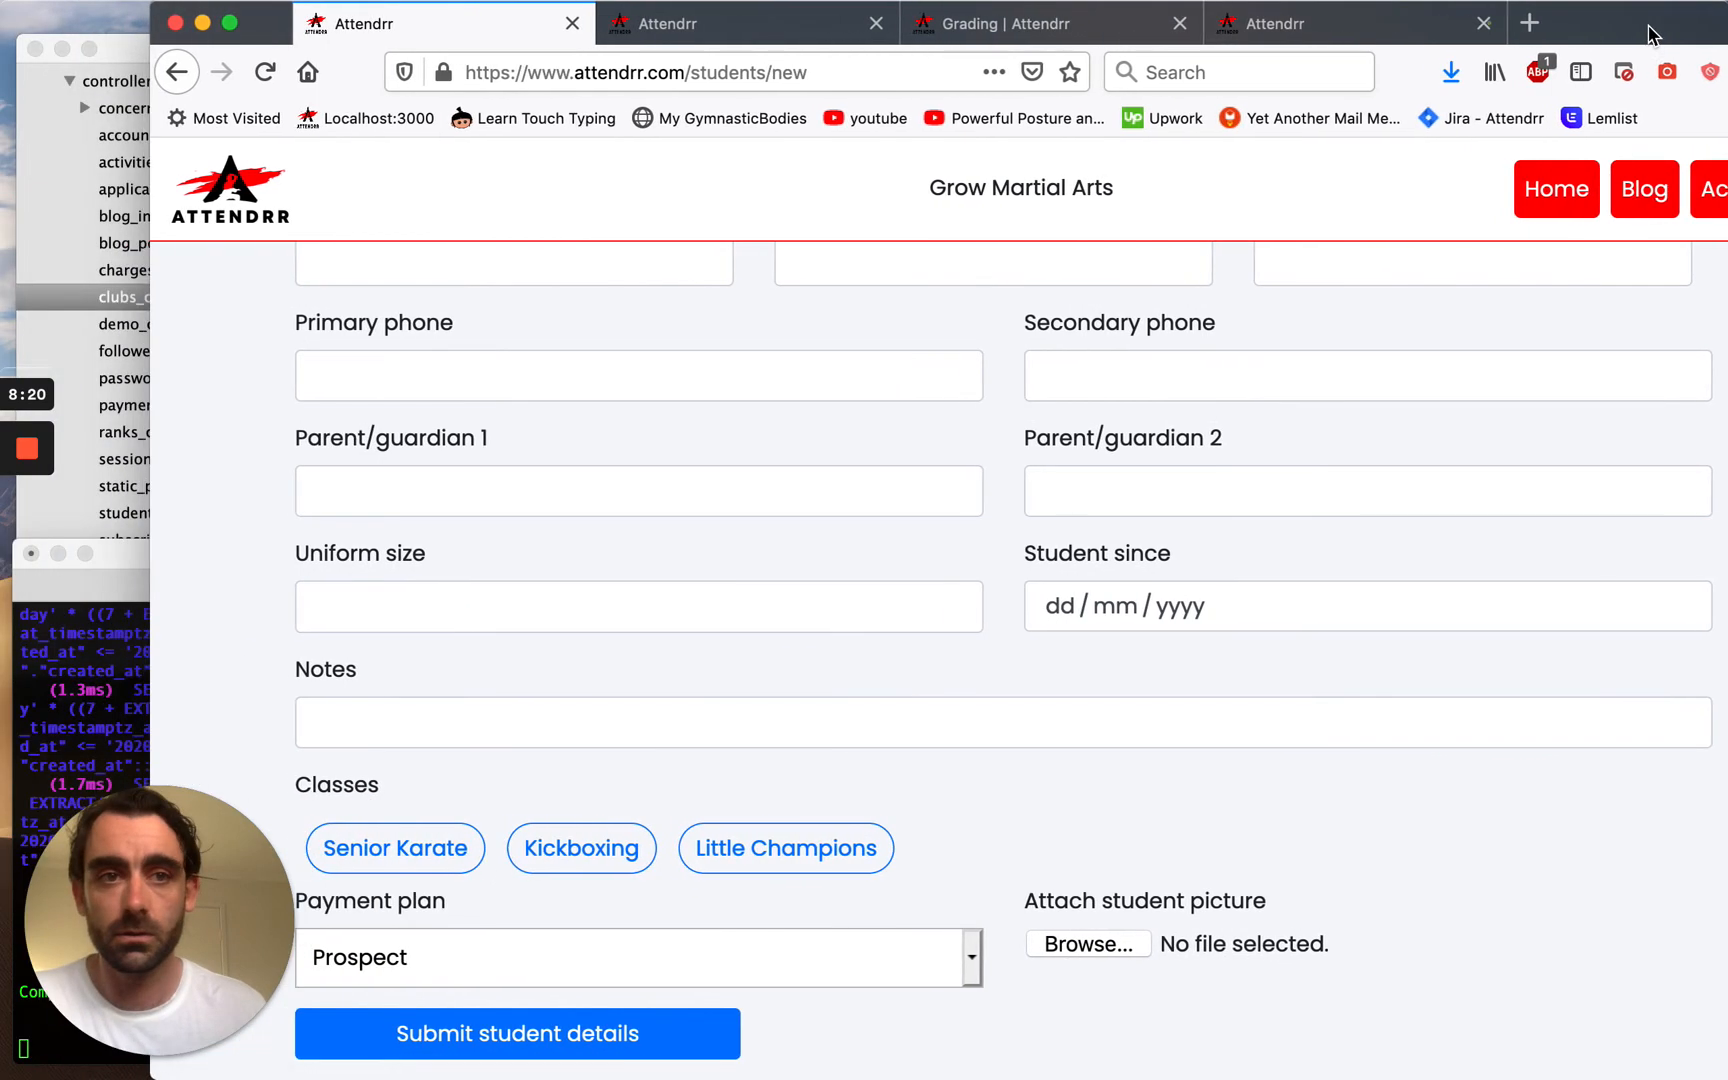
click(416, 860)
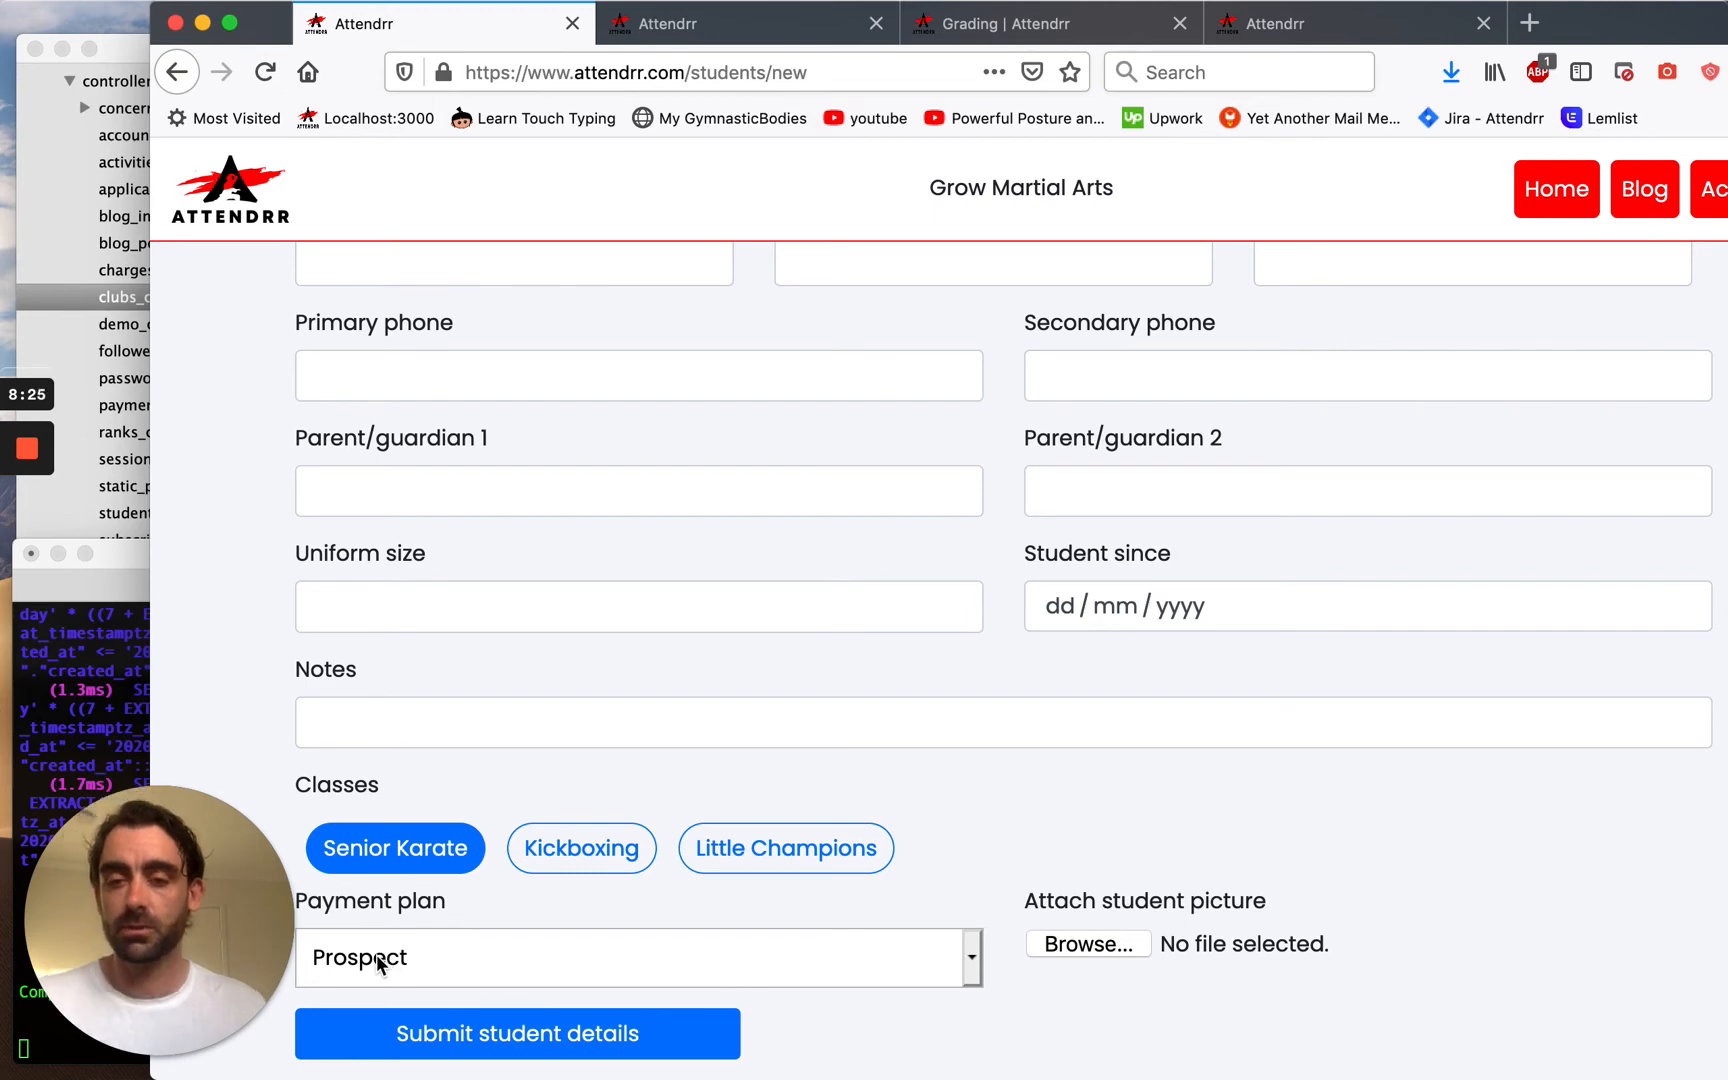
click(1076, 950)
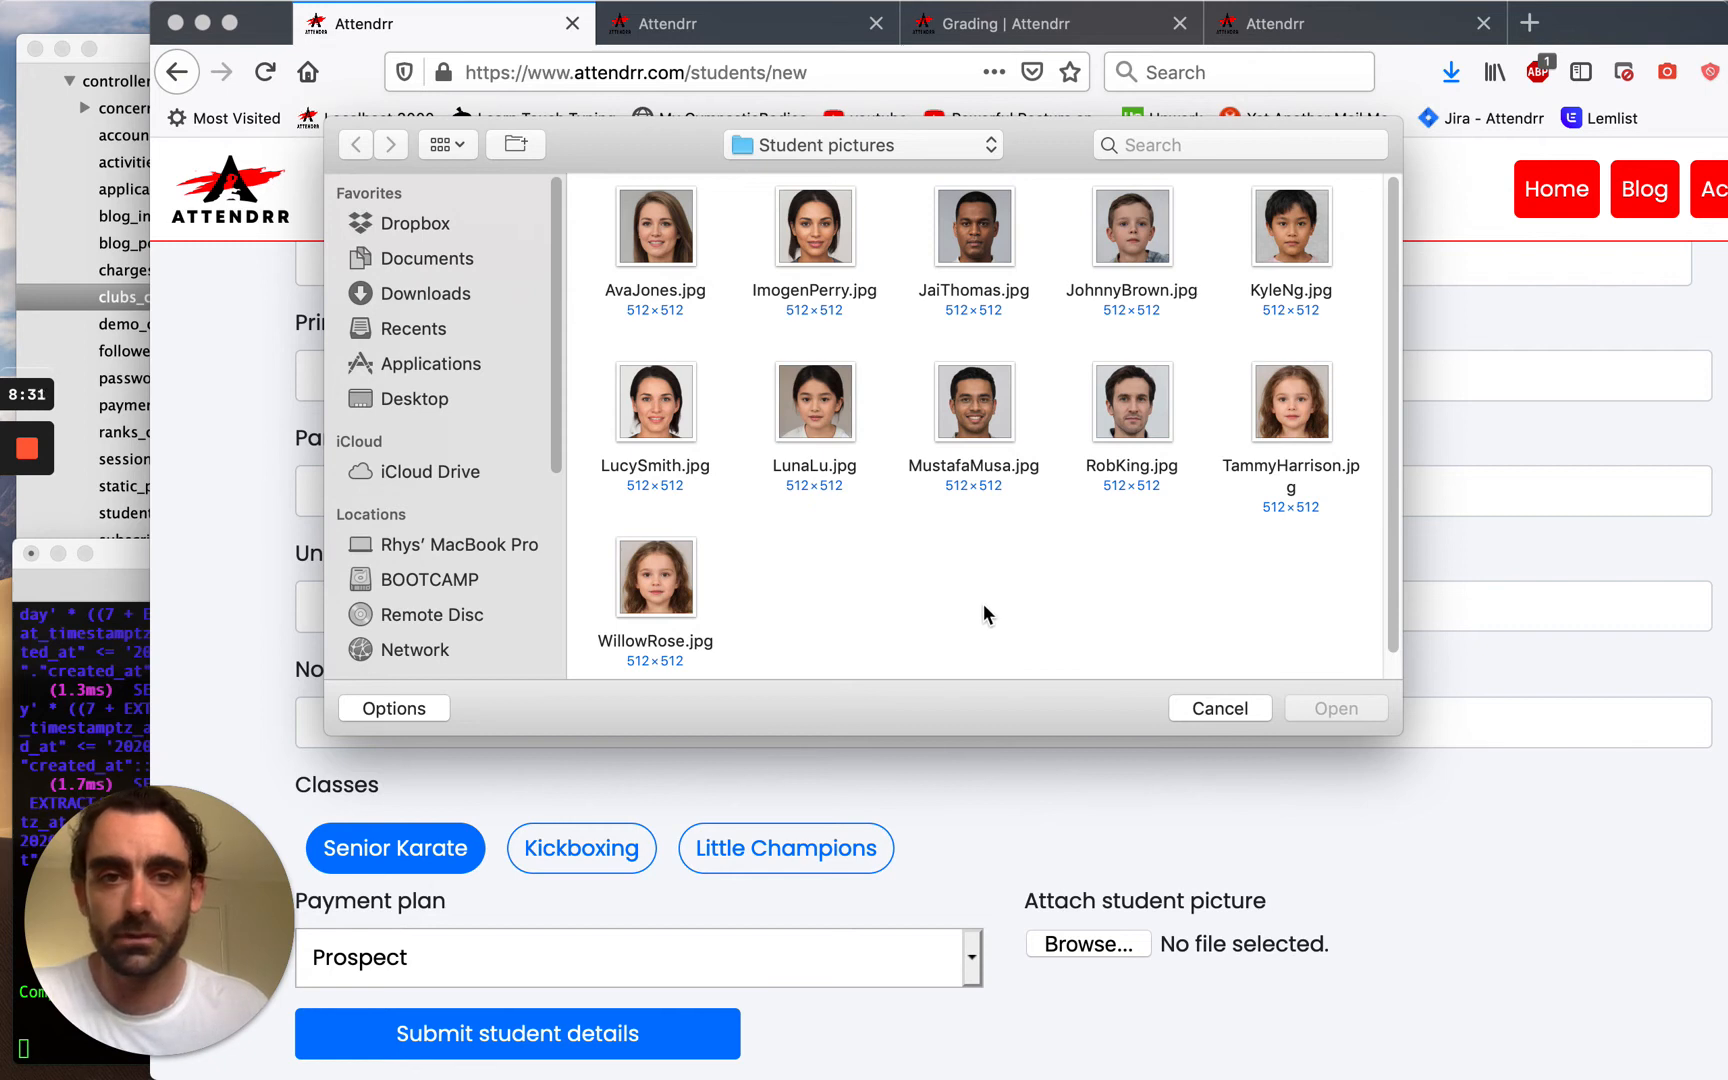
click(1132, 410)
click(1320, 708)
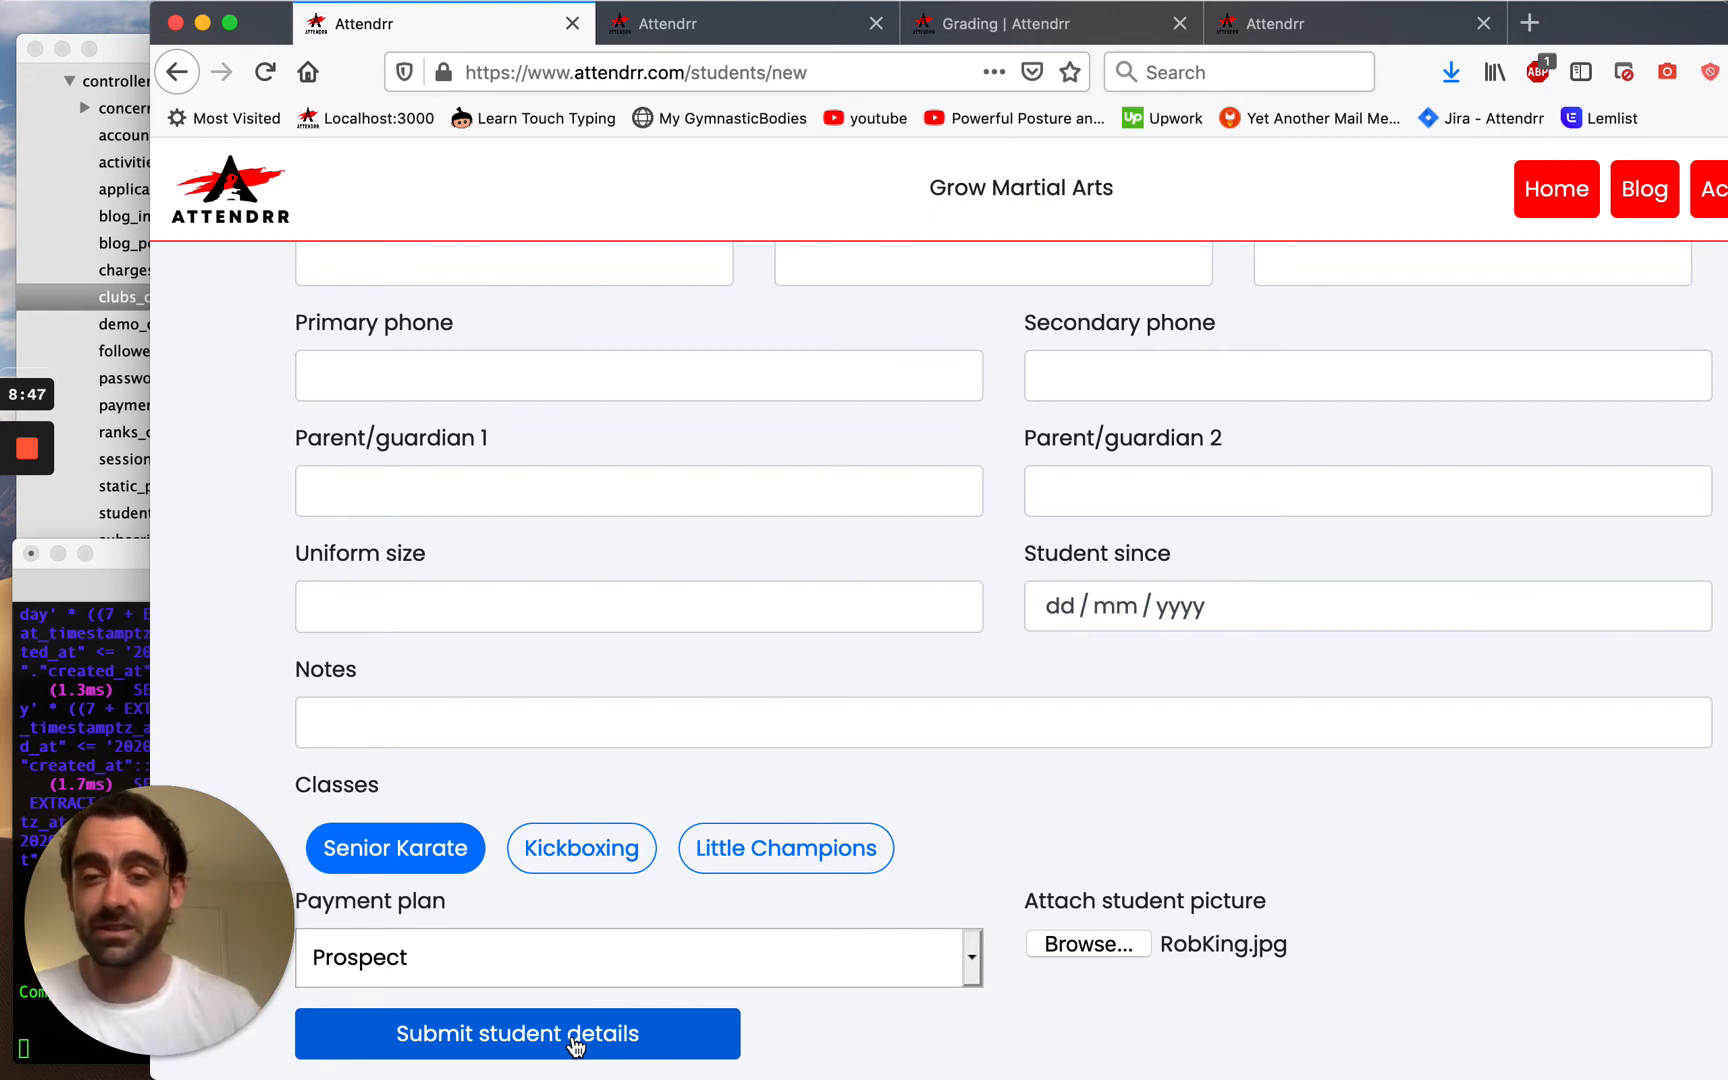
click(575, 1040)
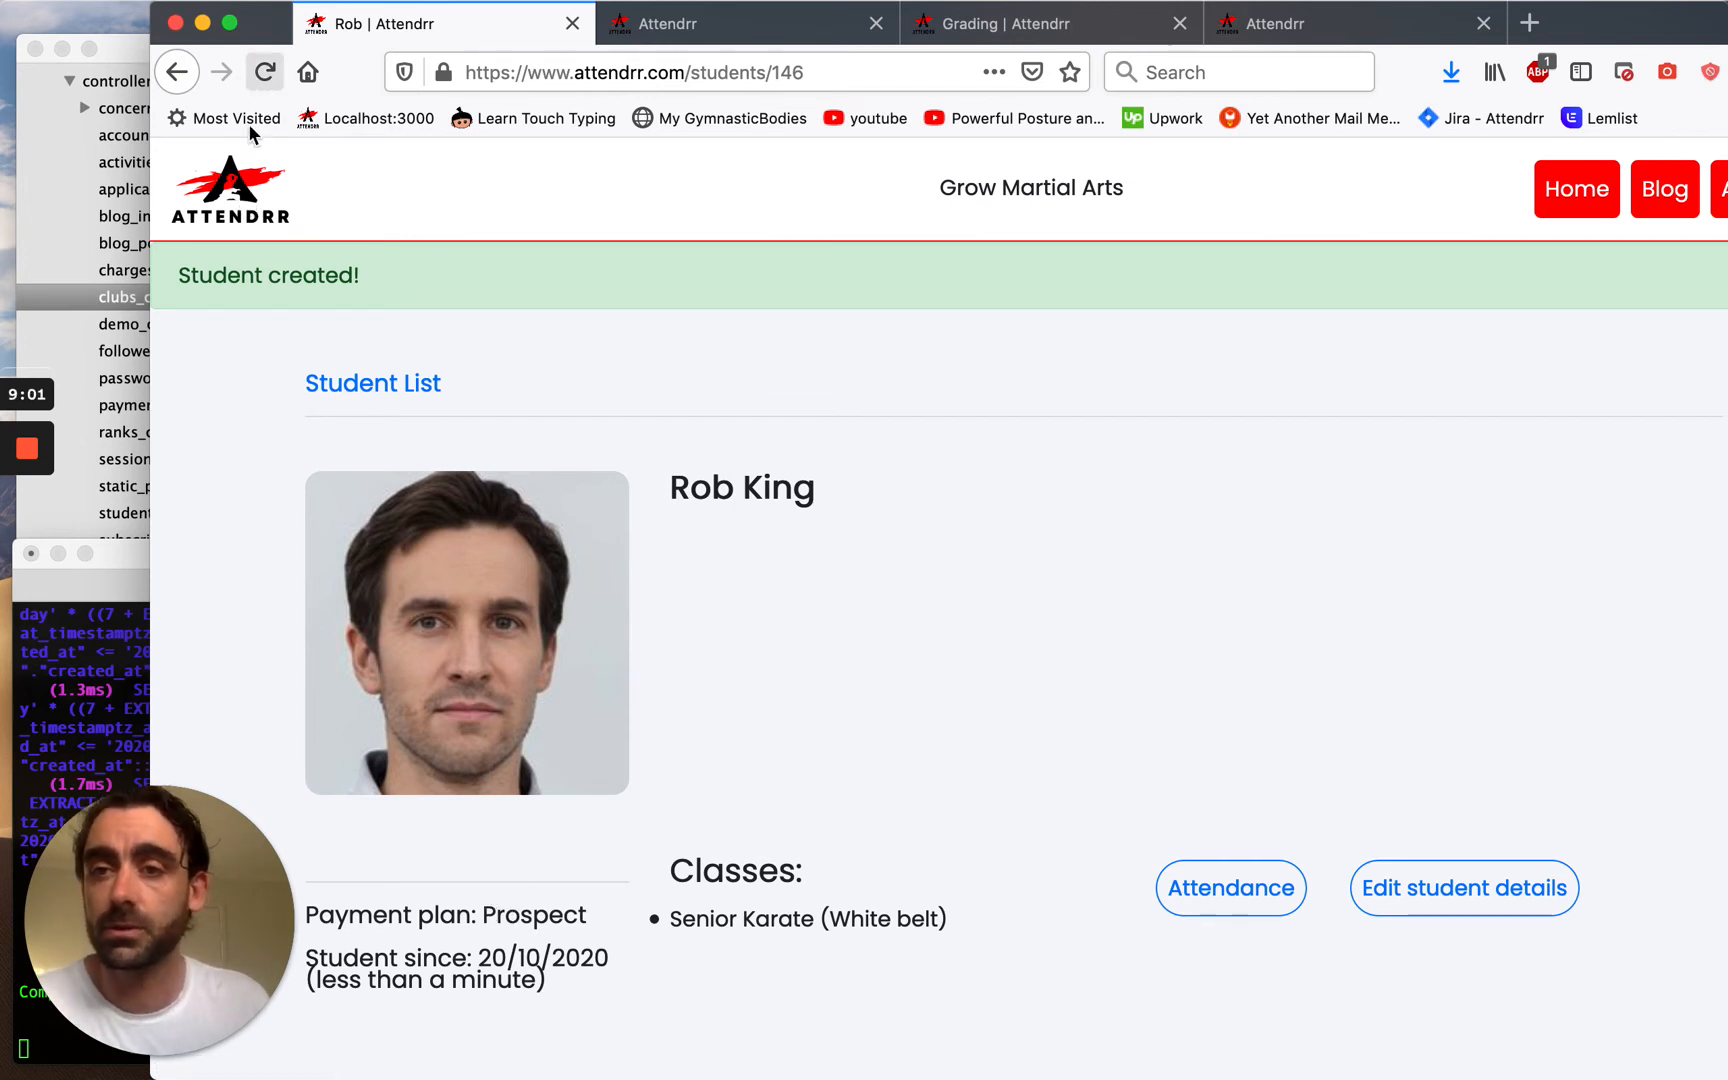
click(250, 186)
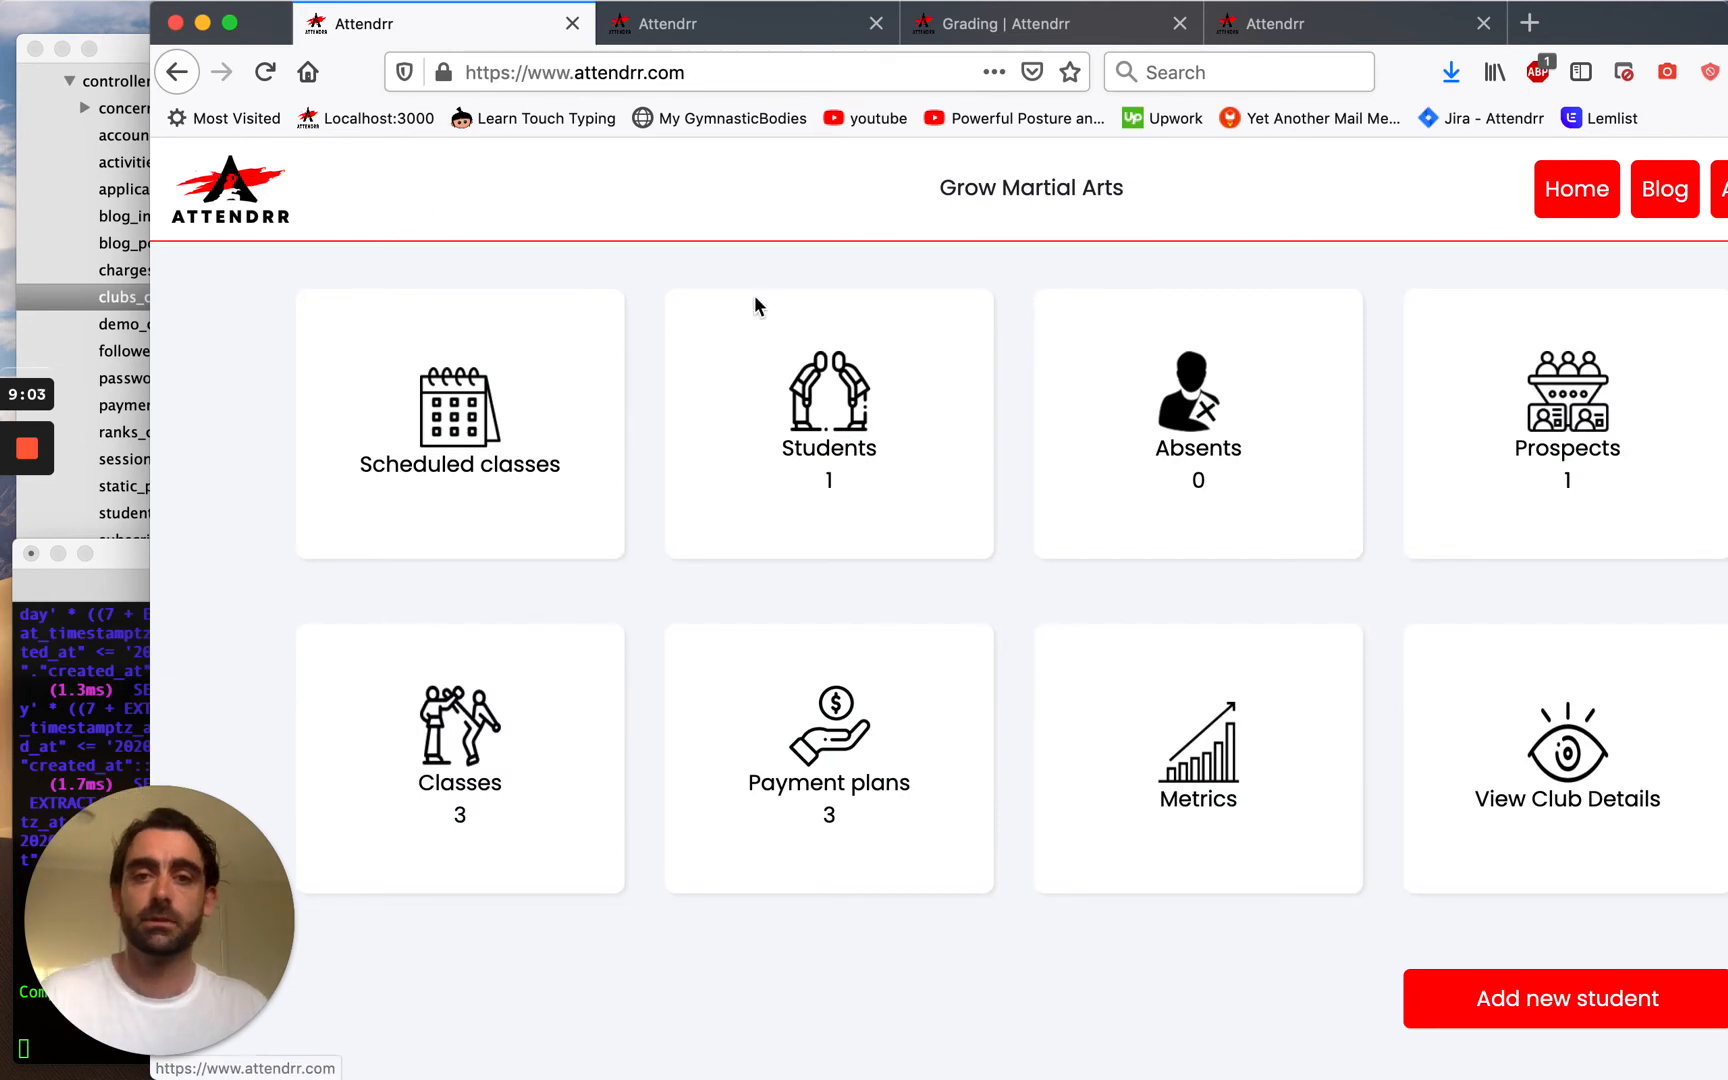
drag(1641, 38, 1491, 38)
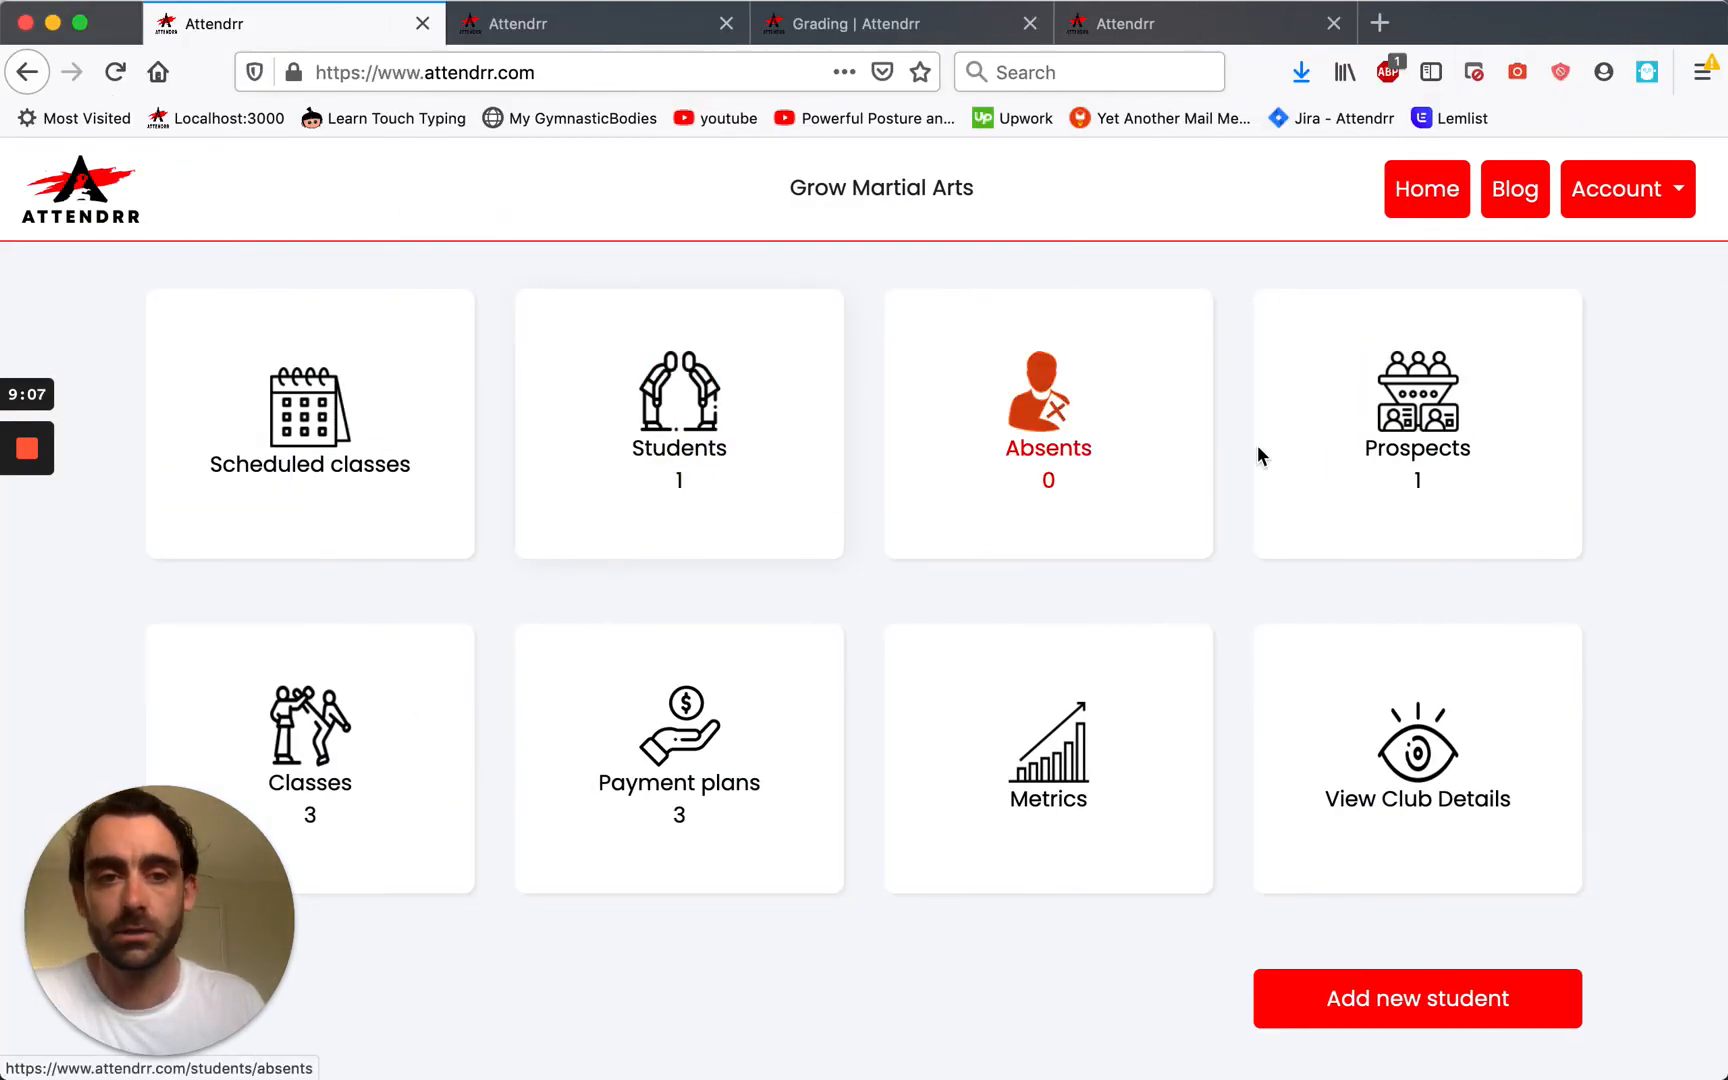
click(769, 500)
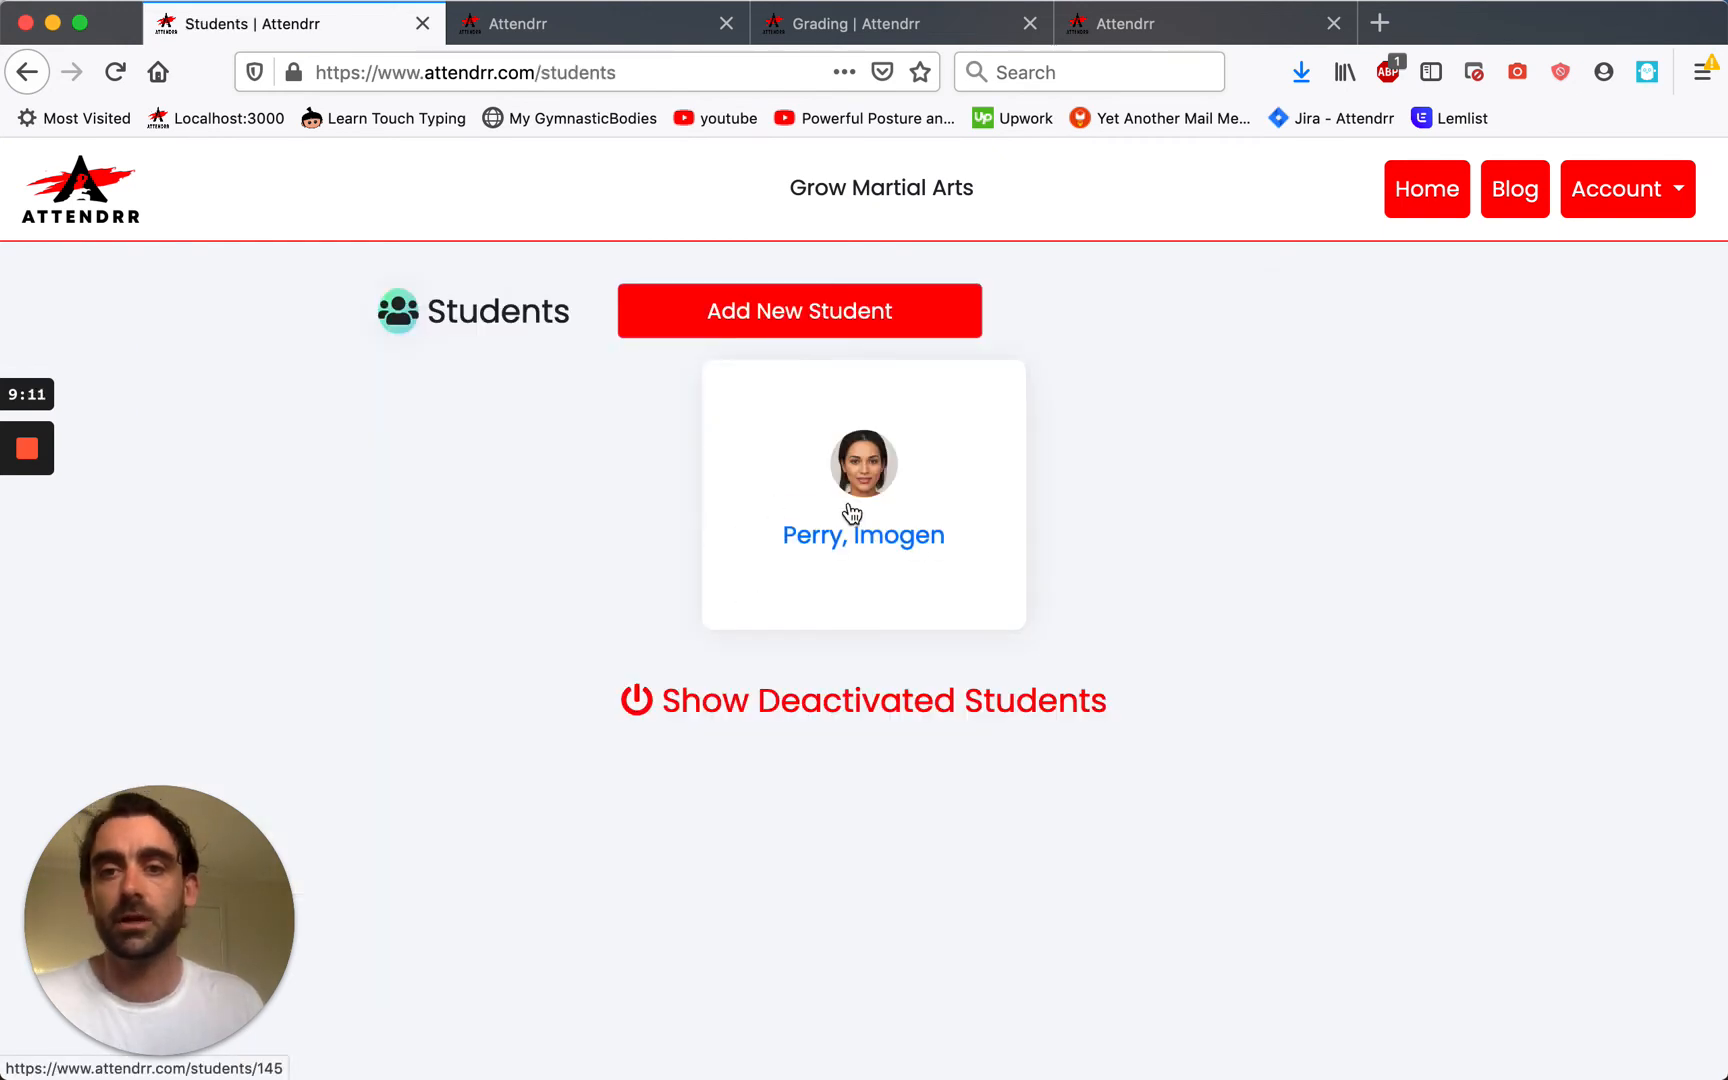
click(24, 80)
click(1385, 466)
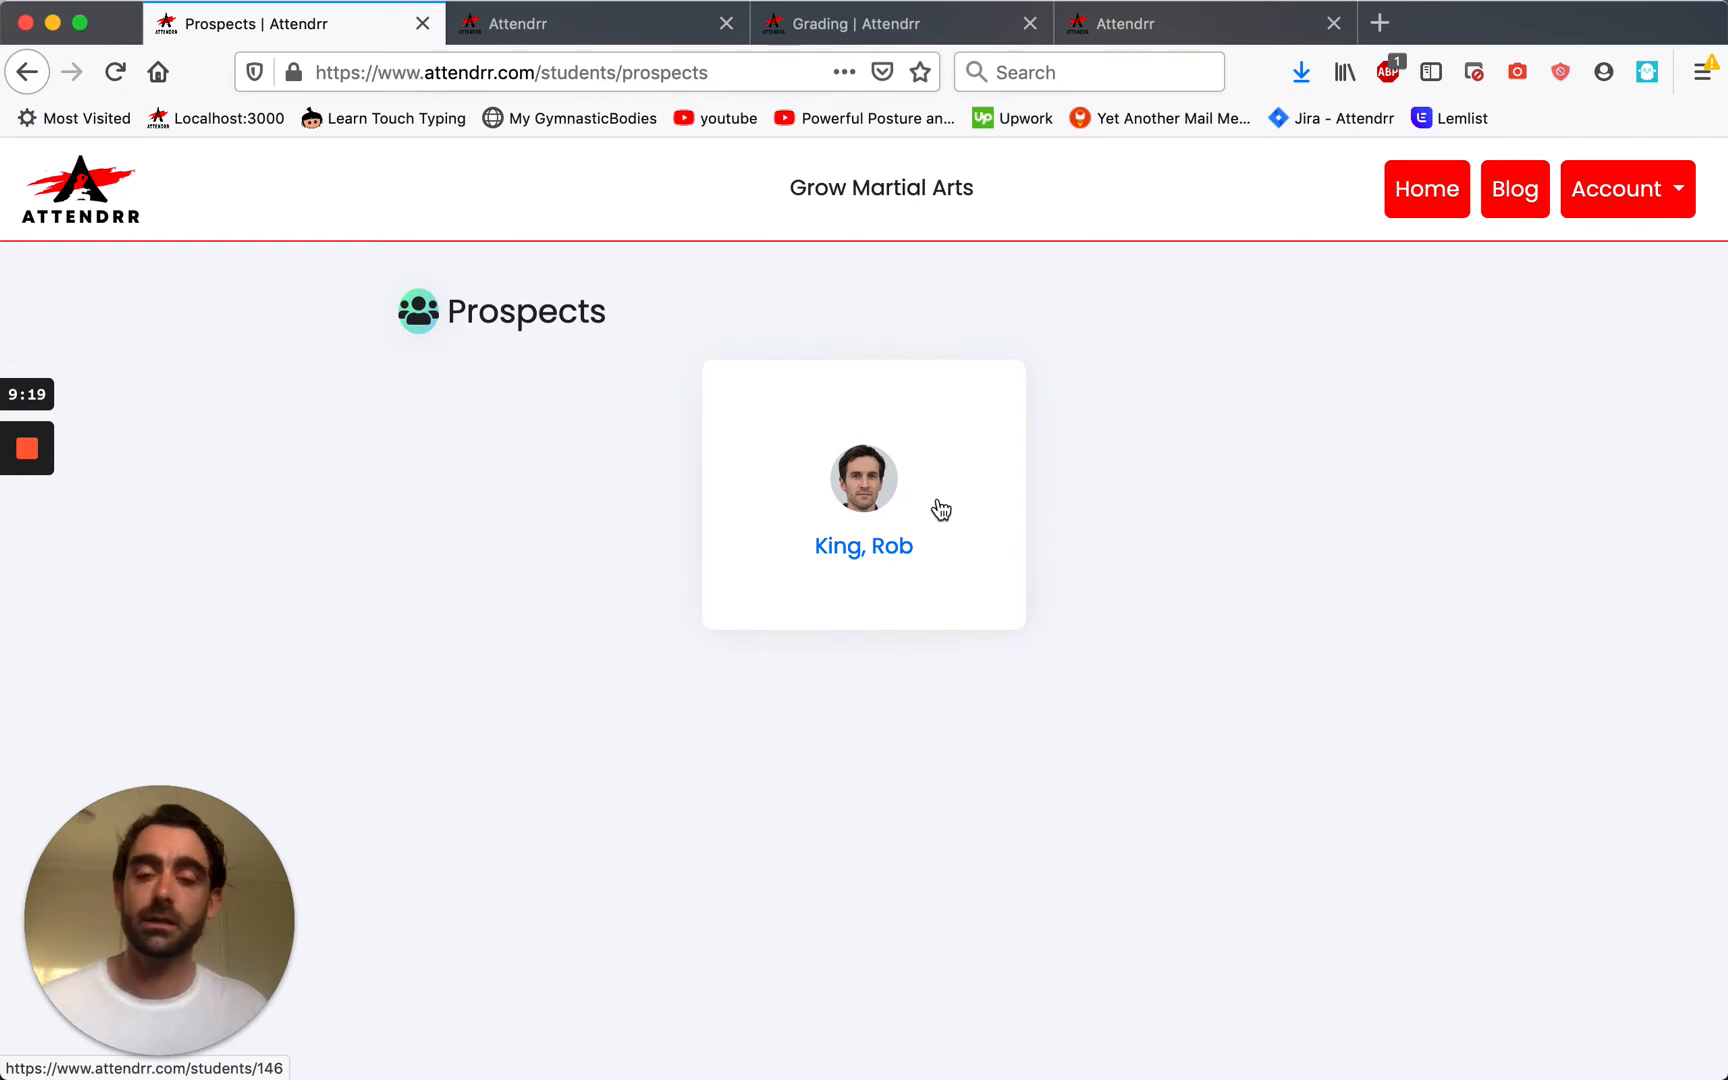
click(941, 510)
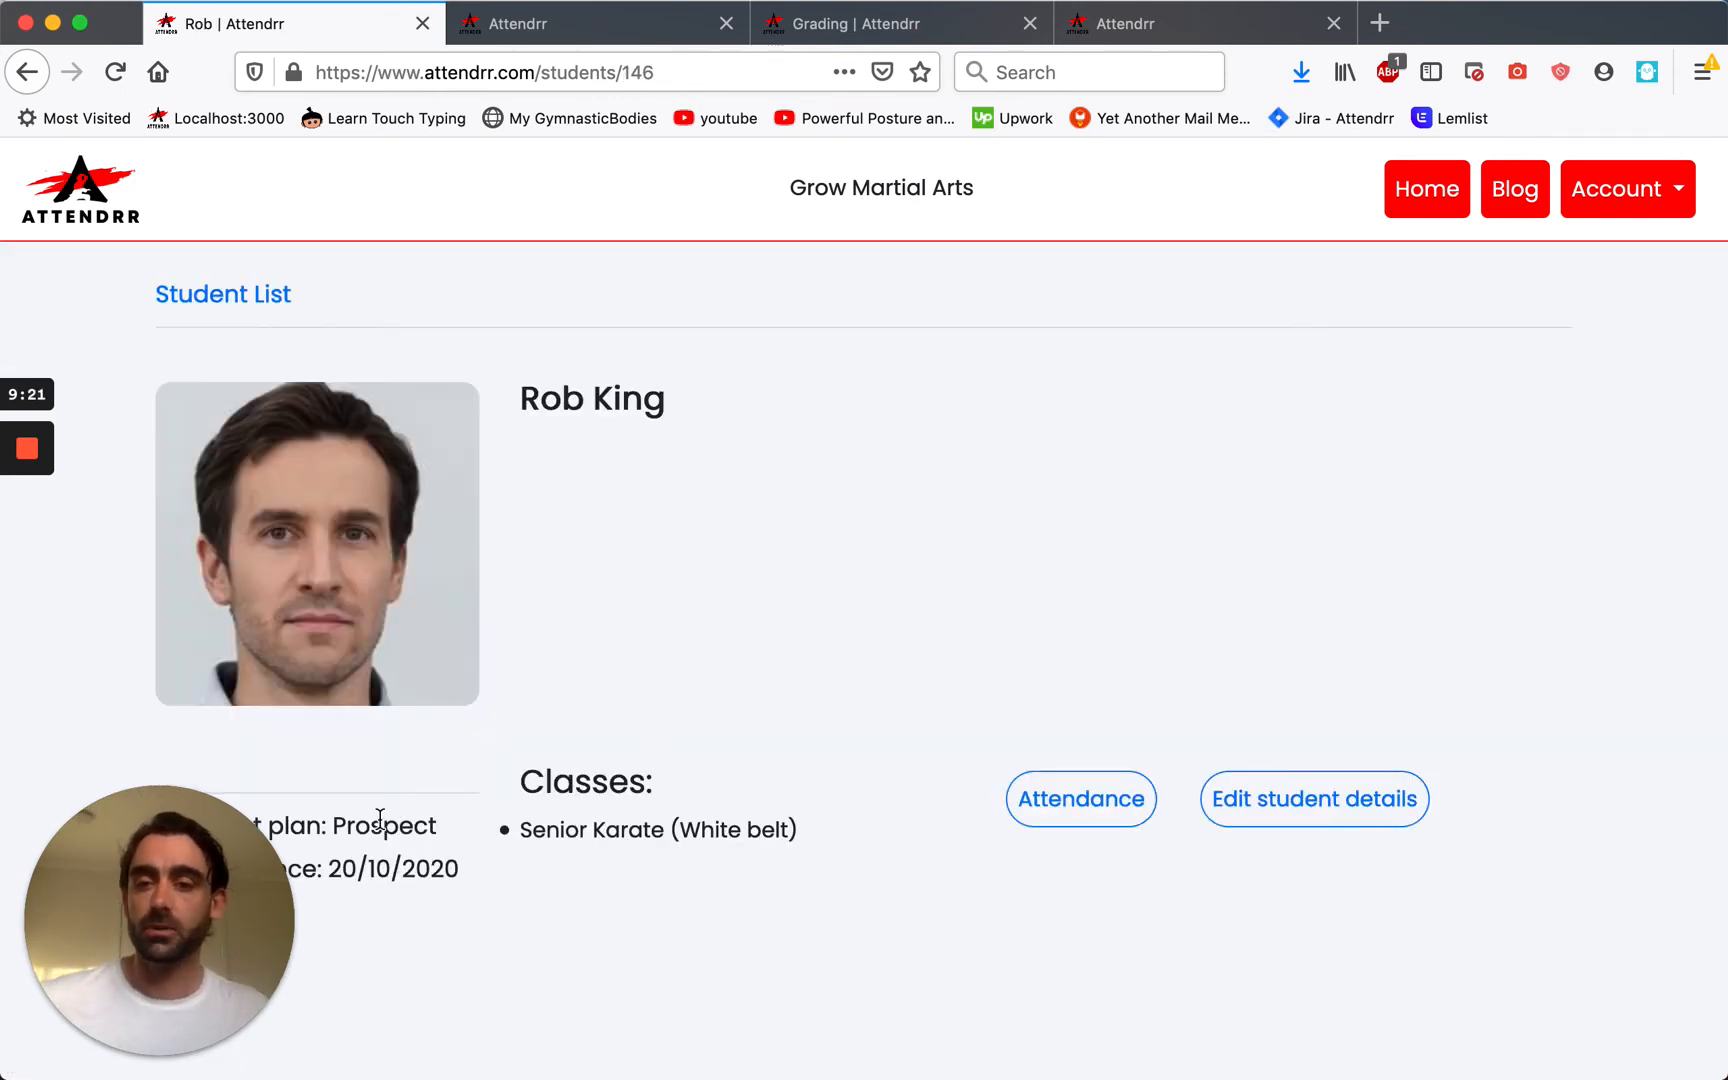
click(27, 72)
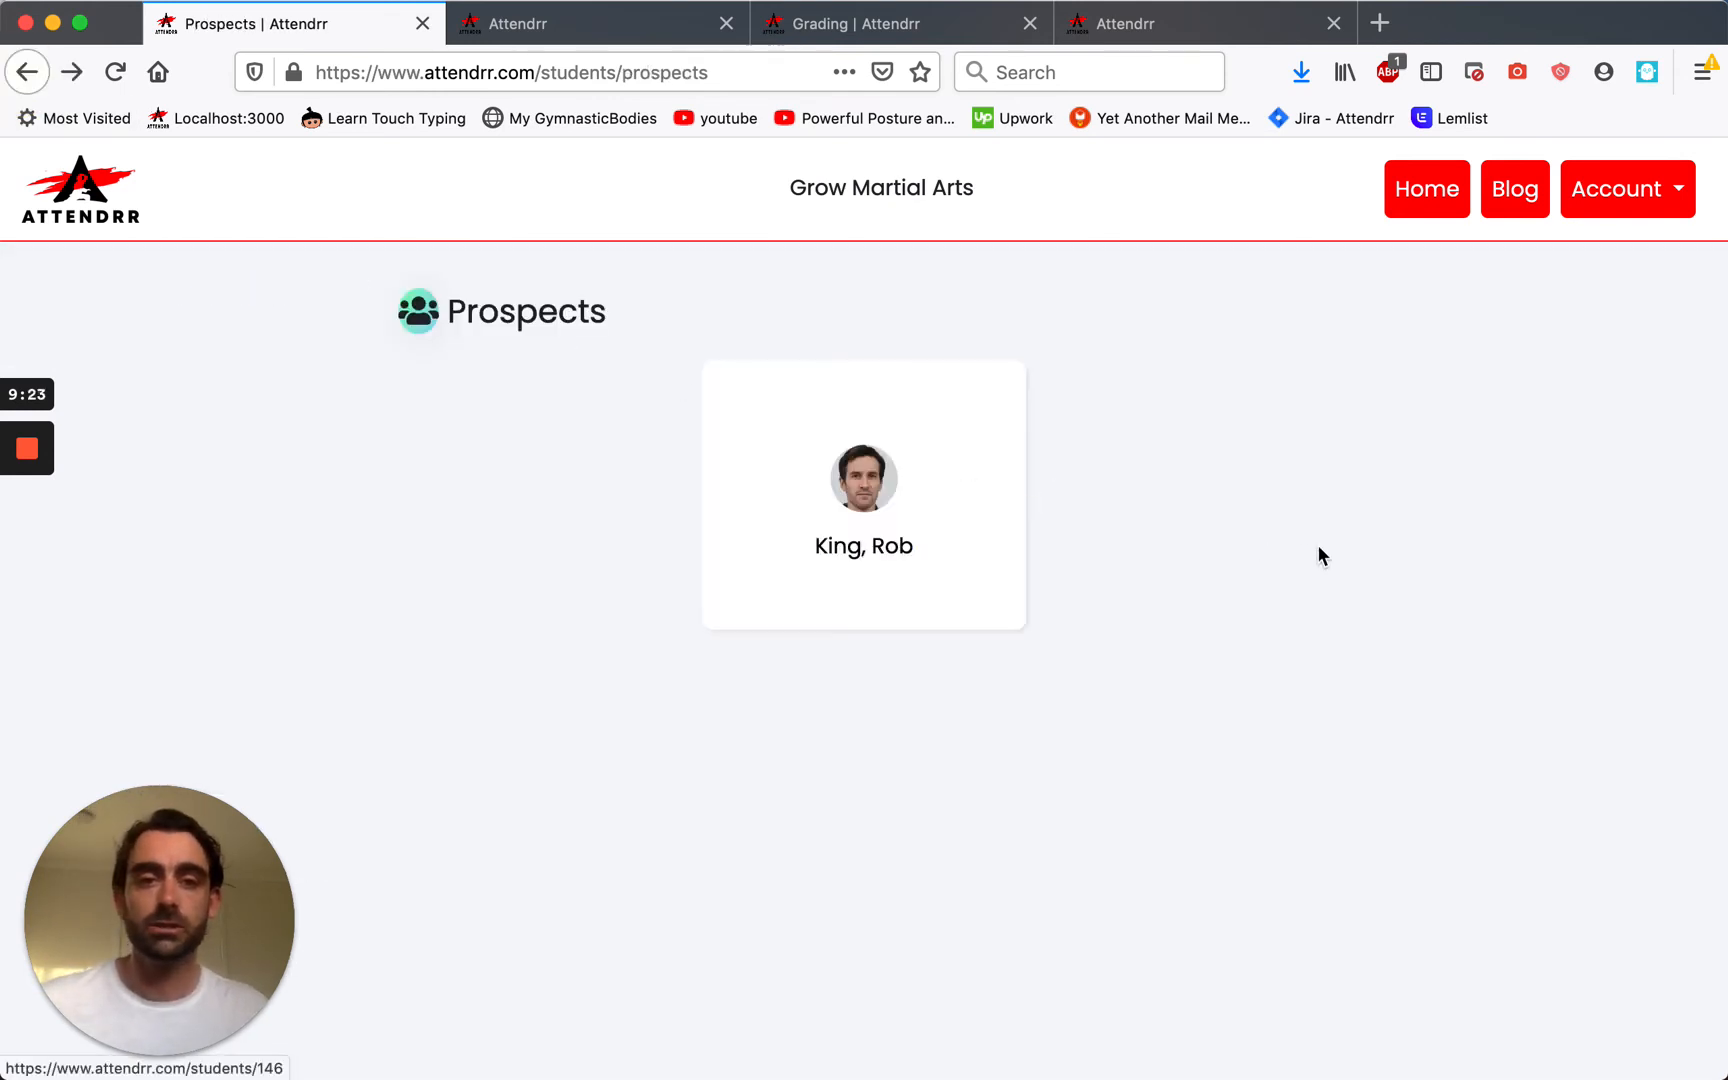
click(70, 196)
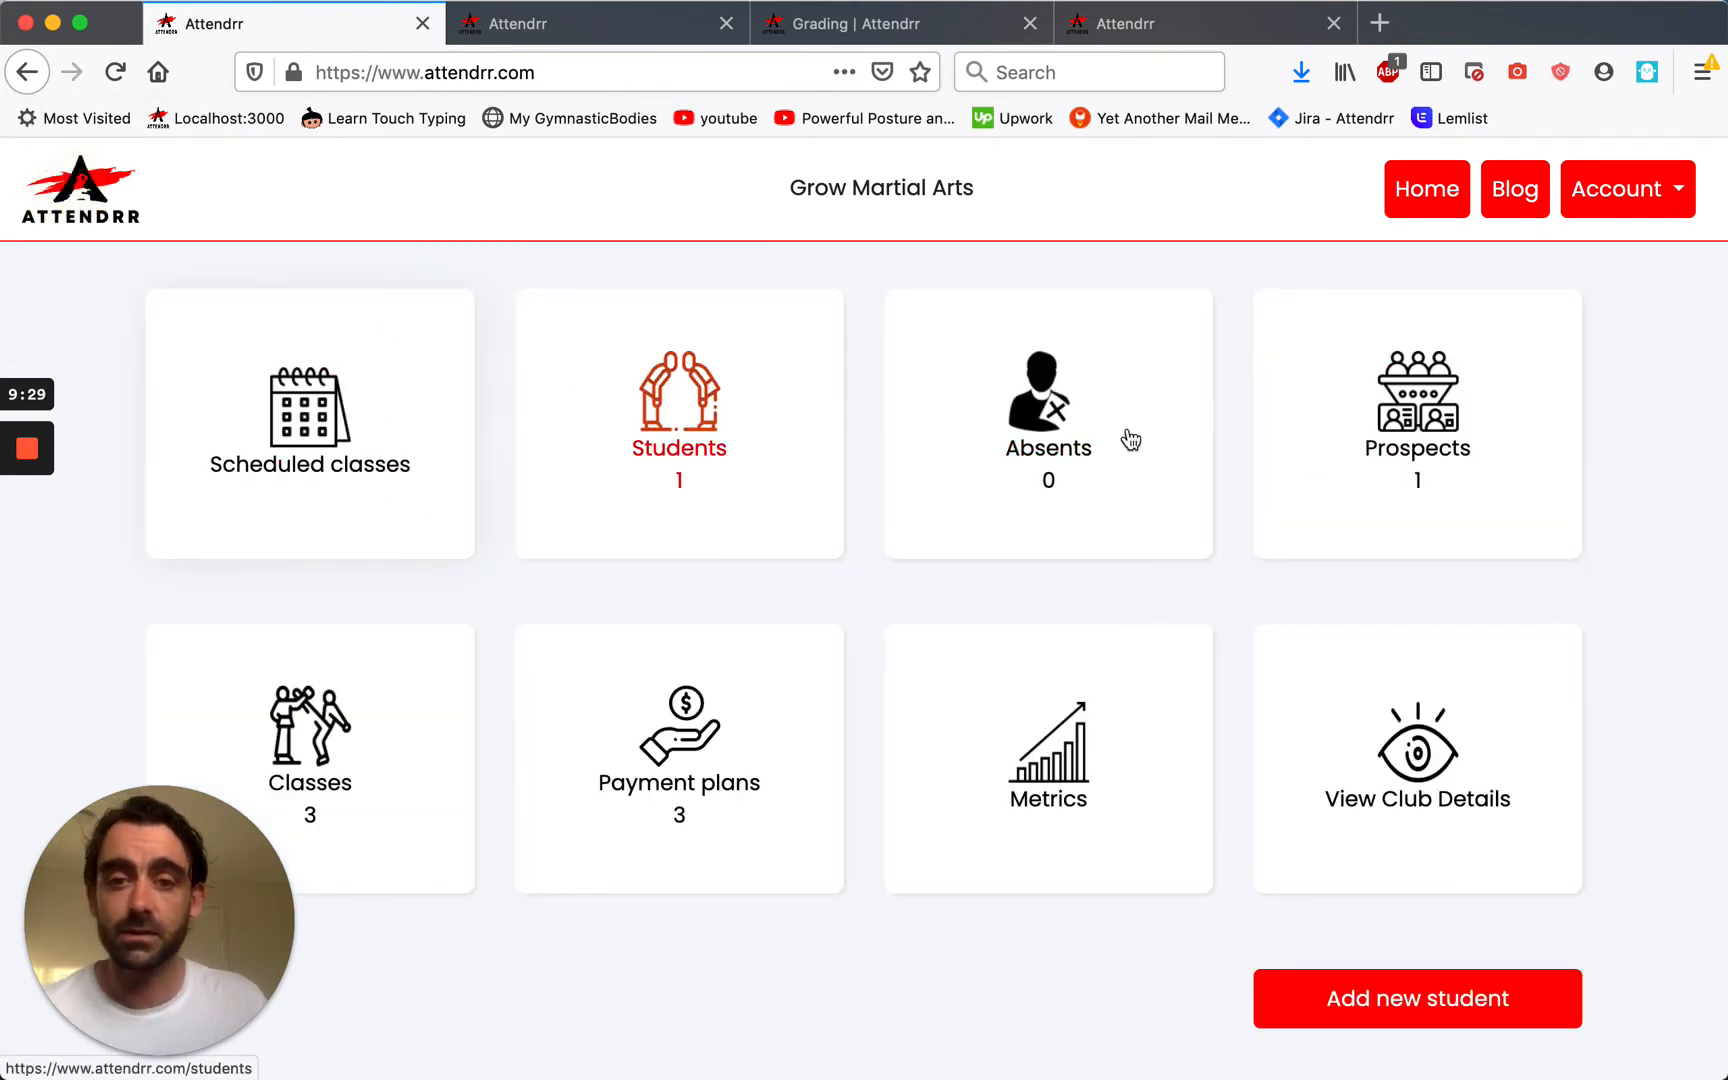
click(1350, 455)
Switch the prospect's payment plan to Gold and save their details.
click(905, 515)
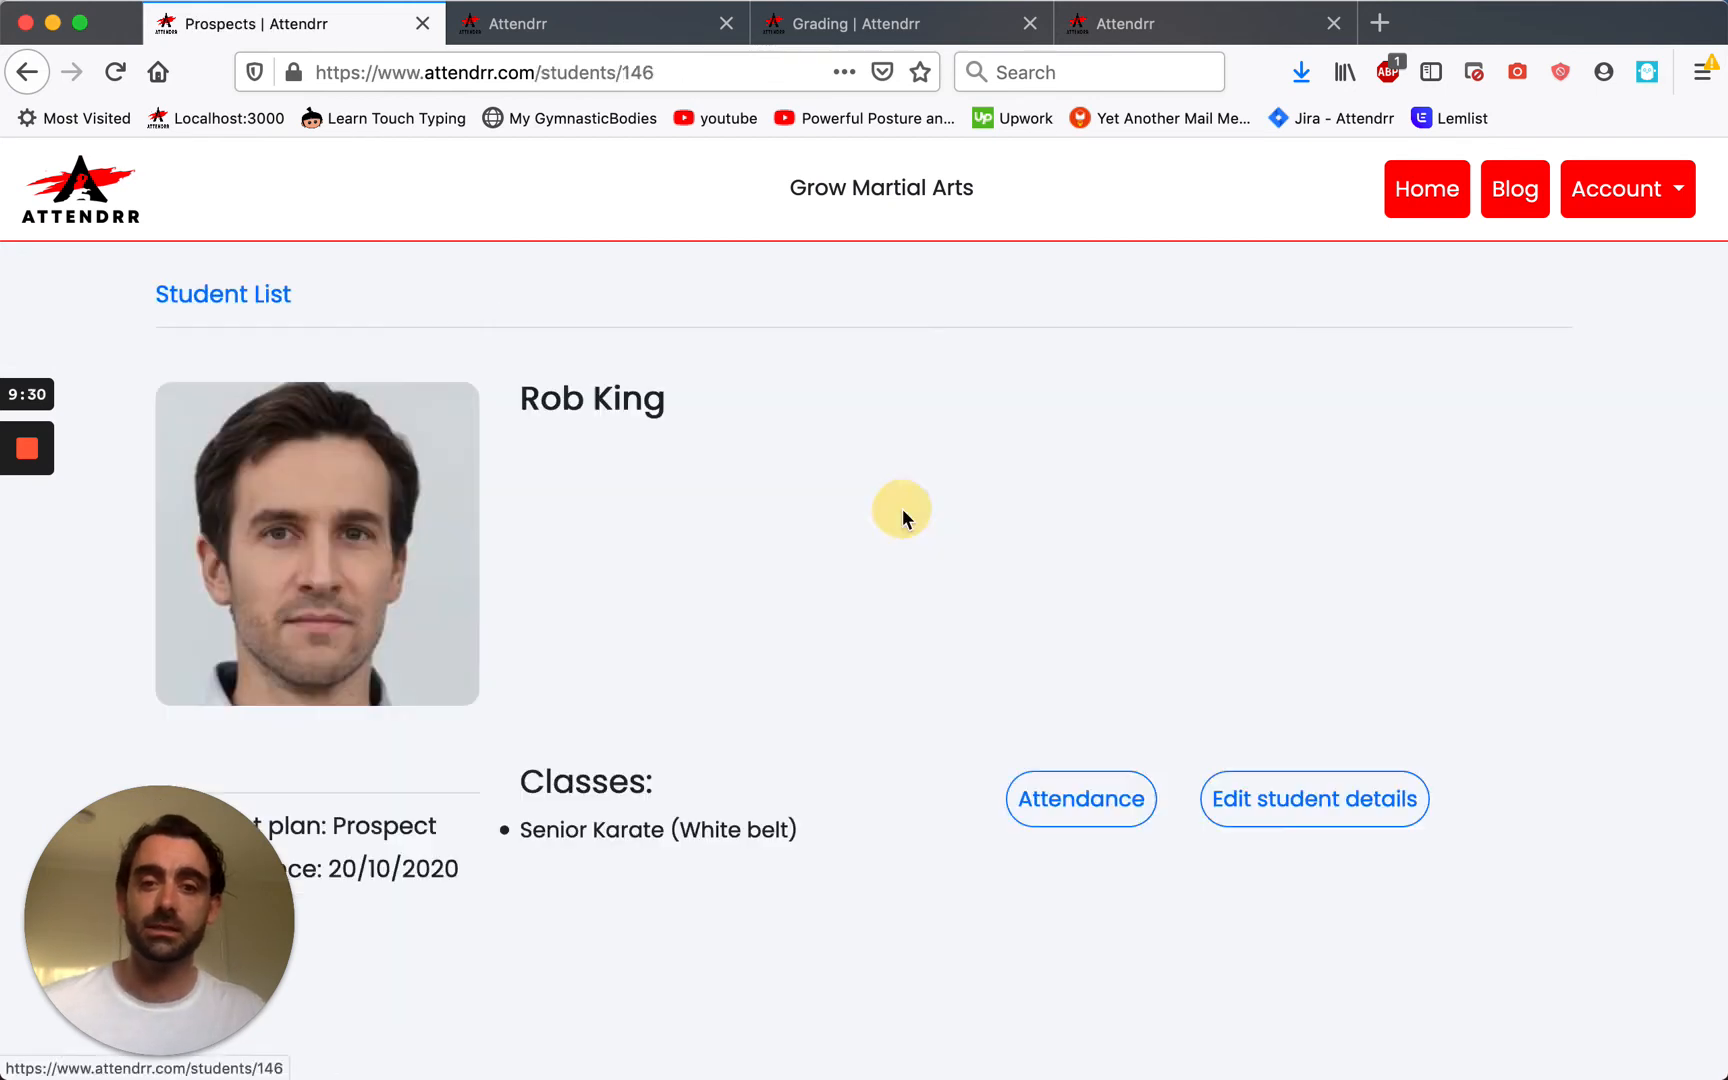
click(1262, 796)
scroll(879, 640, down, 10)
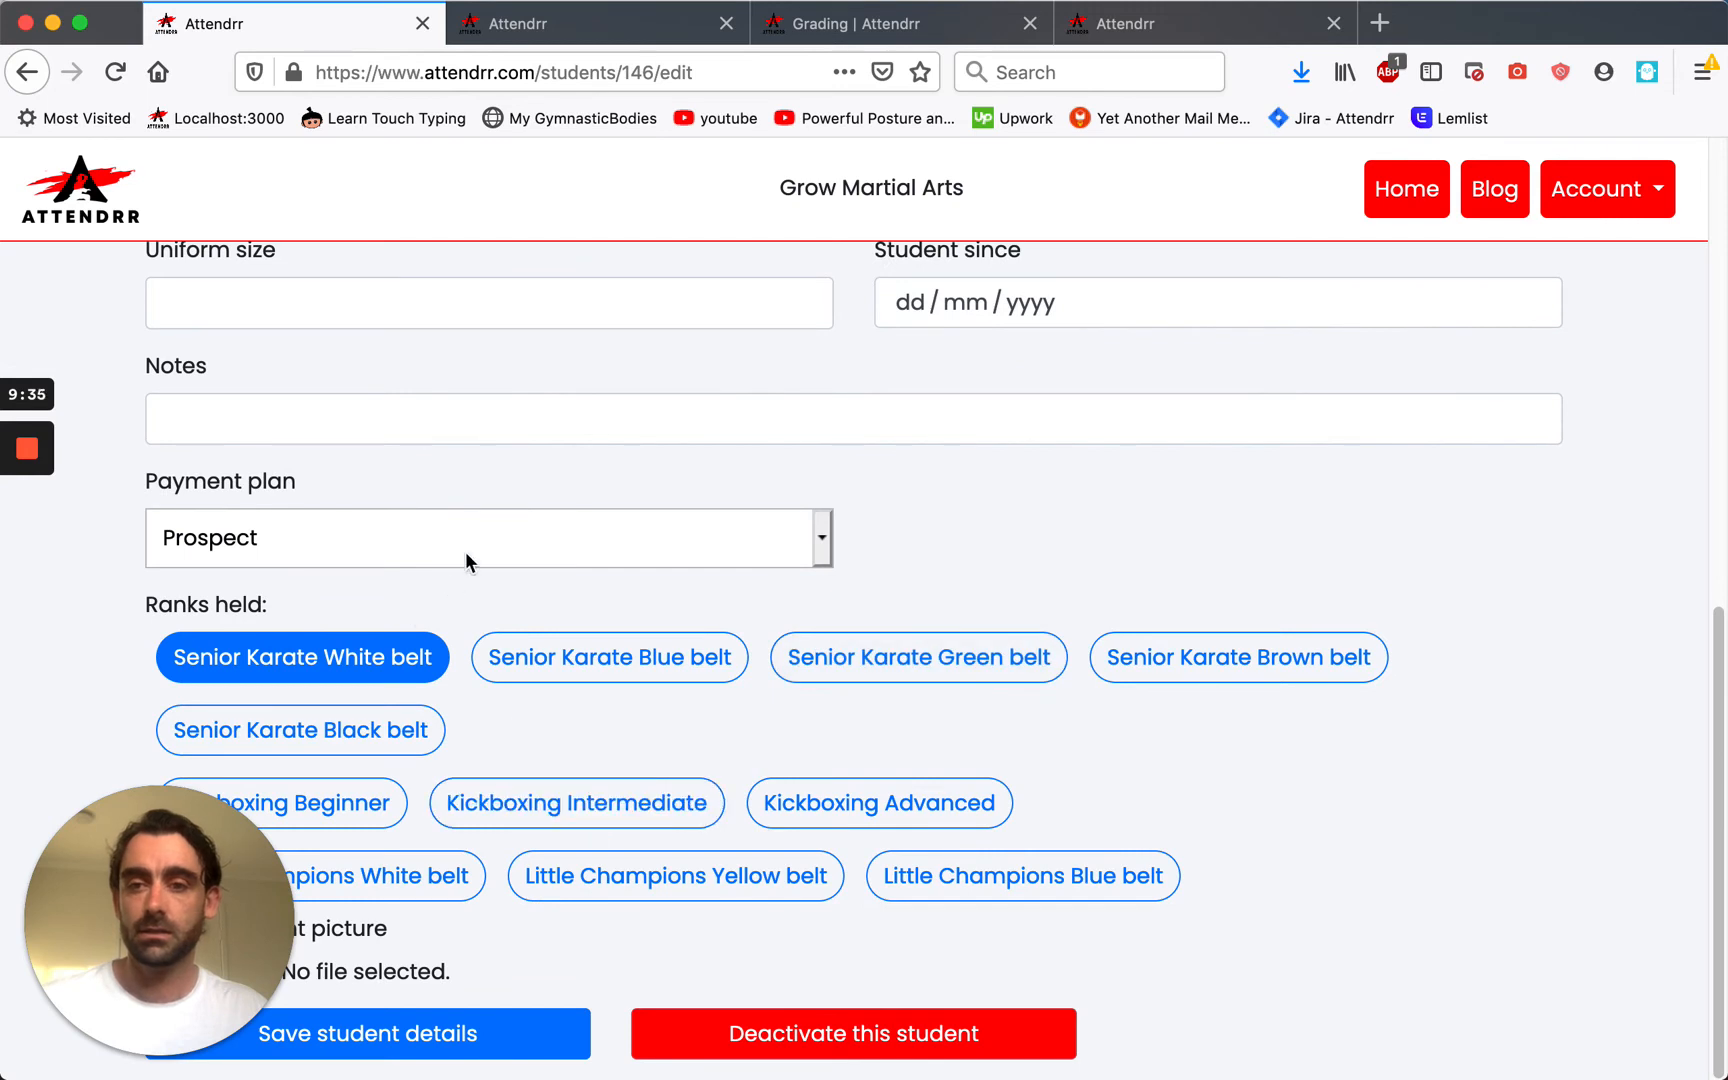
click(459, 538)
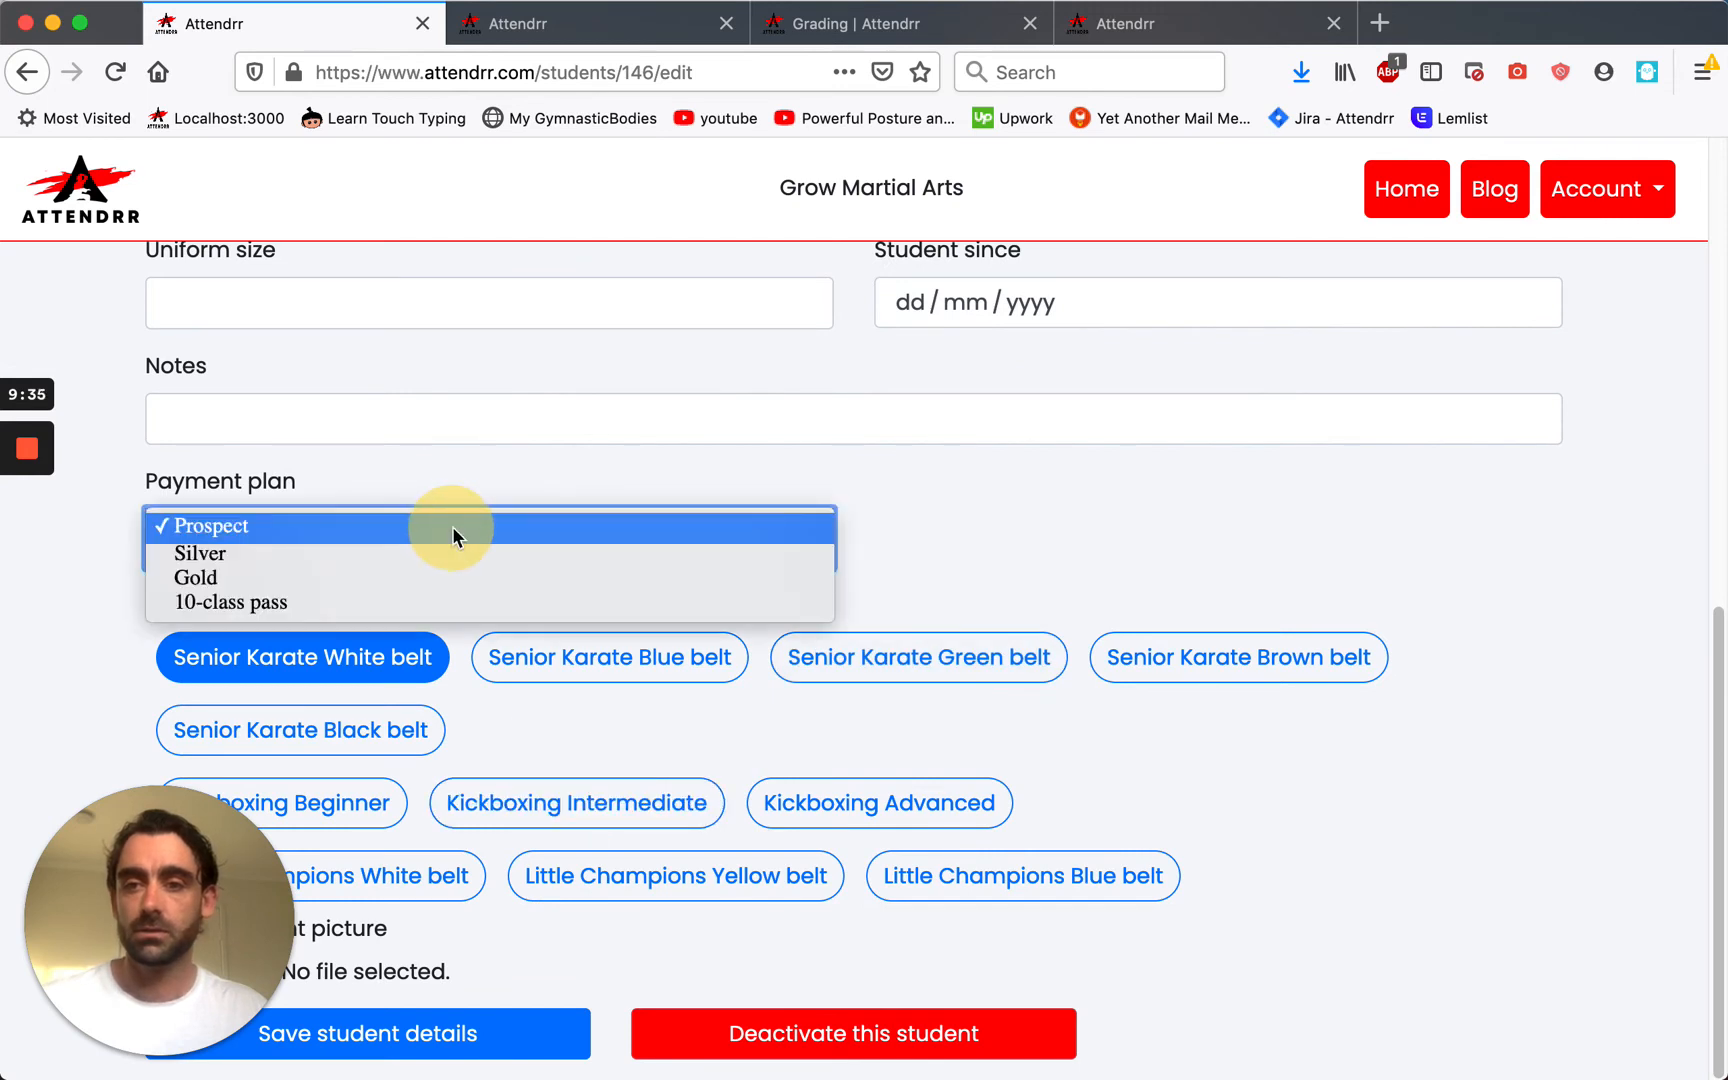
click(270, 578)
click(411, 1045)
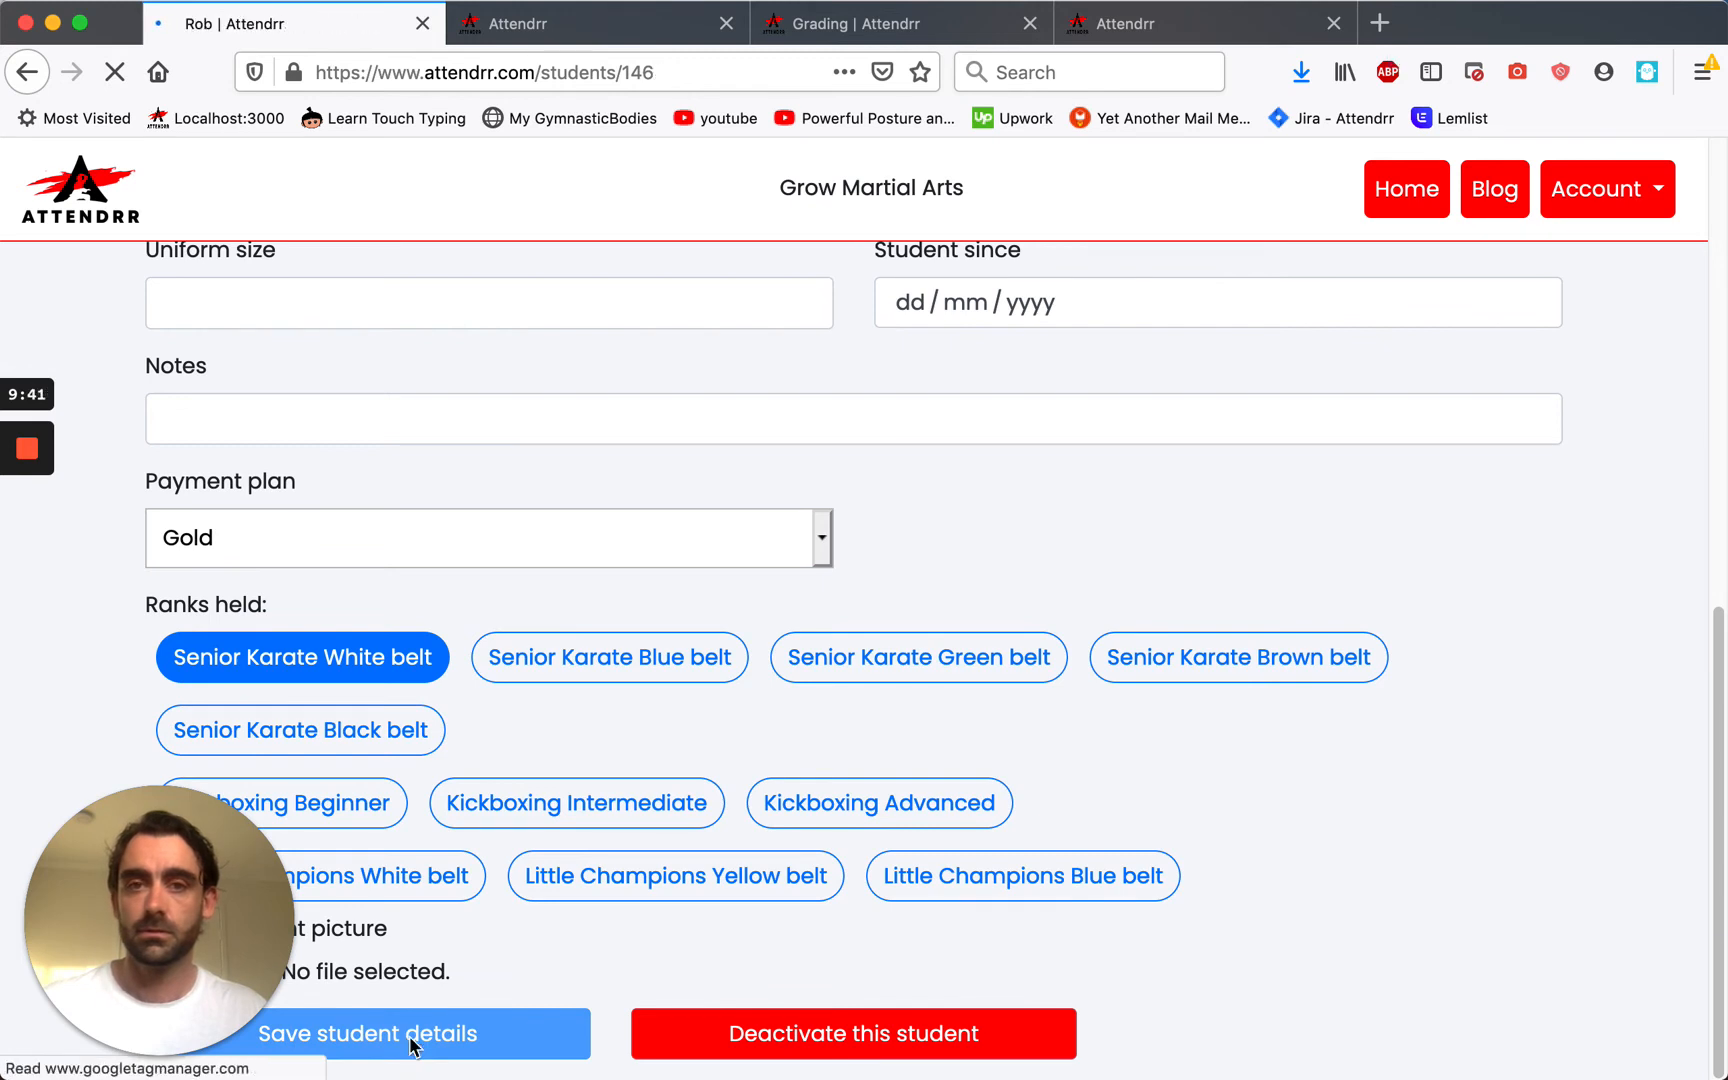
Return to the dashboard, now showing 2 students, and start another new student.
click(108, 192)
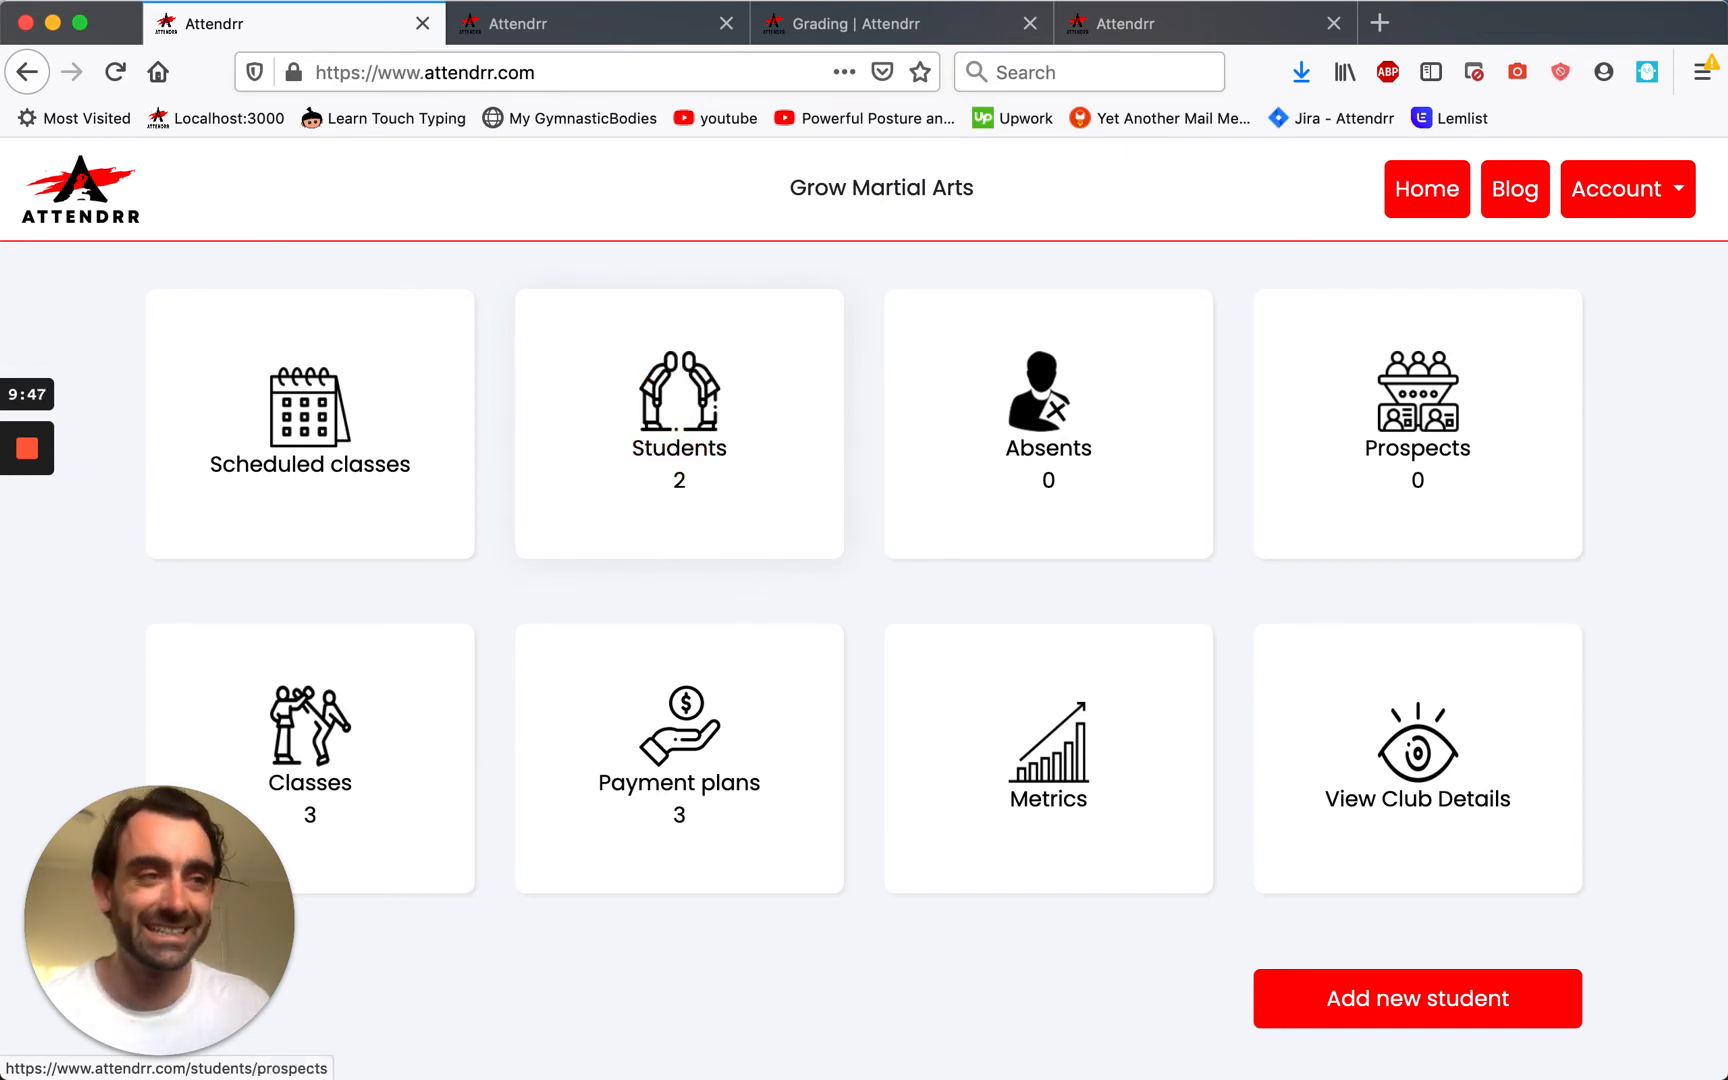
click(1318, 990)
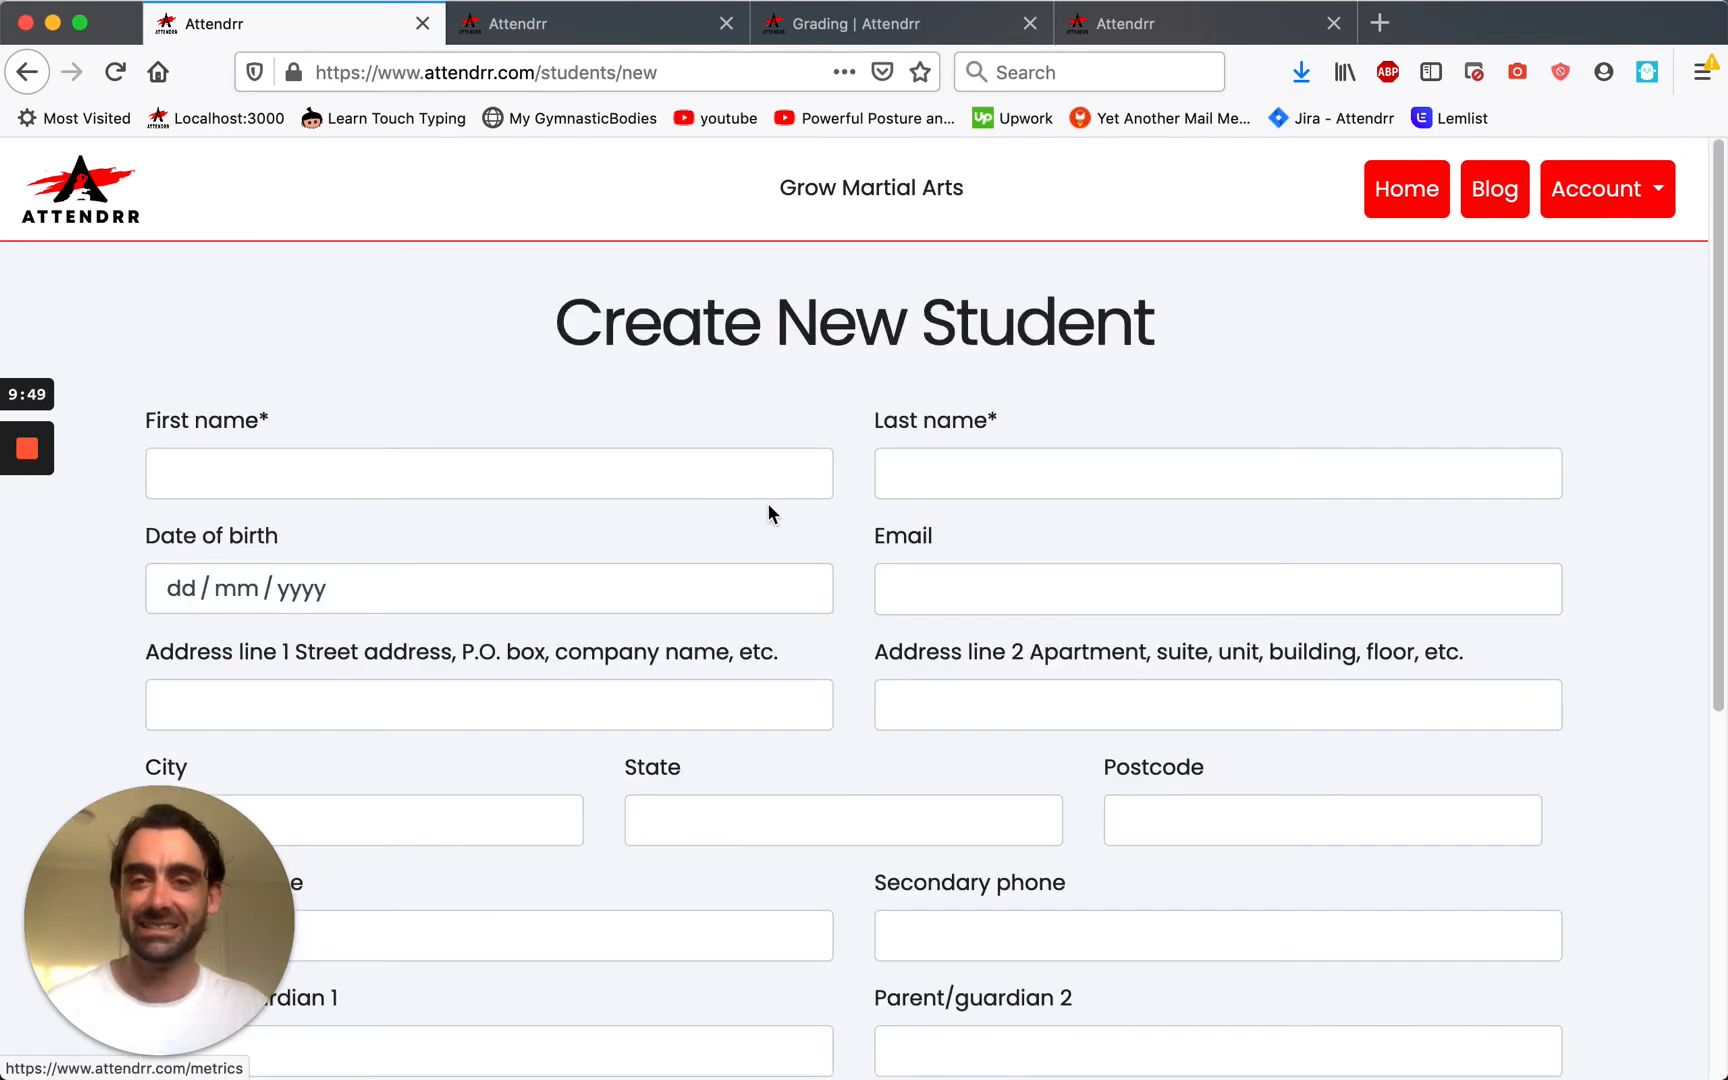
click(755, 473)
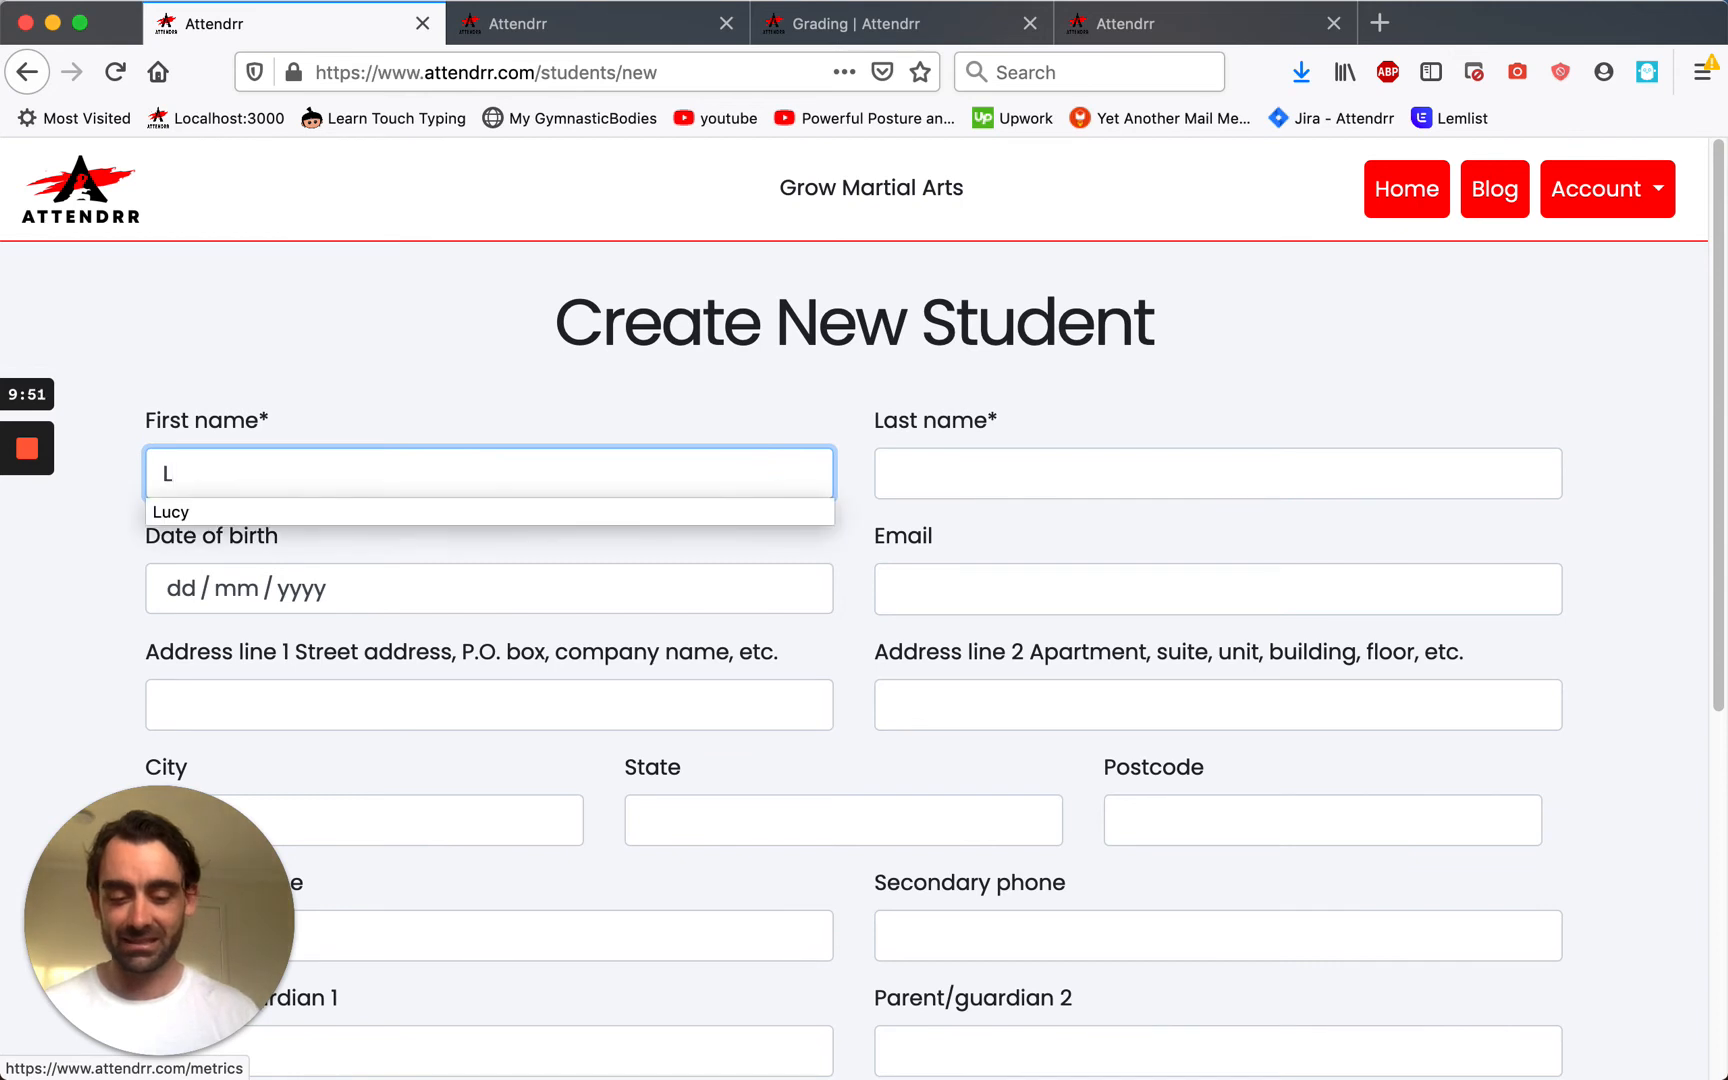
Enter the new student's first and last name and enrol them only in Little Champions.
key(Tab)
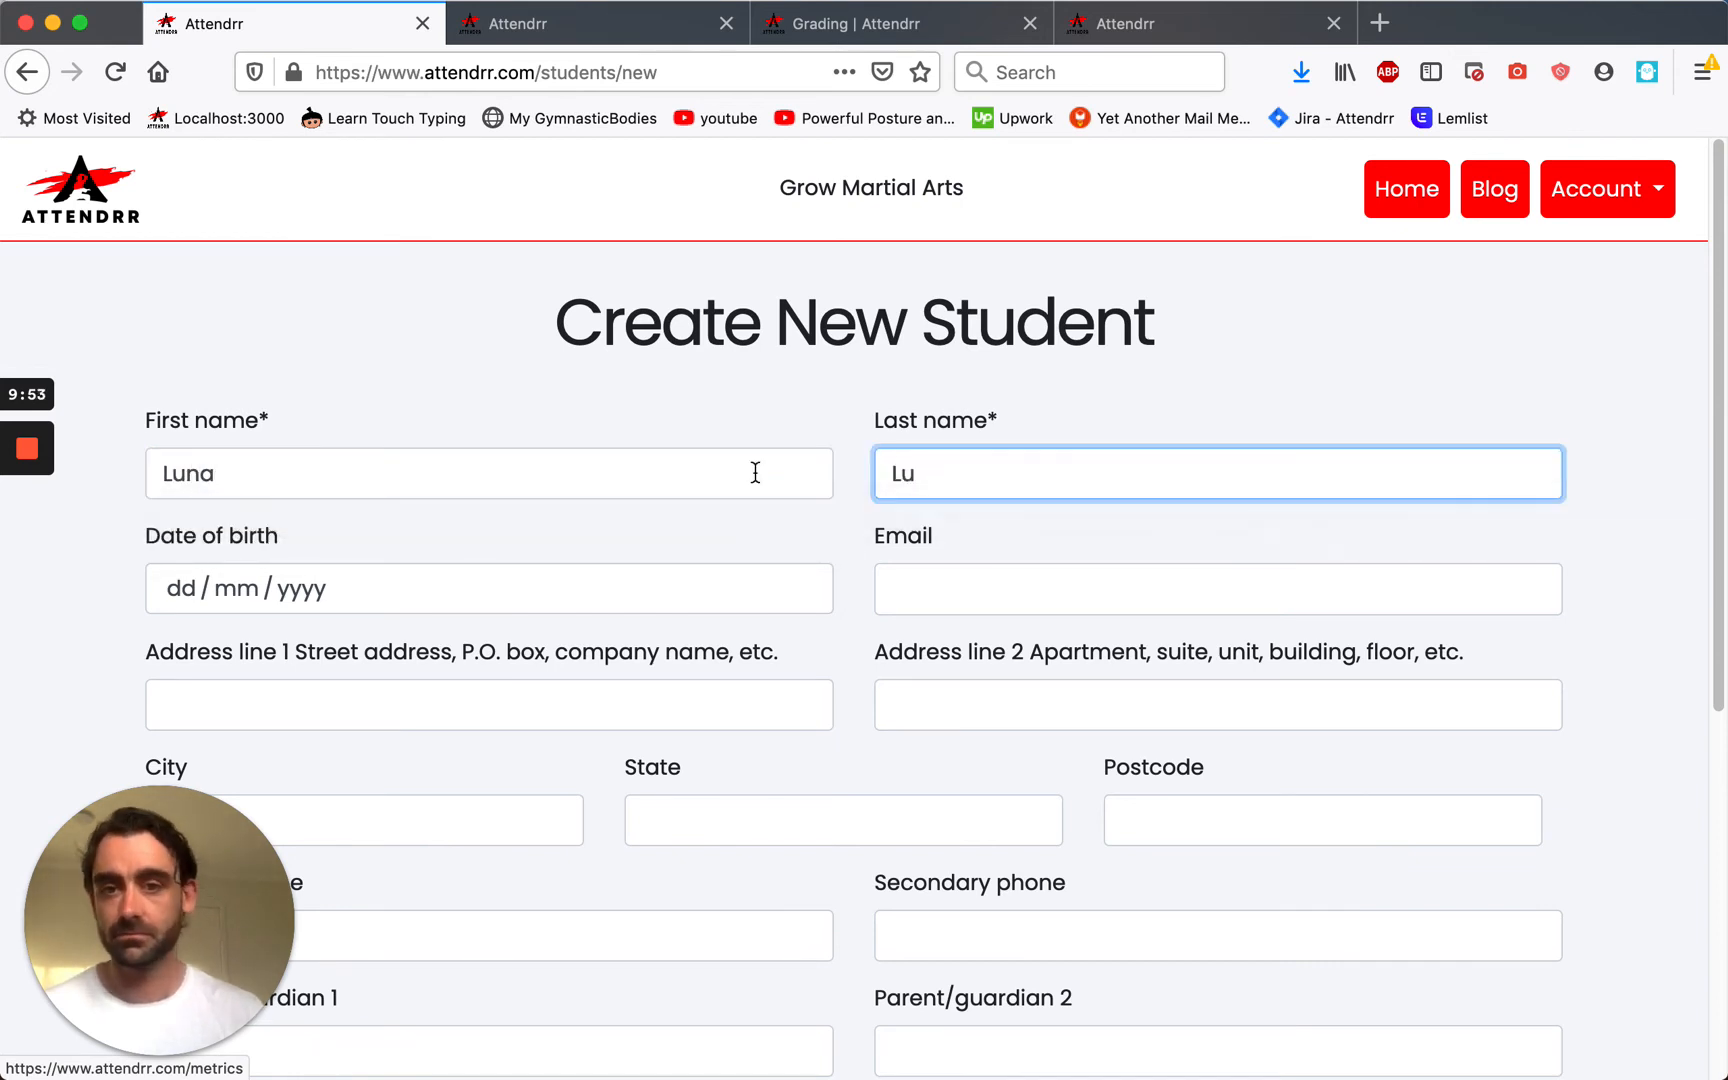
scroll(755, 473, down, 5)
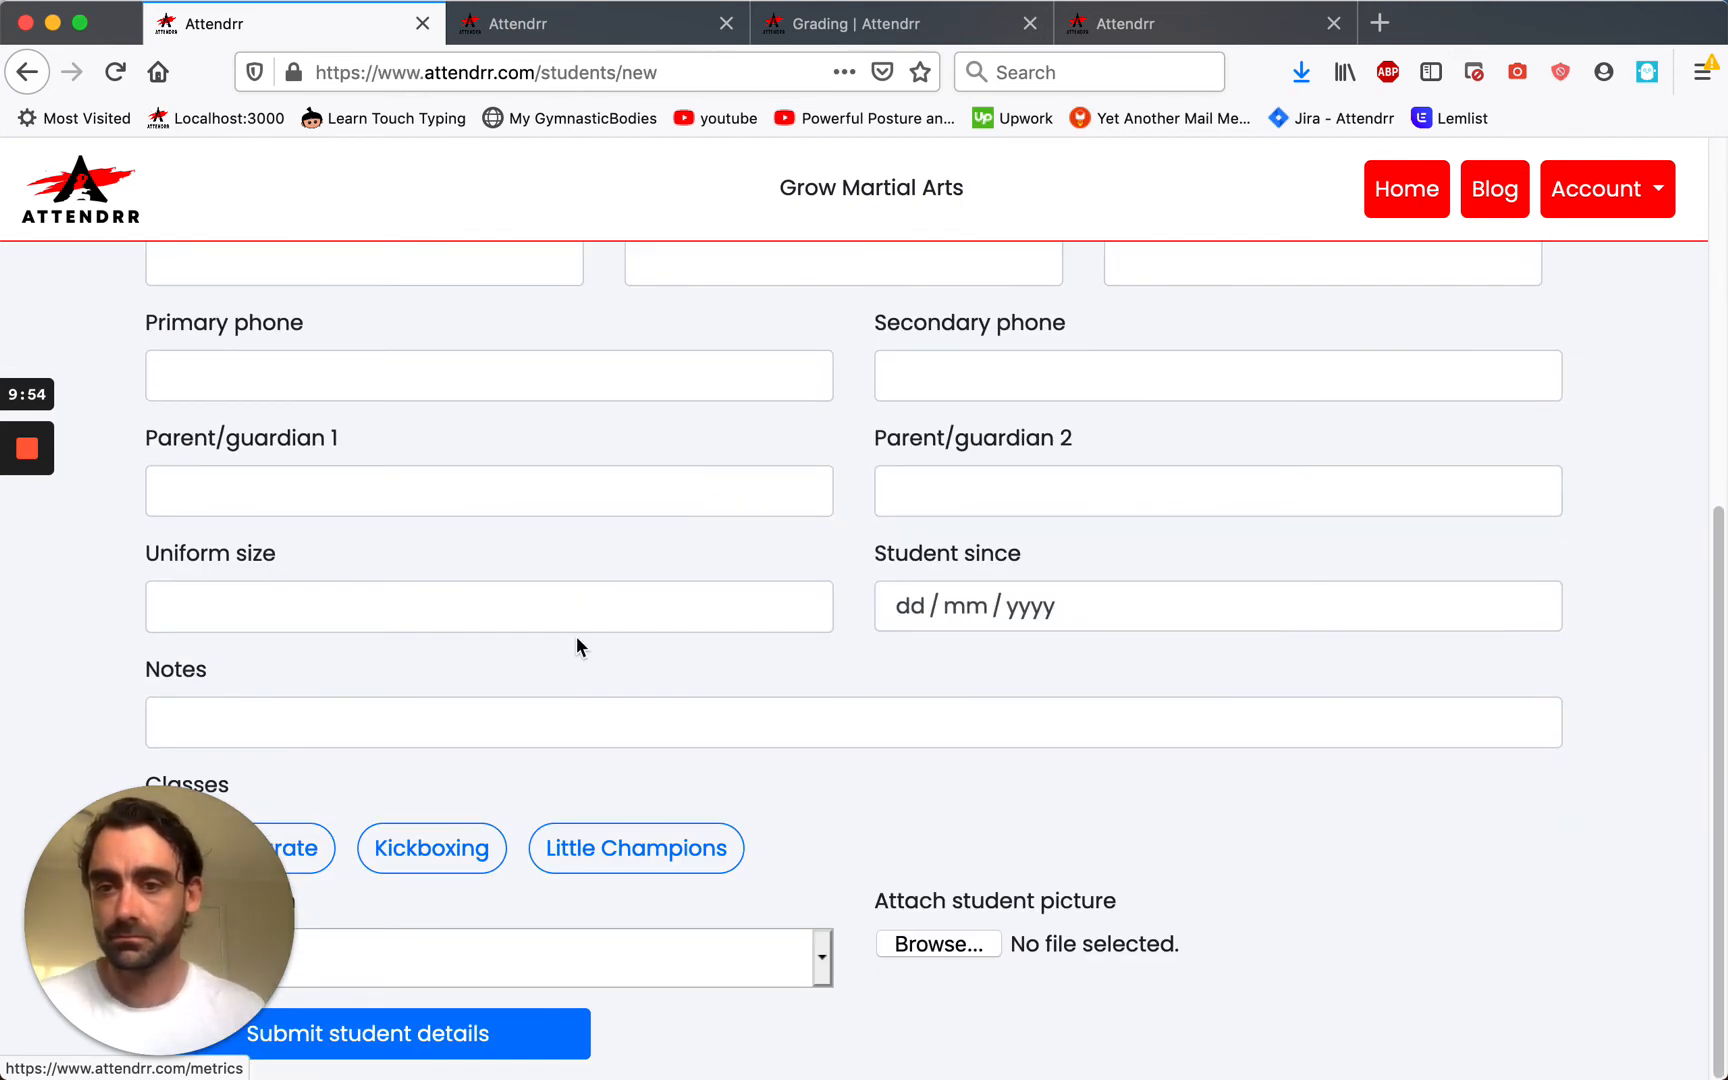
click(636, 848)
click(431, 848)
click(623, 858)
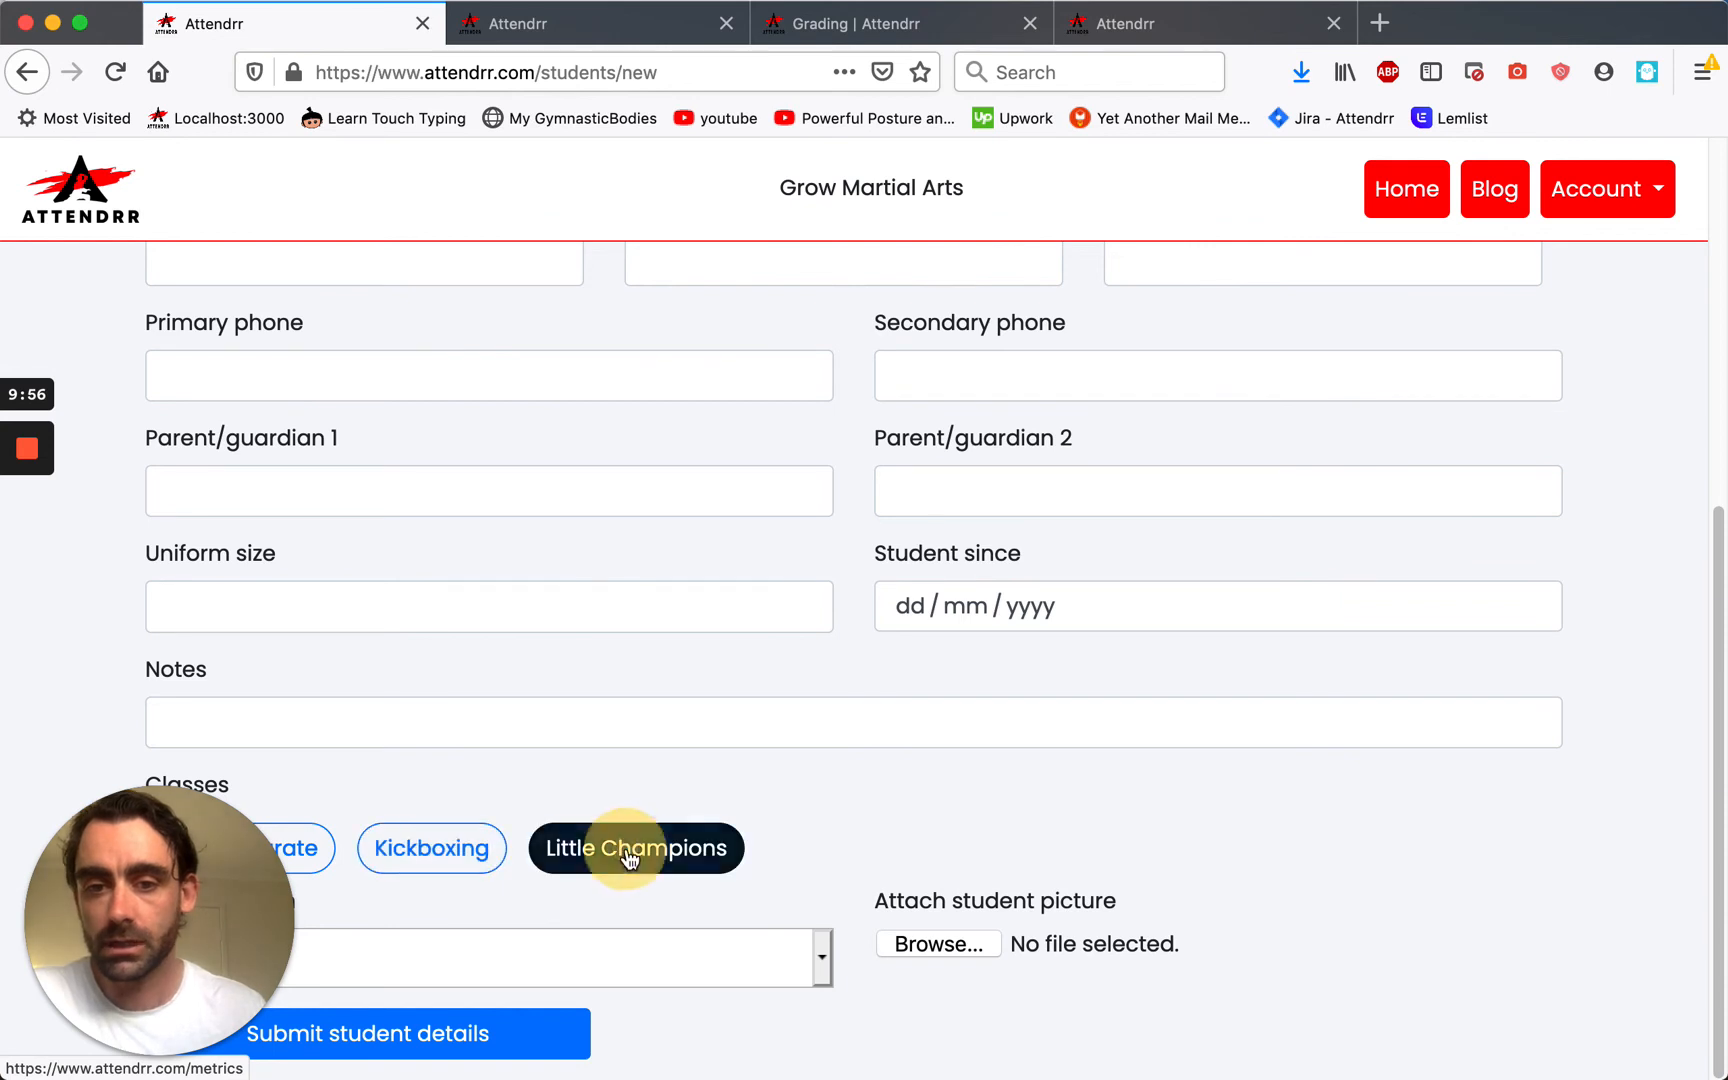
Put the new student on the 10-class pass payment plan.
click(781, 968)
click(895, 899)
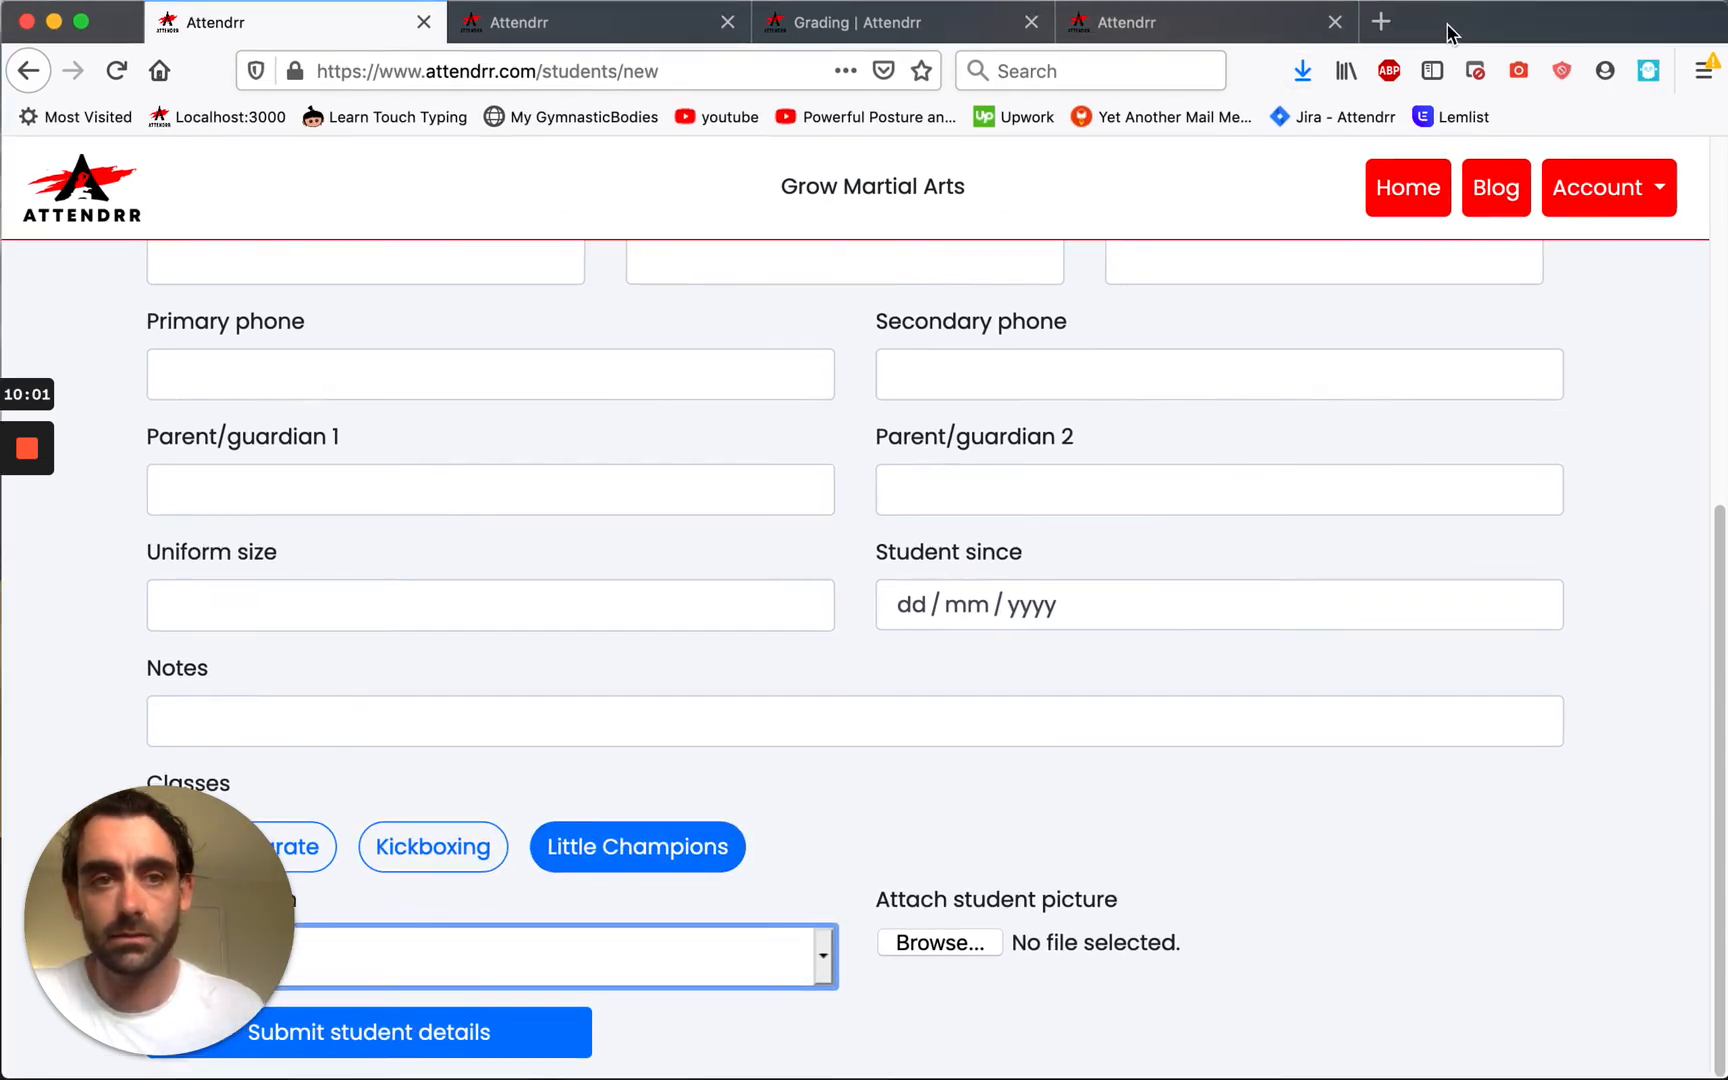
drag(1450, 27, 1660, 27)
click(1027, 948)
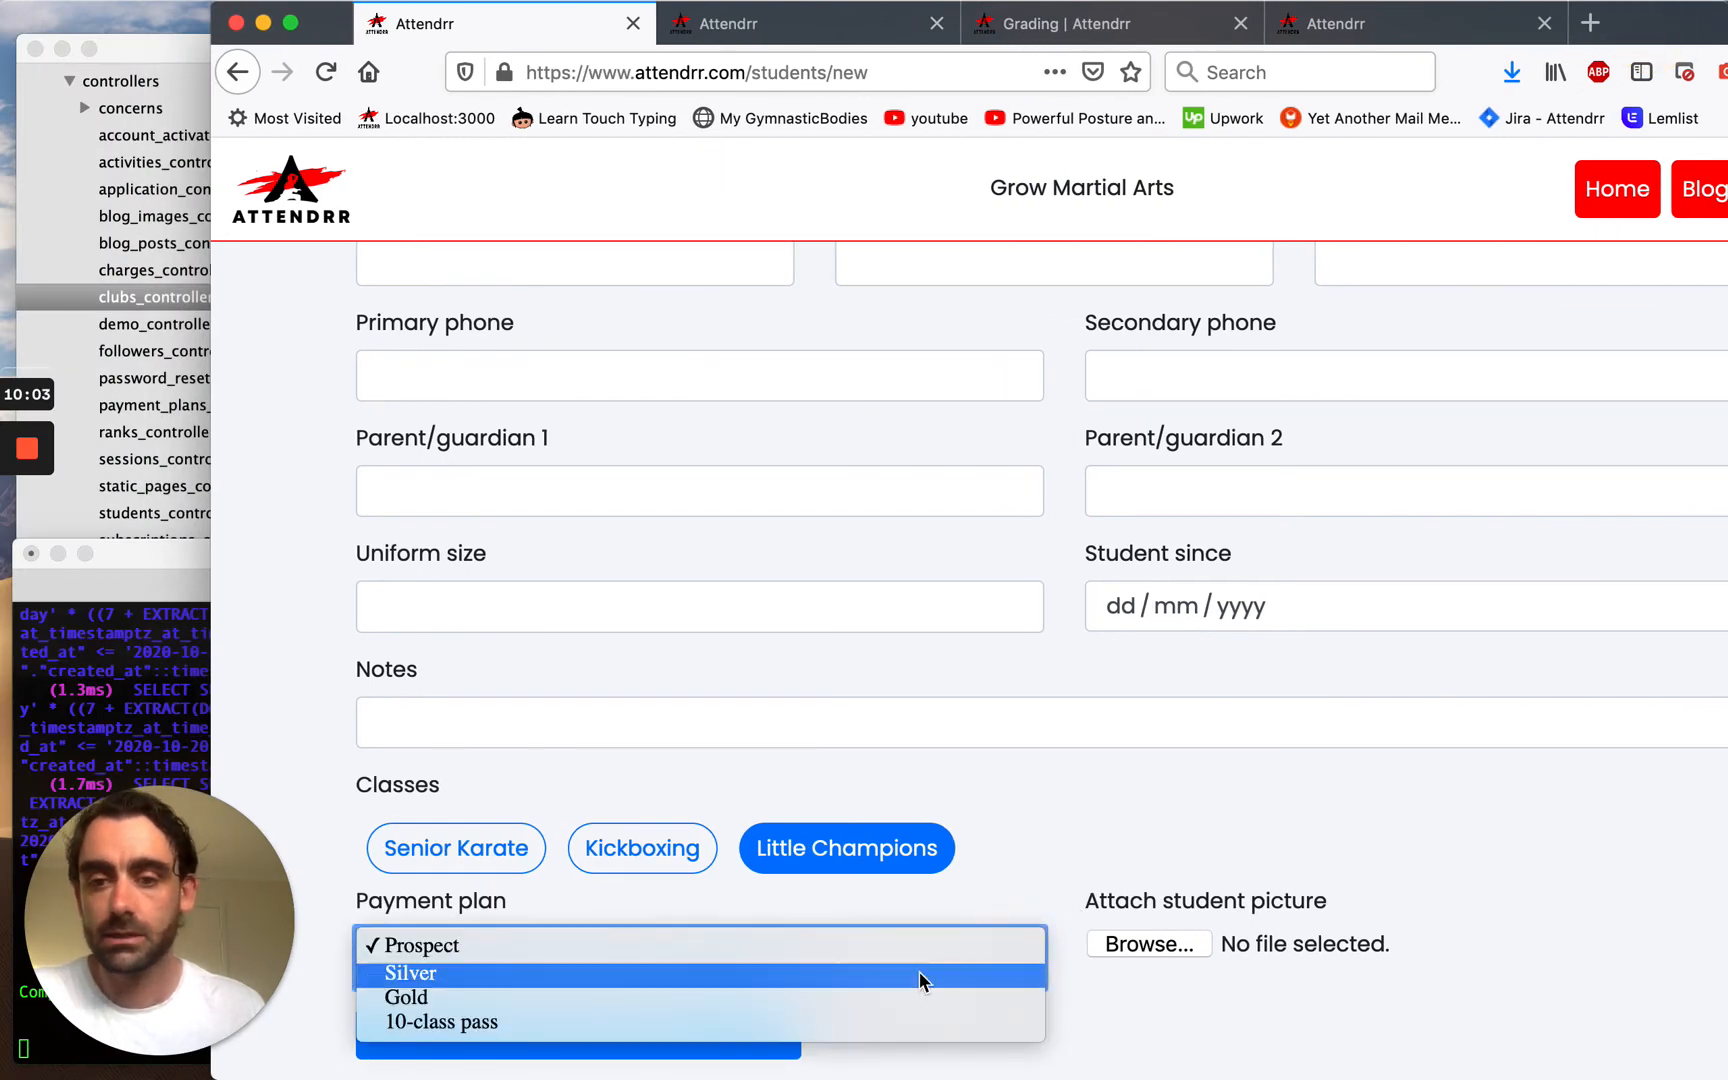
click(827, 1022)
Attach the student's photo and submit the new student's details.
click(1118, 945)
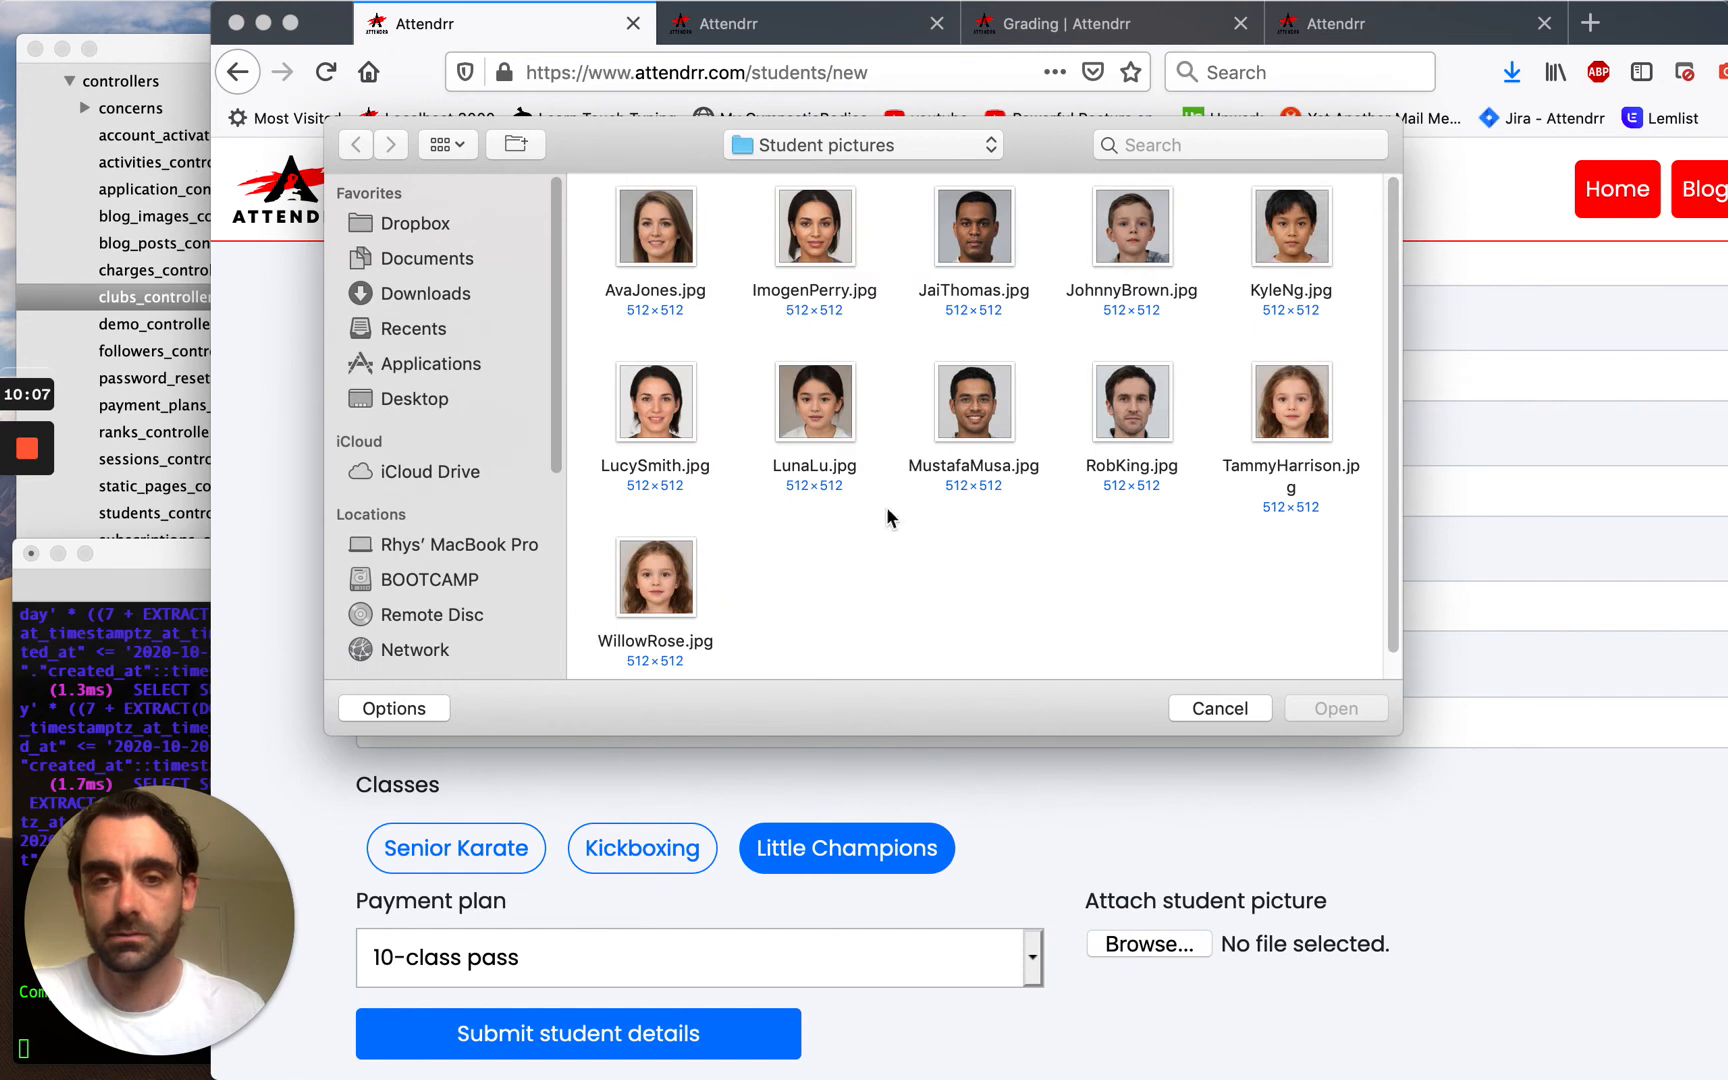
click(845, 415)
click(1296, 705)
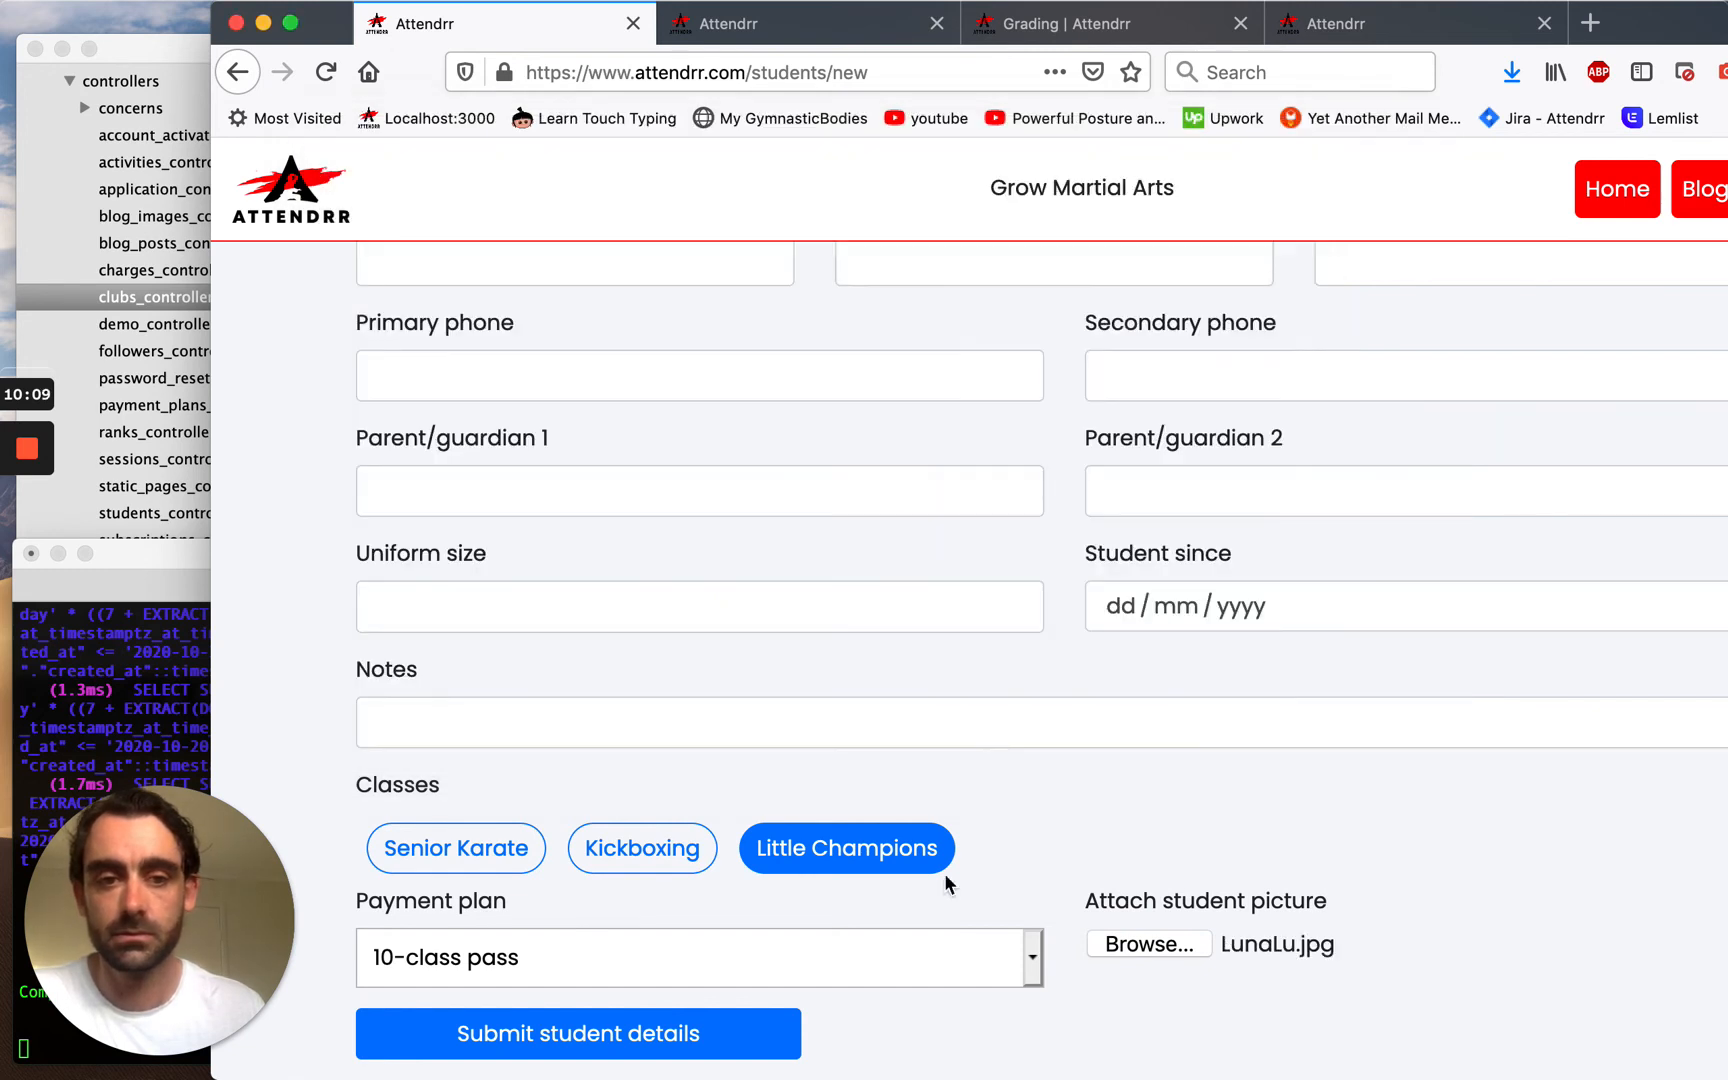
click(716, 1038)
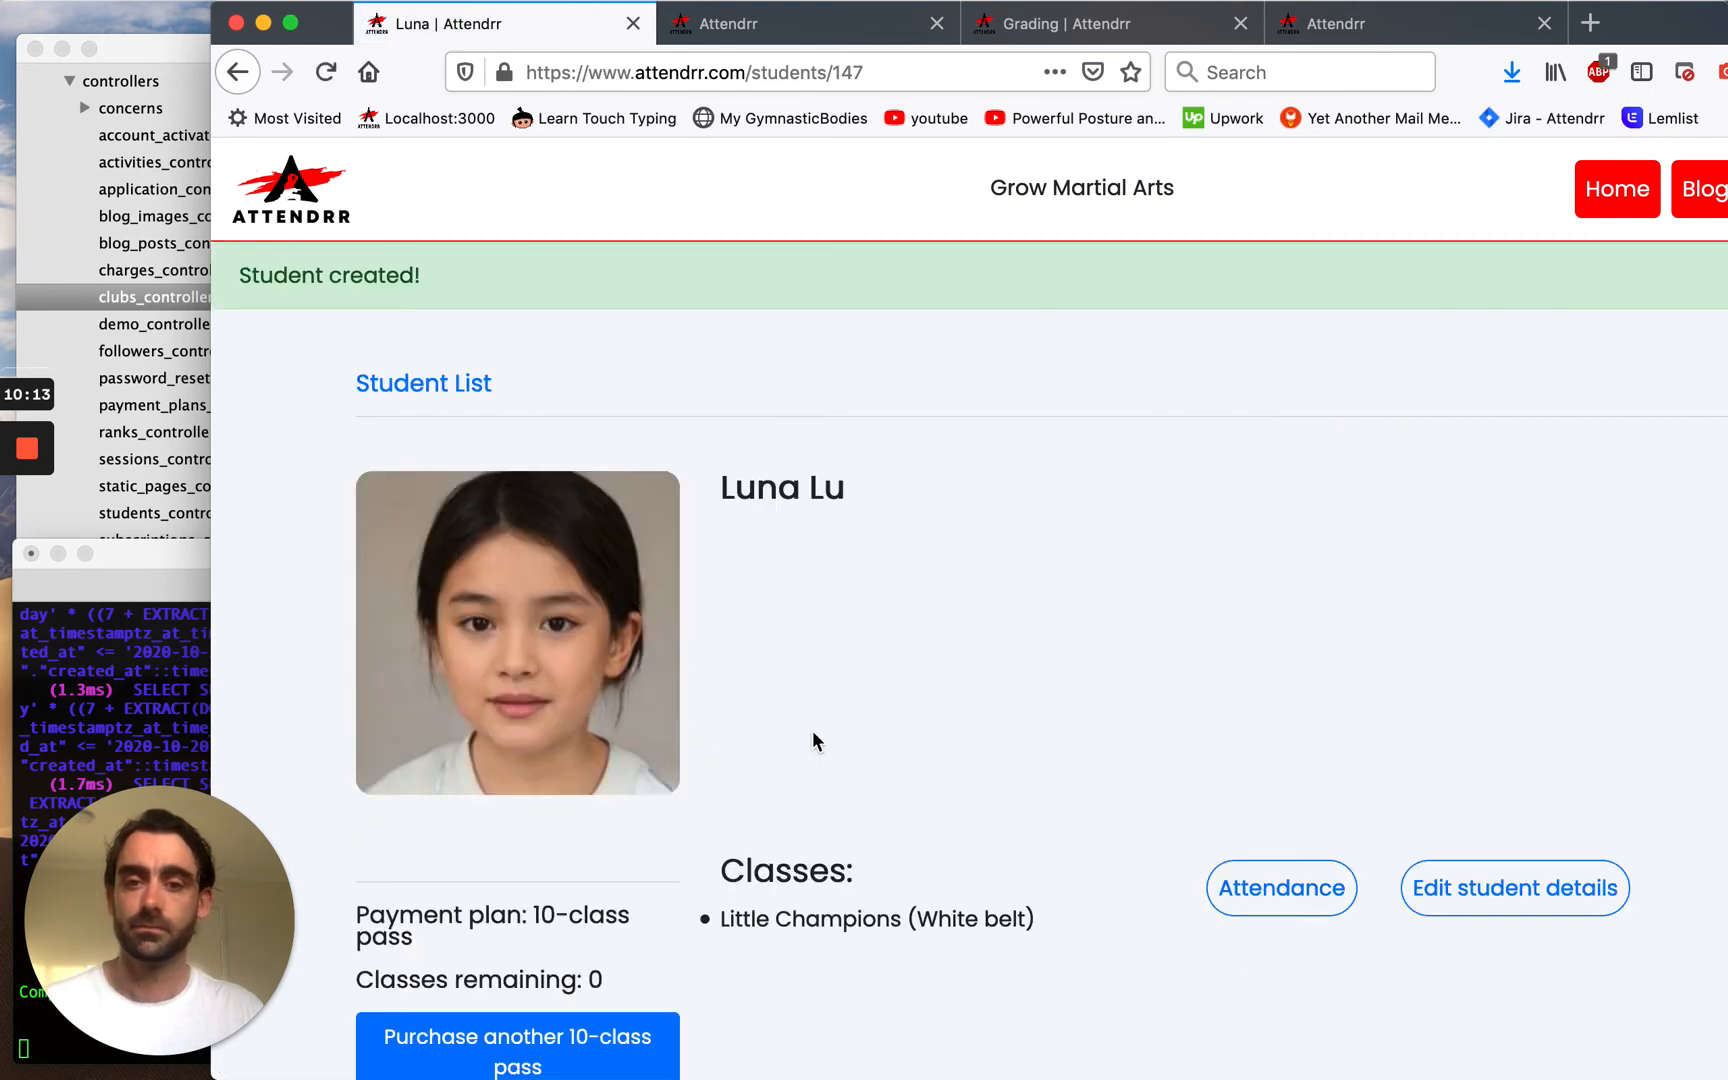
Buy two more 10-class passes for the student, confirming each, bringing her to 20 classes.
double_click(1668, 26)
drag(1552, 28, 1727, 30)
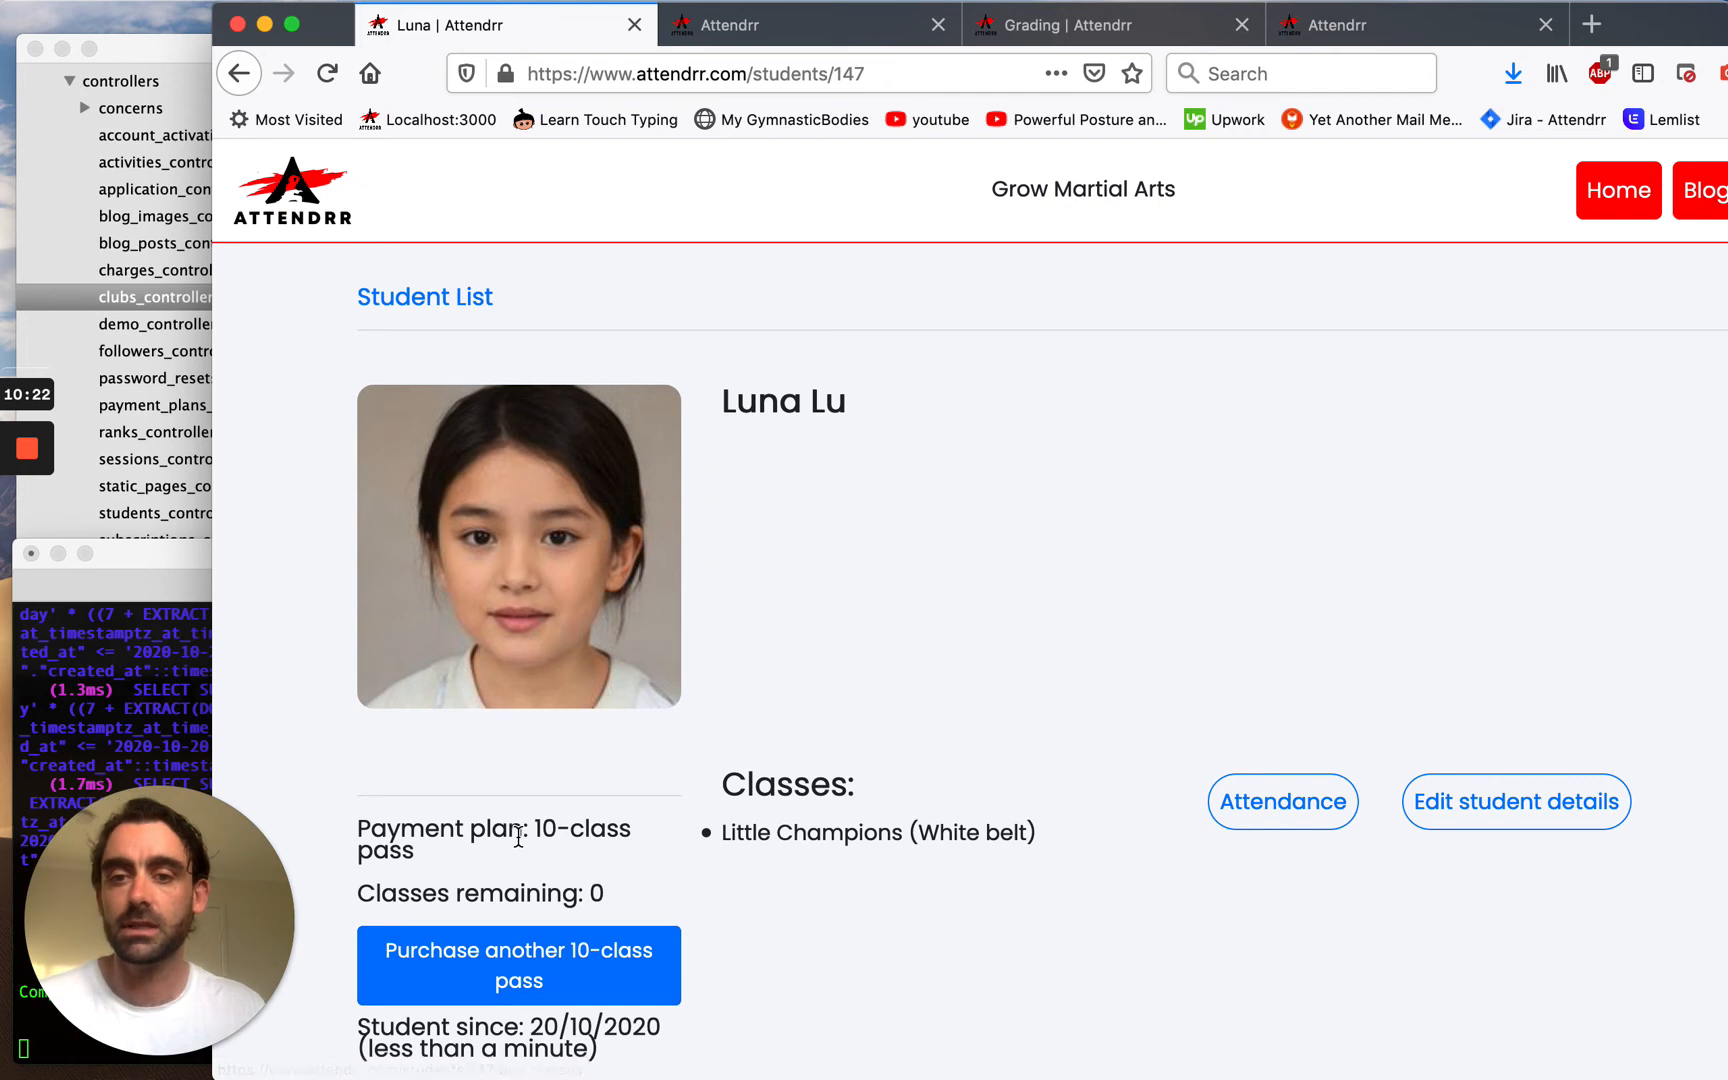
click(535, 828)
click(426, 850)
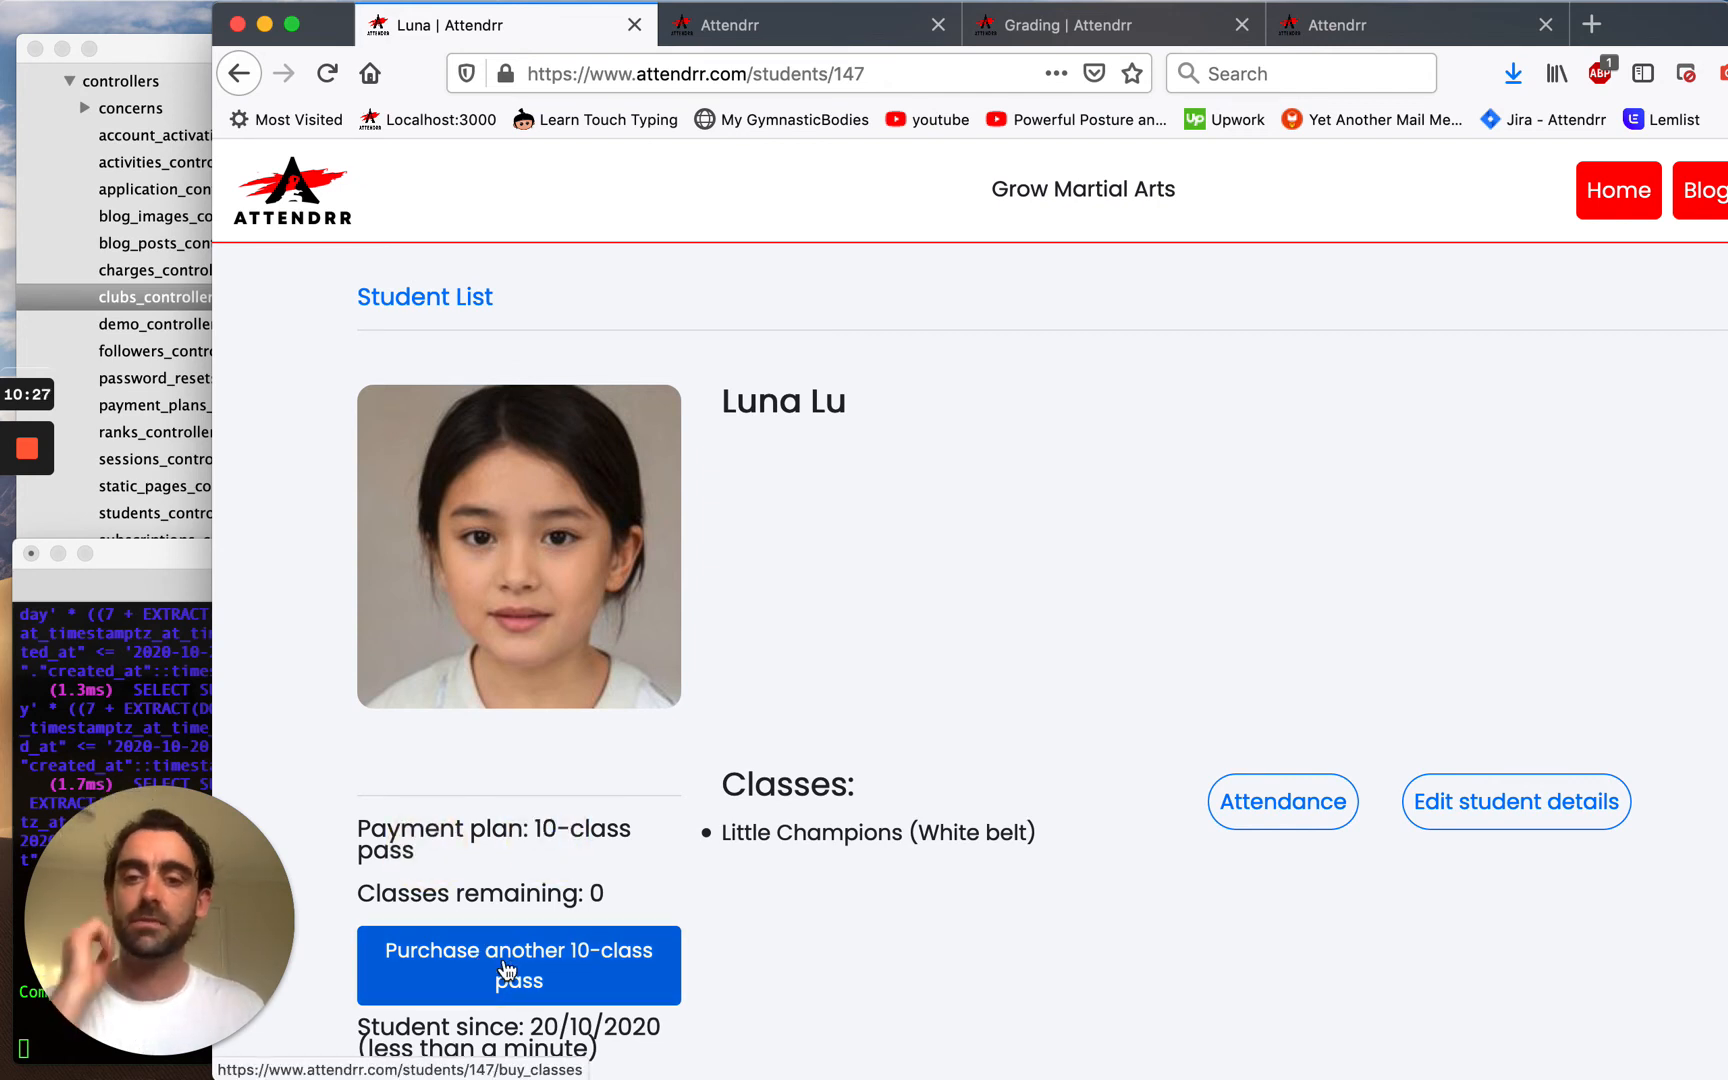
click(507, 968)
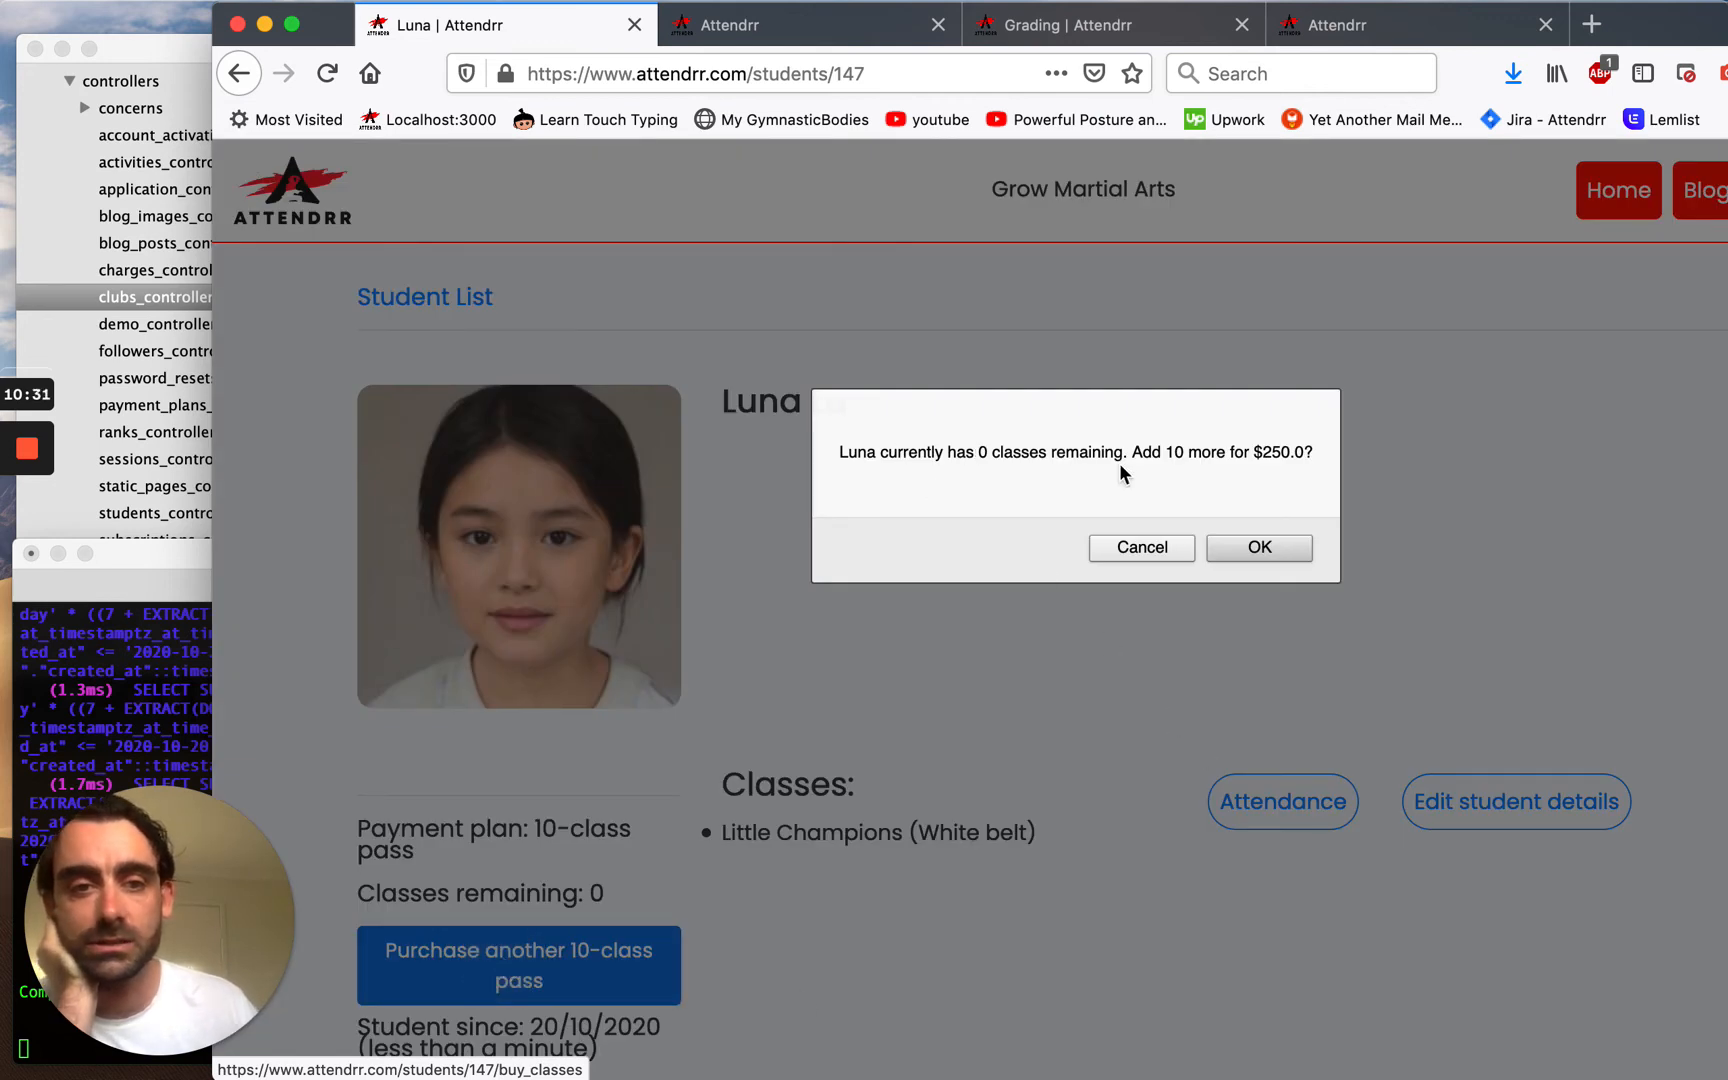
click(1277, 550)
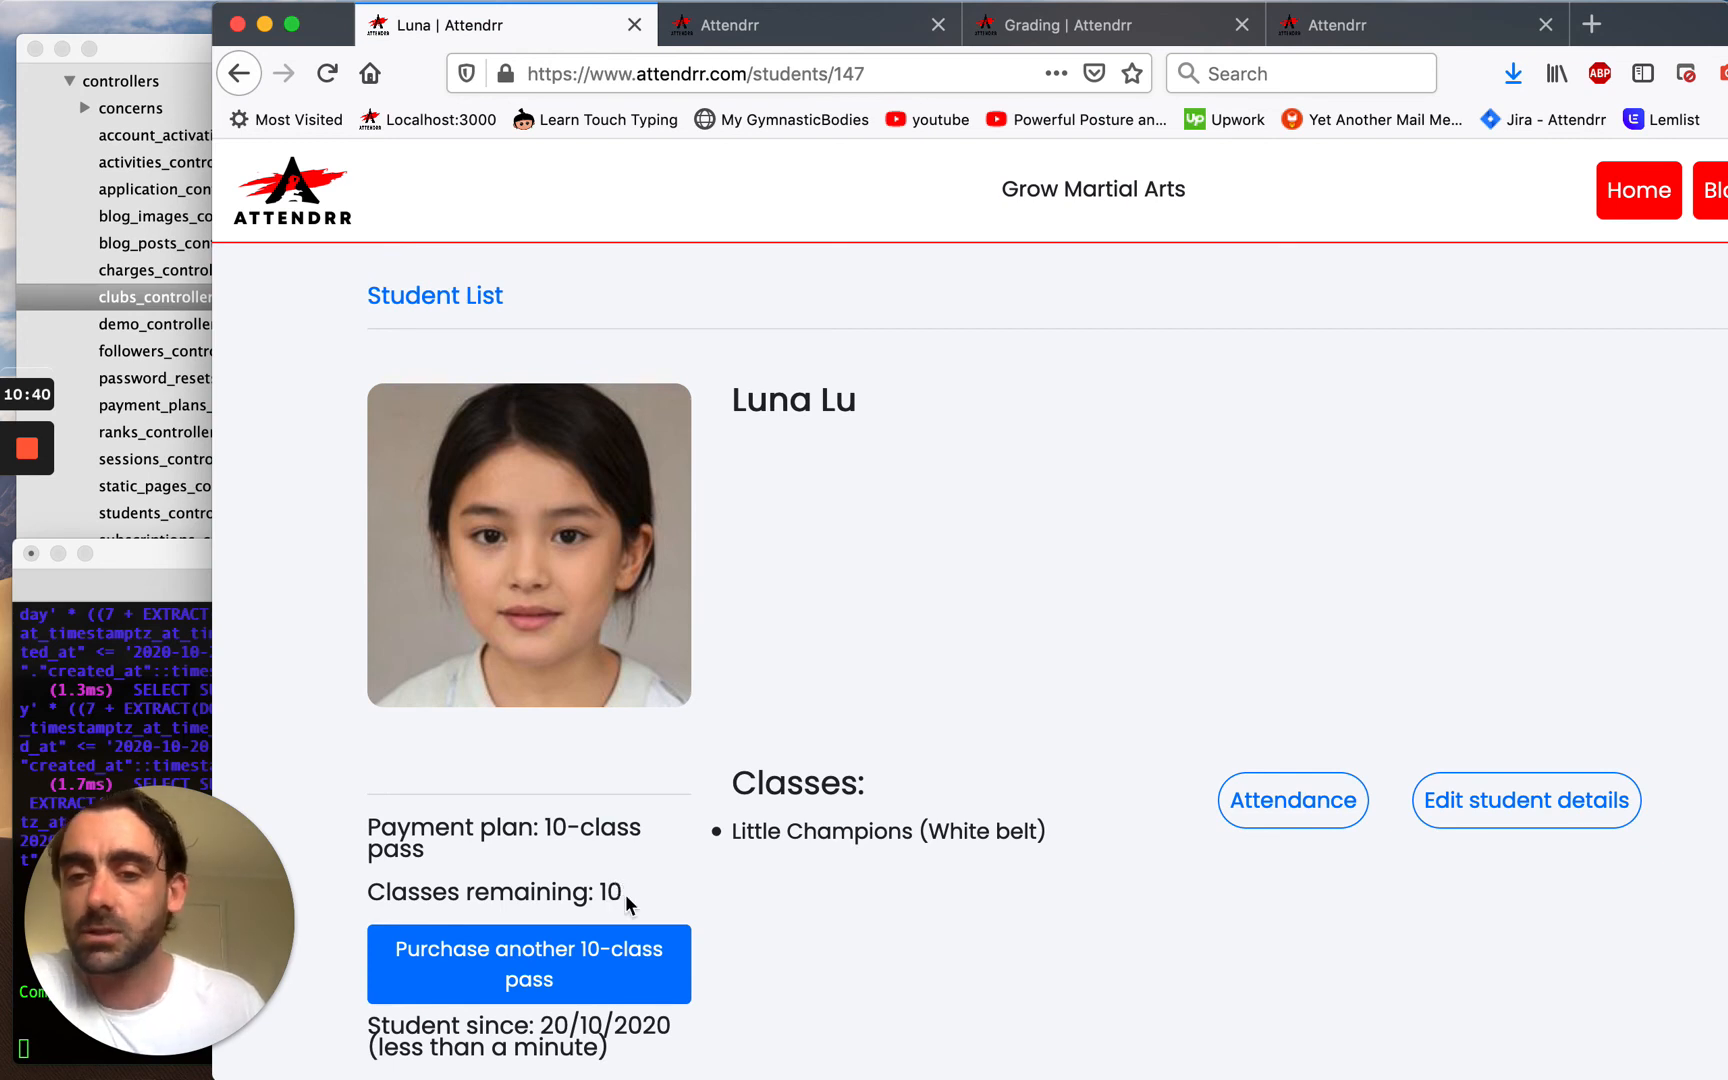
click(609, 966)
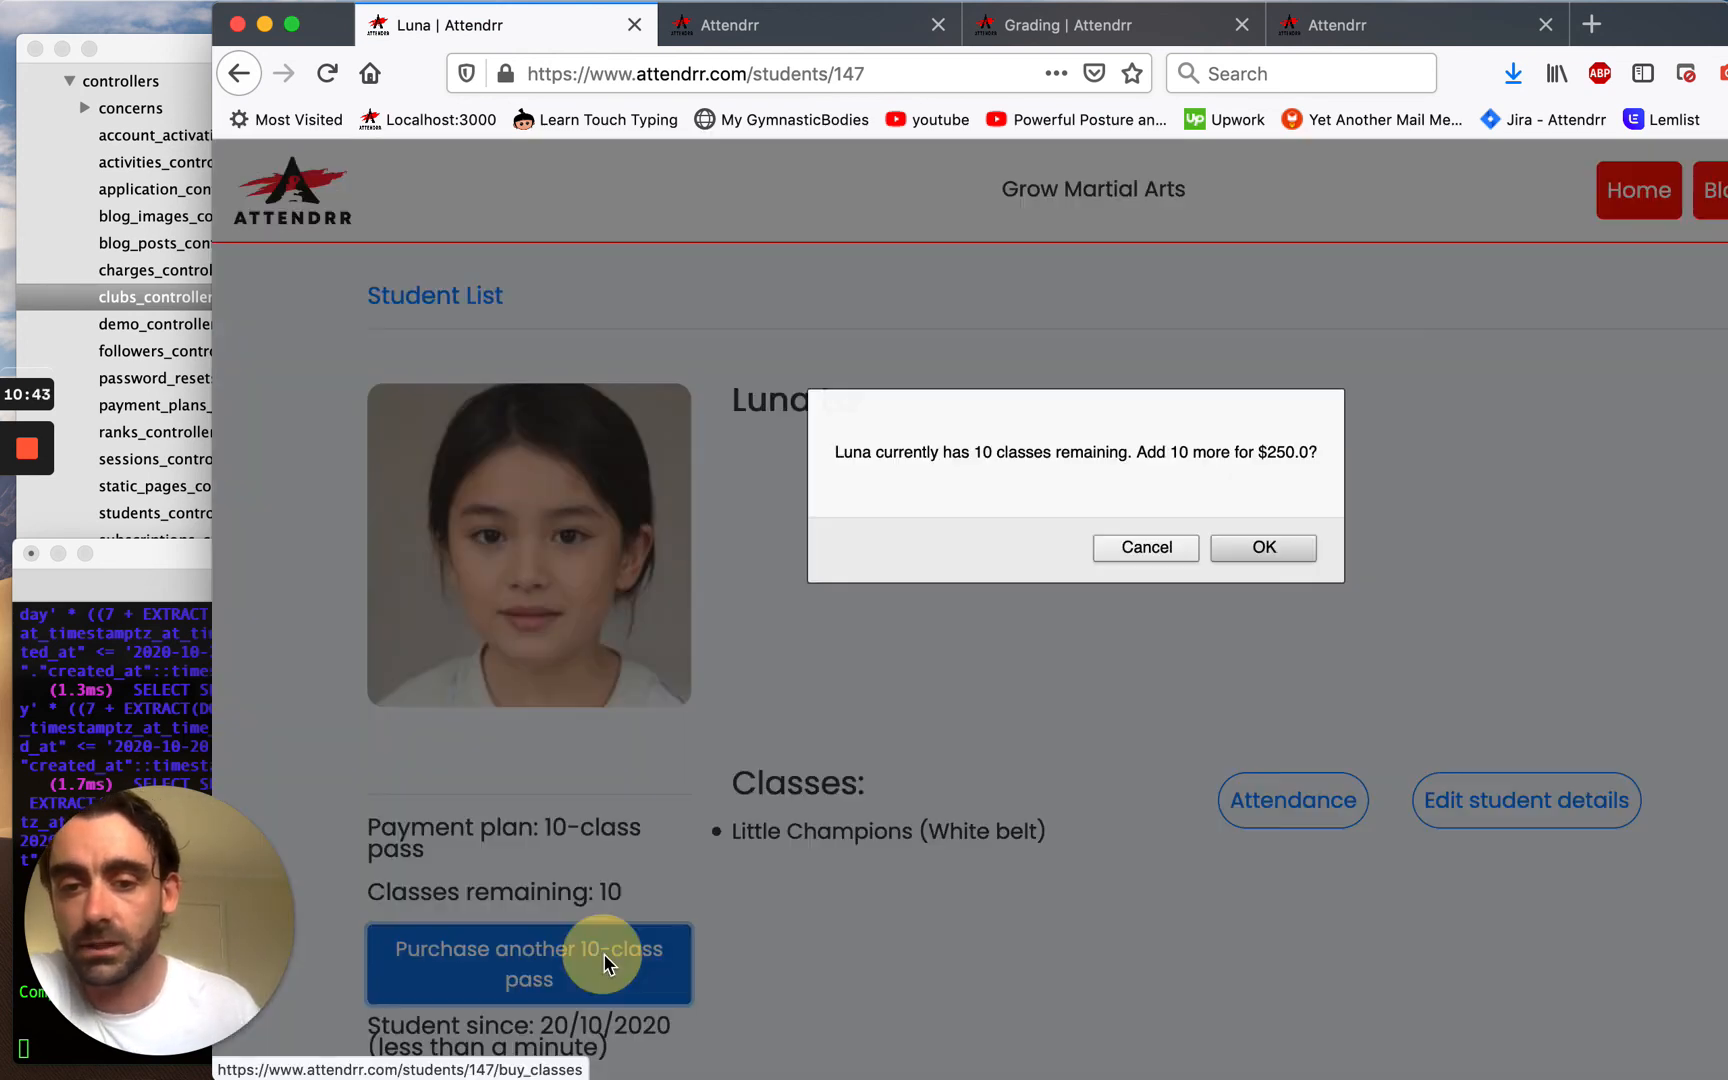
click(1274, 549)
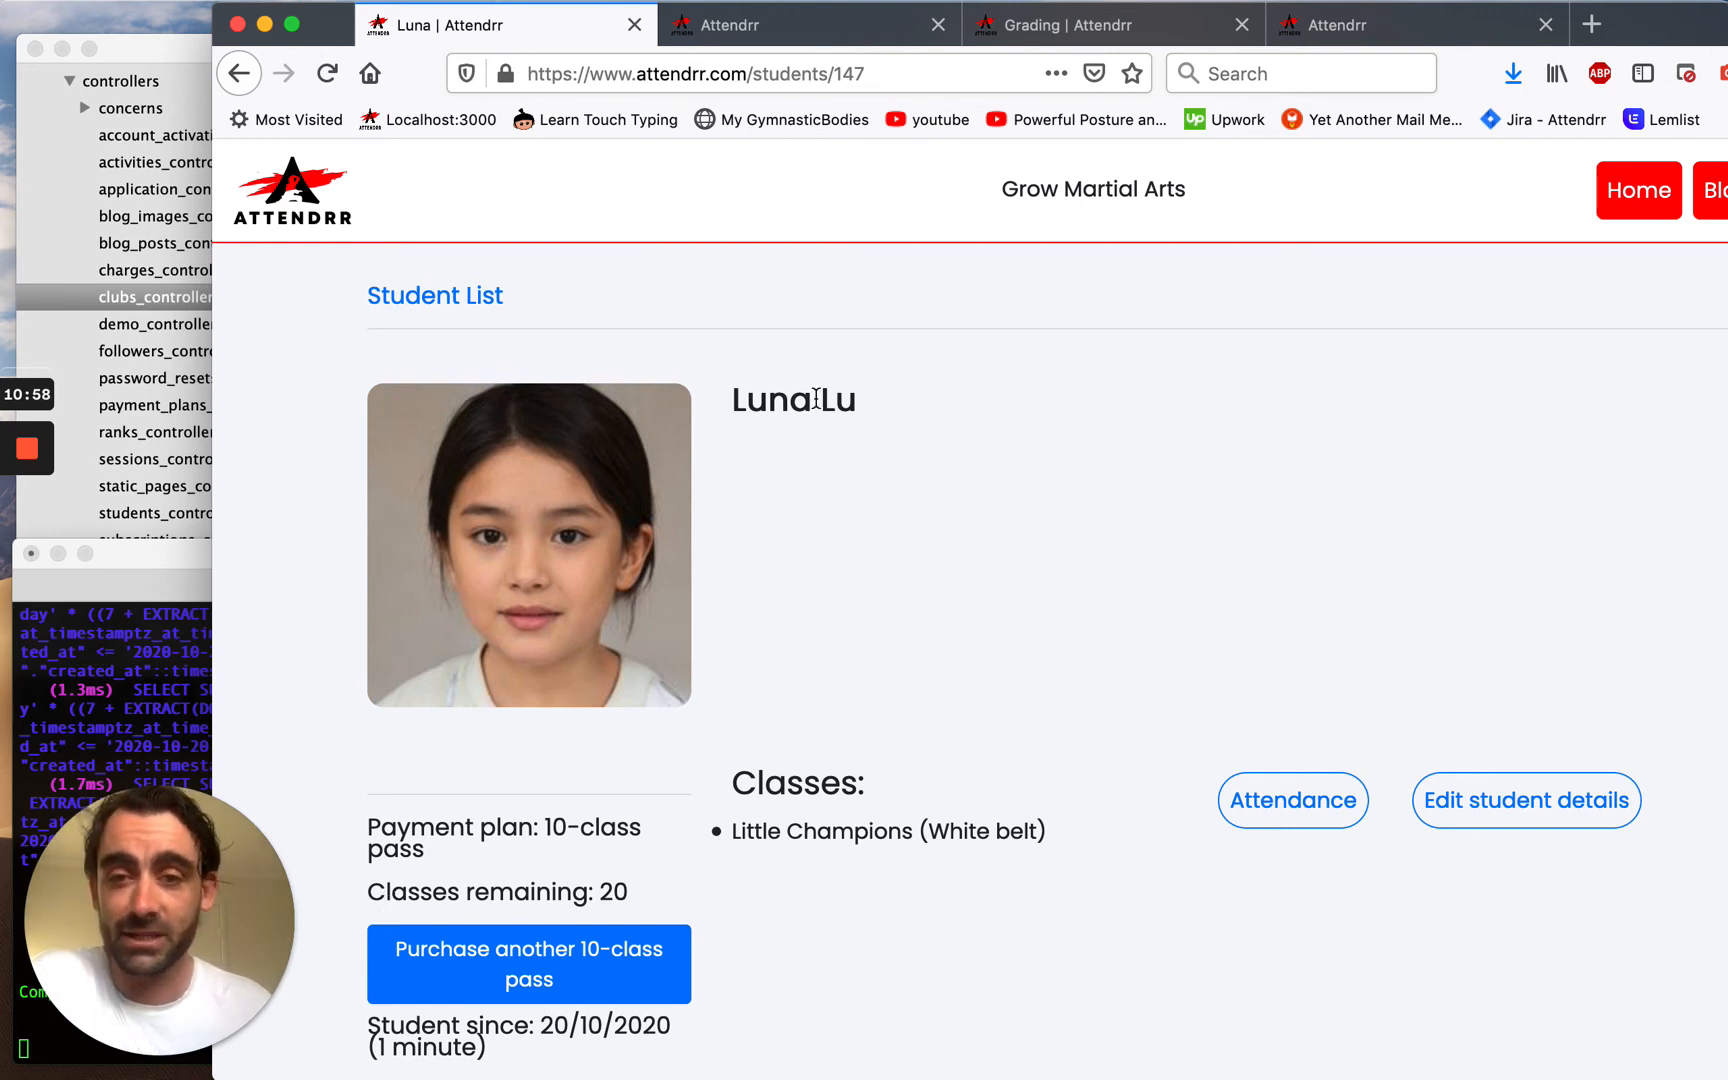
drag(1619, 38, 1507, 40)
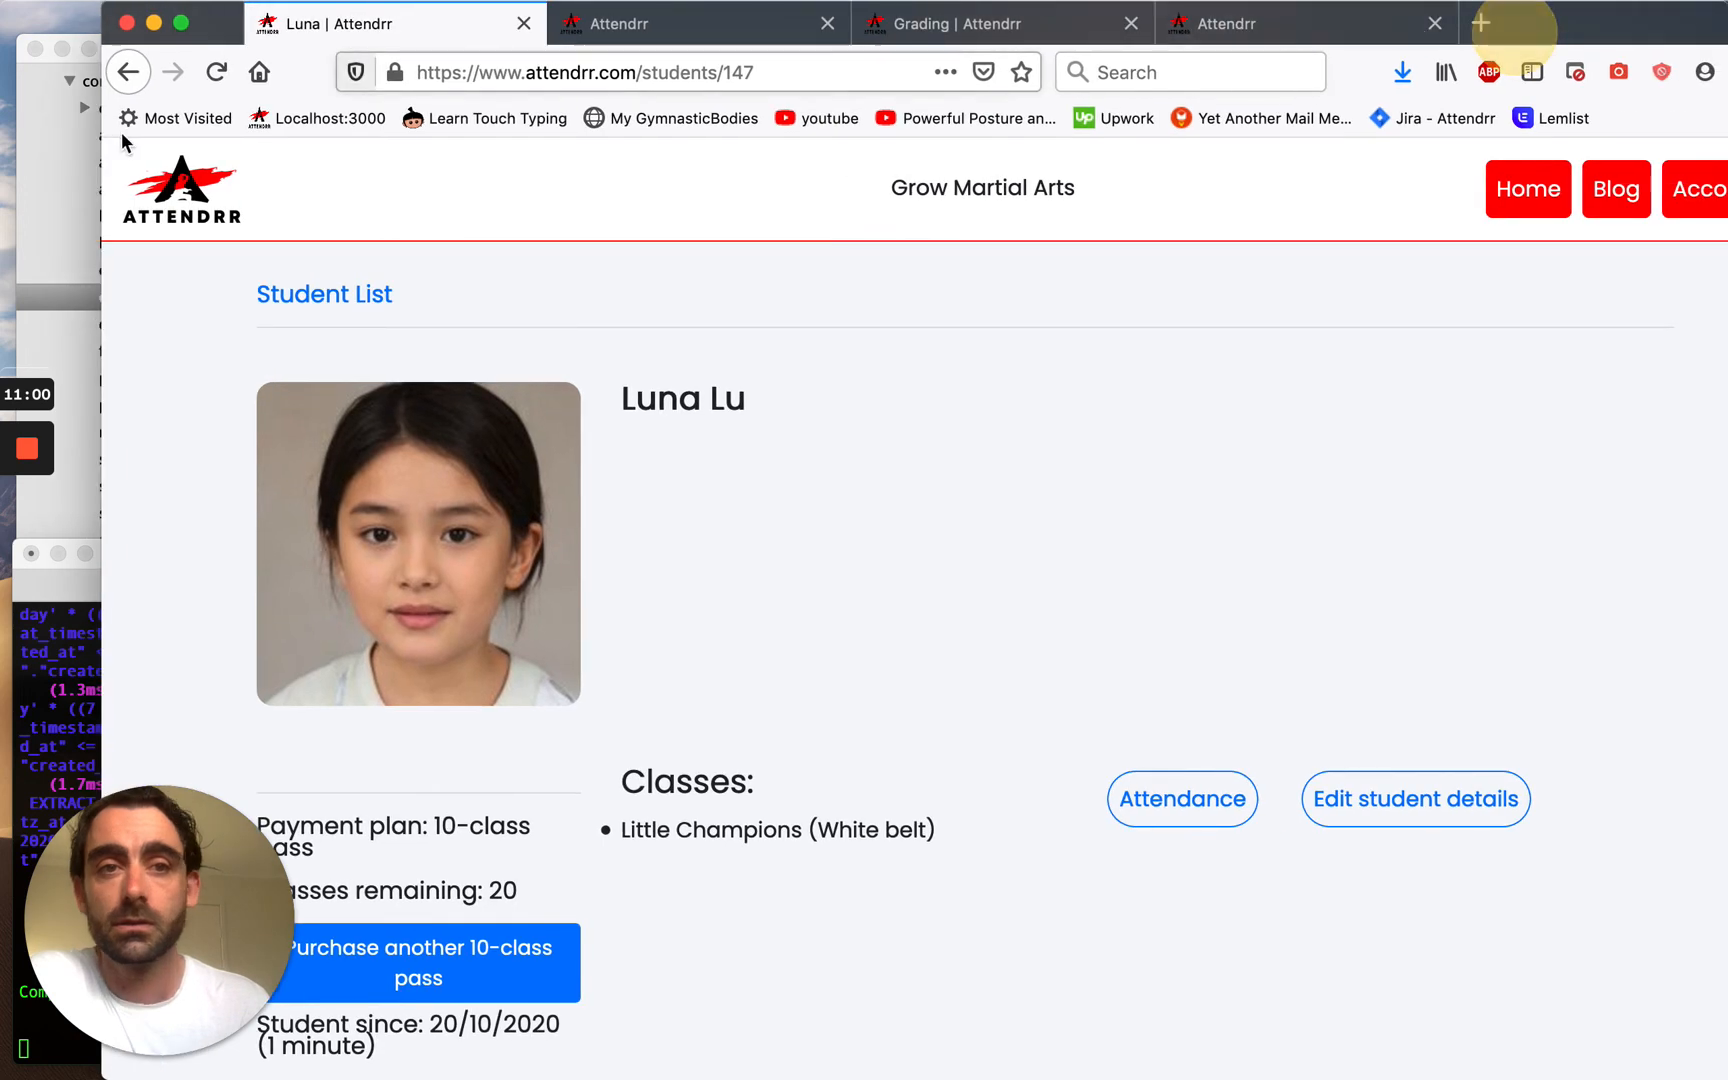
Open Tuesday 20th October's Senior Karate attendance, move both students to Present, and confirm.
click(197, 212)
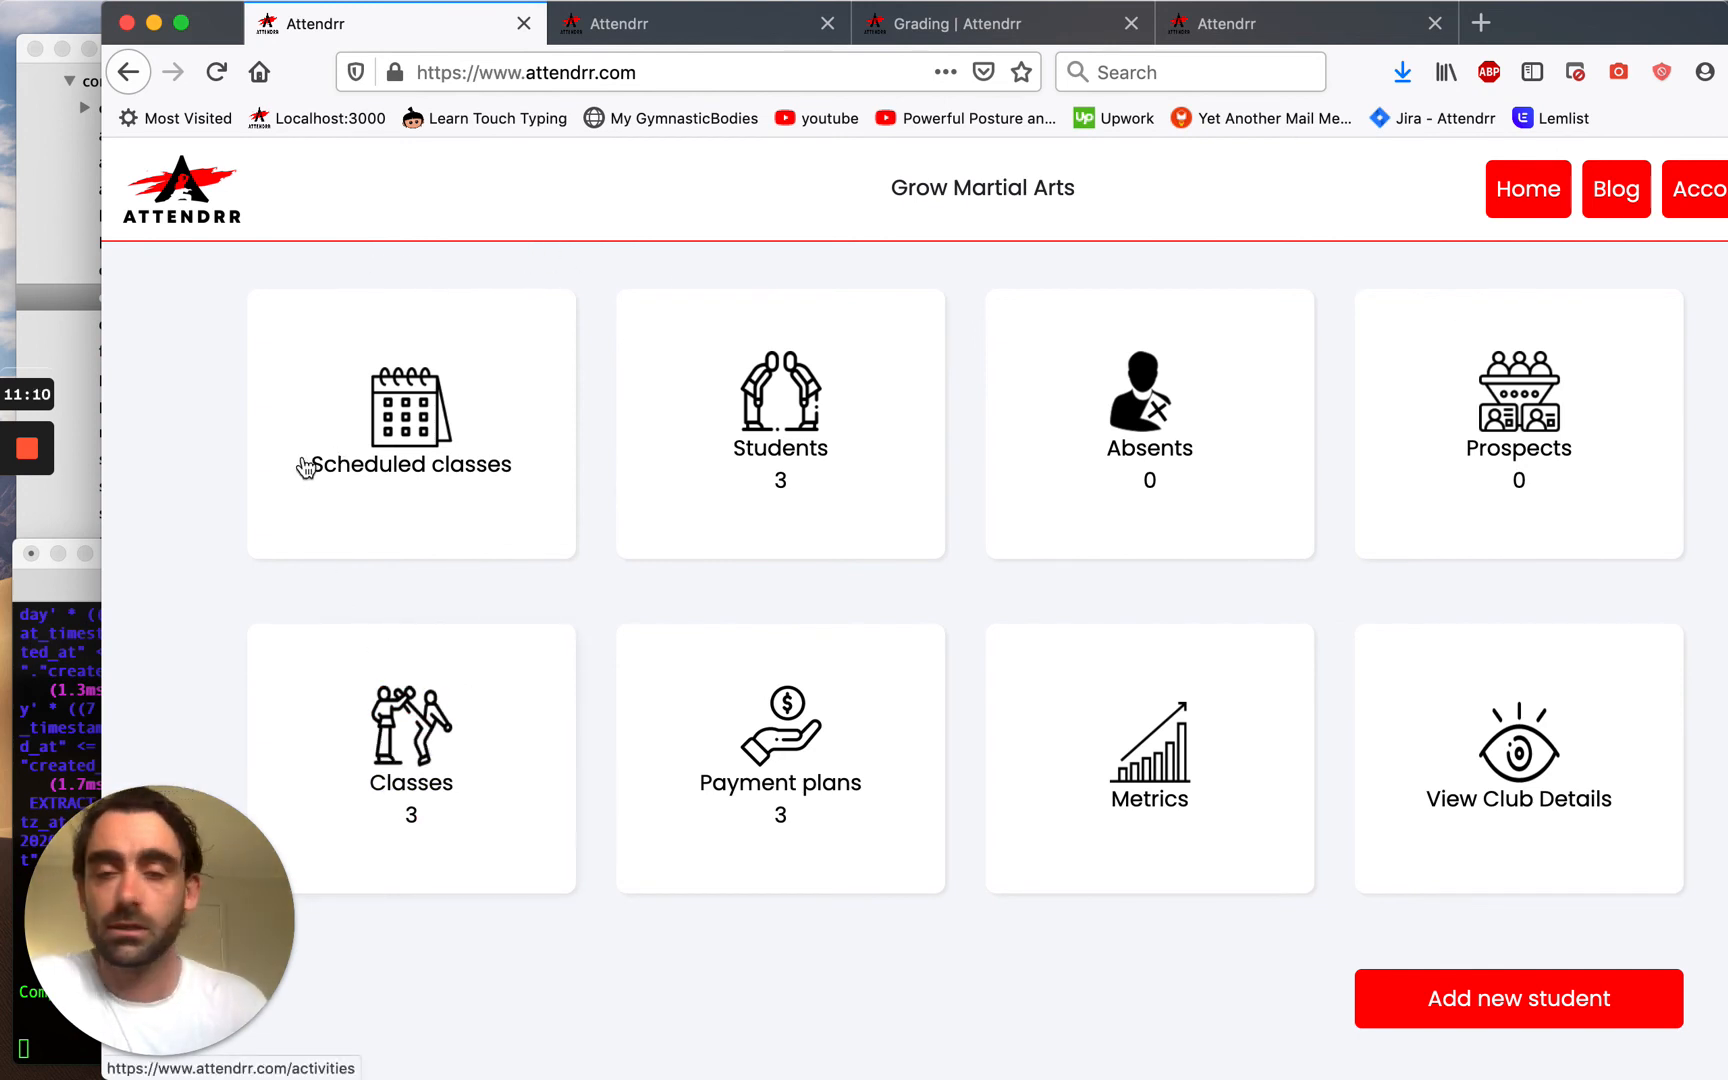
click(318, 387)
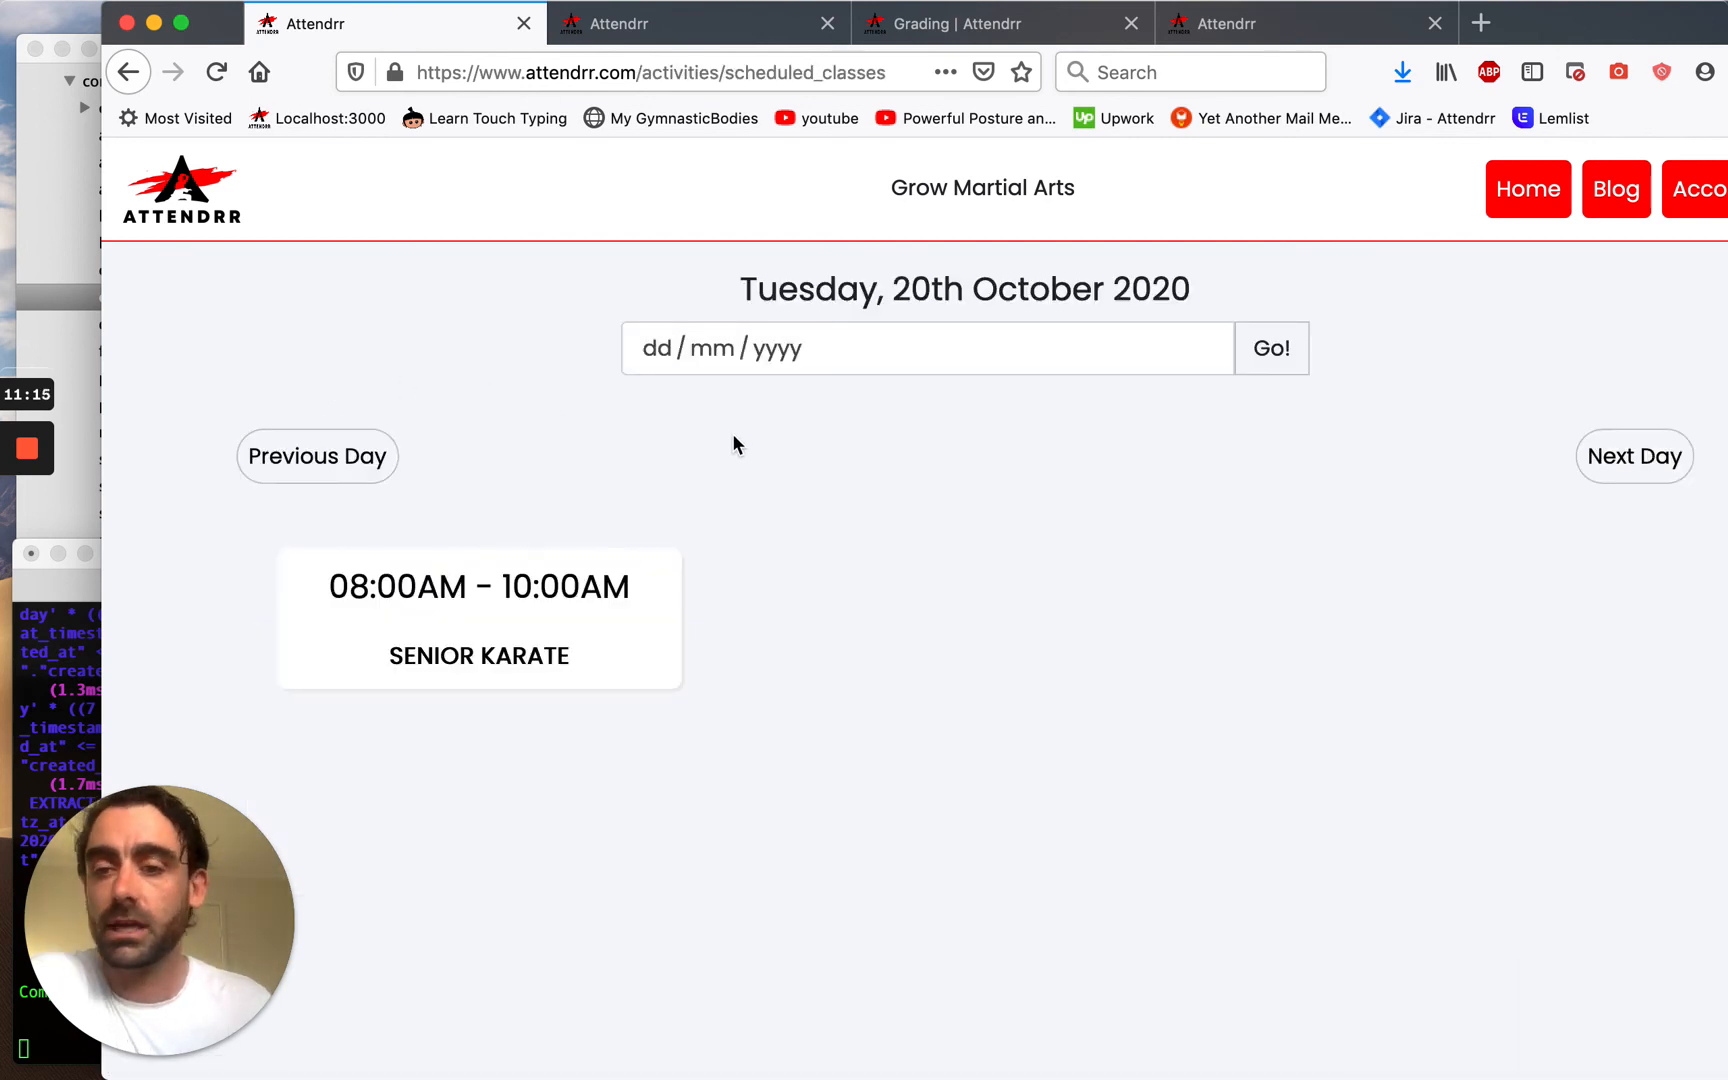
drag(741, 297, 880, 295)
click(558, 481)
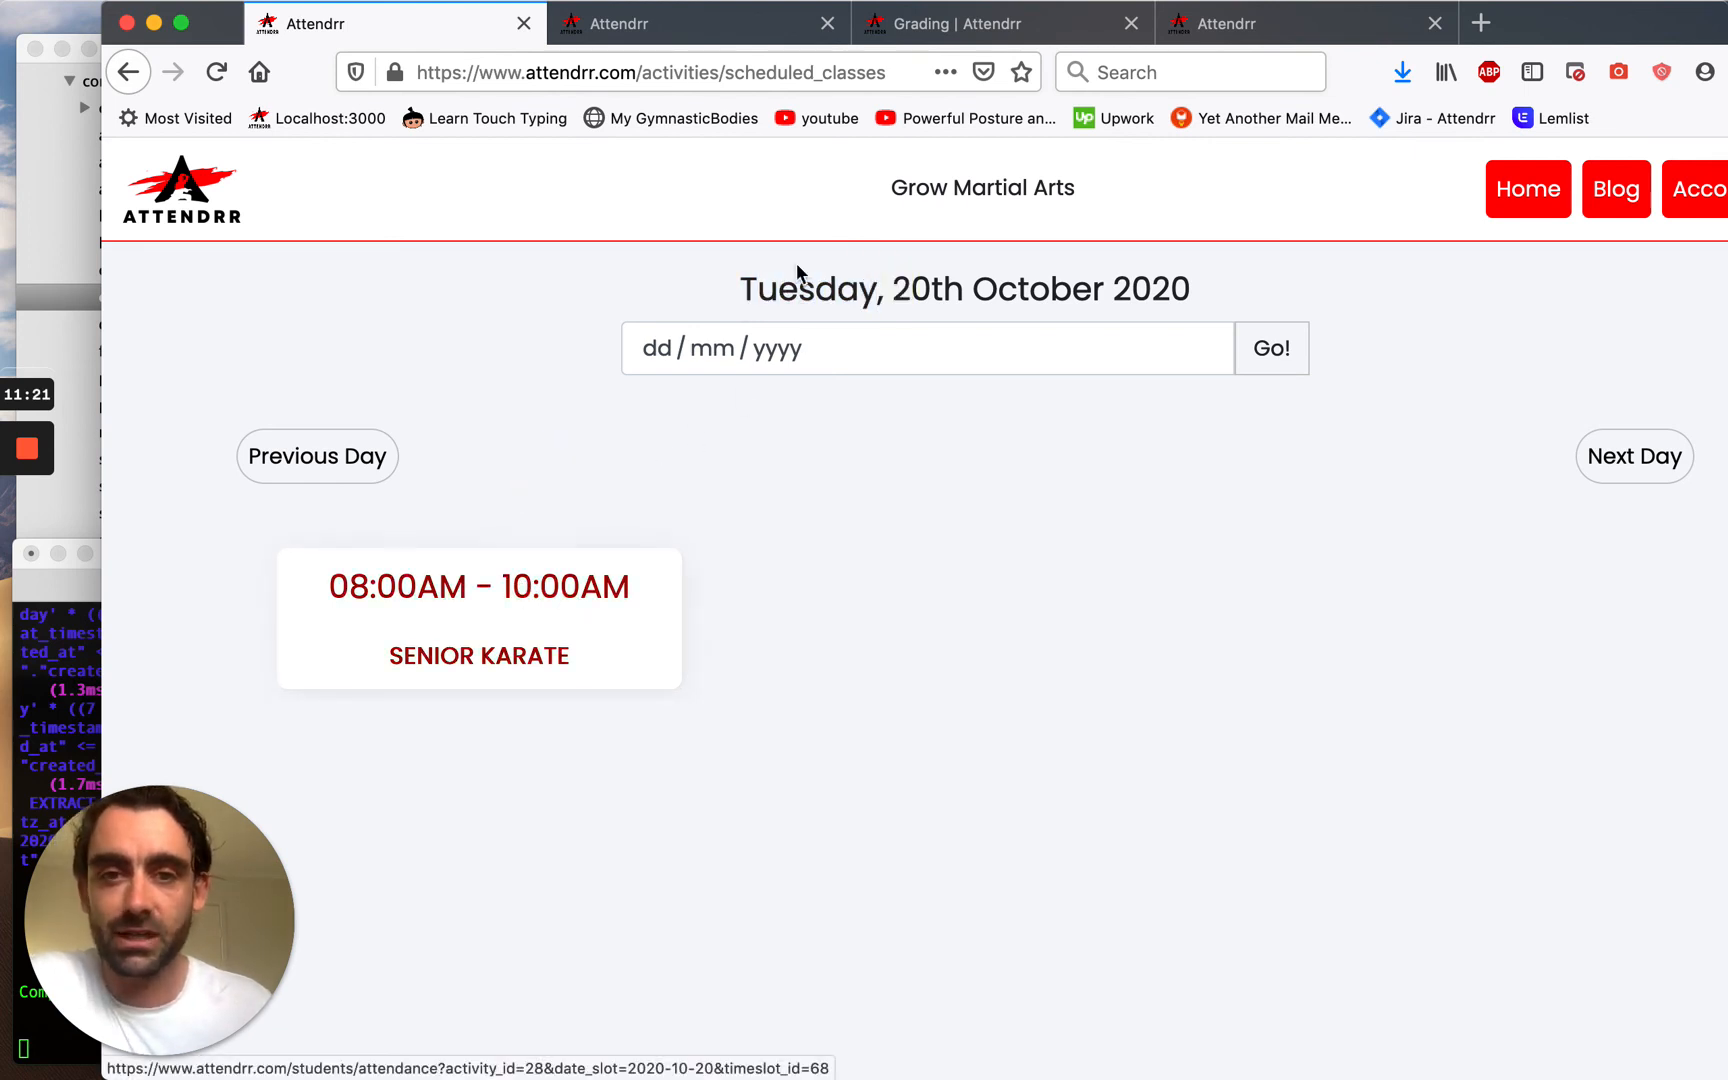
click(524, 617)
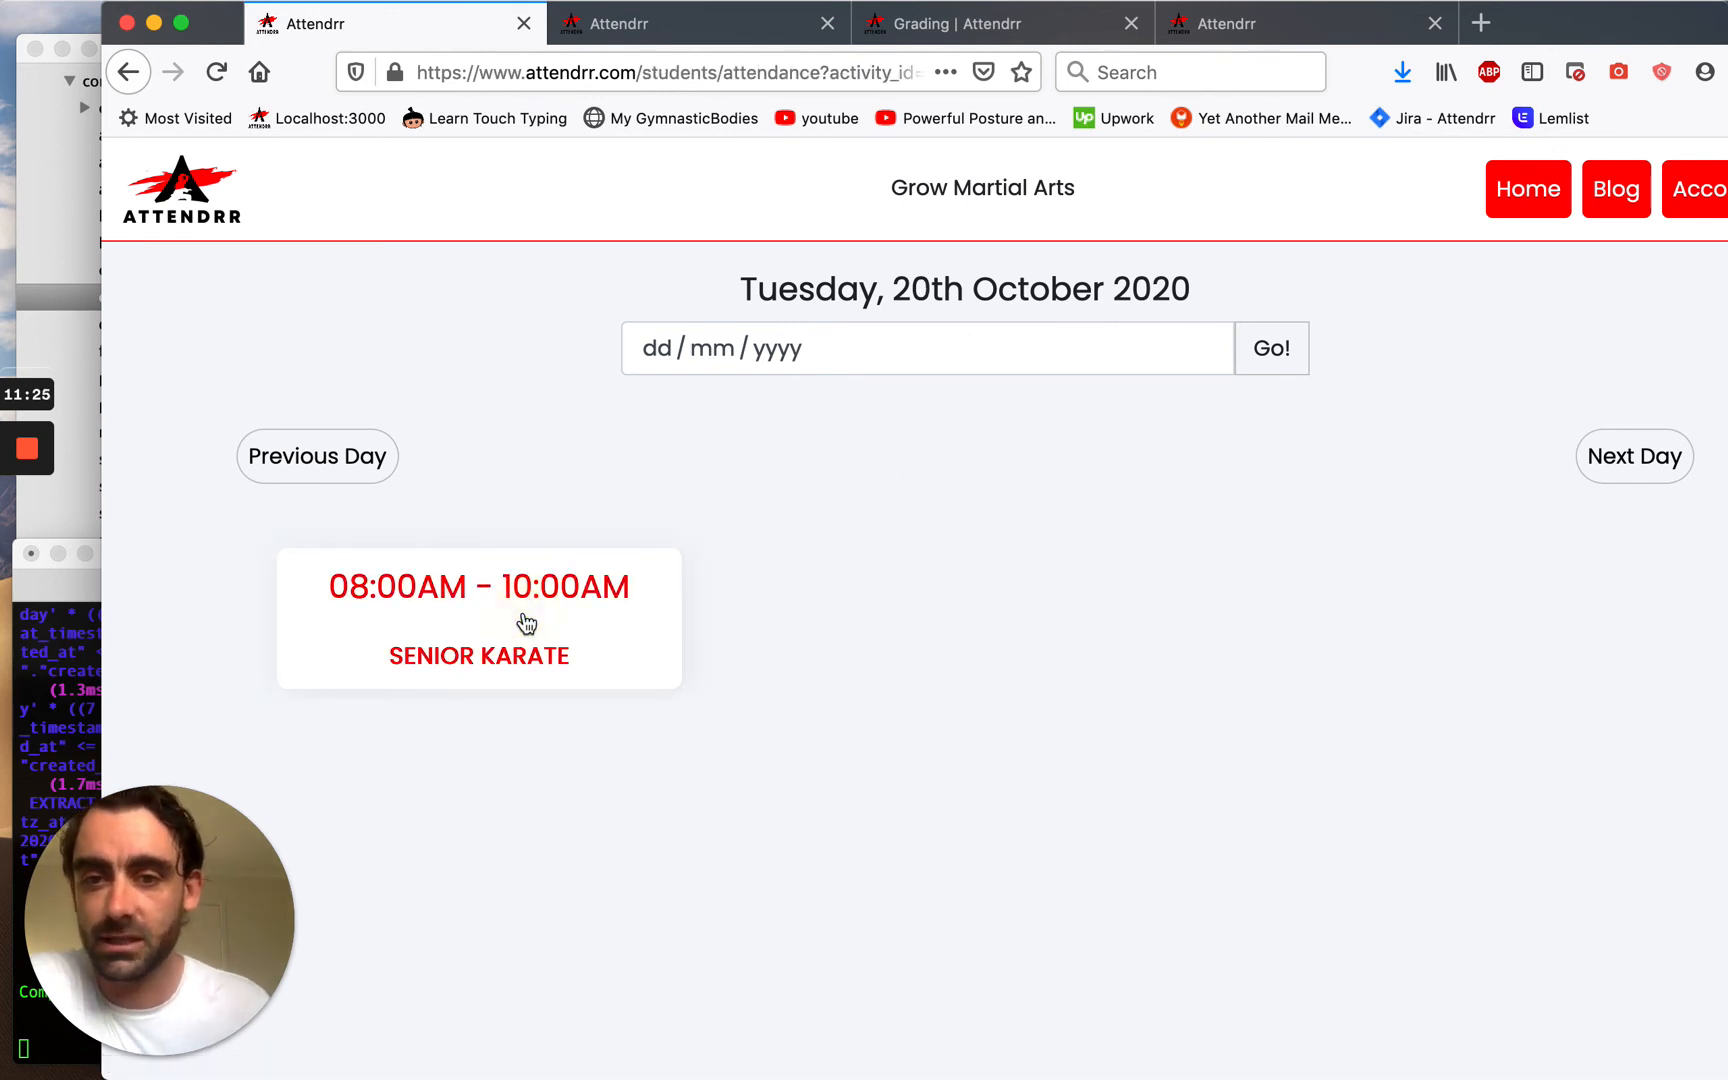
click(655, 489)
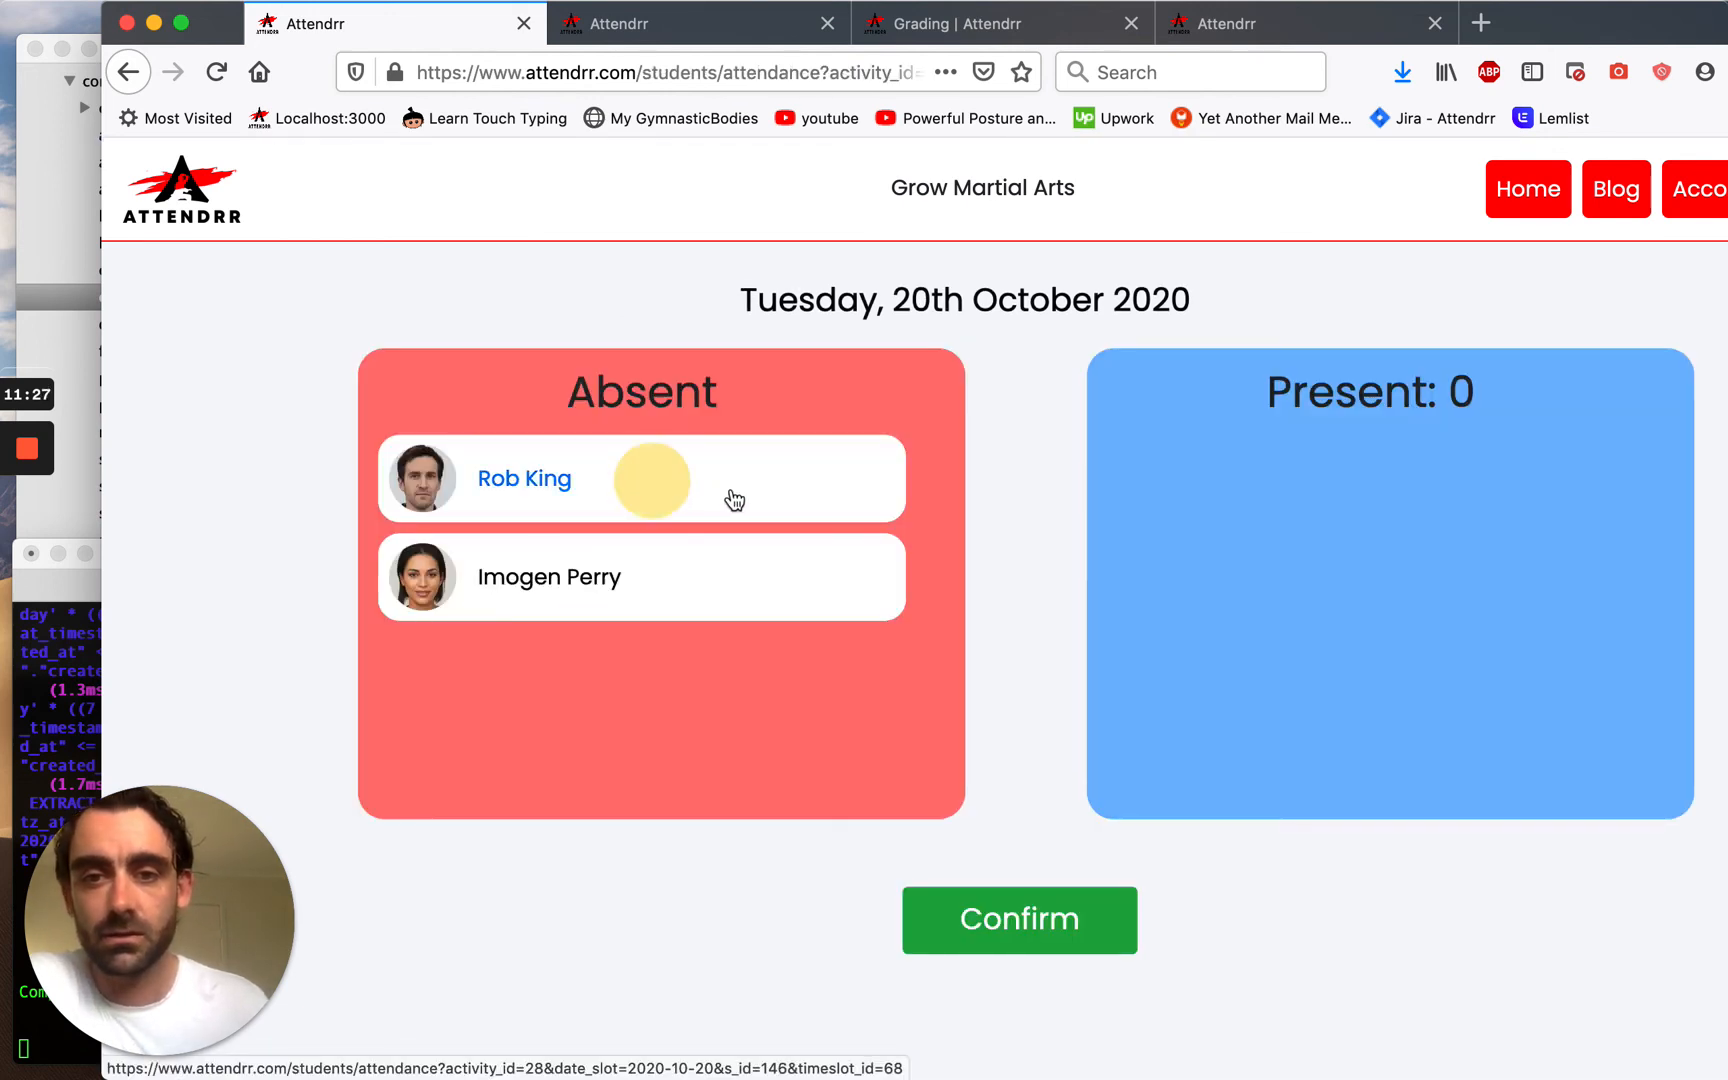
click(700, 493)
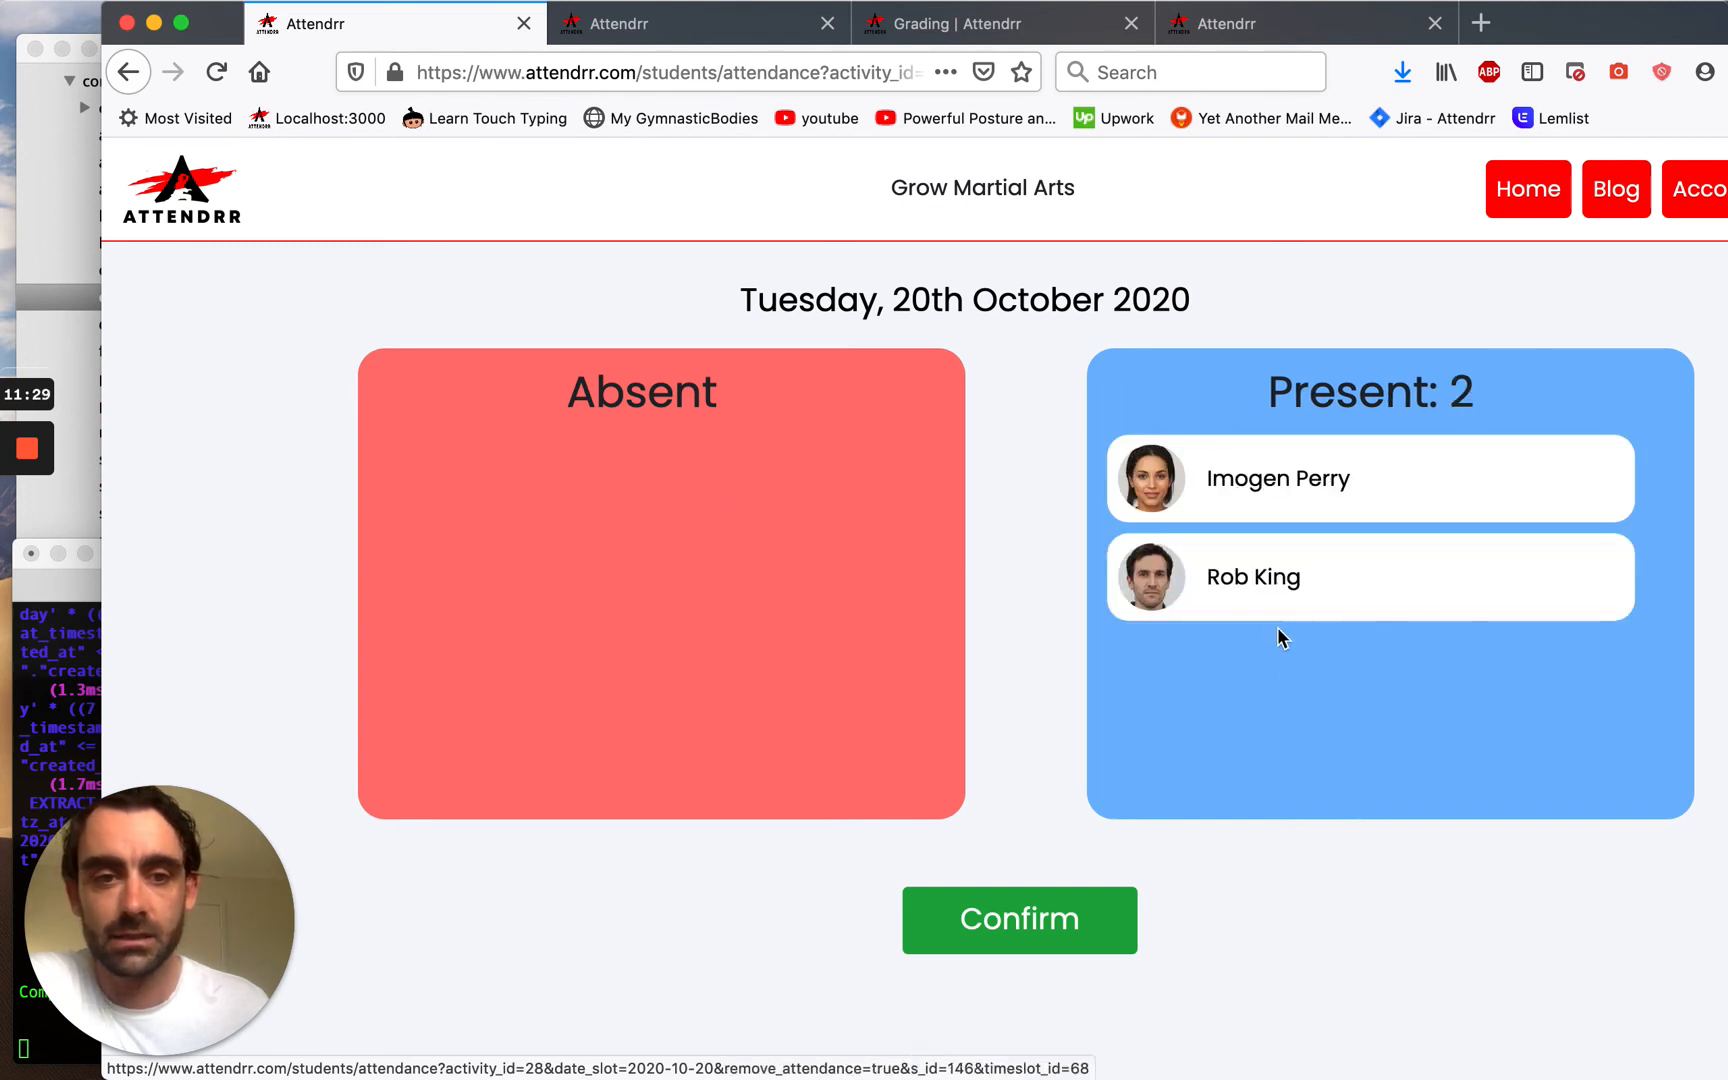
click(1022, 922)
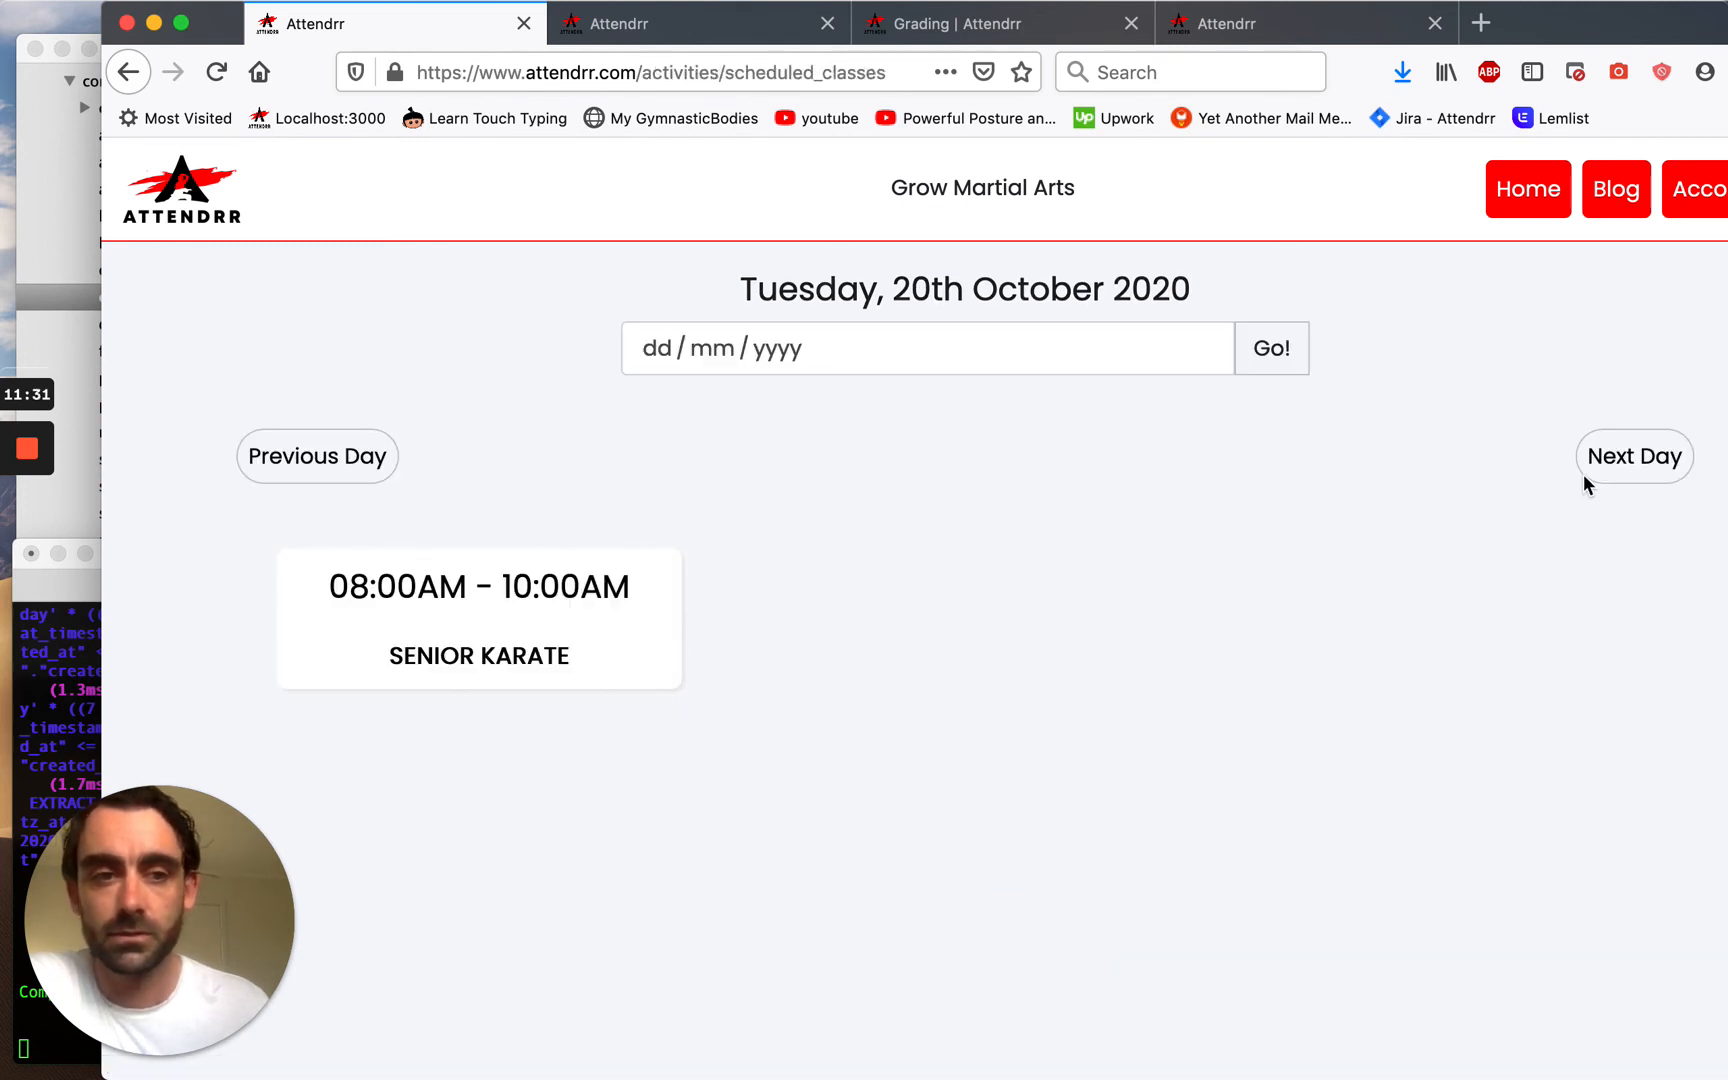
Advance the schedule six days to Monday 26th October and open the Little Champions class.
click(1634, 465)
click(1634, 465)
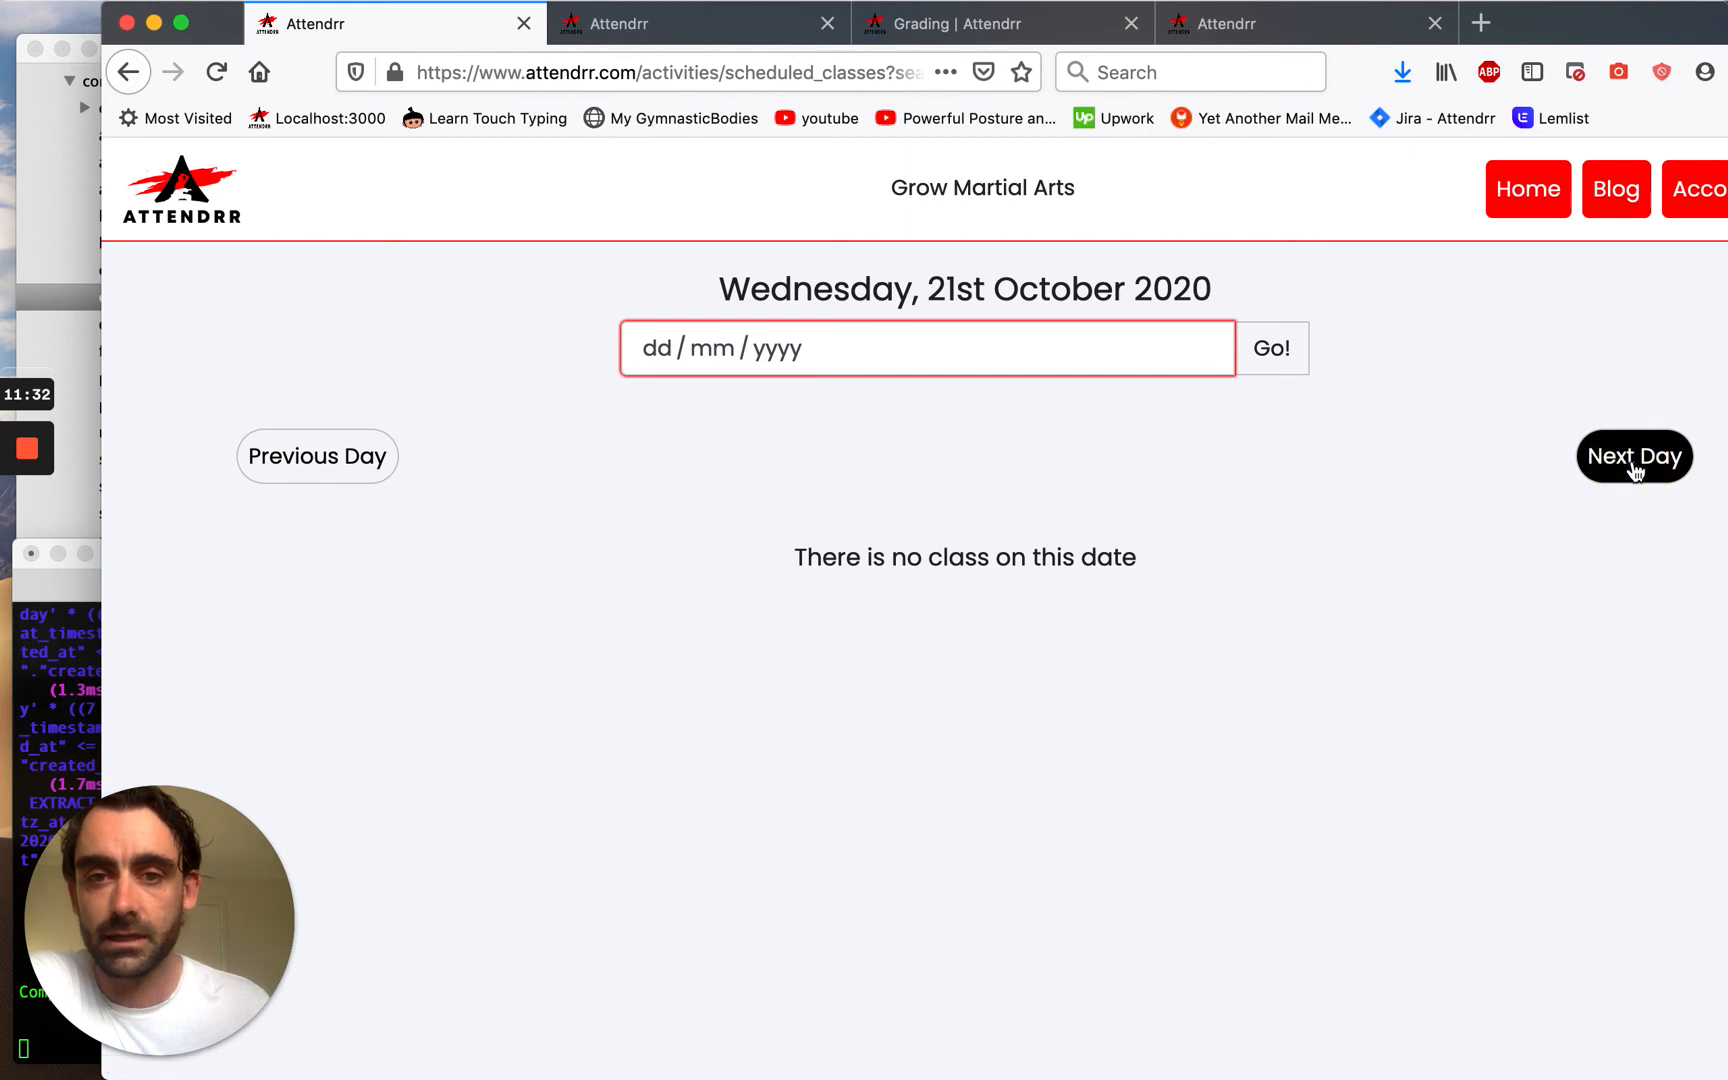
click(1634, 465)
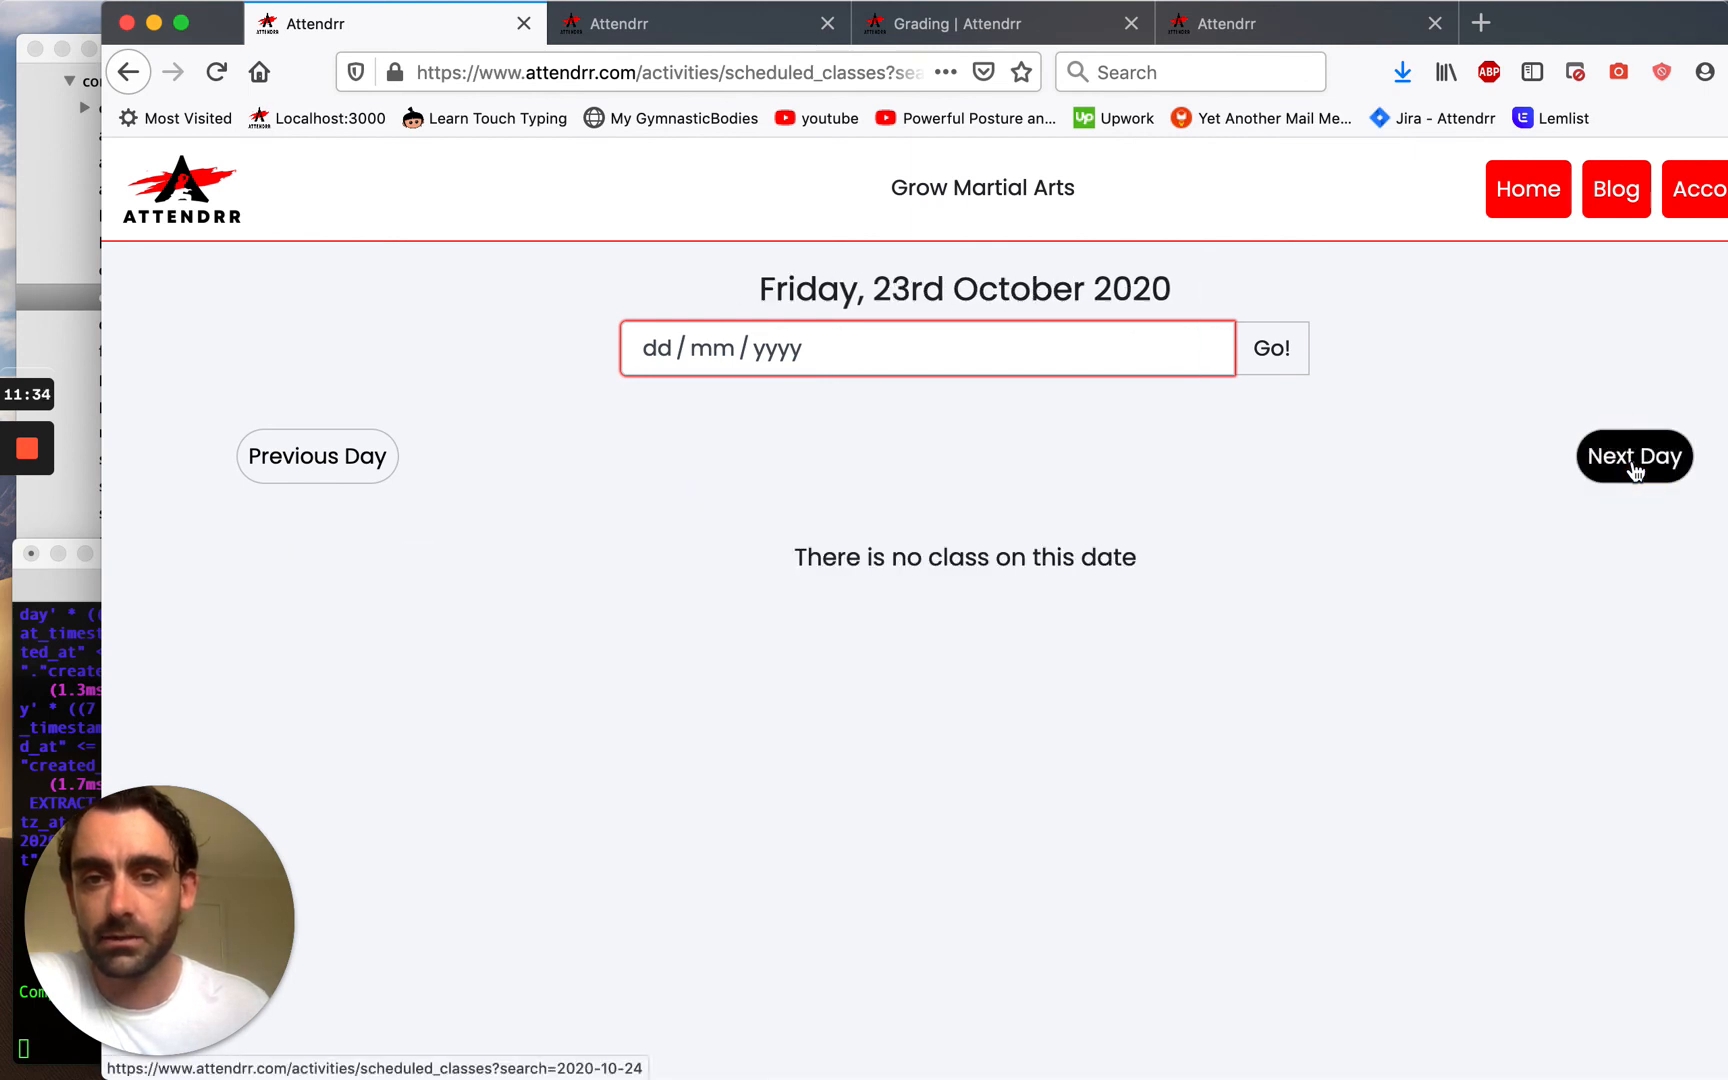
click(1634, 465)
click(1634, 465)
click(1634, 465)
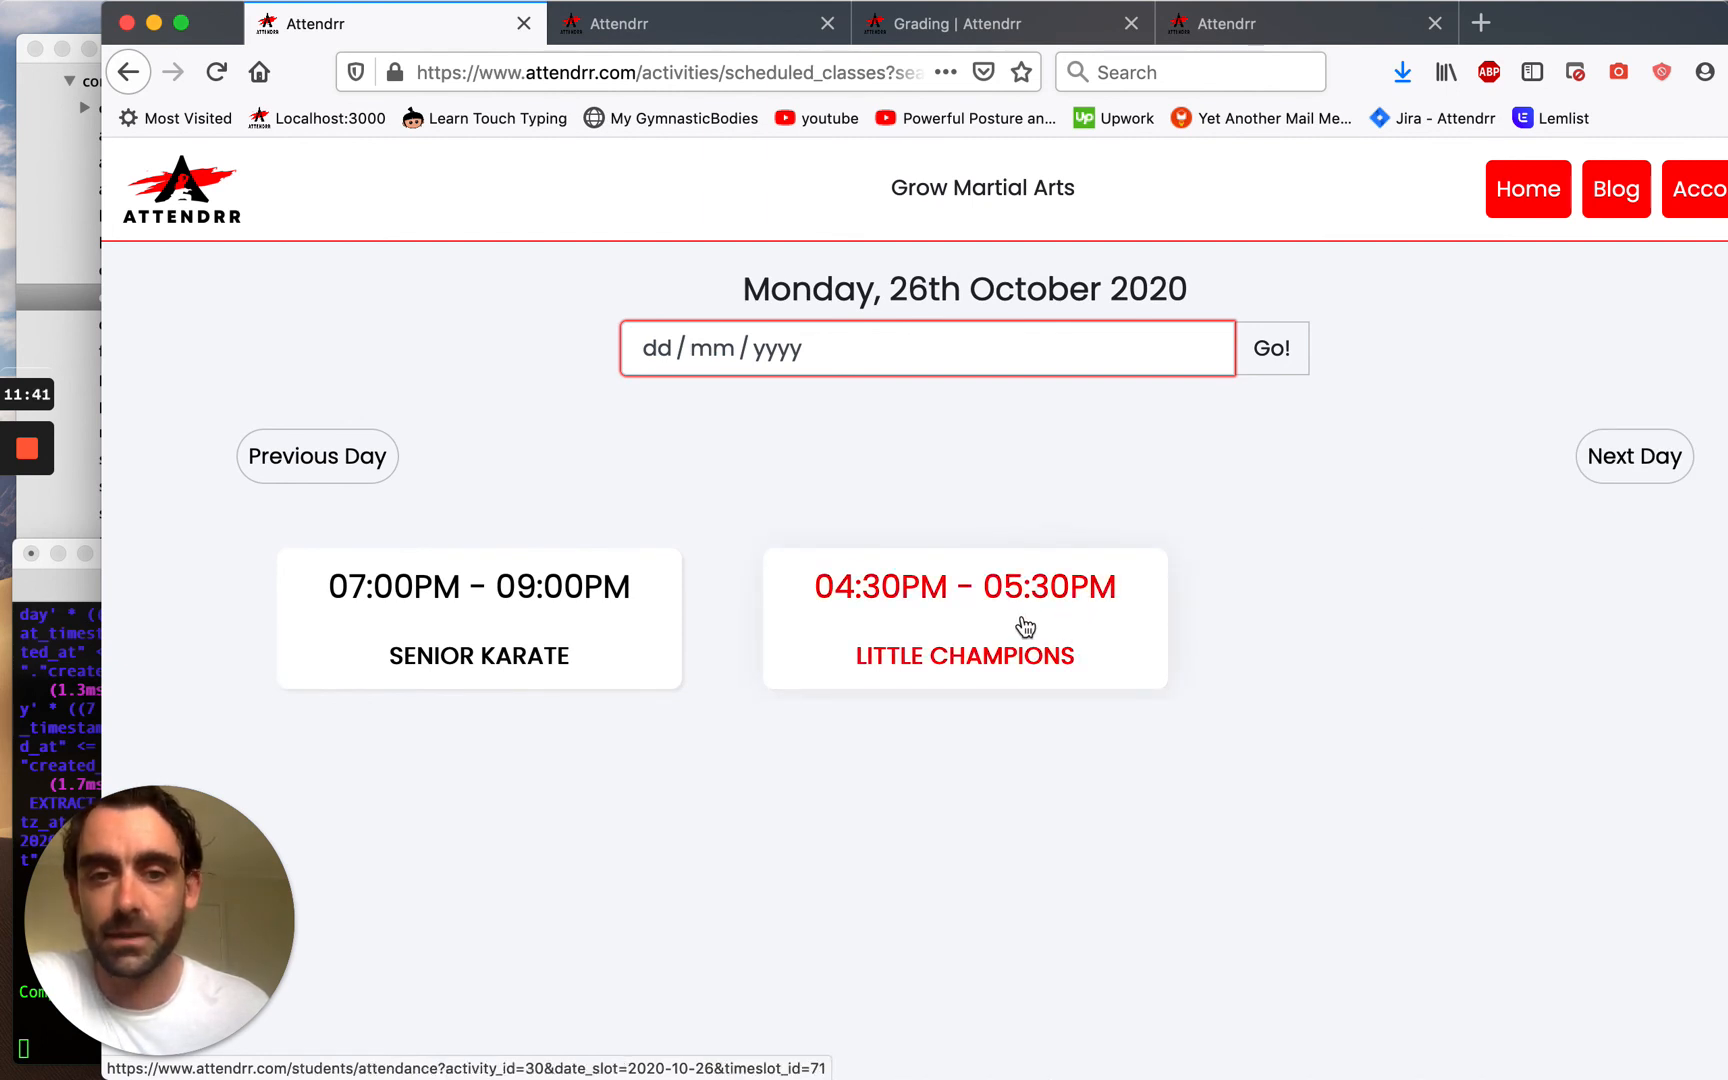
click(1022, 626)
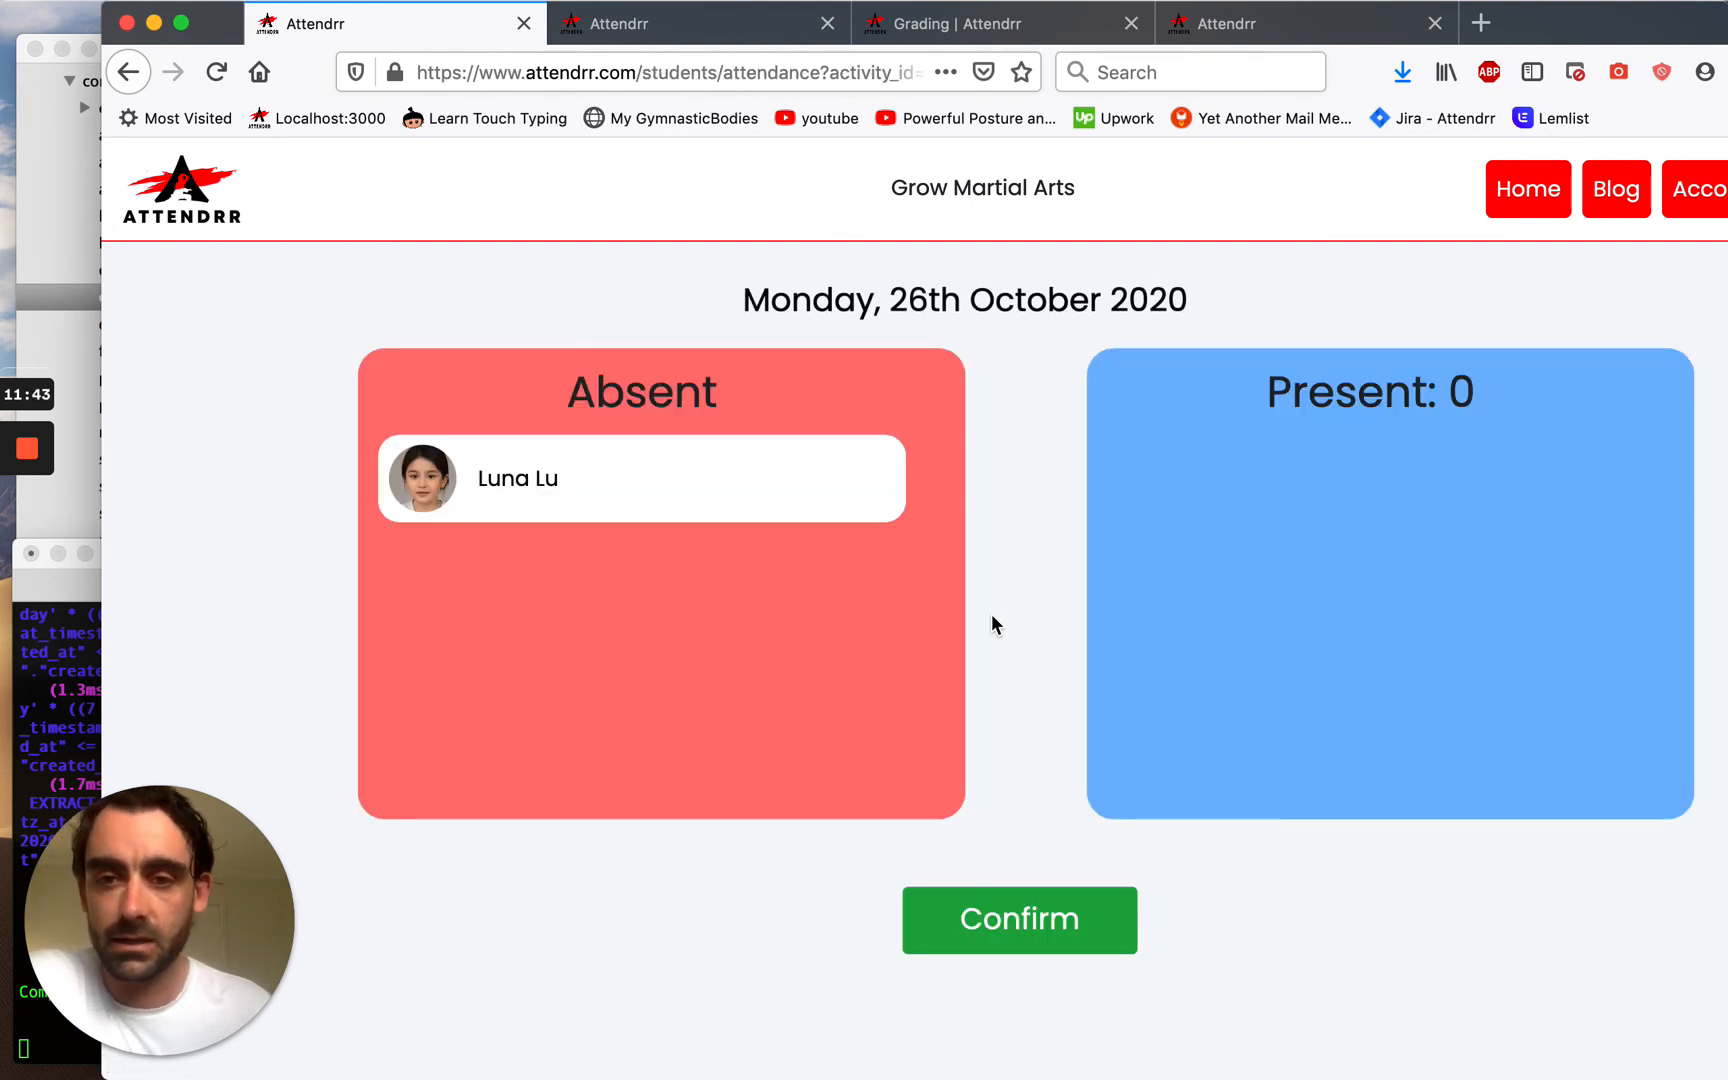
Mark the new student present, leaving 19 classes remaining on her pass.
click(593, 488)
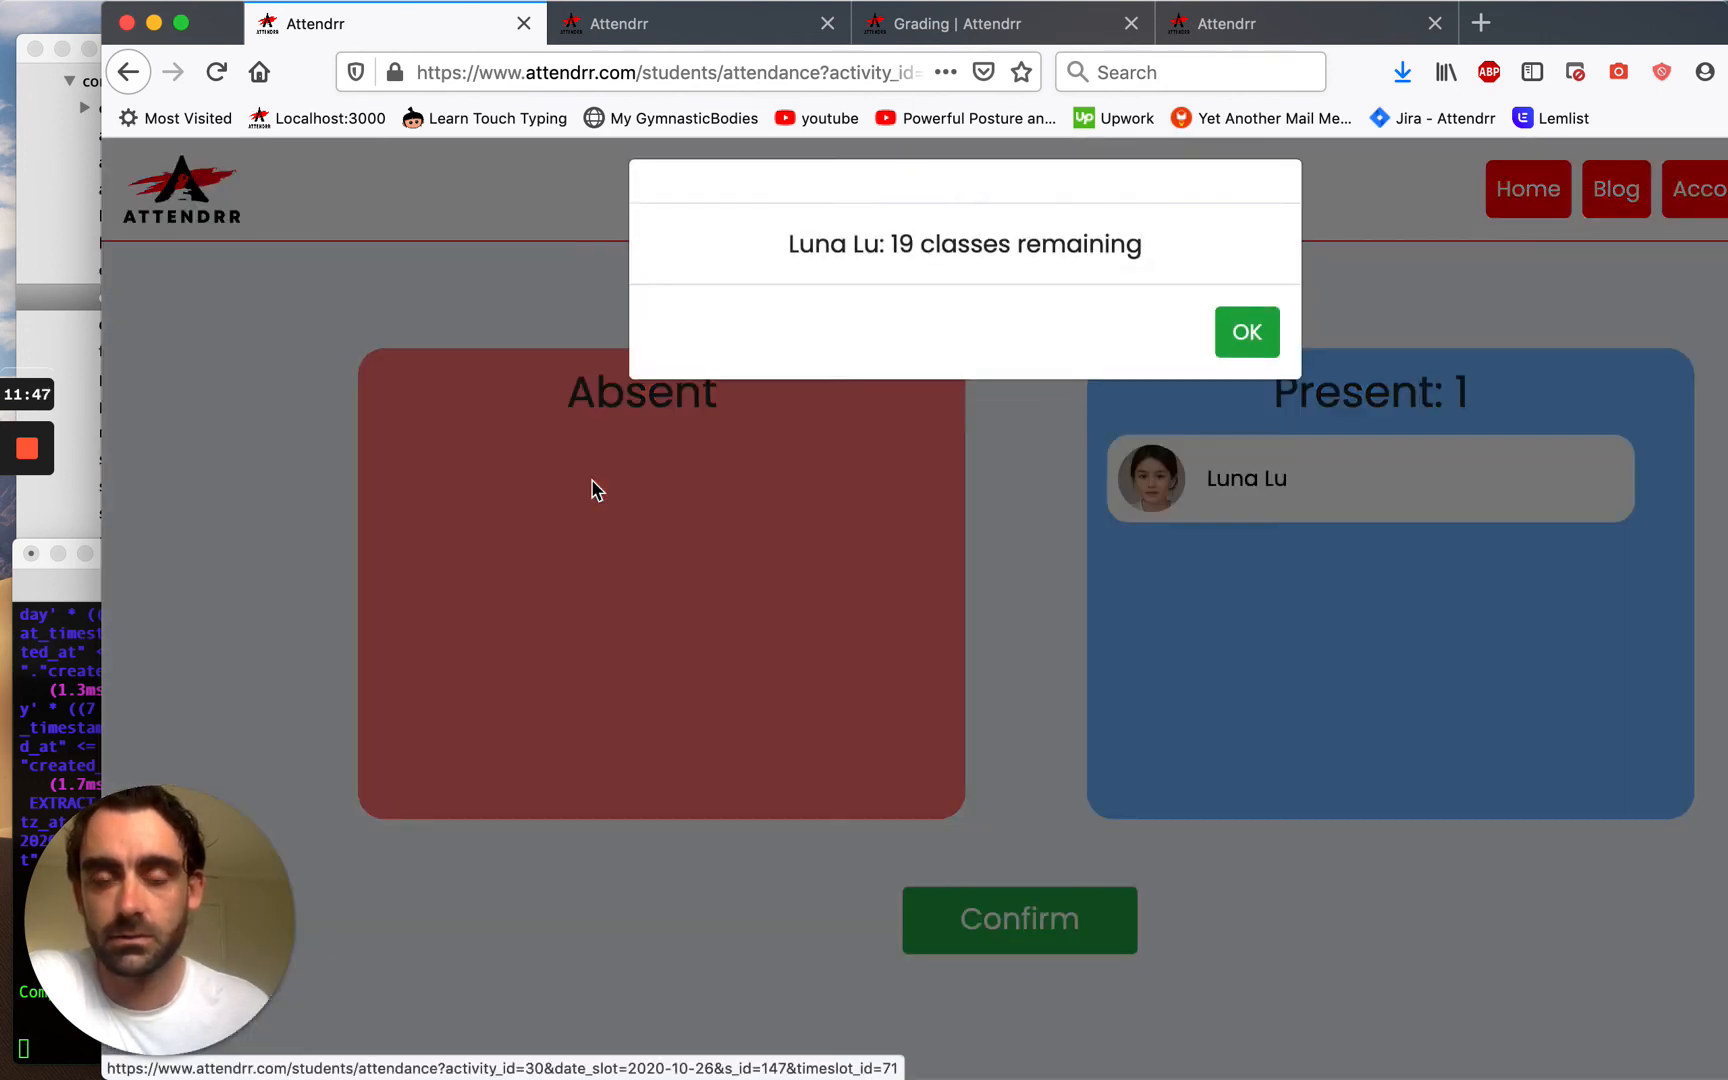
click(1230, 357)
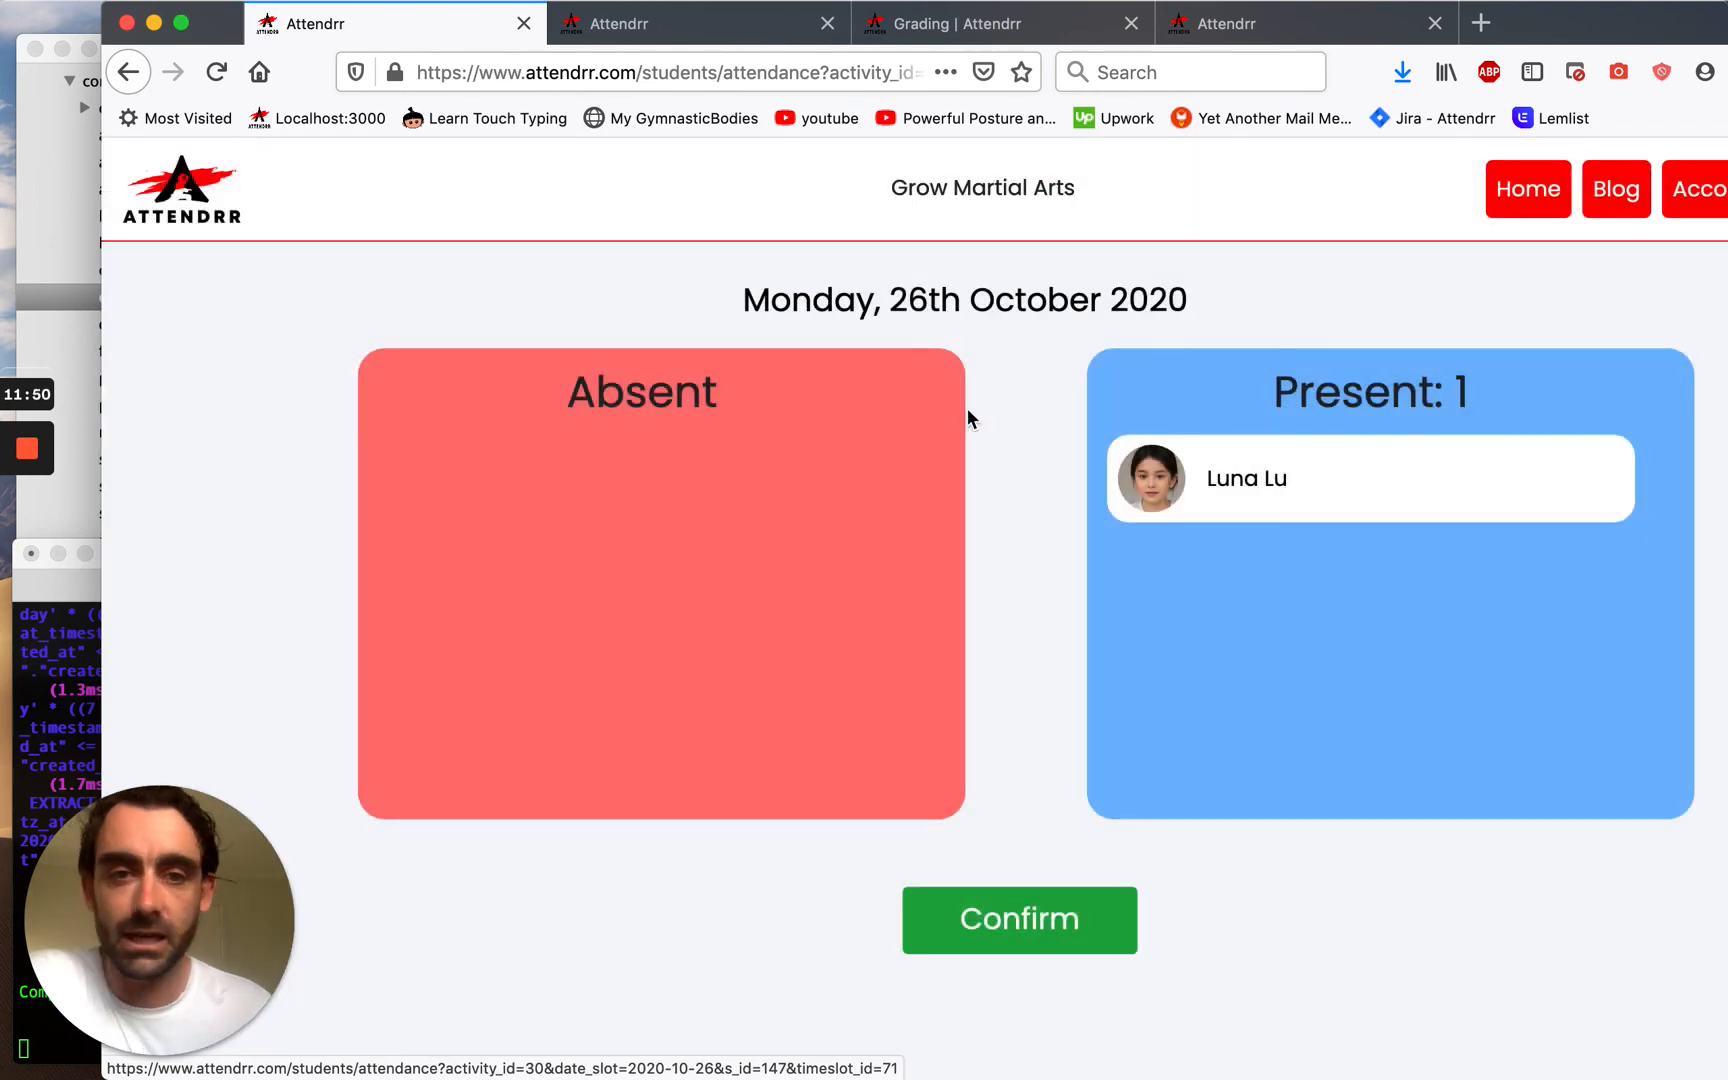
click(1334, 492)
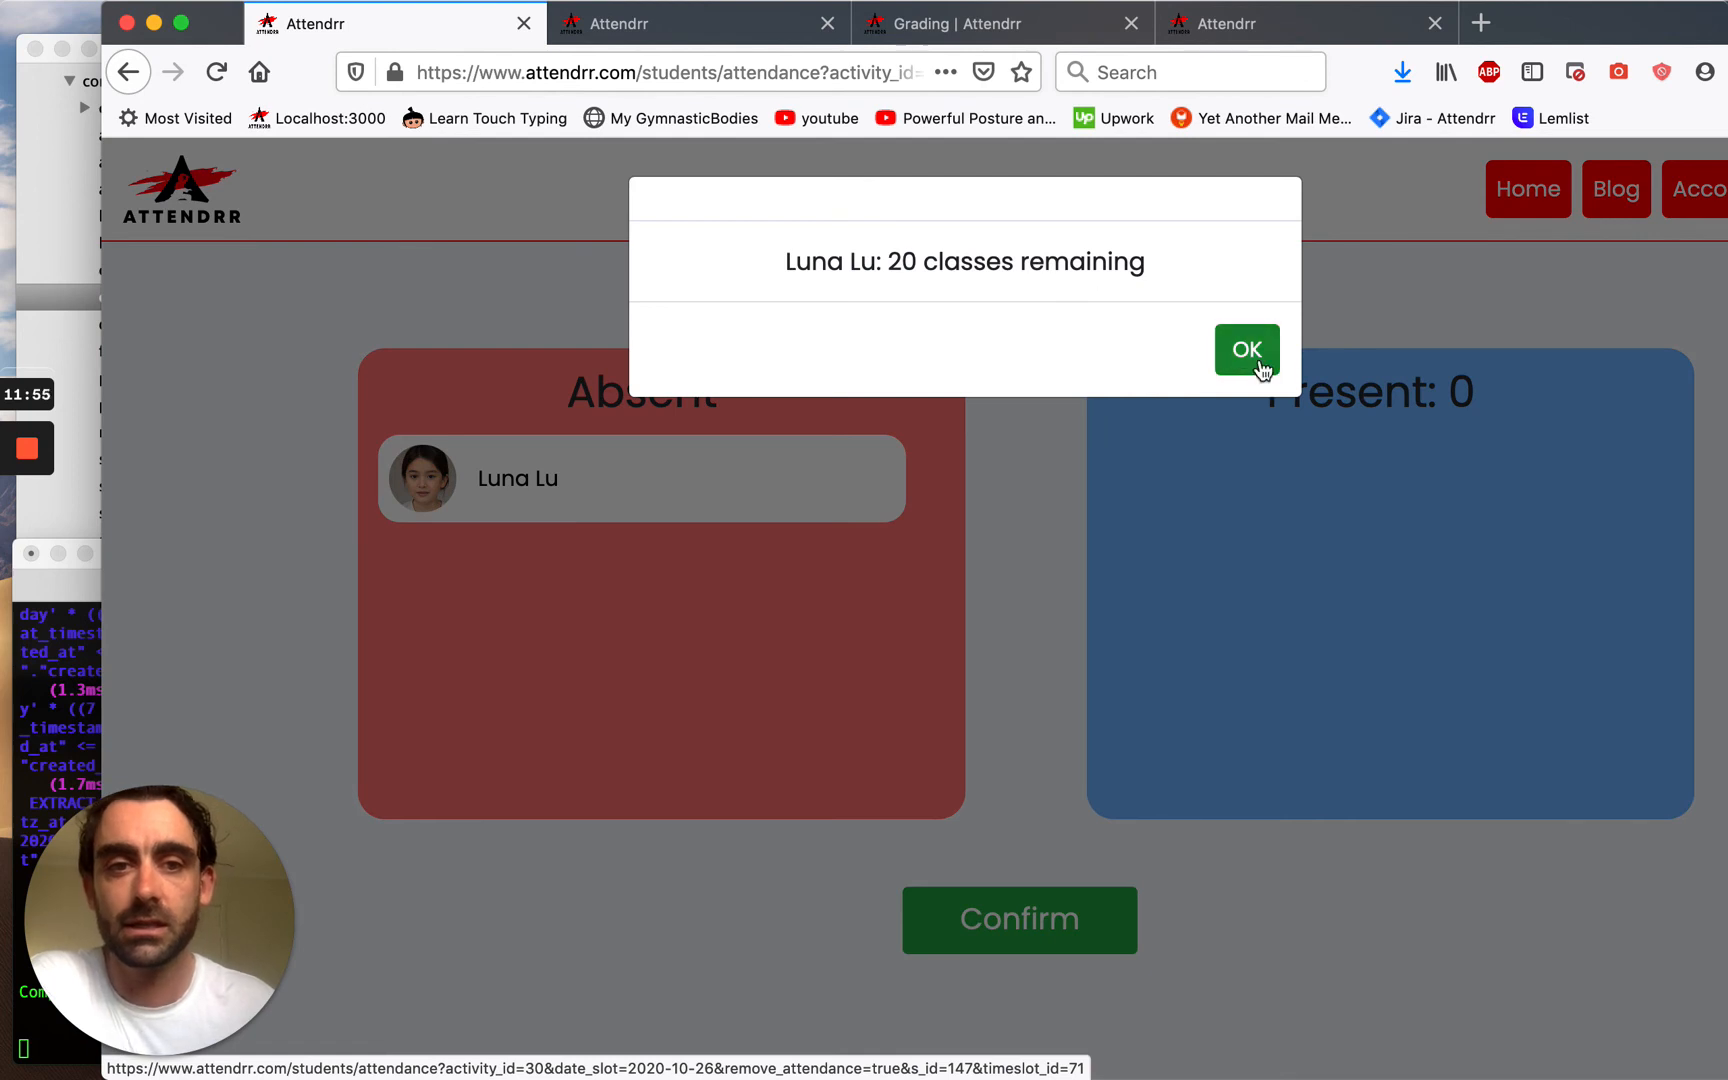
click(1241, 354)
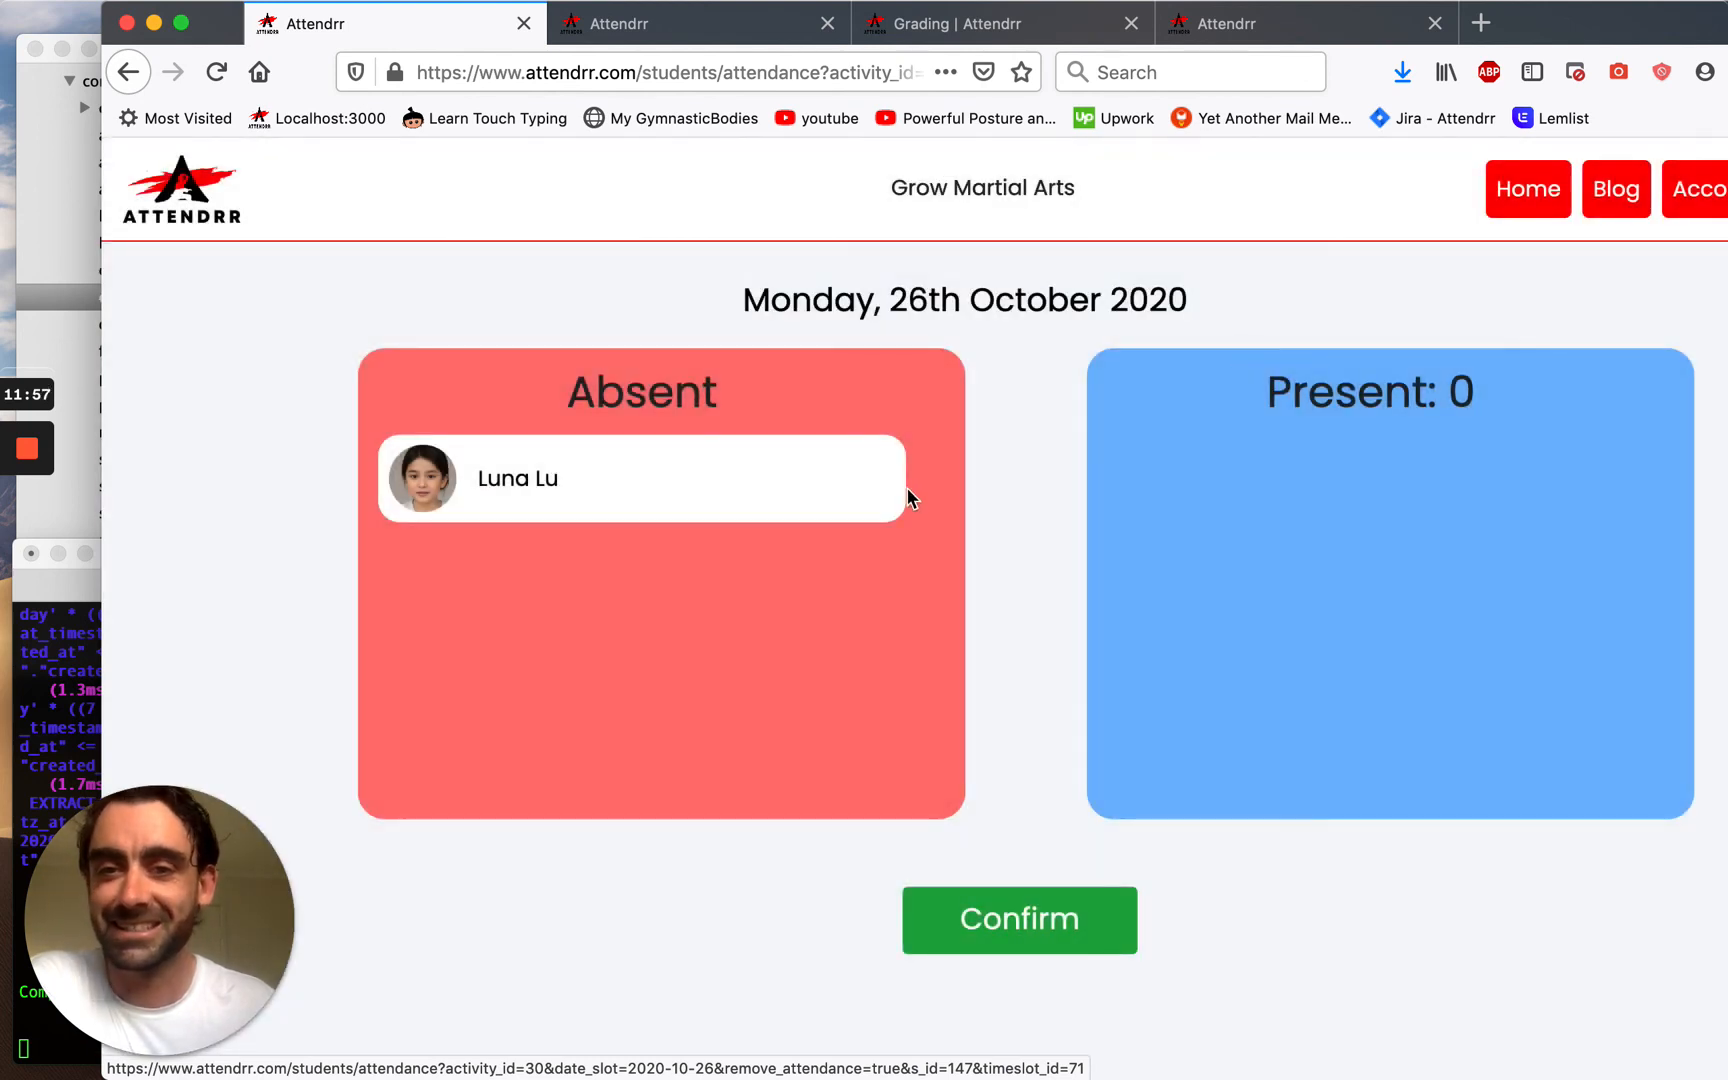
click(845, 503)
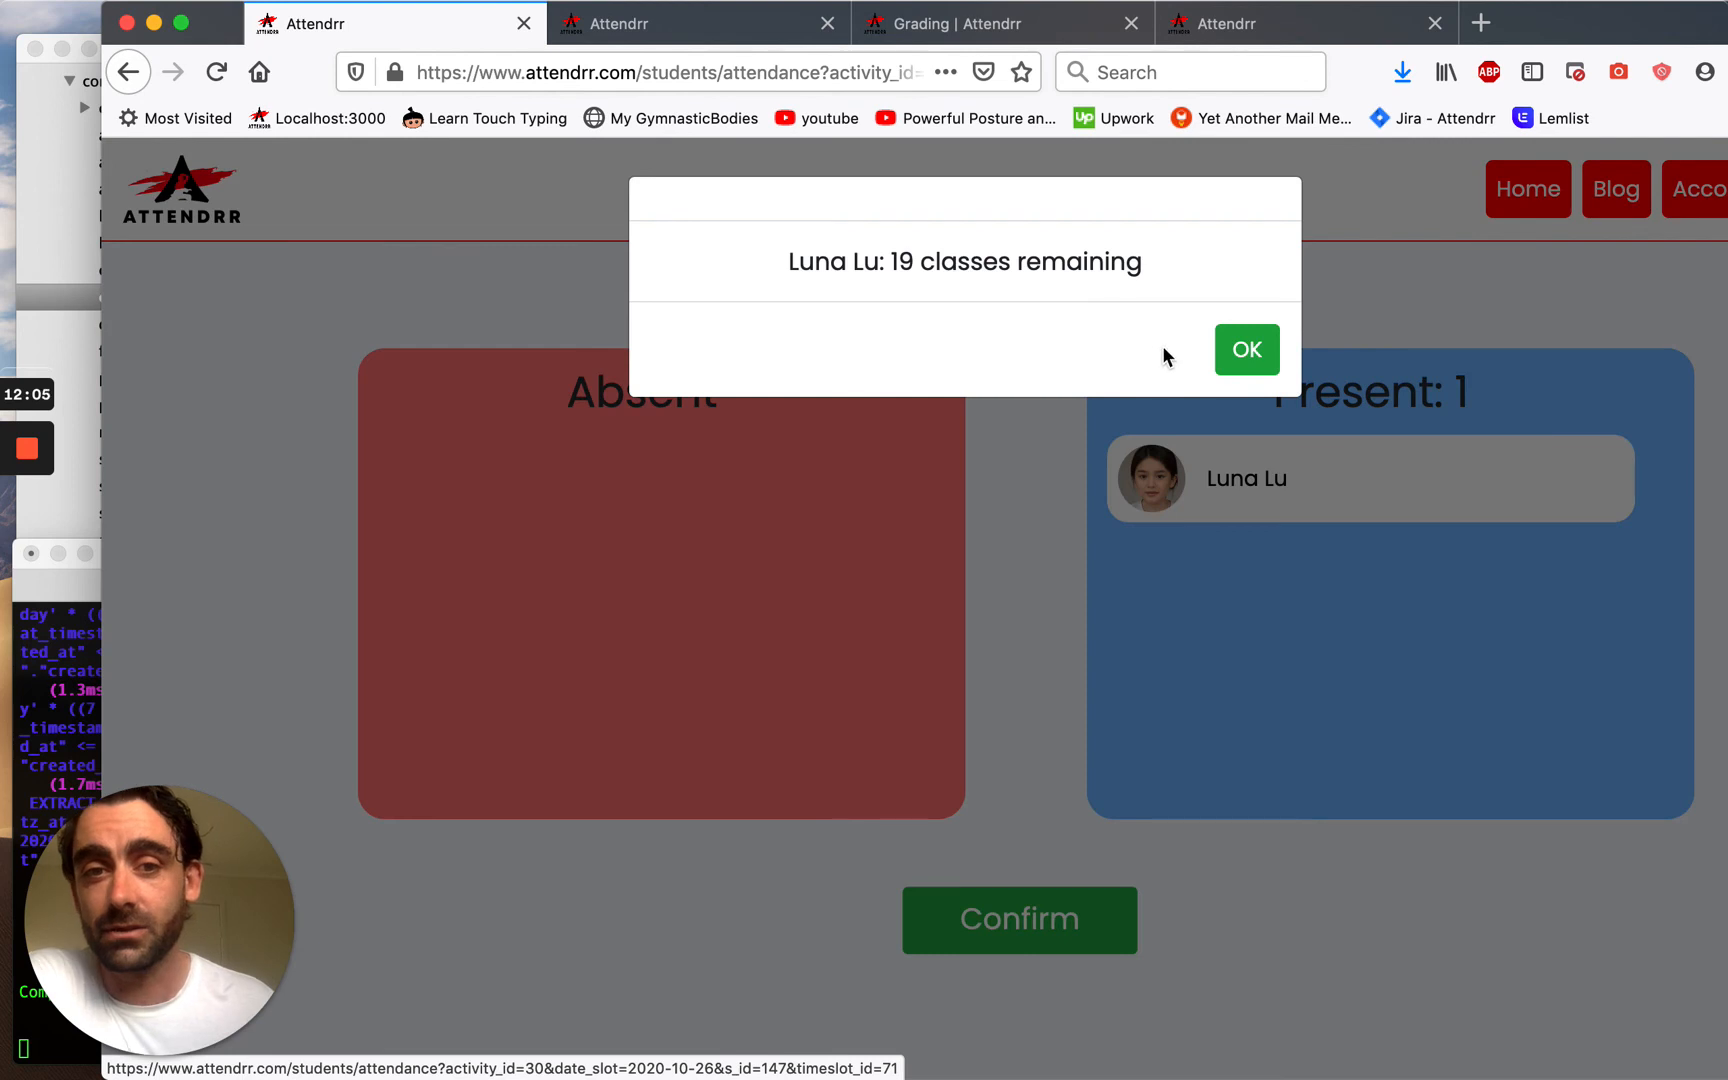
click(1248, 354)
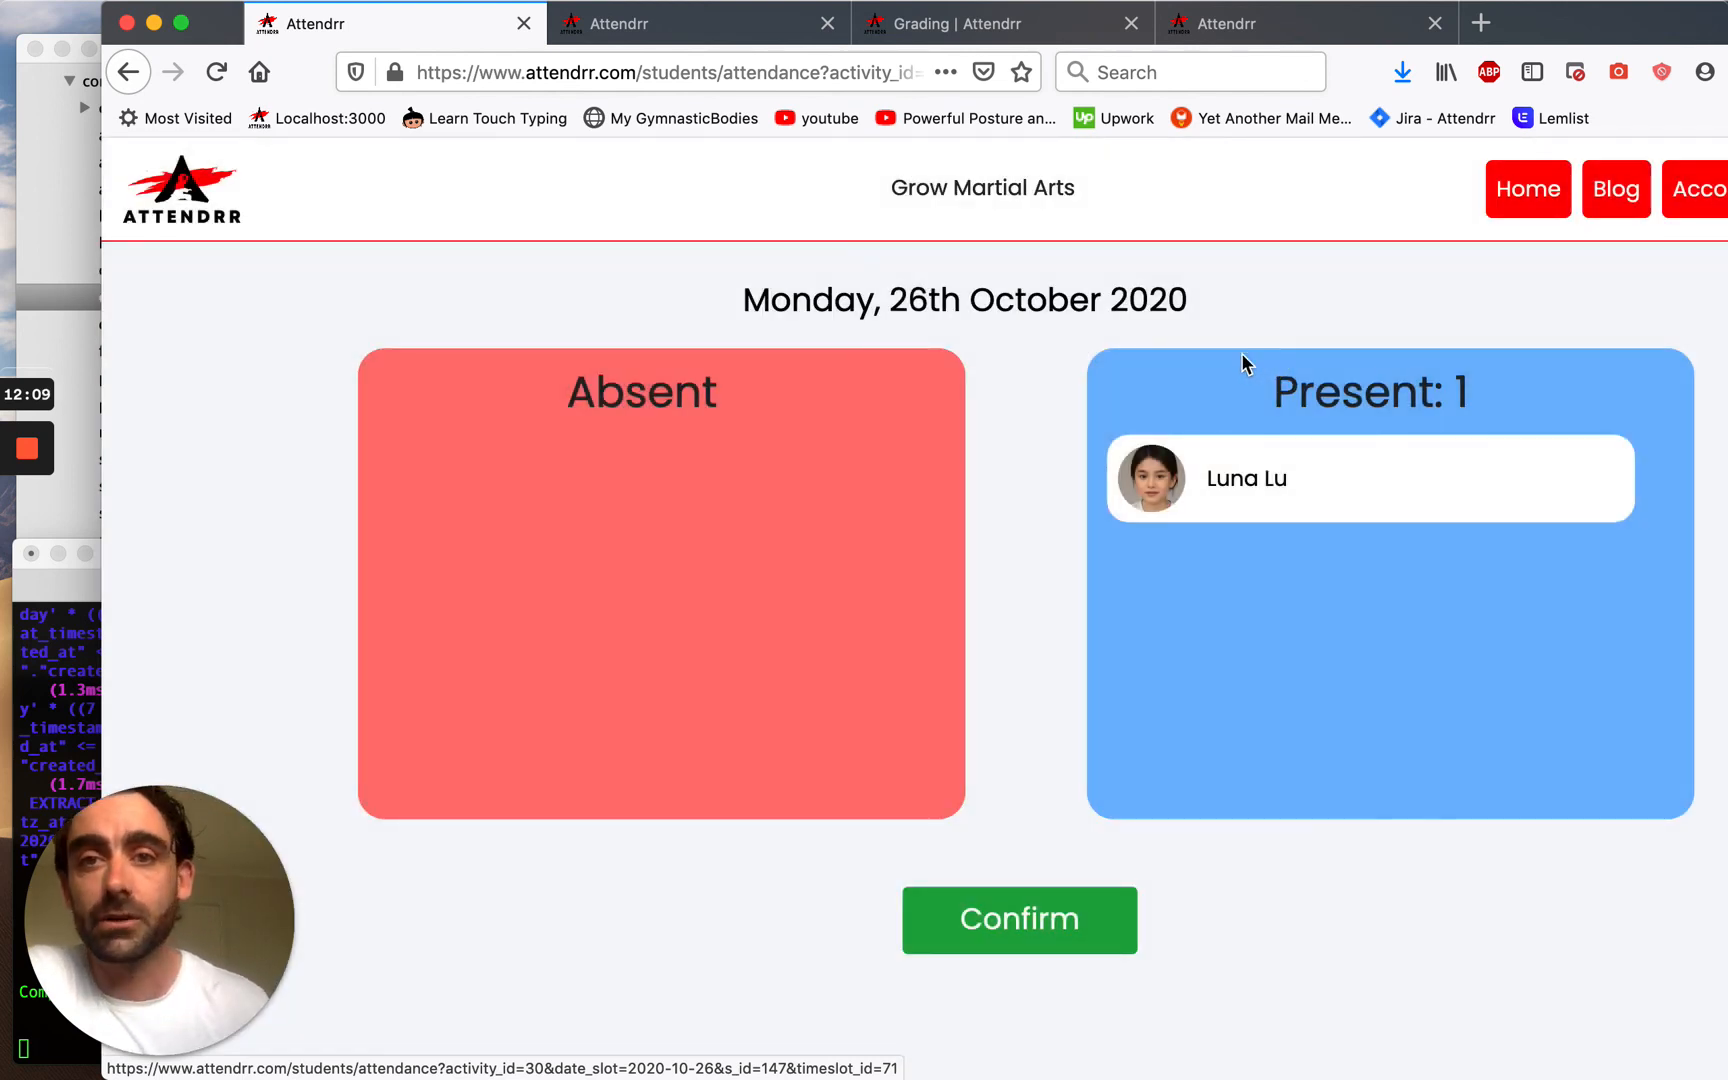
click(950, 24)
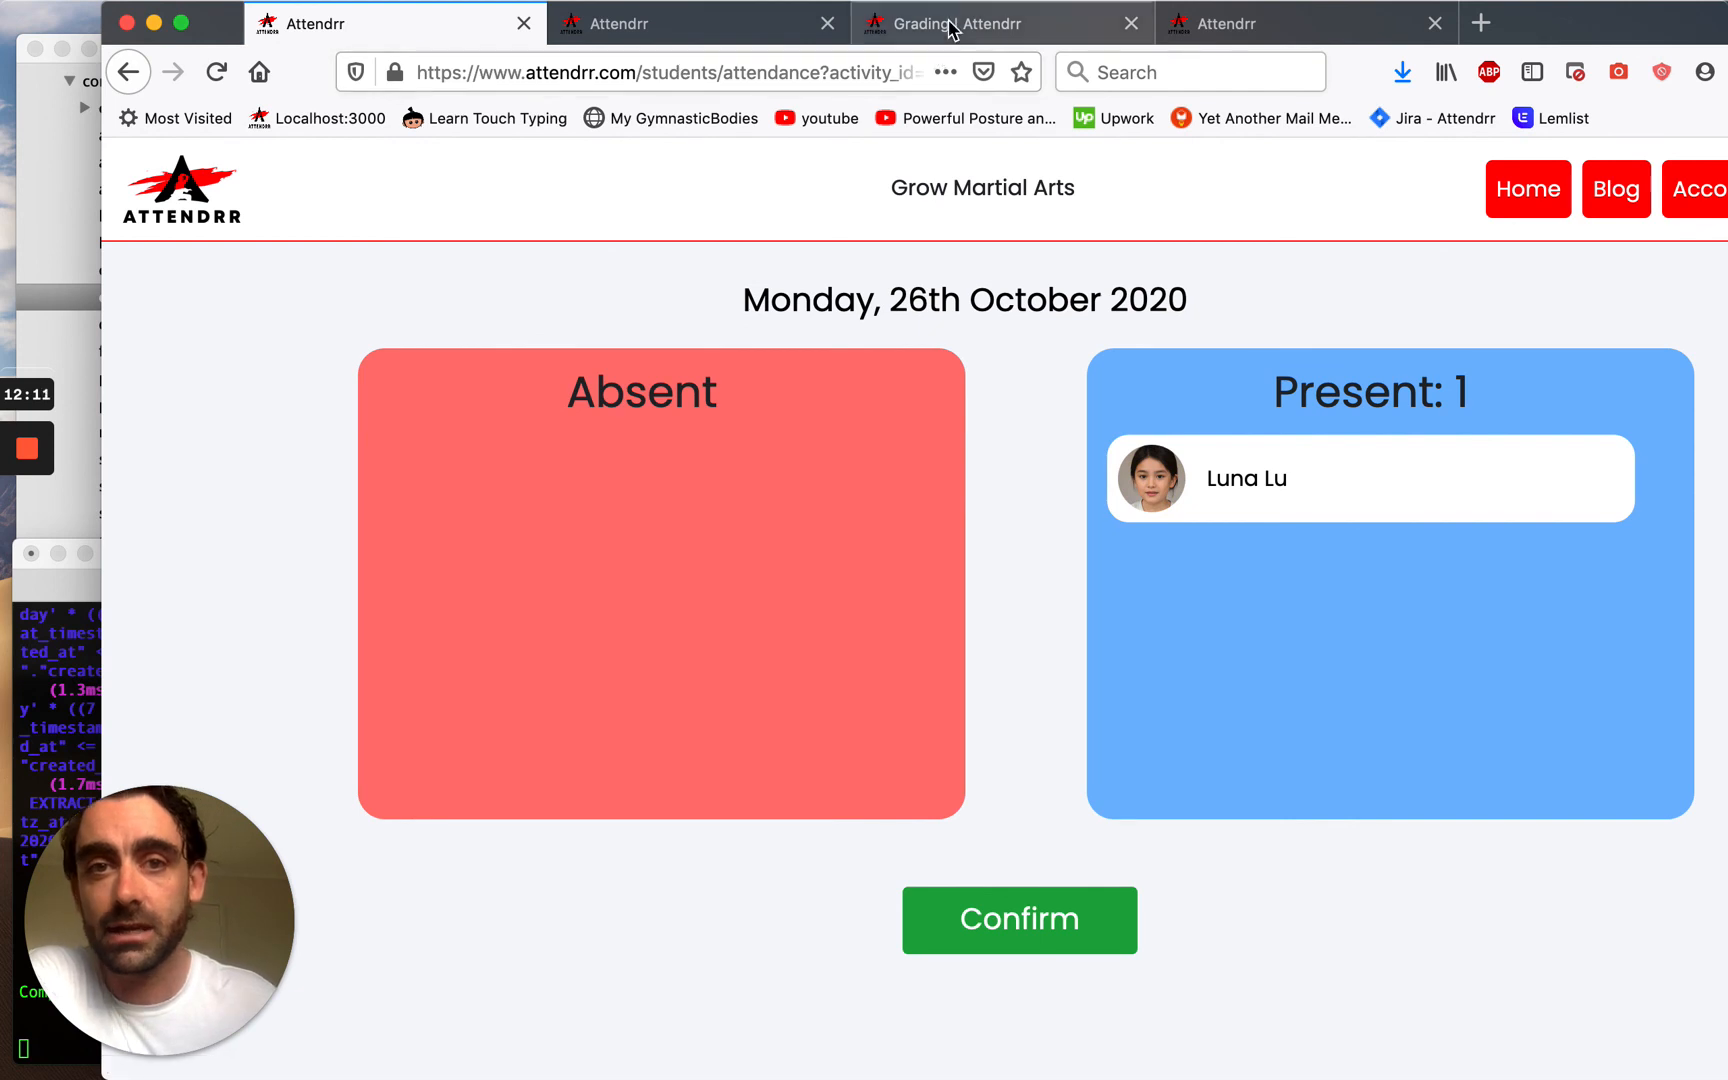
Select all Karate students for grading, untick the third, and give the fourth the Orange rank.
double_click(1562, 22)
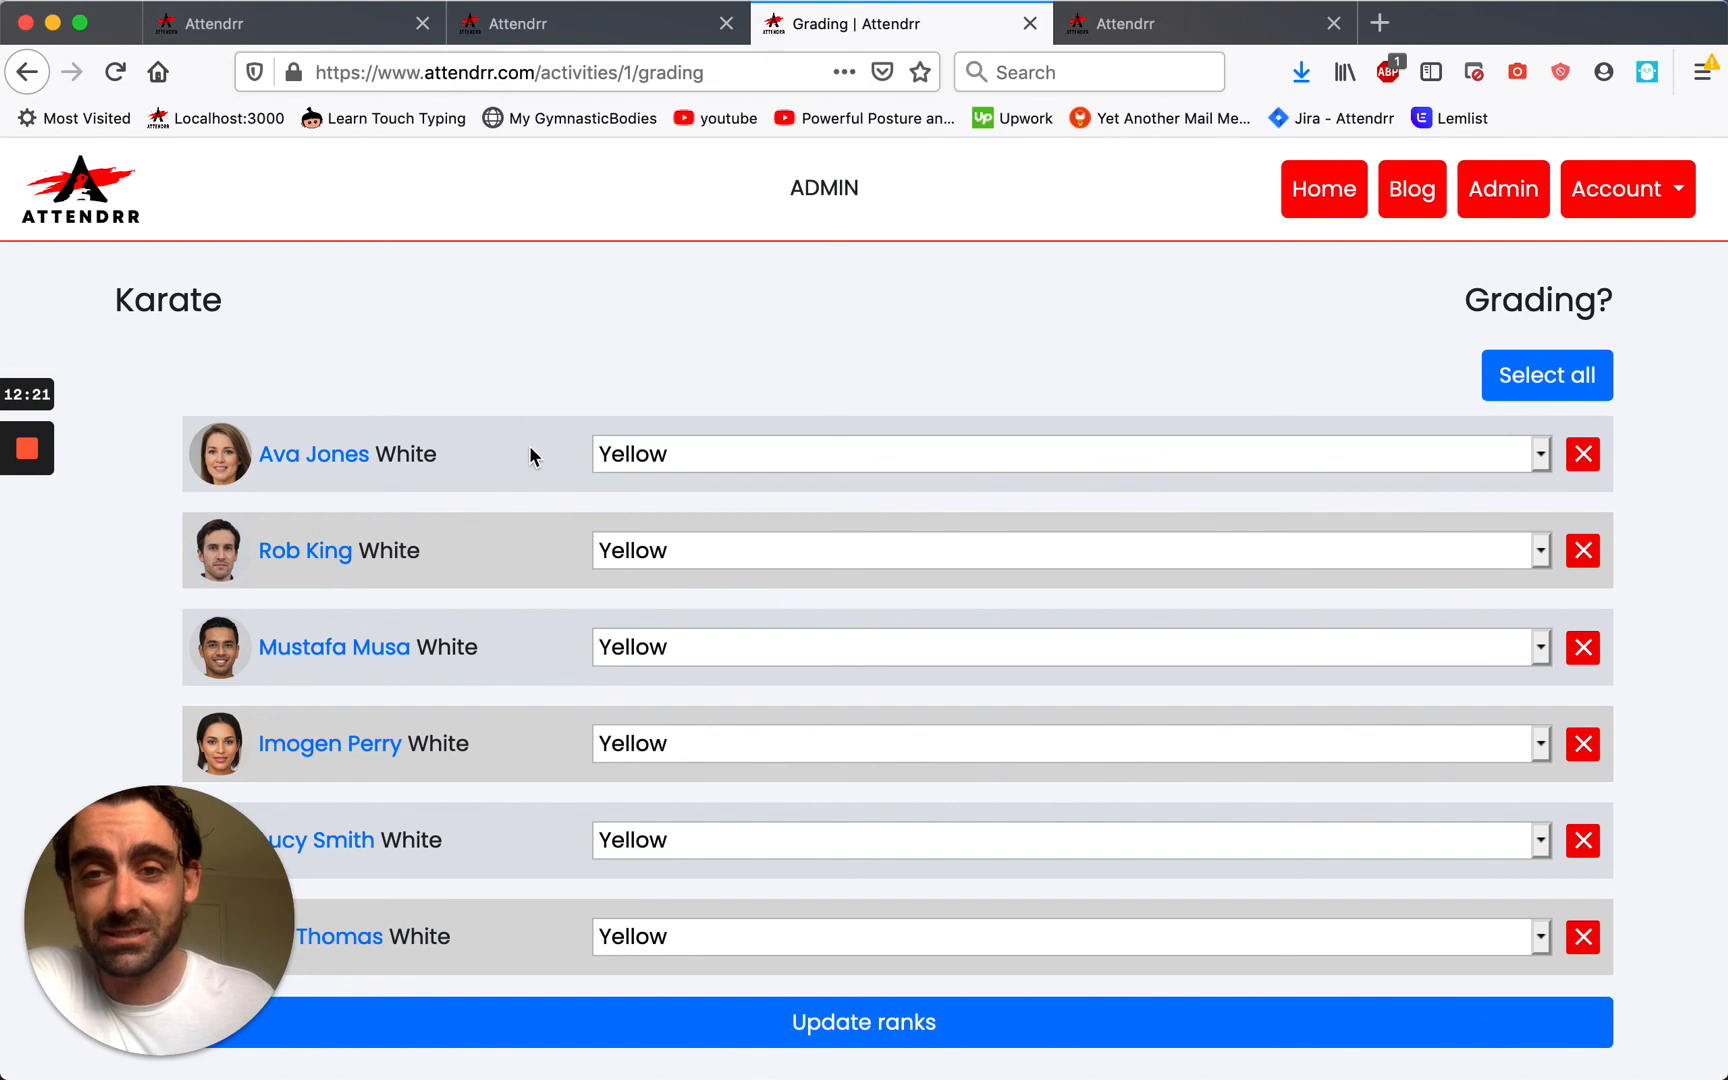
click(1560, 386)
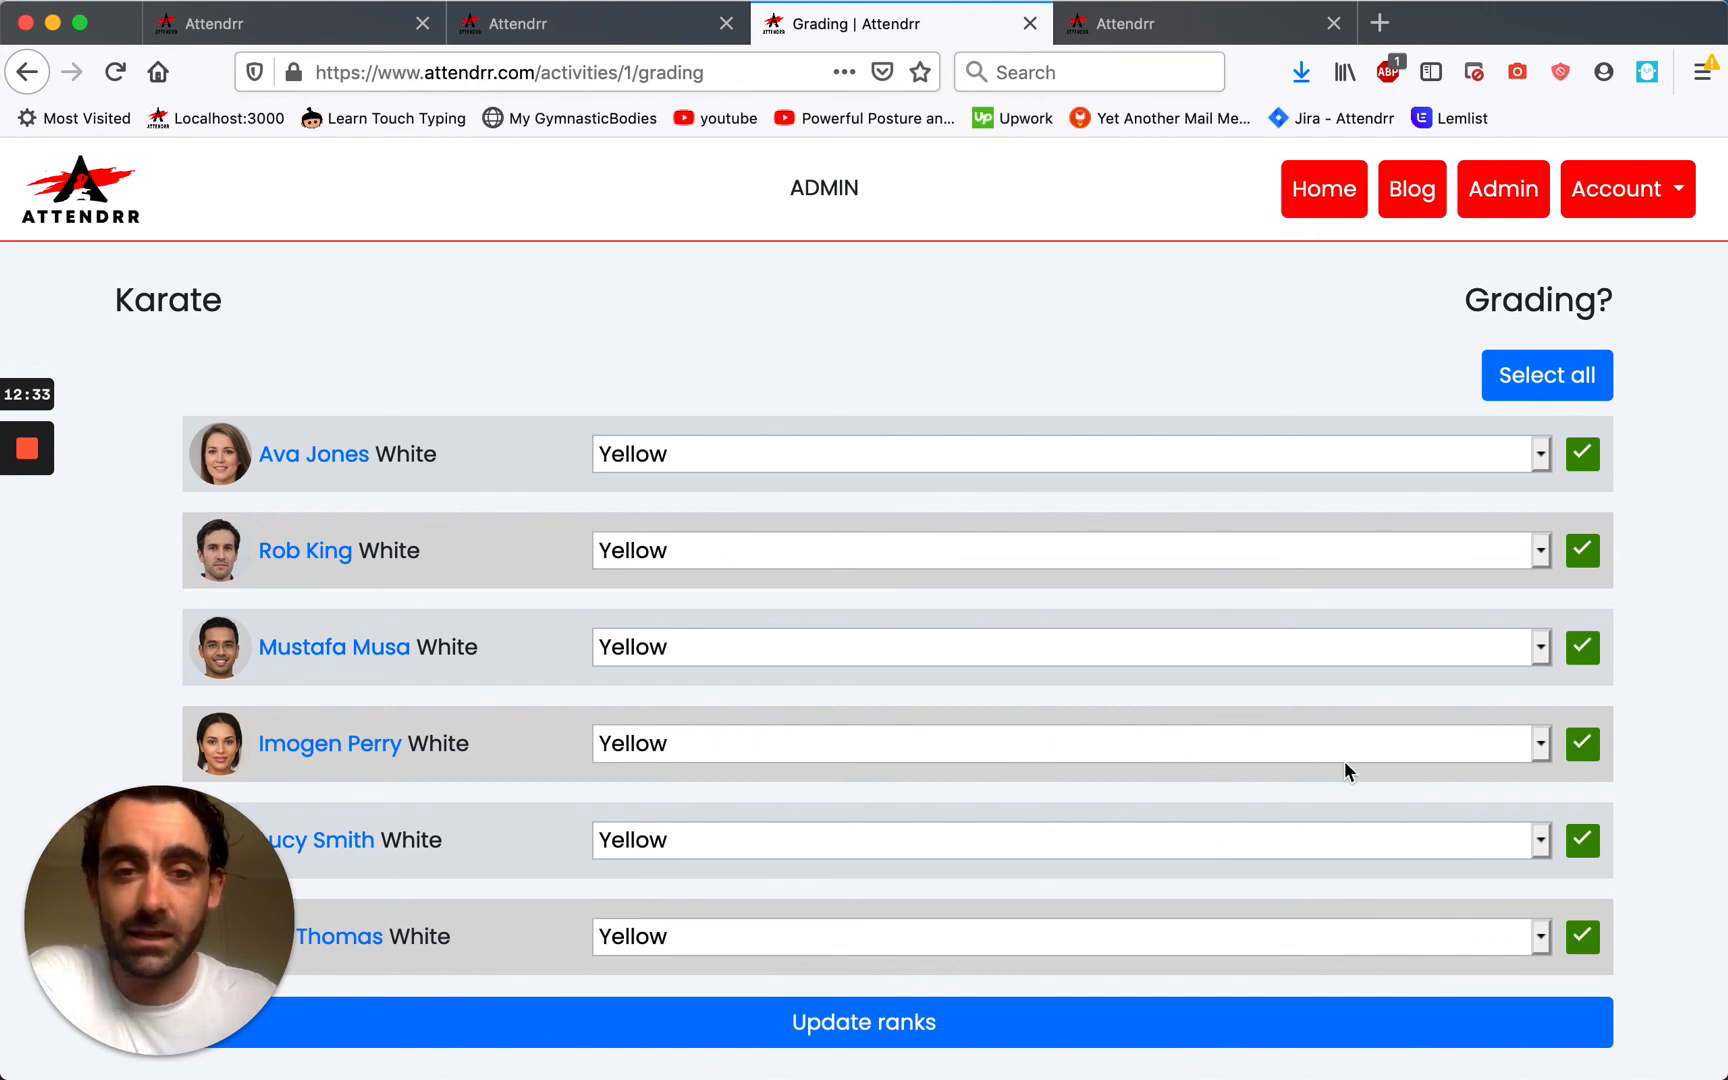
click(1584, 648)
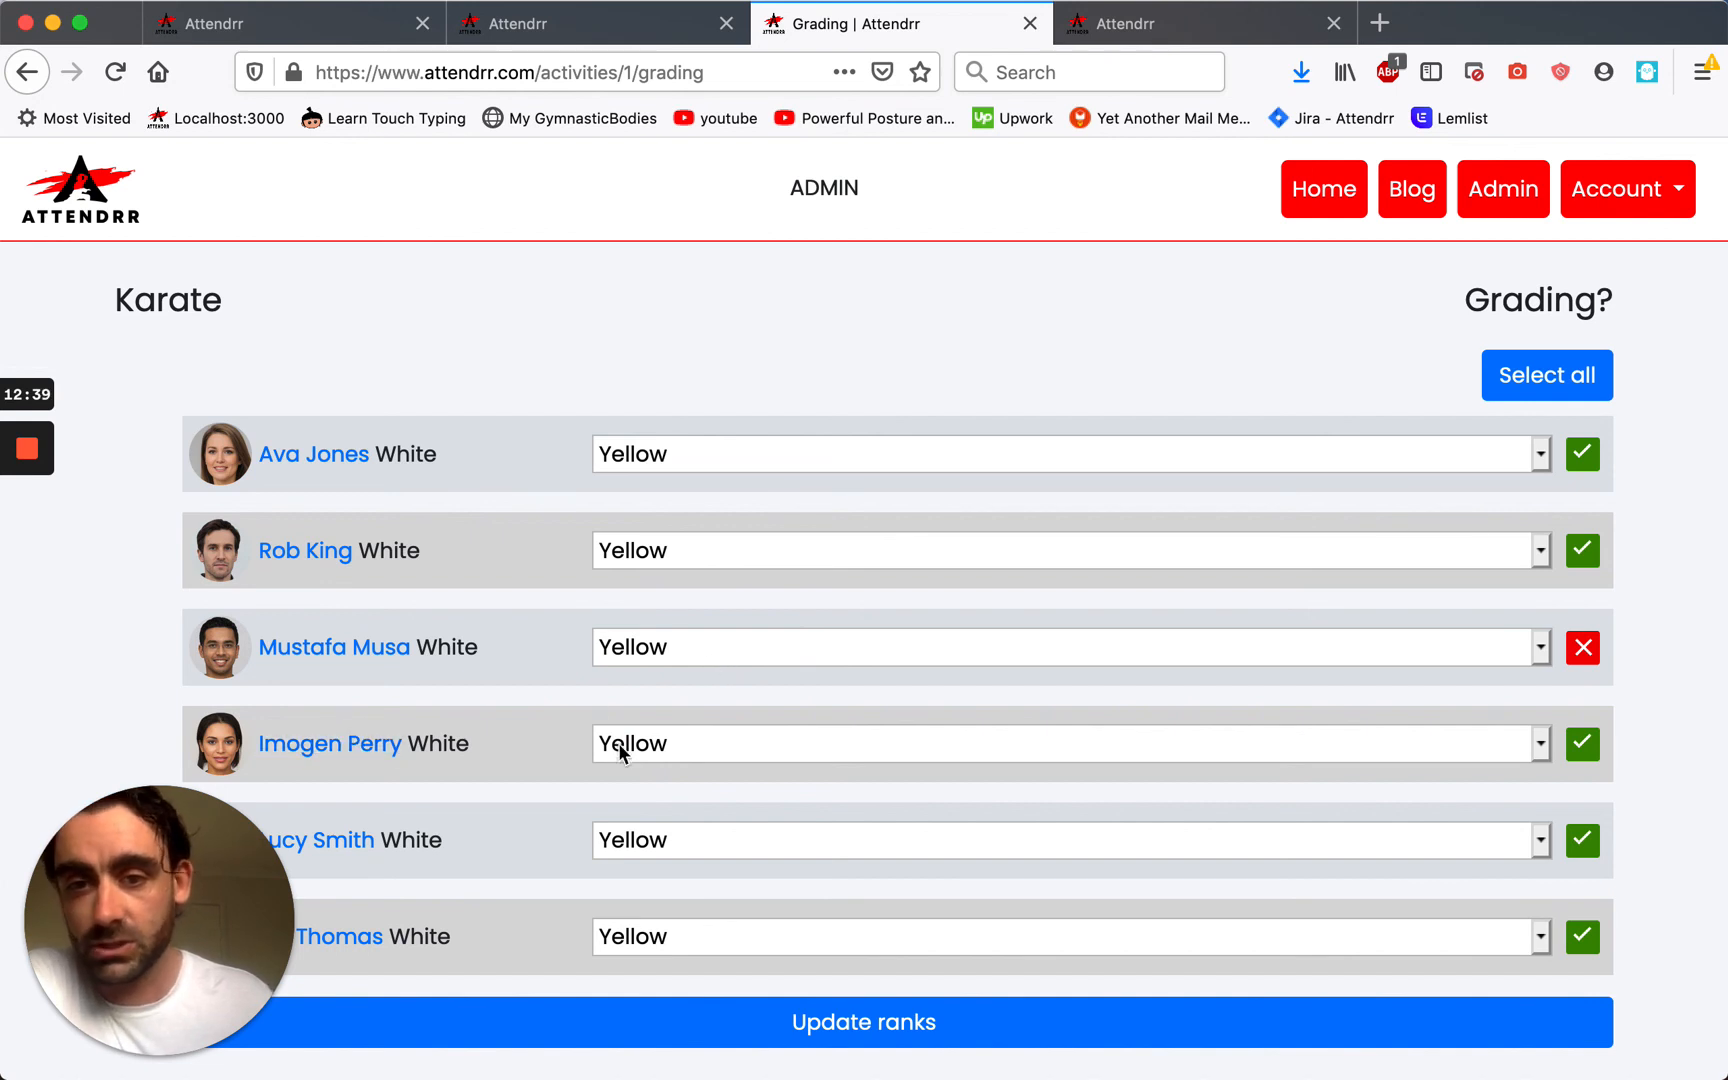
click(806, 748)
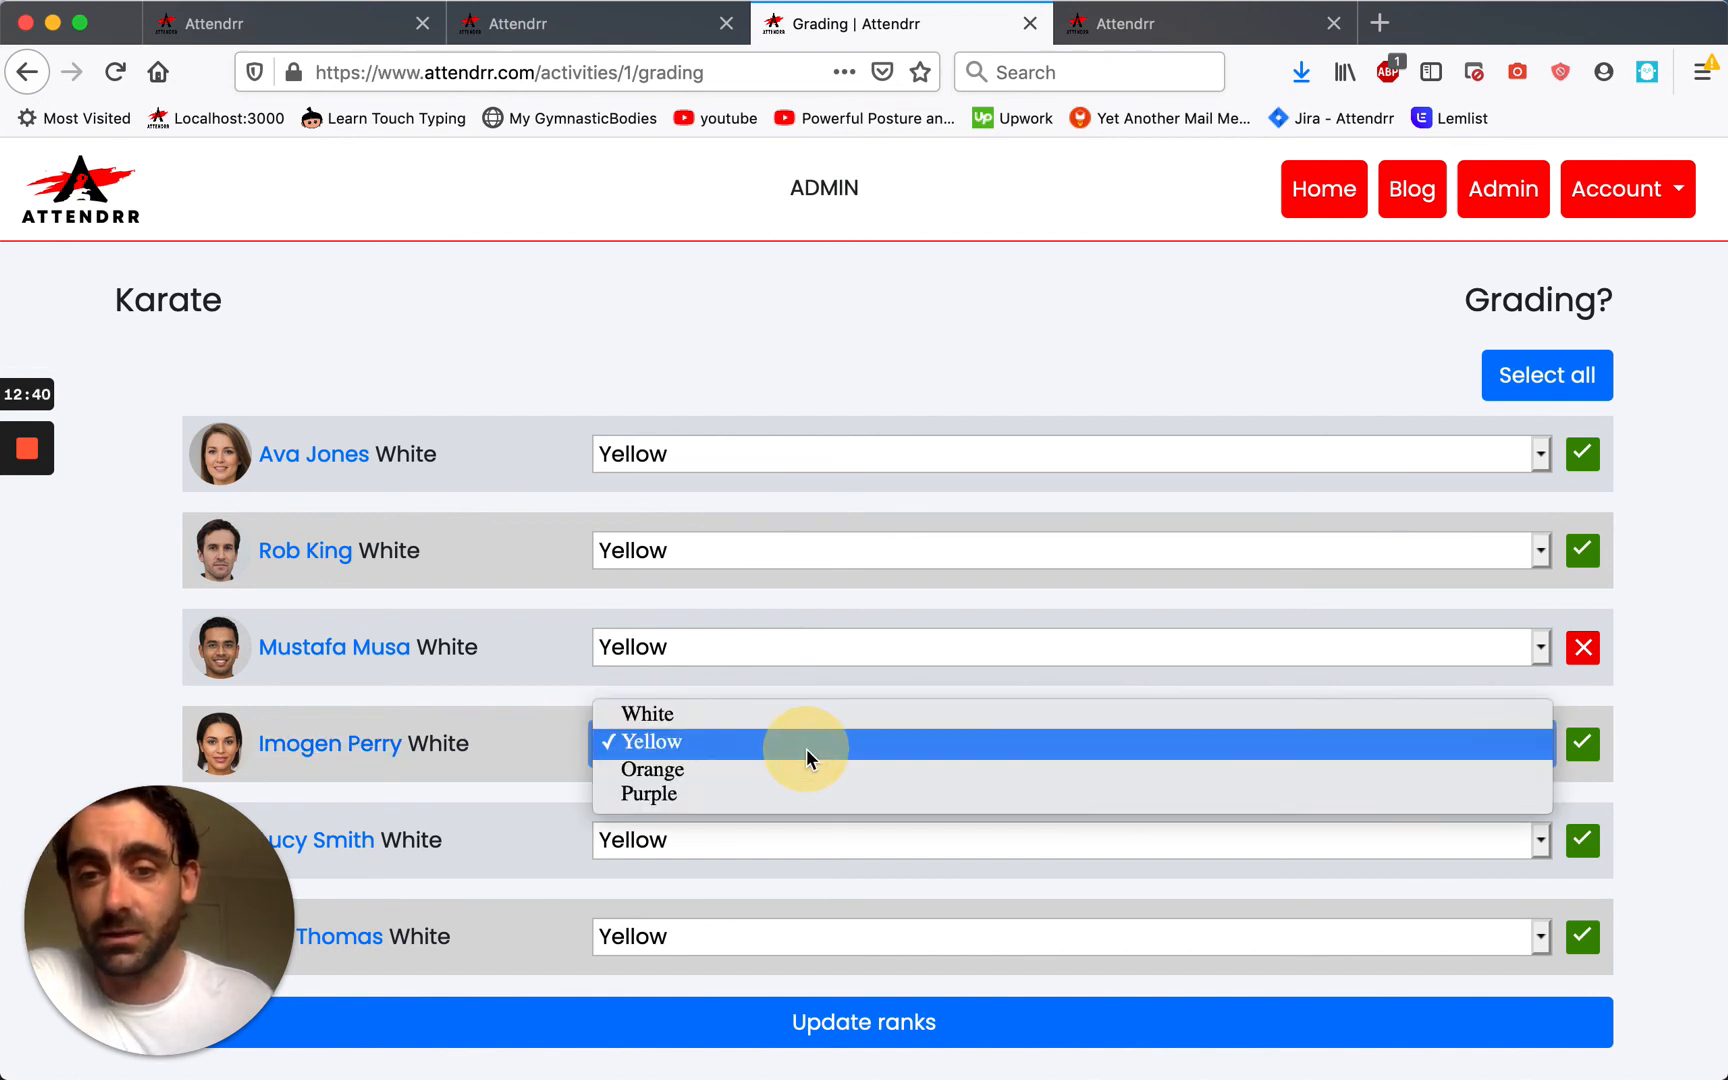
click(670, 774)
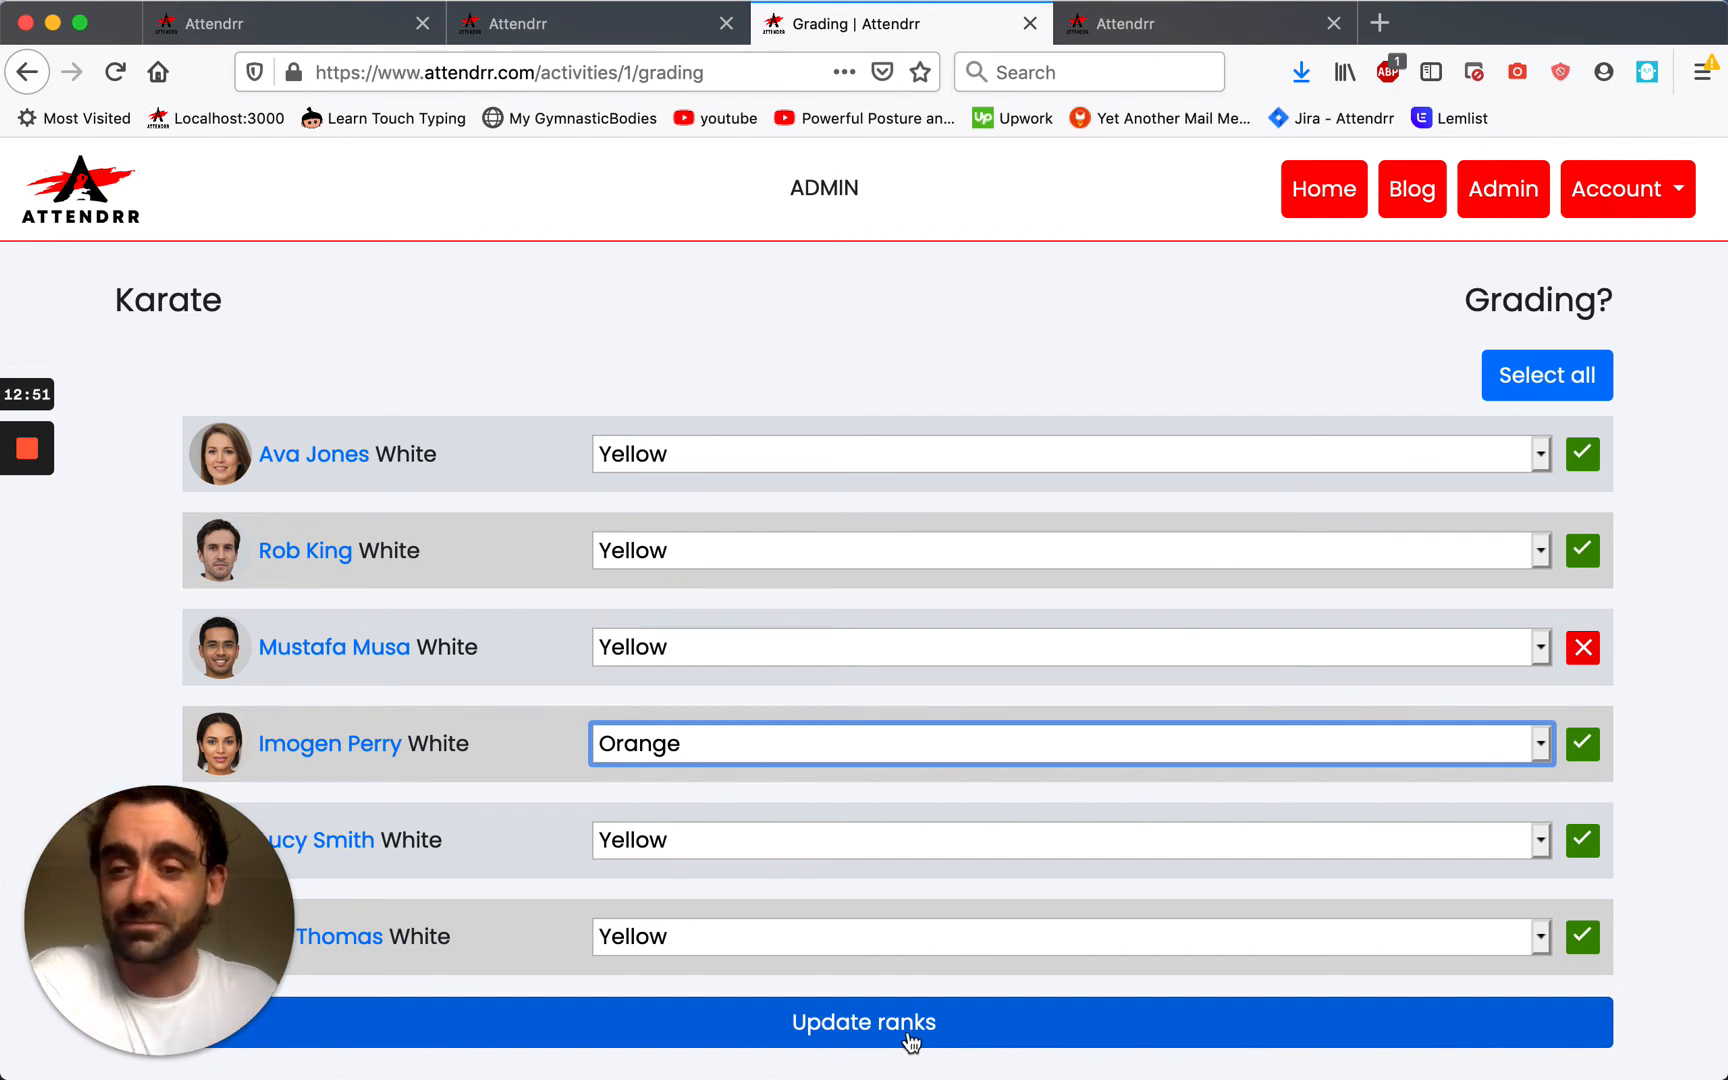
click(1106, 35)
Scroll through the Total active, Lost, New students and Revenue charts, then return to the dashboard.
scroll(845, 632, up, 2)
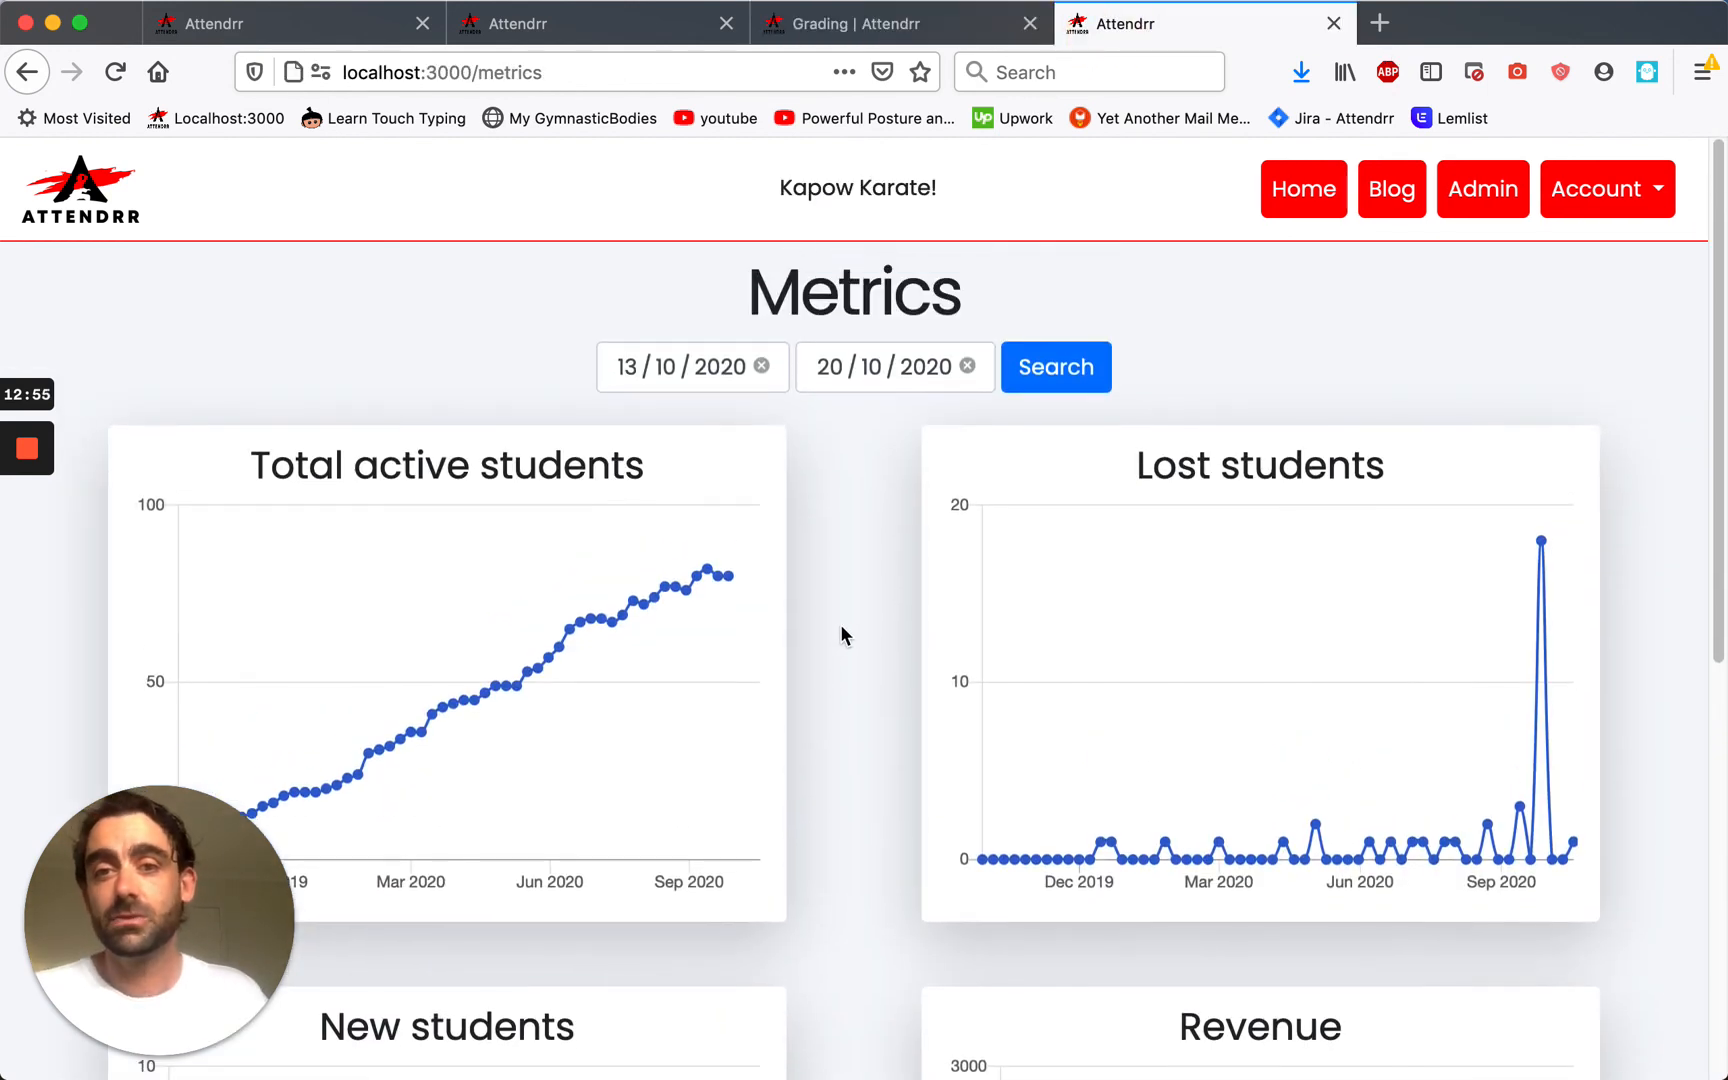
scroll(829, 638, down, 1)
scroll(829, 638, down, 1)
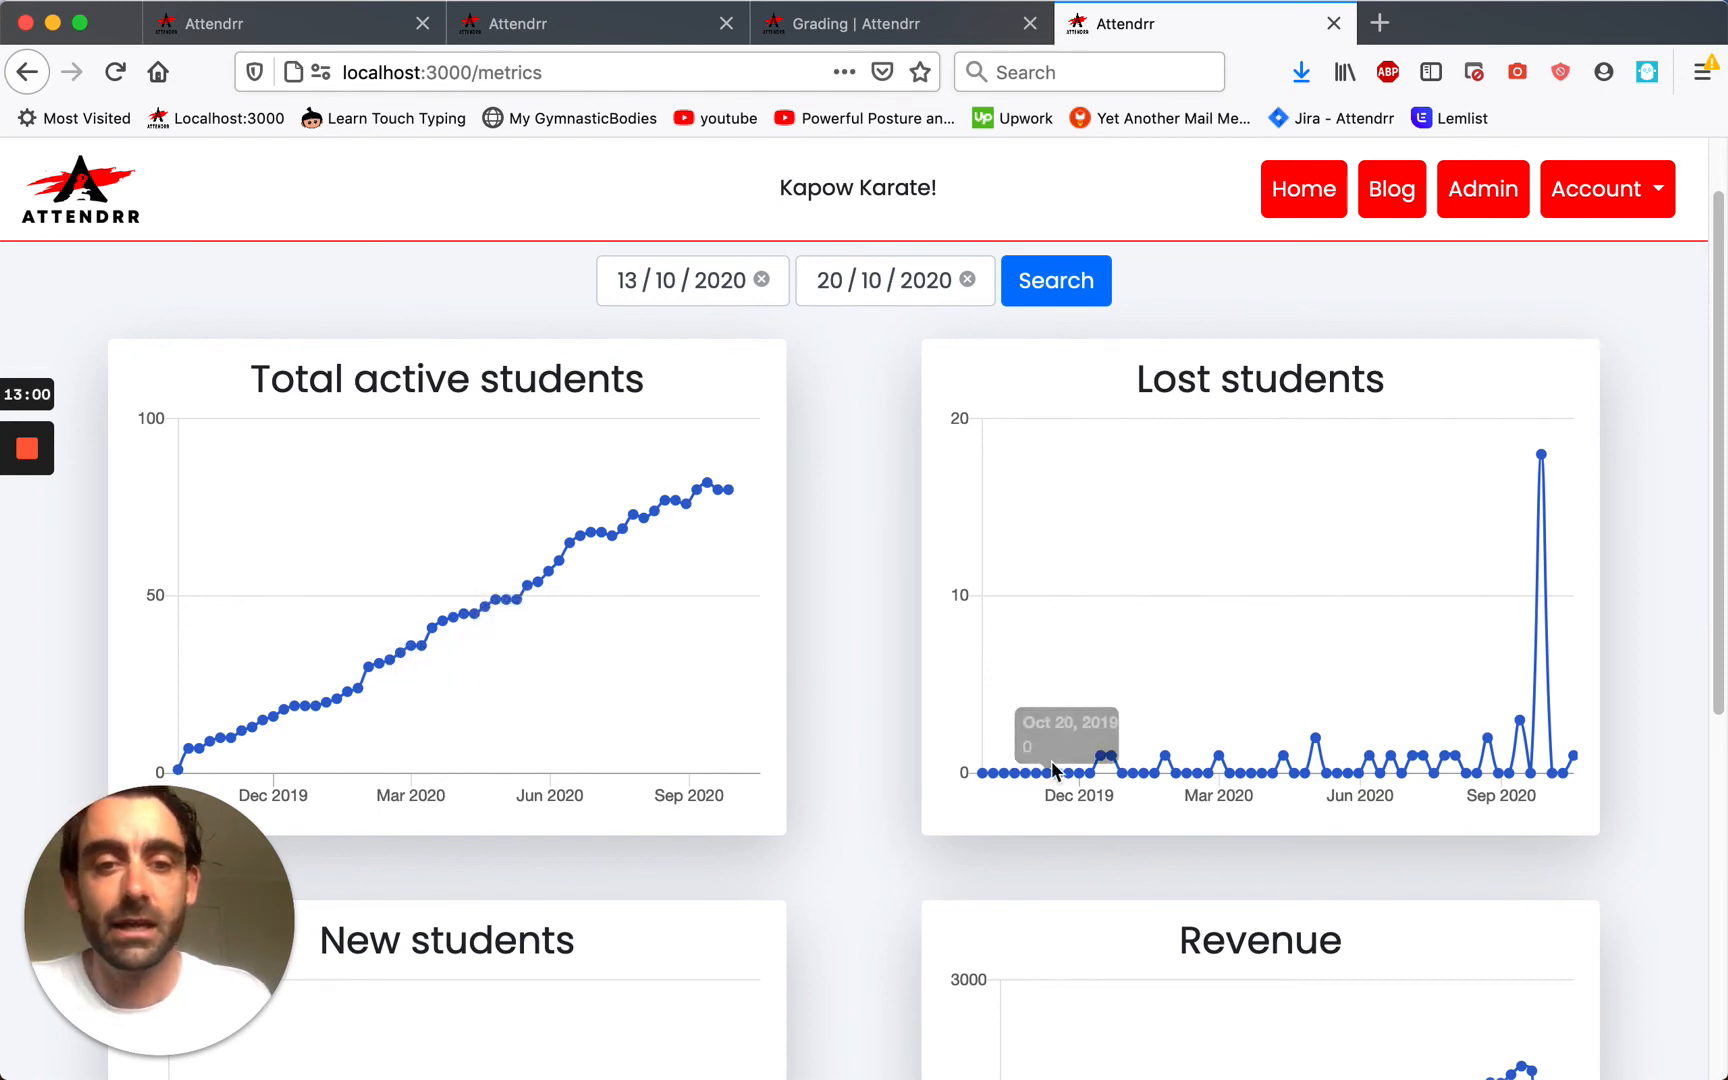
scroll(865, 720, down, 6)
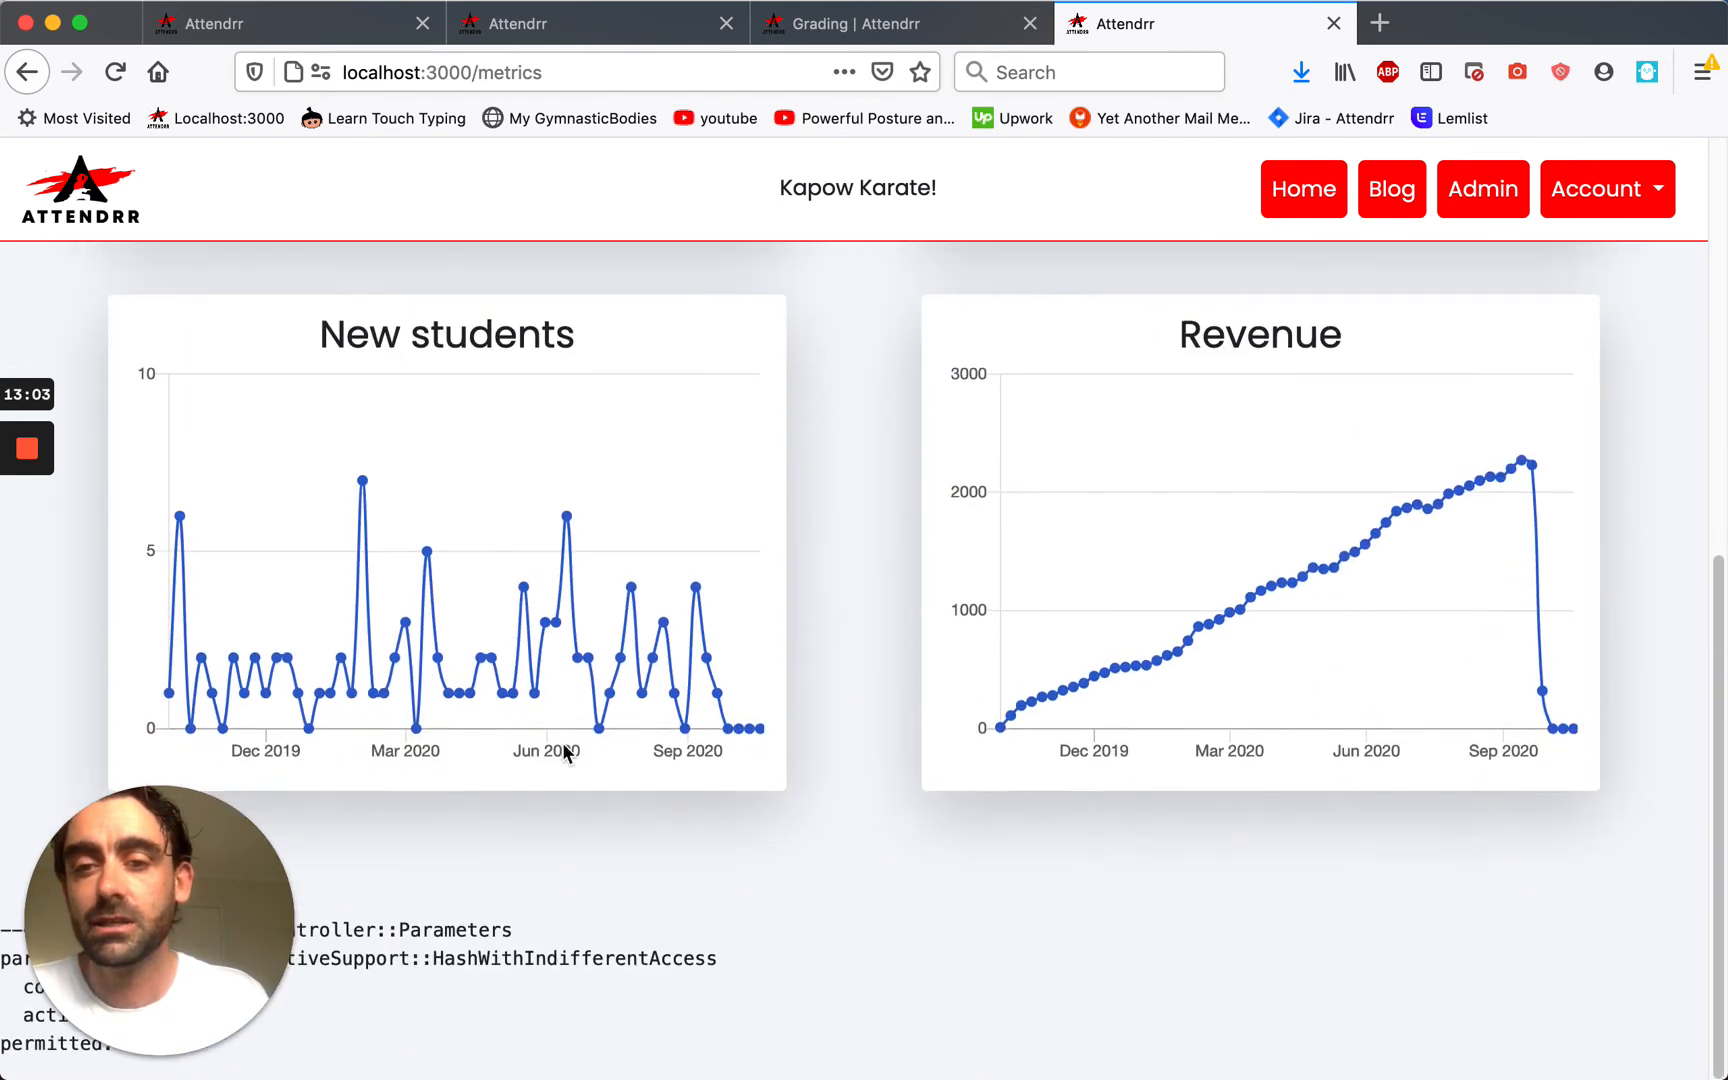
scroll(950, 700, up, 3)
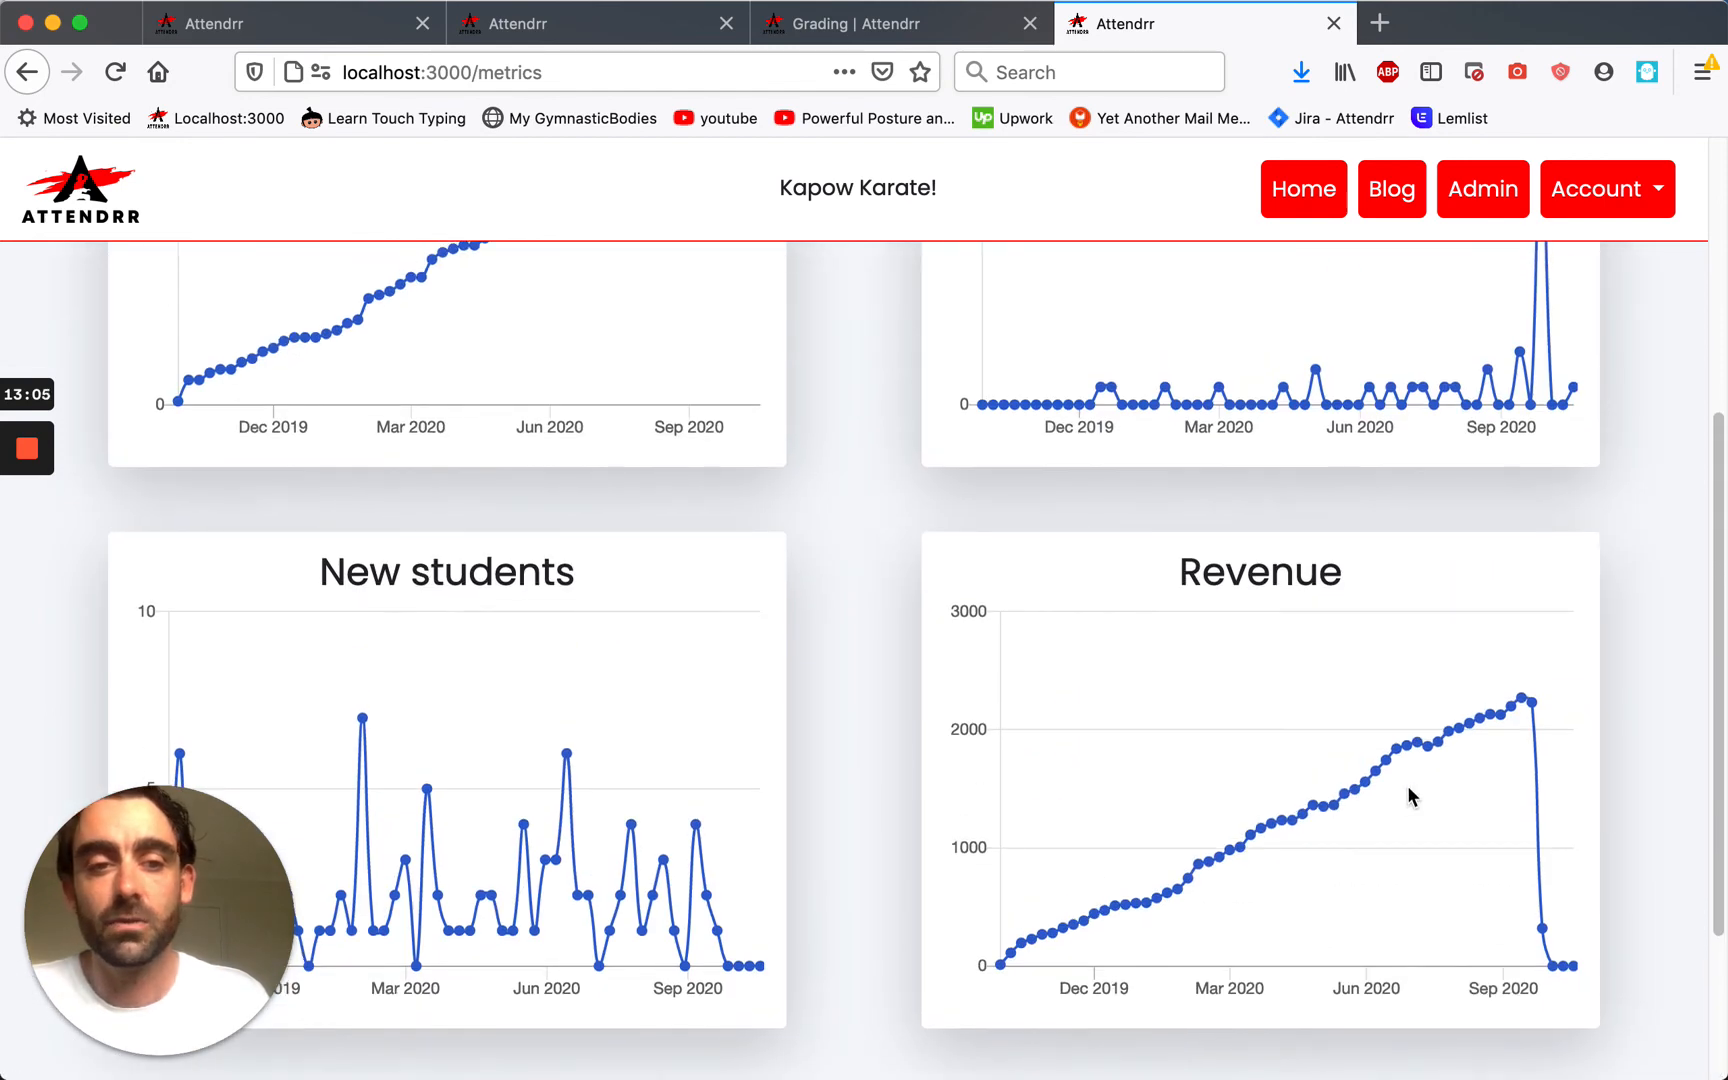
scroll(1480, 770, up, 3)
scroll(1512, 806, up, 2)
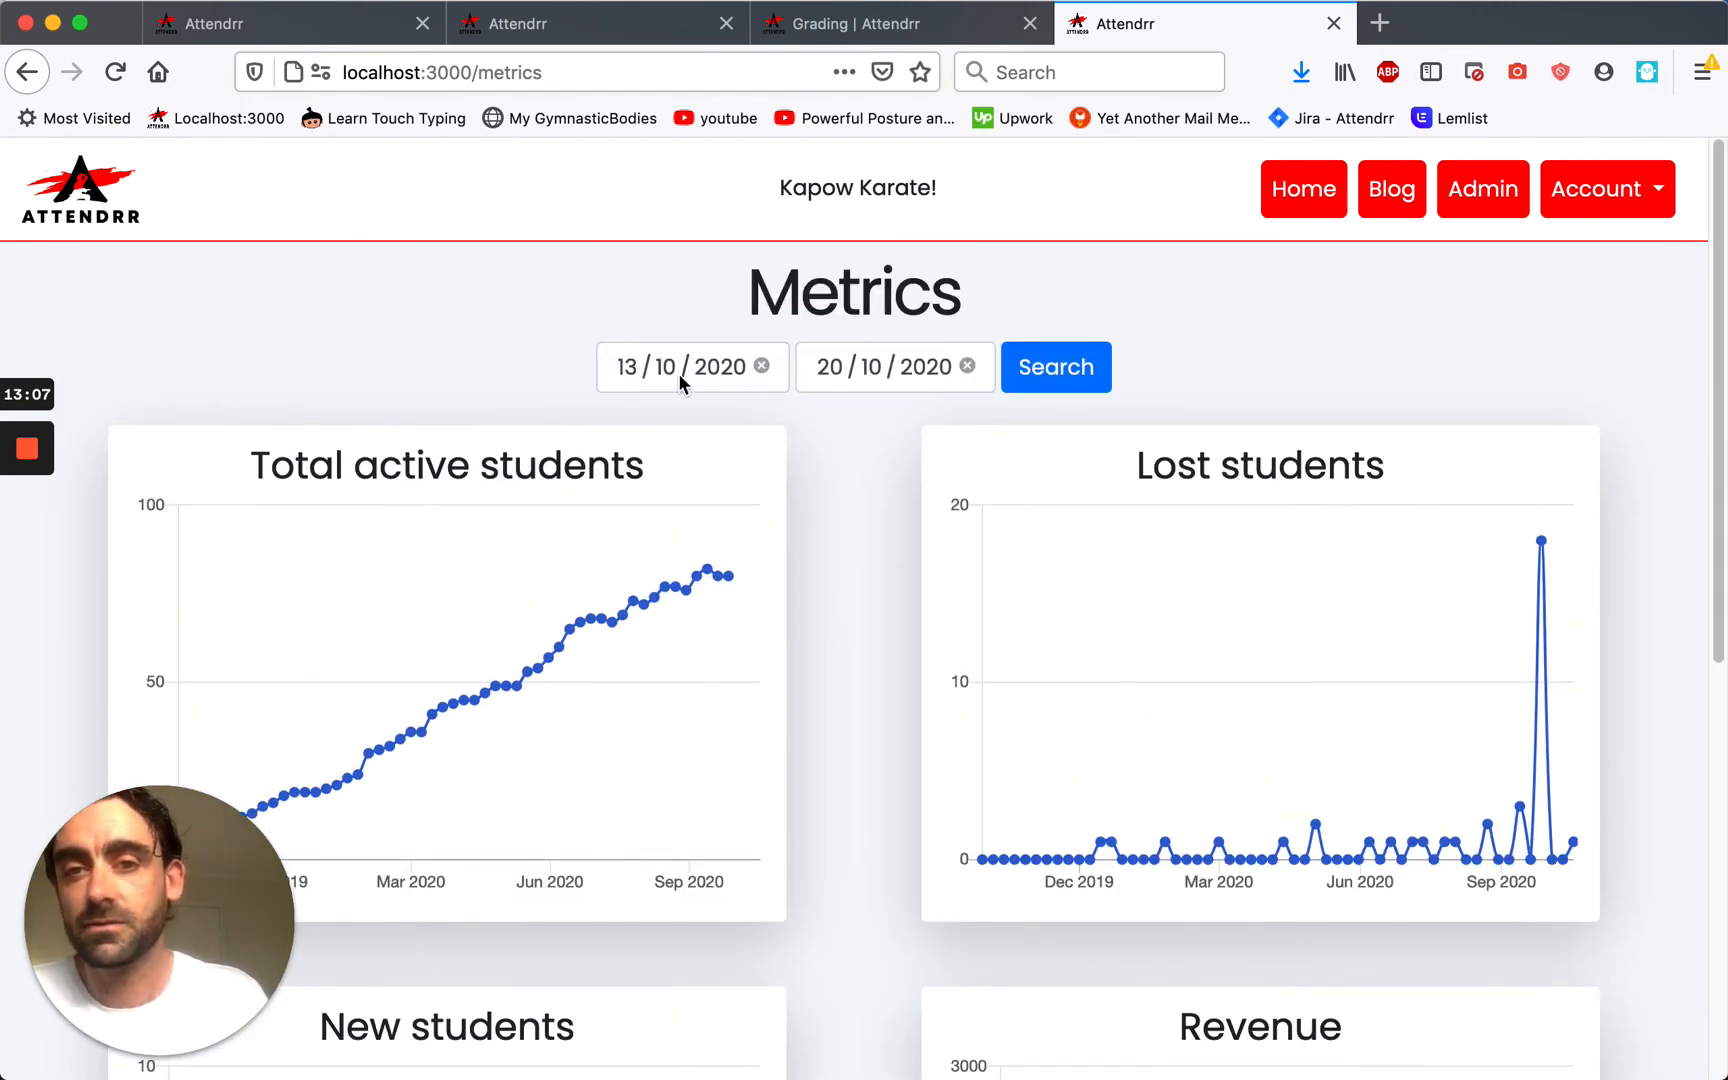
click(72, 204)
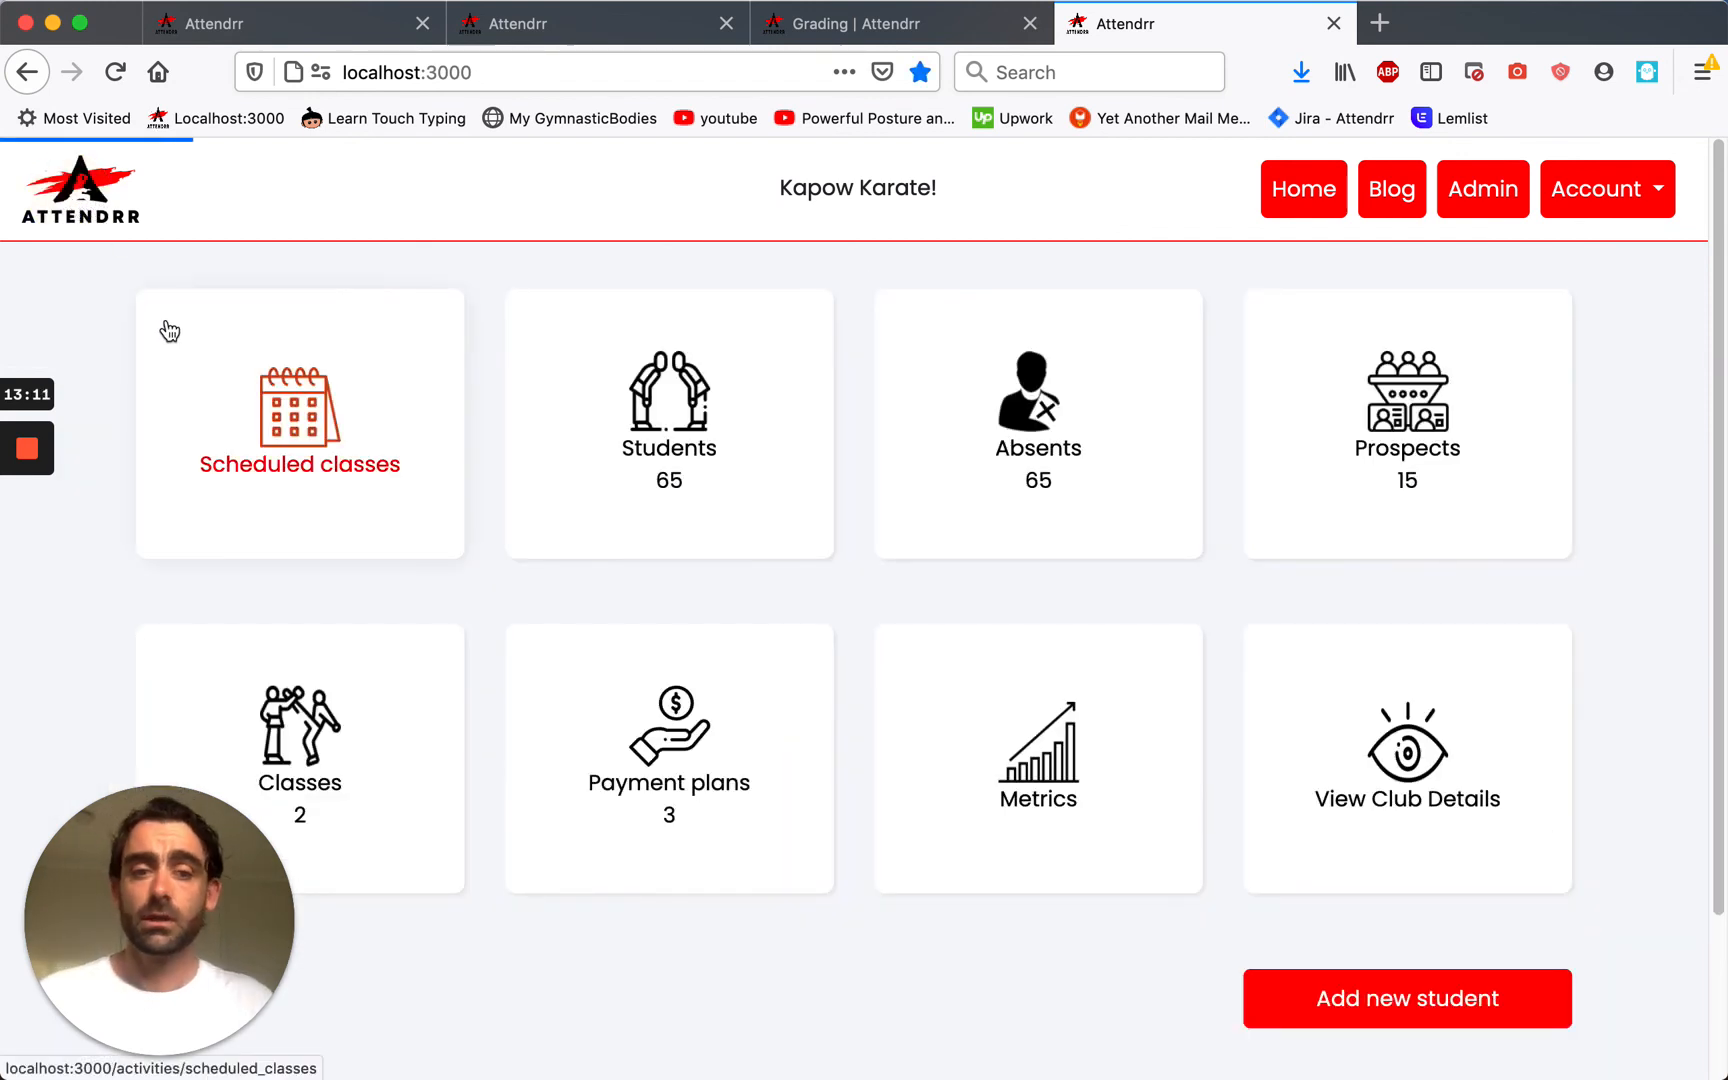